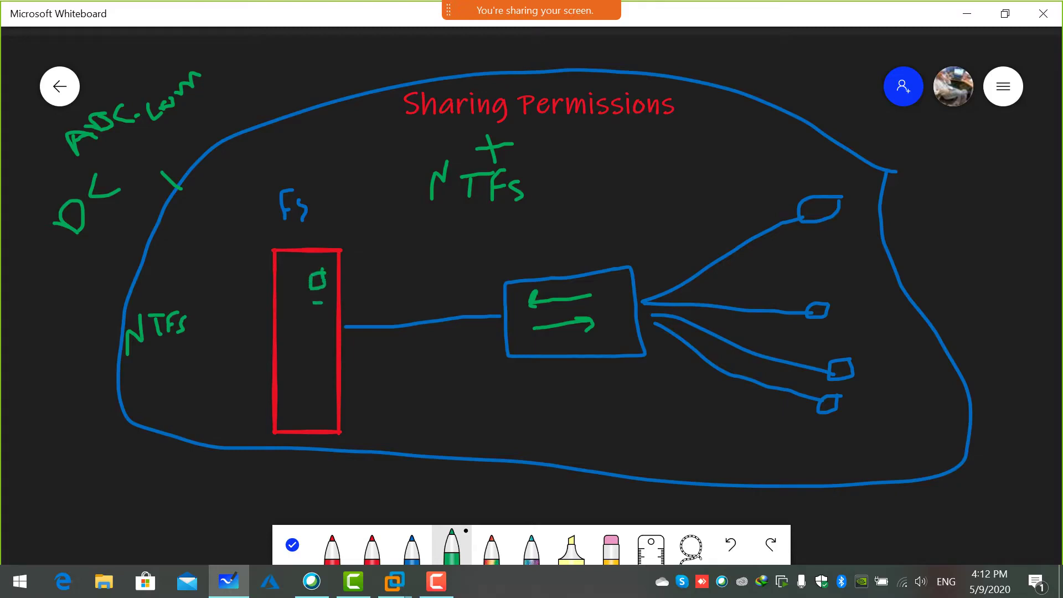
Draw a green square and an arrow into the FS box, write 'S + NTFS' in red, and minimize Whiteboard.
{"action": "mouse_move", "coordinate": [326, 353]}
{"action": "left_mouse_down"}
{"action": "mouse_move", "coordinate": [308, 354]}
{"action": "mouse_move", "coordinate": [310, 368]}
{"action": "mouse_move", "coordinate": [325, 351]}
{"action": "left_mouse_up"}
{"action": "mouse_move", "coordinate": [775, 204]}
{"action": "left_mouse_down"}
{"action": "mouse_move", "coordinate": [370, 293]}
{"action": "mouse_move", "coordinate": [363, 284]}
{"action": "mouse_move", "coordinate": [378, 299]}
{"action": "left_mouse_up"}
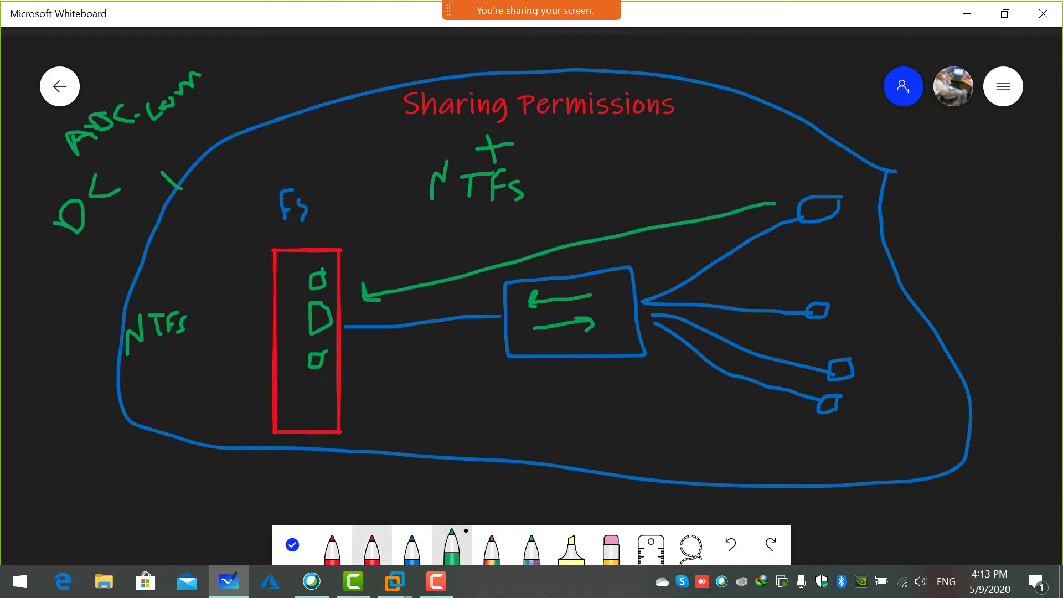
{"action": "left_click", "coordinate": [372, 548]}
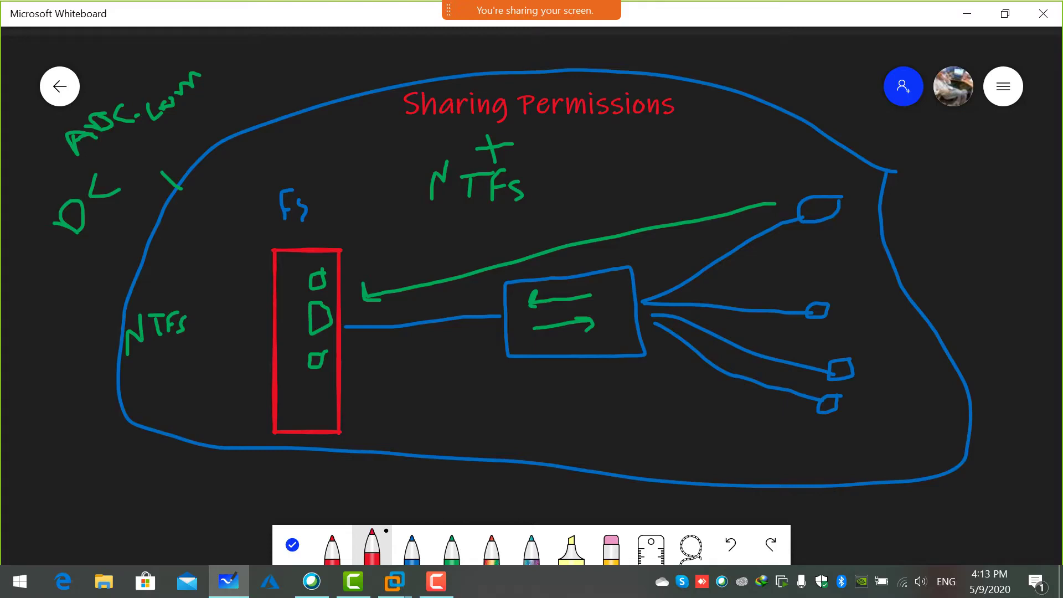
{"action": "mouse_move", "coordinate": [477, 235]}
{"action": "left_mouse_down"}
{"action": "mouse_move", "coordinate": [490, 253]}
{"action": "mouse_move", "coordinate": [516, 246]}
{"action": "mouse_move", "coordinate": [502, 240]}
{"action": "mouse_move", "coordinate": [548, 220]}
{"action": "mouse_move", "coordinate": [550, 197]}
{"action": "mouse_move", "coordinate": [569, 211]}
{"action": "mouse_move", "coordinate": [593, 177]}
{"action": "left_mouse_up"}
{"action": "mouse_move", "coordinate": [583, 183]}
{"action": "left_mouse_down"}
{"action": "mouse_move", "coordinate": [581, 204]}
{"action": "mouse_move", "coordinate": [593, 188]}
{"action": "mouse_move", "coordinate": [597, 206]}
{"action": "mouse_move", "coordinate": [605, 175]}
{"action": "left_mouse_up"}
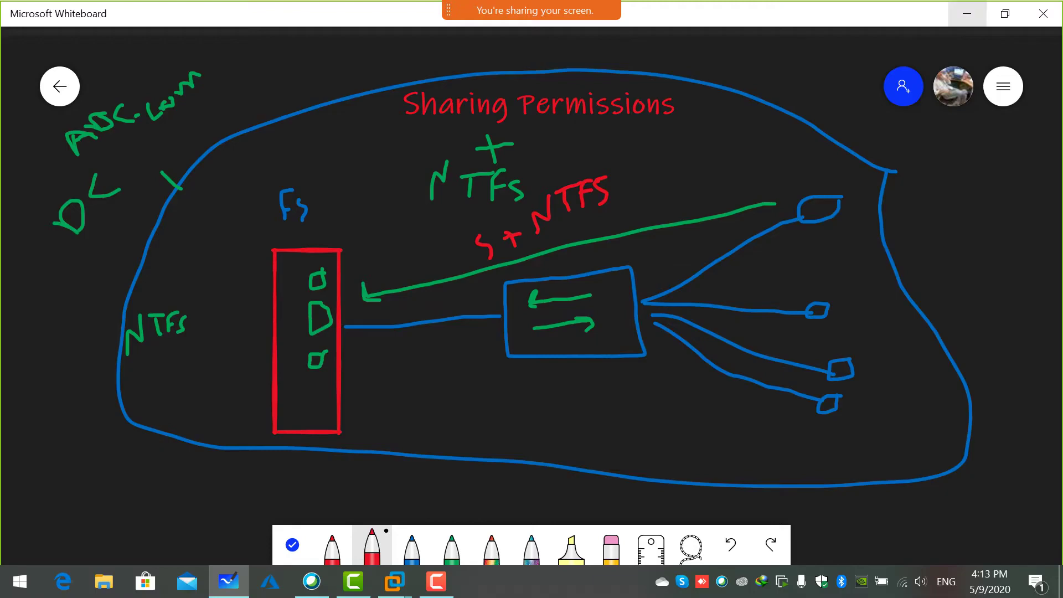
{"action": "left_click", "coordinate": [966, 13]}
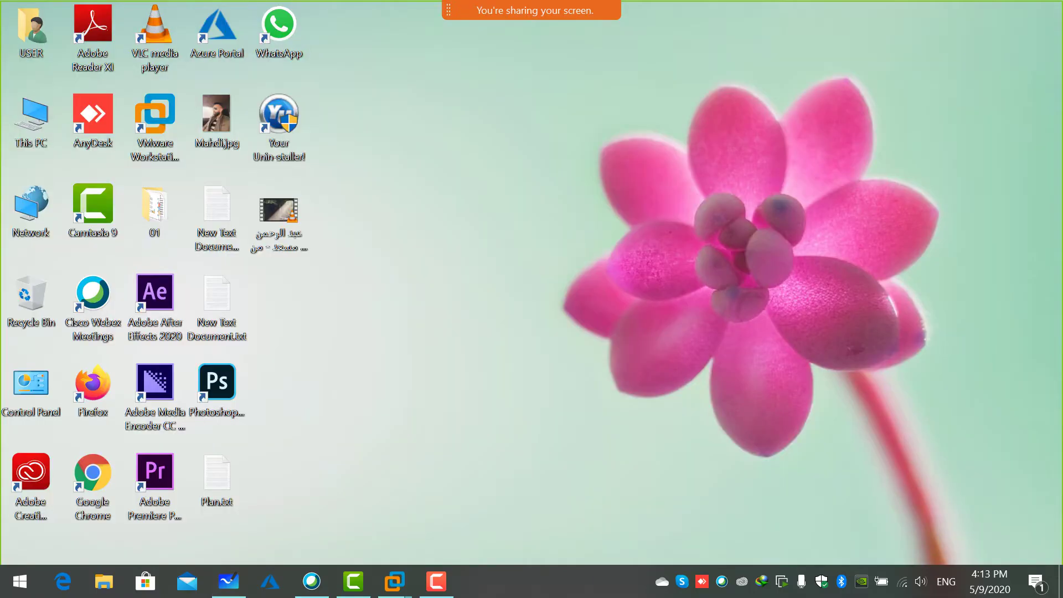
Switch to the DC01 virtual machine from the VMware taskbar preview.
{"action": "mouse_move", "coordinate": [394, 581]}
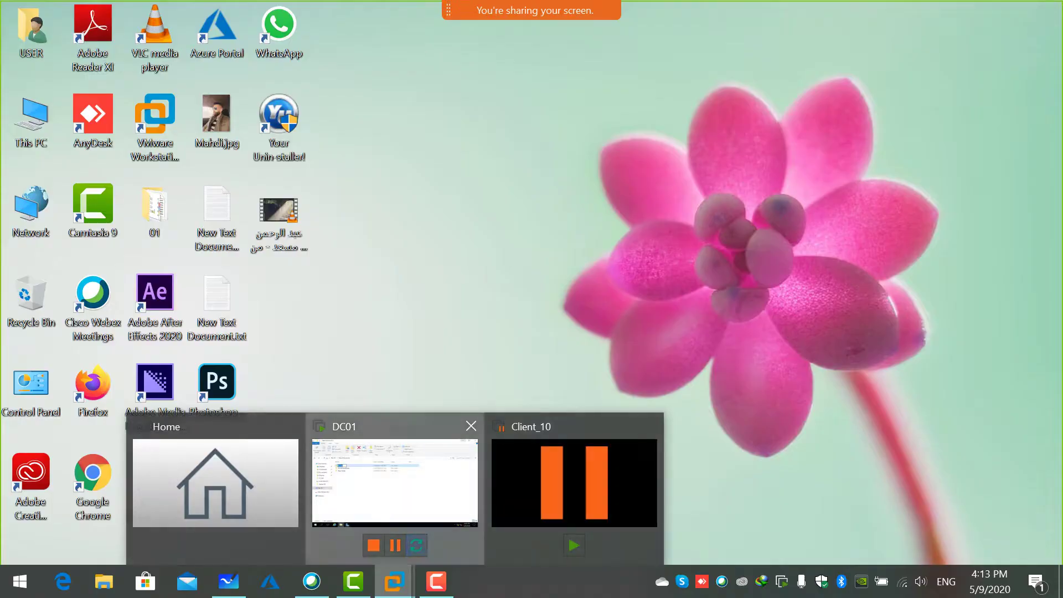
{"action": "left_click", "coordinate": [391, 471]}
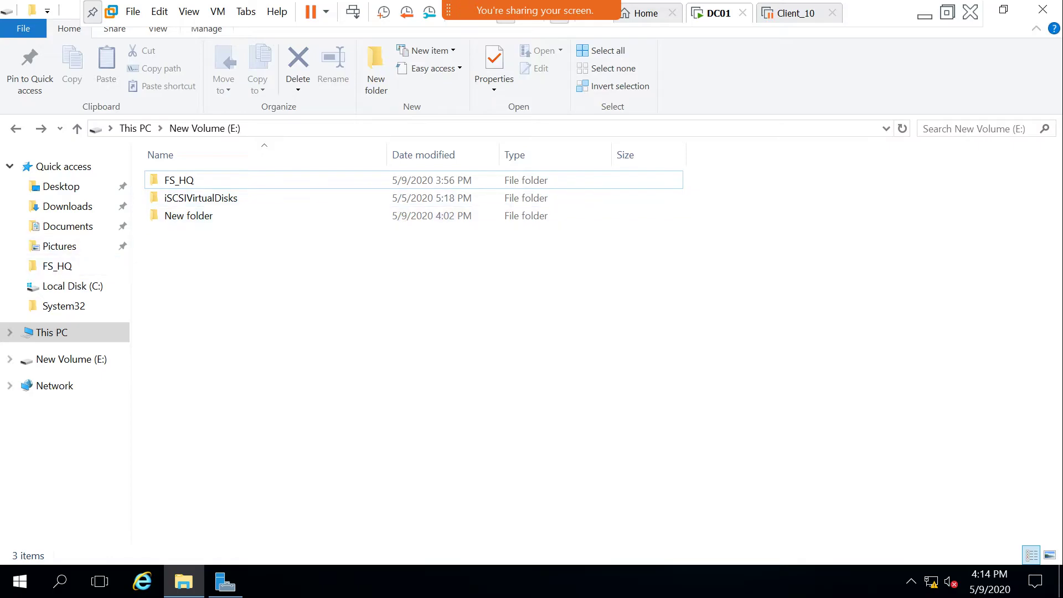
Open the FS_HQ folder's properties on the Security tab.
{"action": "left_click", "coordinate": [178, 180]}
{"action": "key", "text": "Return"}
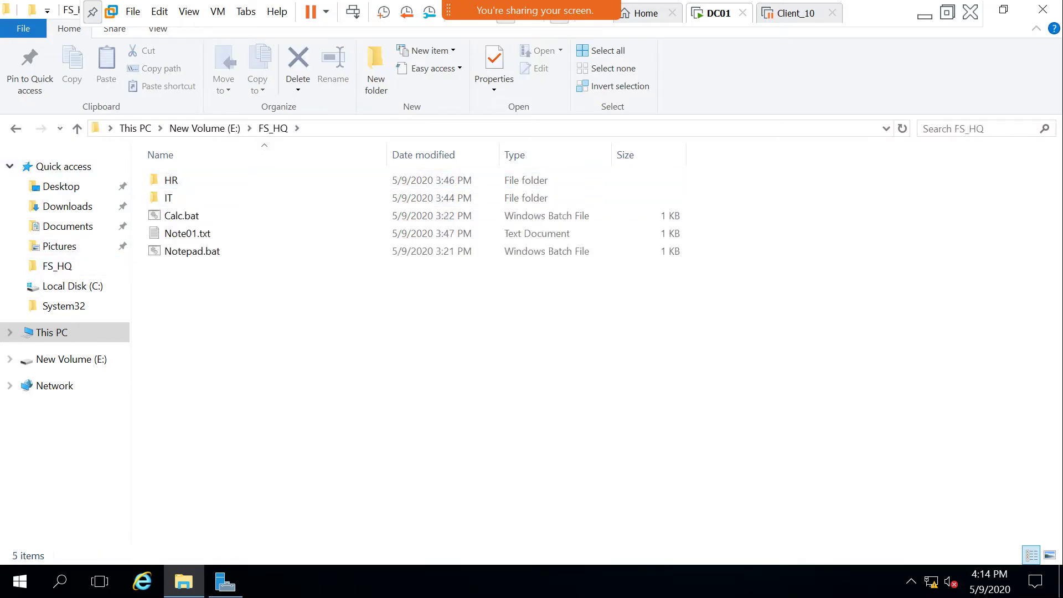
{"action": "key", "text": "alt+Left"}
{"action": "right_click", "coordinate": [170, 180]}
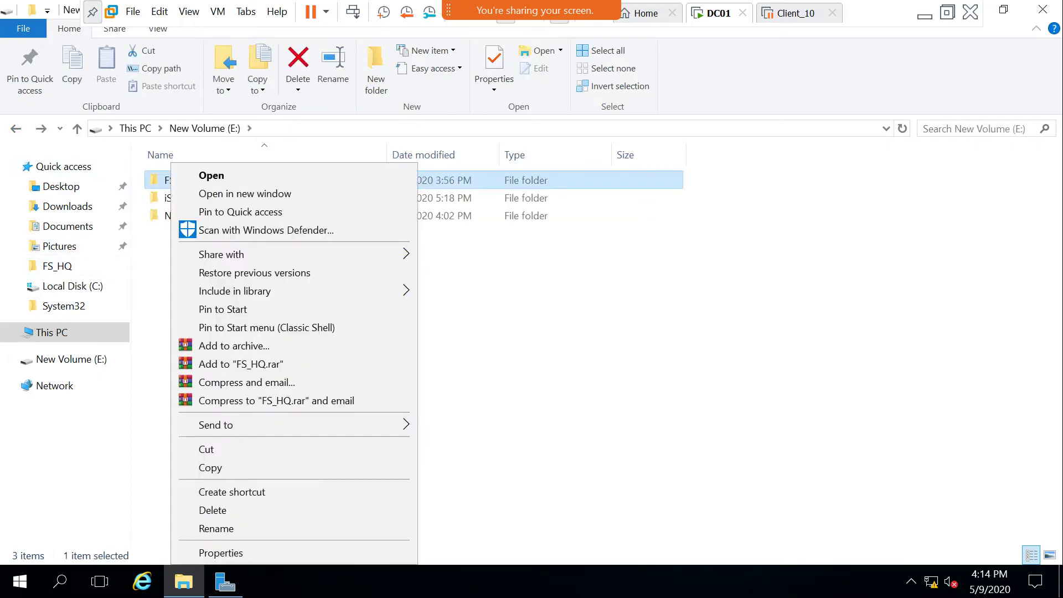
{"action": "left_click", "coordinate": [221, 551]}
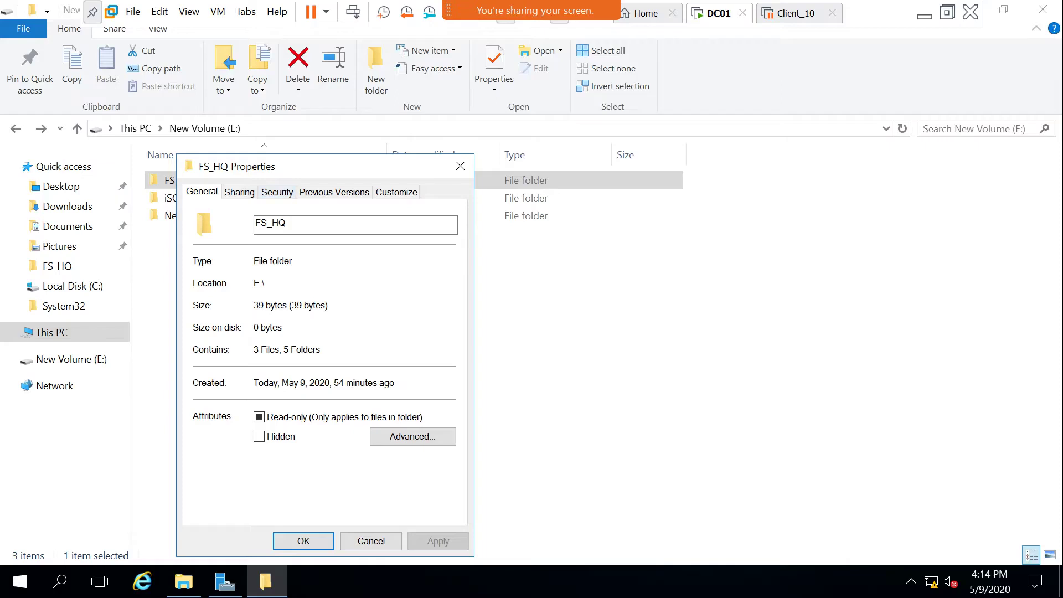
{"action": "key", "text": "ctrl+Tab"}
{"action": "key", "text": "ctrl+Tab"}
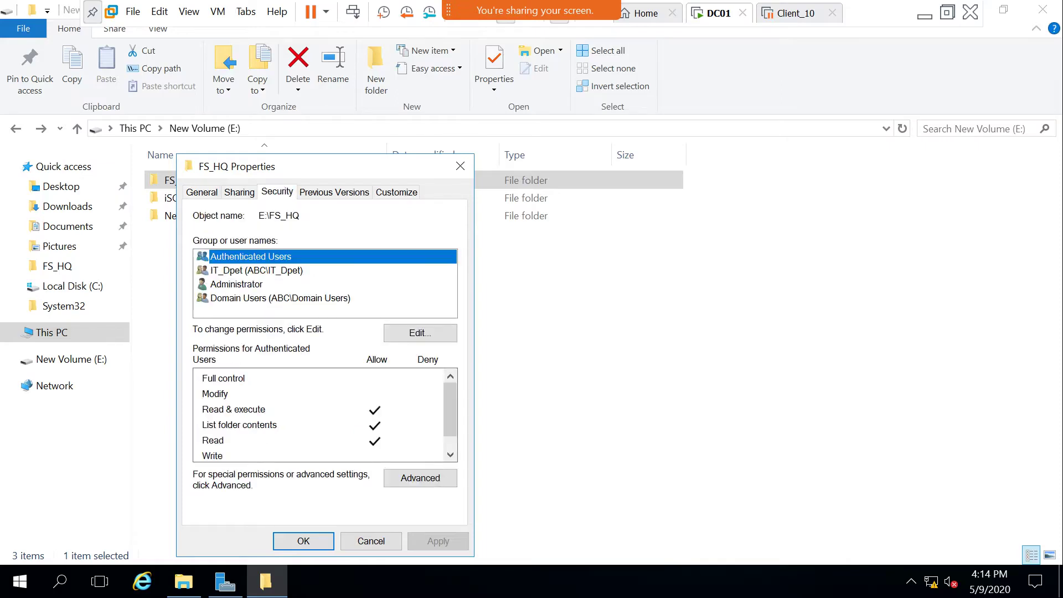
Remove IT_Dpet, Domain Users and Authenticated Users from FS_HQ's permissions, leaving Administrator.
{"action": "left_click", "coordinate": [256, 270]}
{"action": "left_click", "coordinate": [420, 333]}
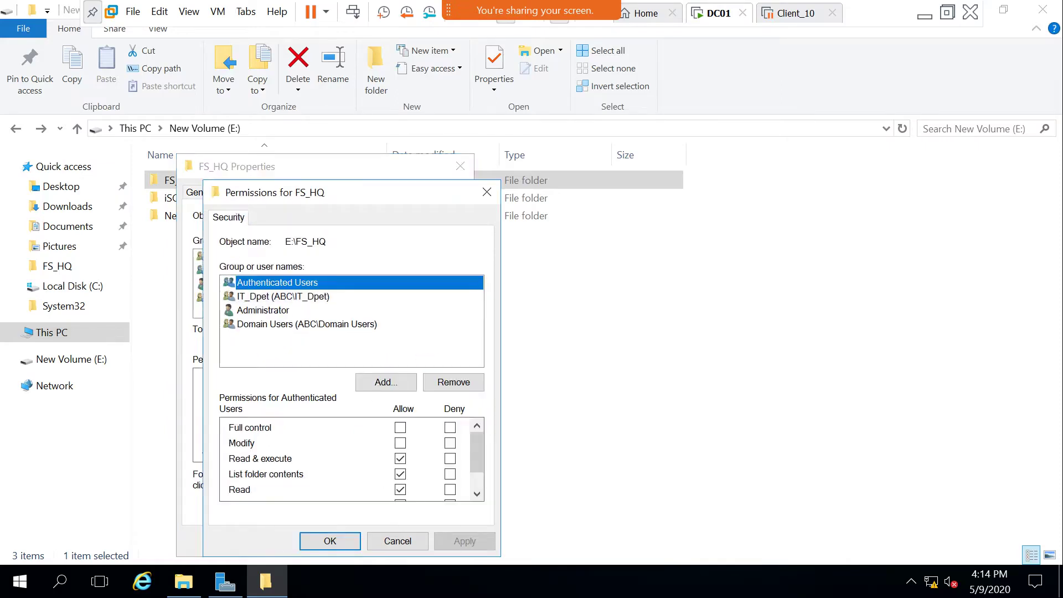
{"action": "left_click", "coordinate": [283, 296]}
{"action": "left_click", "coordinate": [454, 382]}
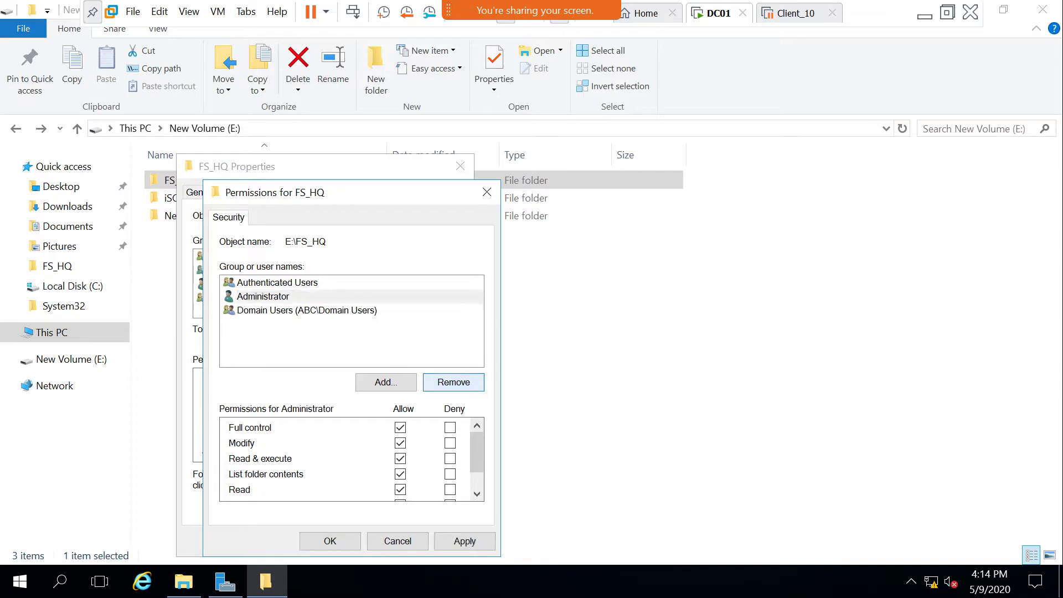
{"action": "left_click", "coordinate": [306, 309]}
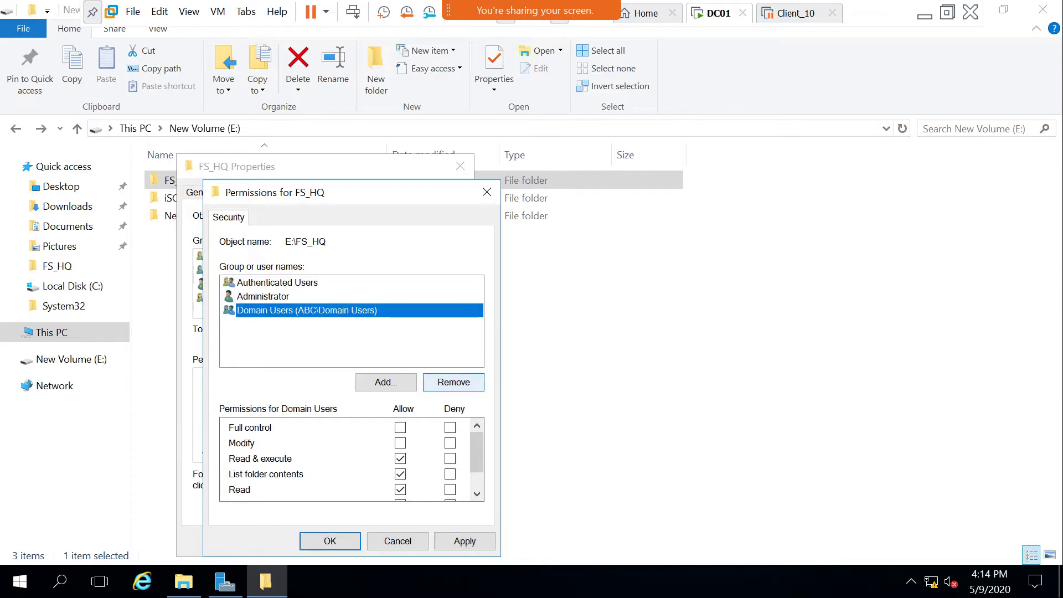
{"action": "left_click", "coordinate": [454, 381]}
{"action": "left_click", "coordinate": [277, 282]}
{"action": "left_click", "coordinate": [453, 382]}
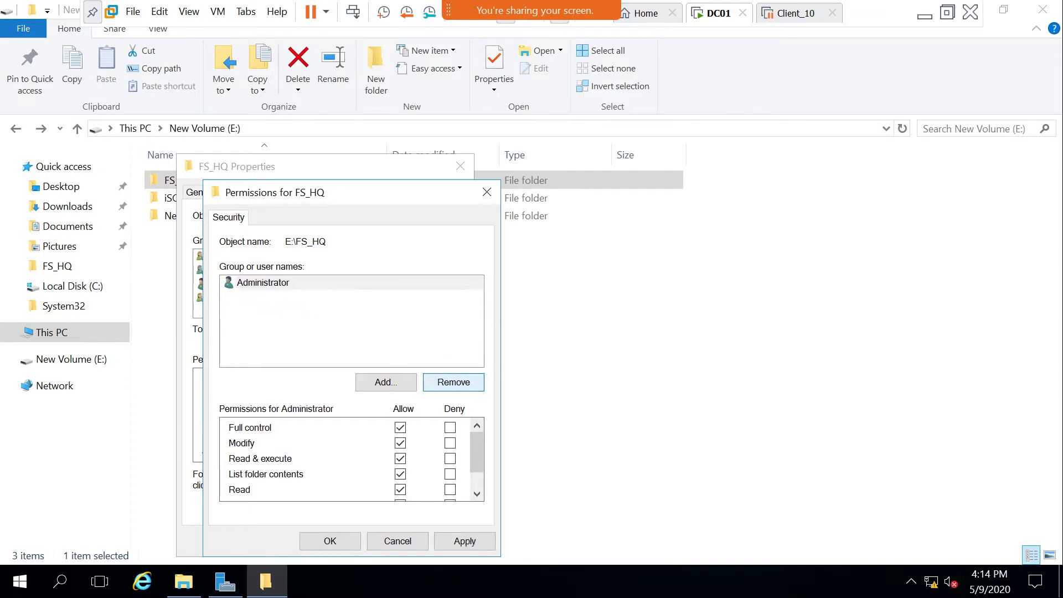
Add the domain user account to FS_HQ's permissions and apply the change.
{"action": "left_click", "coordinate": [386, 382]}
{"action": "type", "text": "mahd"}
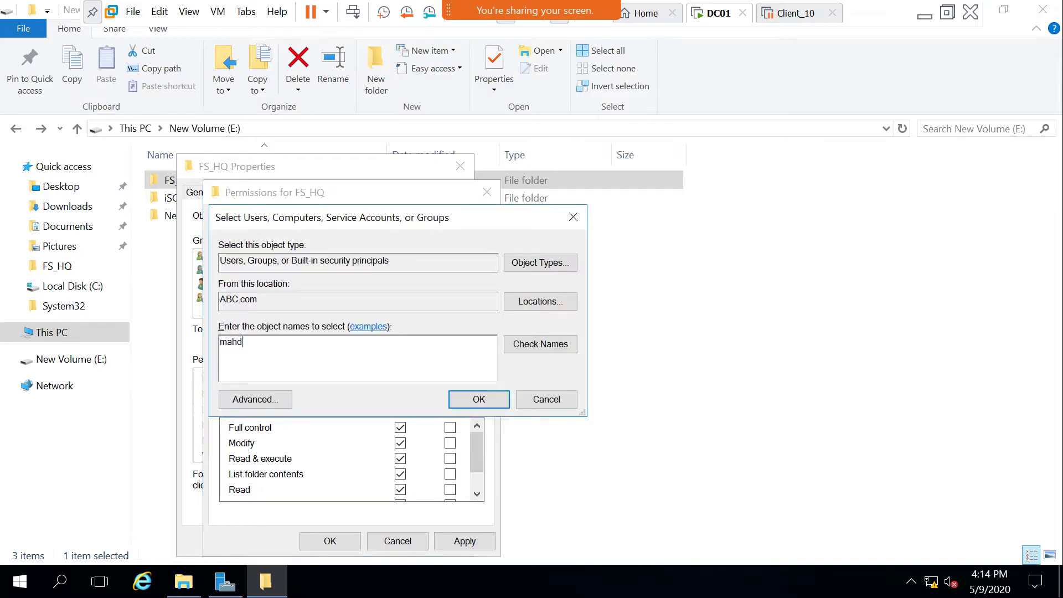
{"action": "key", "text": "alt+k"}
{"action": "key", "text": "Down"}
{"action": "key", "text": "Down"}
{"action": "key", "text": "Return"}
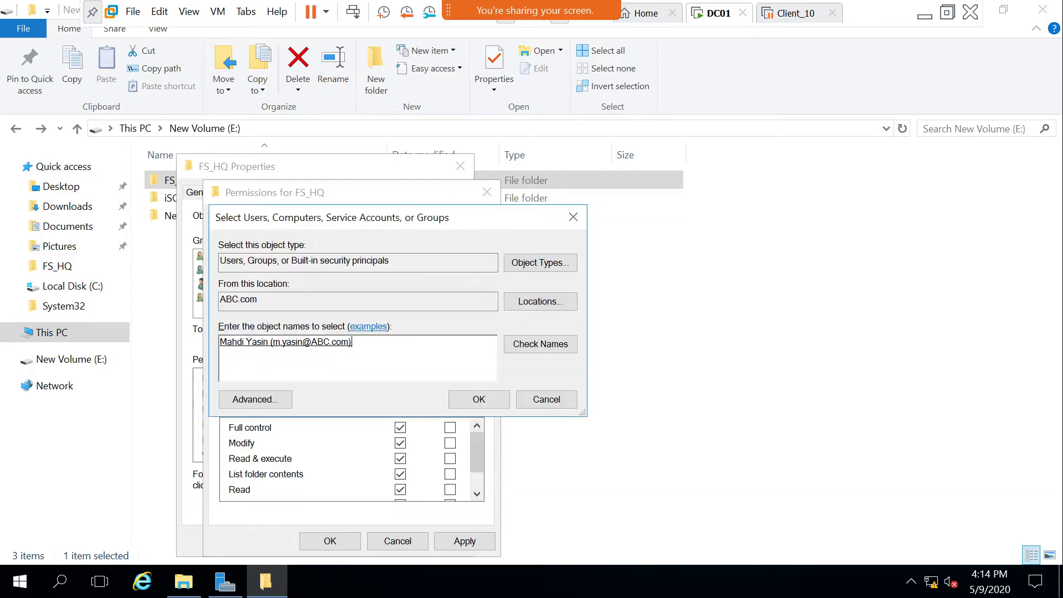
{"action": "key", "text": "Return"}
{"action": "key", "text": "Return"}
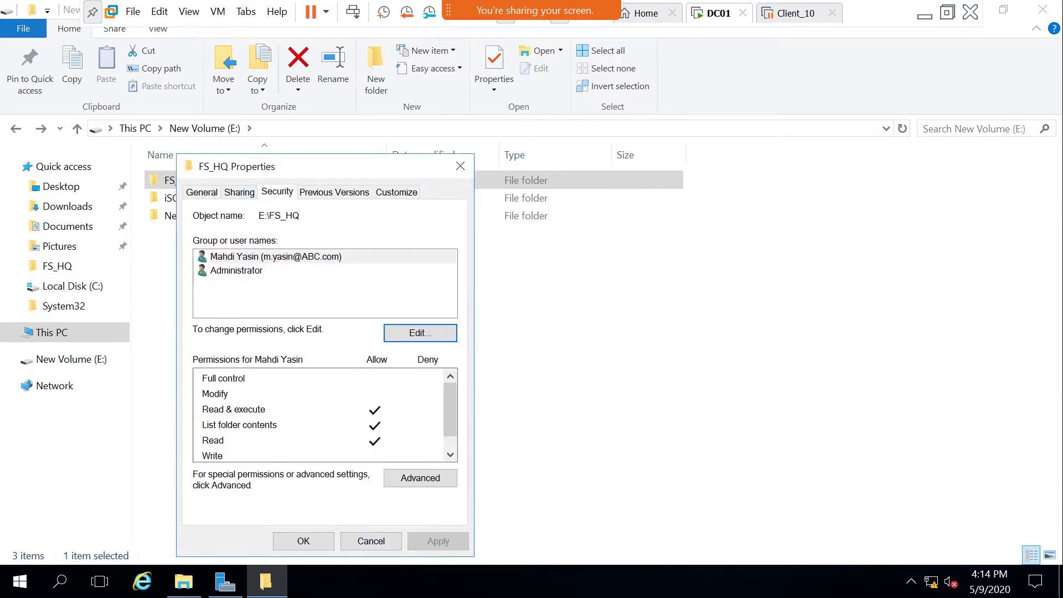
In Advanced security, replace all child object permission entries and confirm the warning.
{"action": "key", "text": "alt+v"}
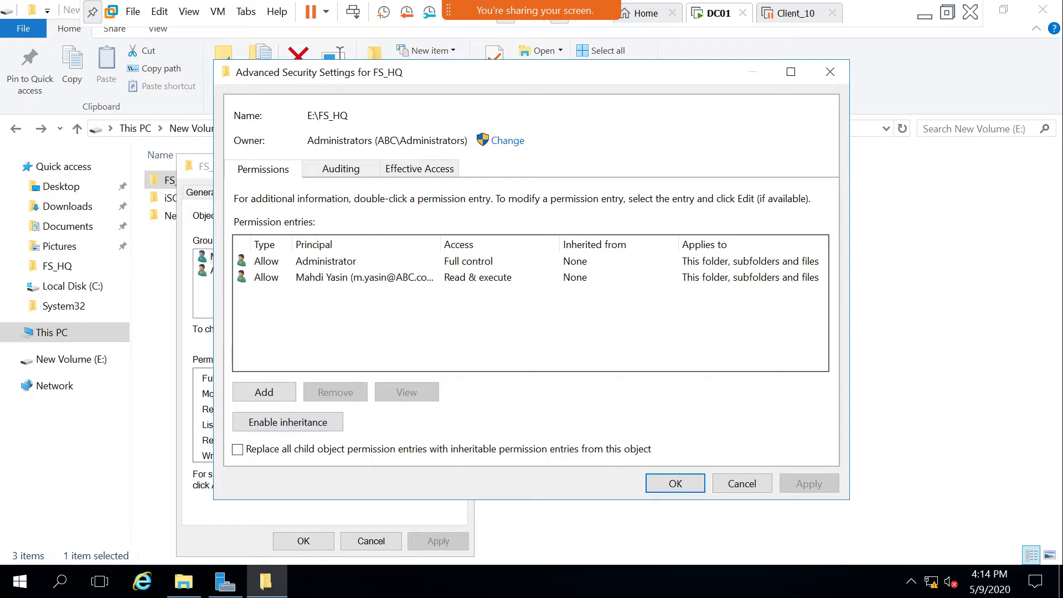
{"action": "key", "text": "alt+p"}
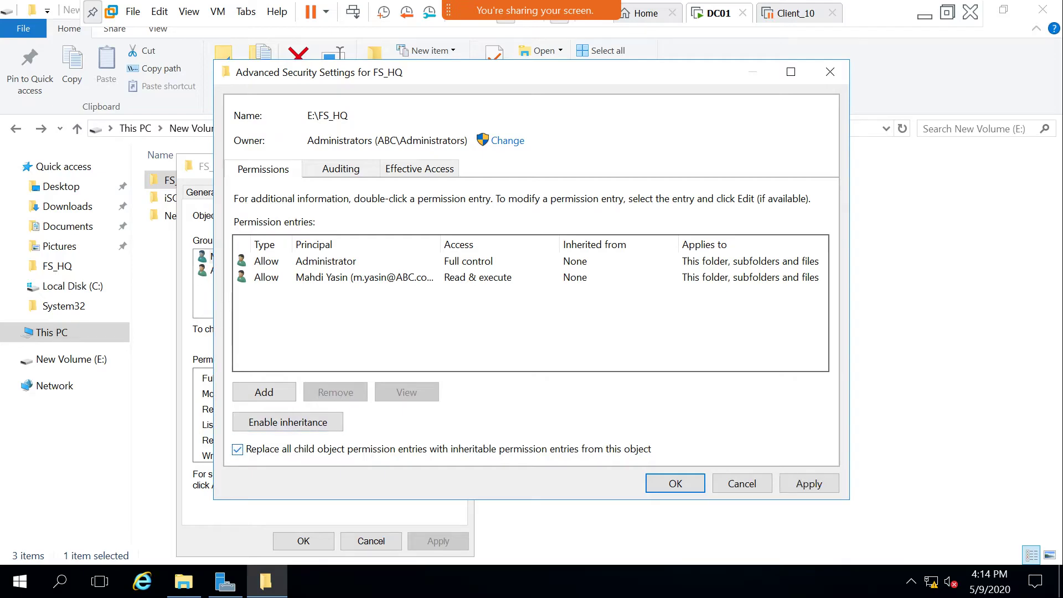
{"action": "key", "text": "Return"}
{"action": "key", "text": "Return"}
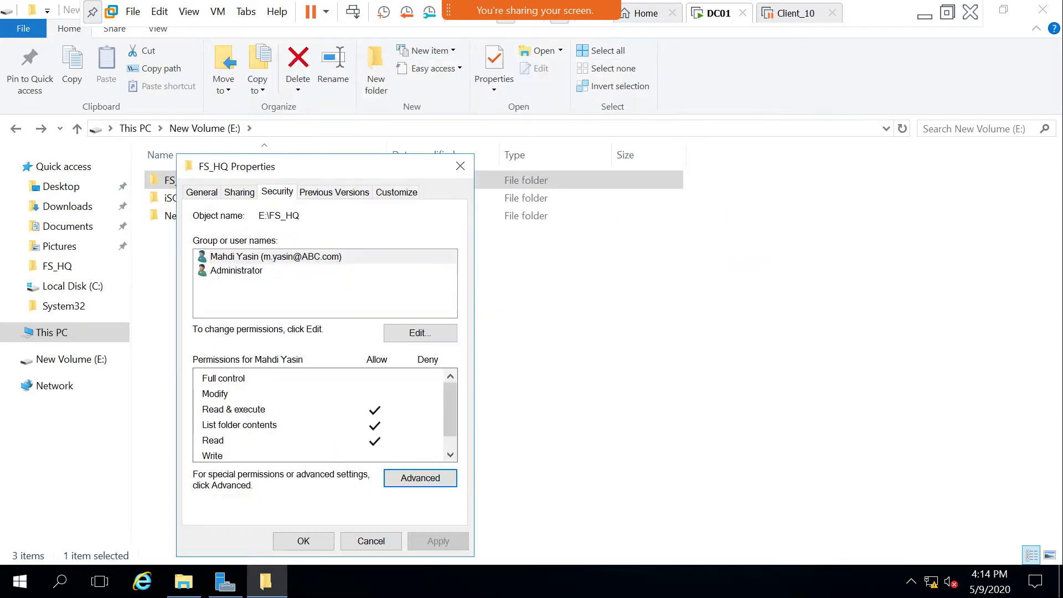
{"action": "key", "text": "Return"}
Open FS_HQ and inspect the HR folder's security permissions, then return to New Volume (E:).
{"action": "right_click", "coordinate": [268, 327]}
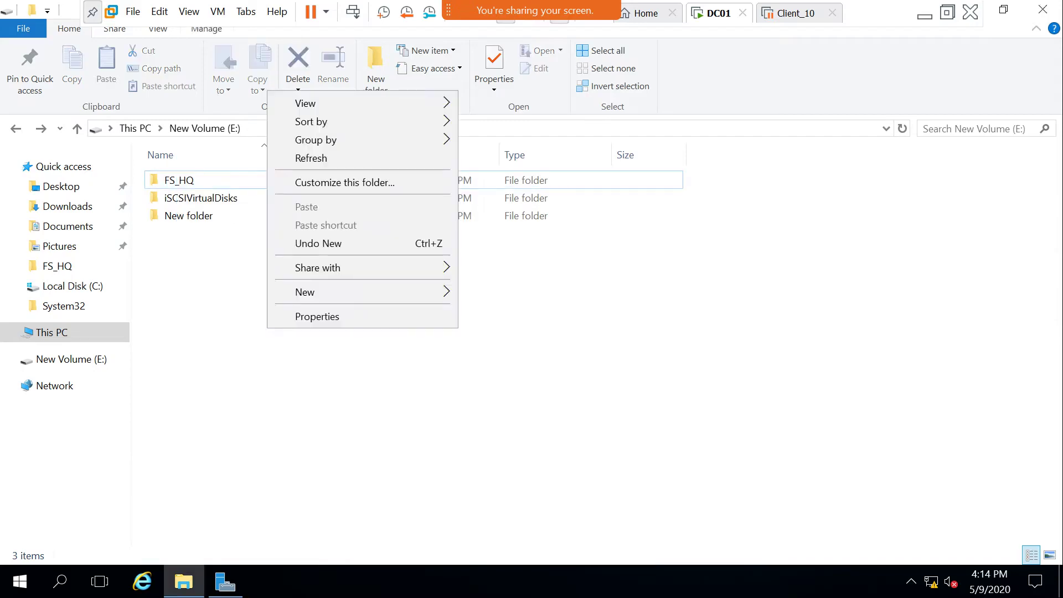
{"action": "left_click", "coordinate": [310, 157]}
{"action": "double_click", "coordinate": [179, 180]}
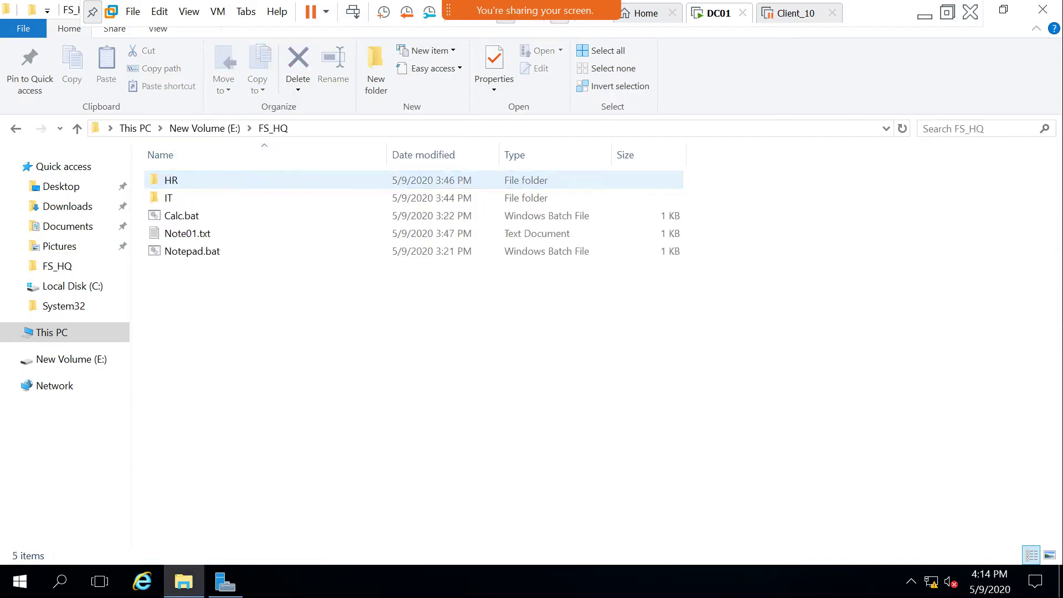
{"action": "right_click", "coordinate": [156, 179]}
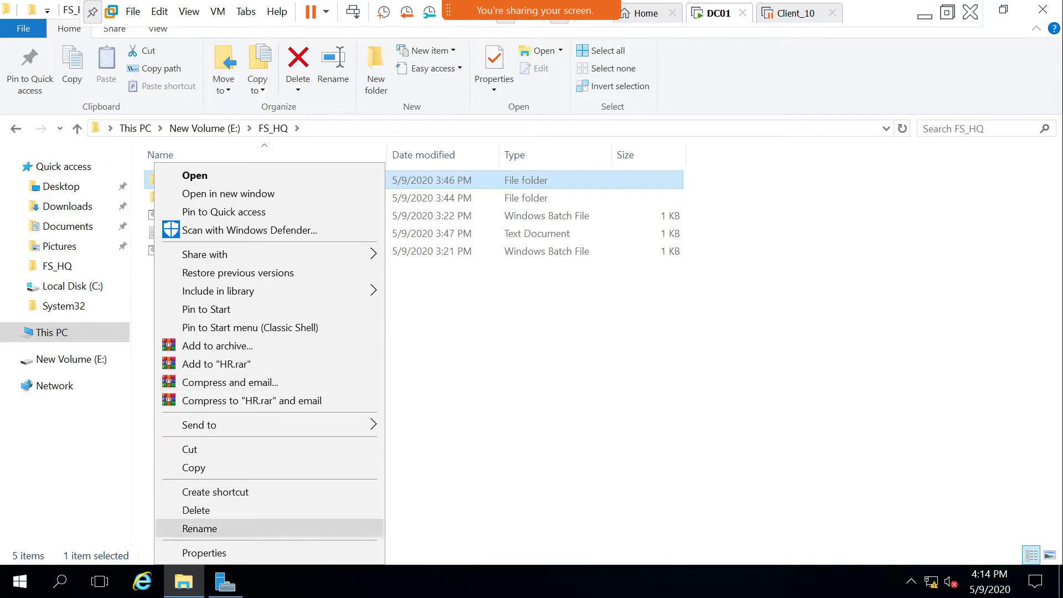
{"action": "left_click", "coordinate": [204, 553]}
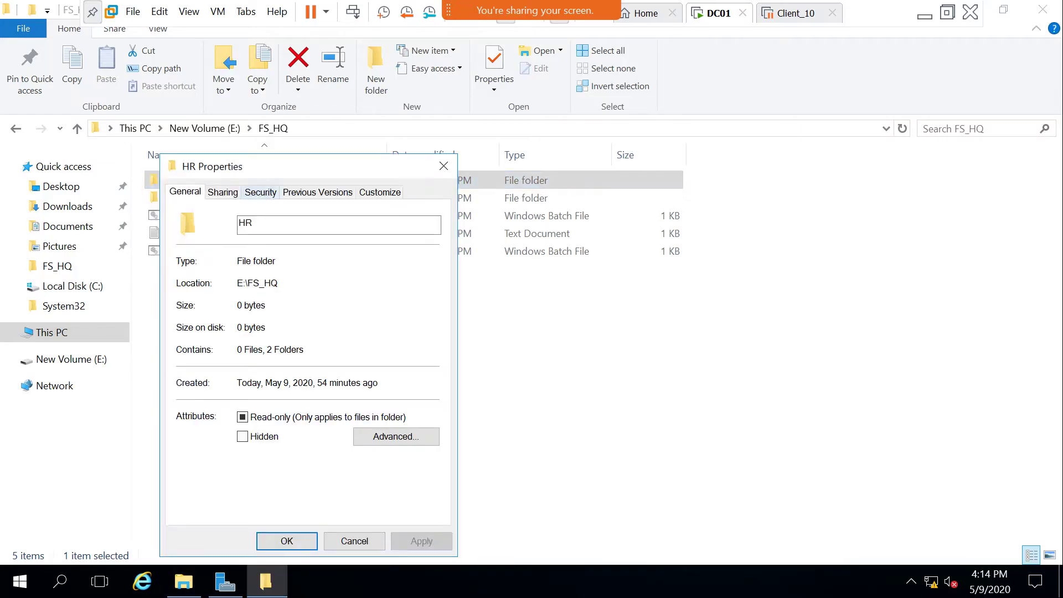
{"action": "left_click", "coordinate": [260, 191]}
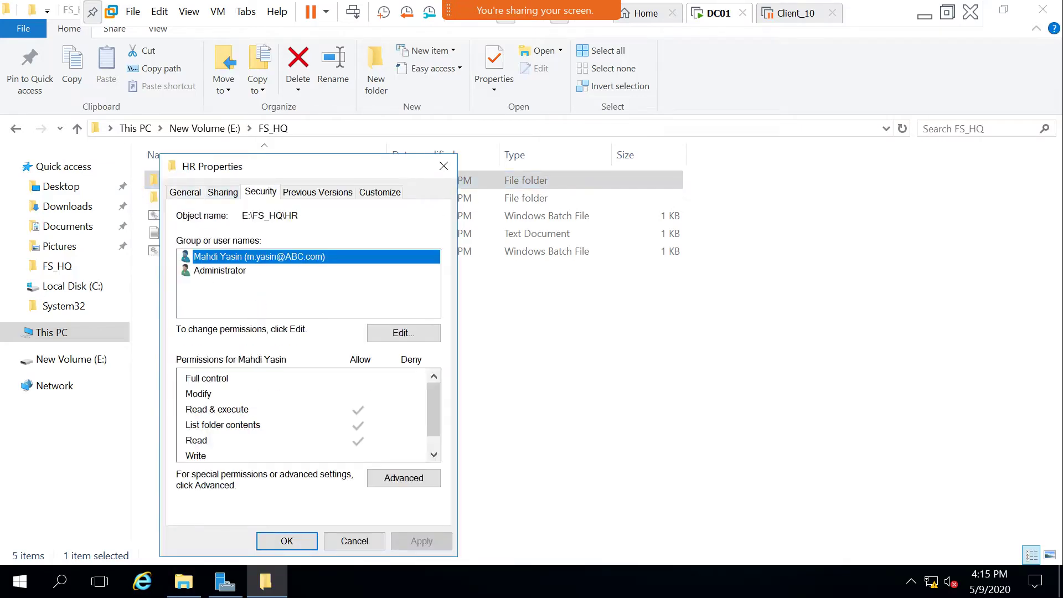
{"action": "left_click", "coordinate": [354, 540]}
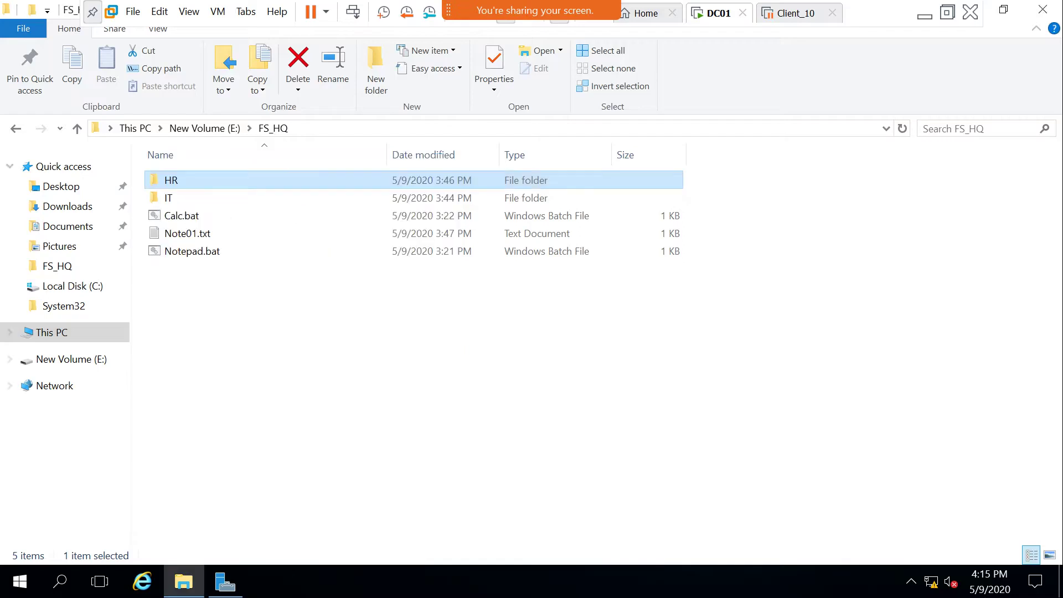
{"action": "key", "text": "BackSpace"}
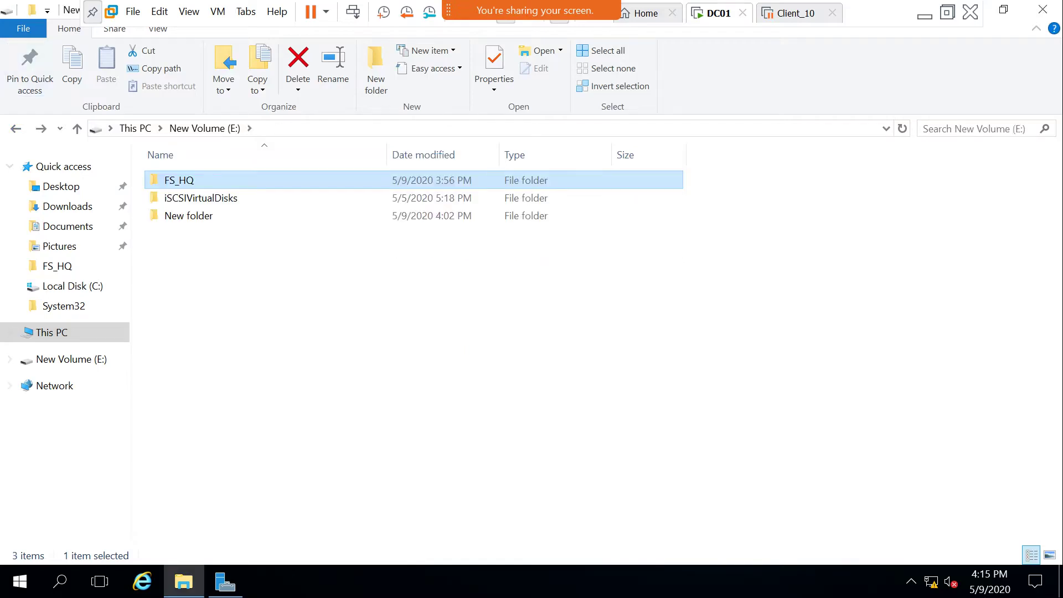
Open FS_HQ's properties again and cancel them without changes.
{"action": "right_click", "coordinate": [155, 180]}
{"action": "left_click", "coordinate": [188, 550]}
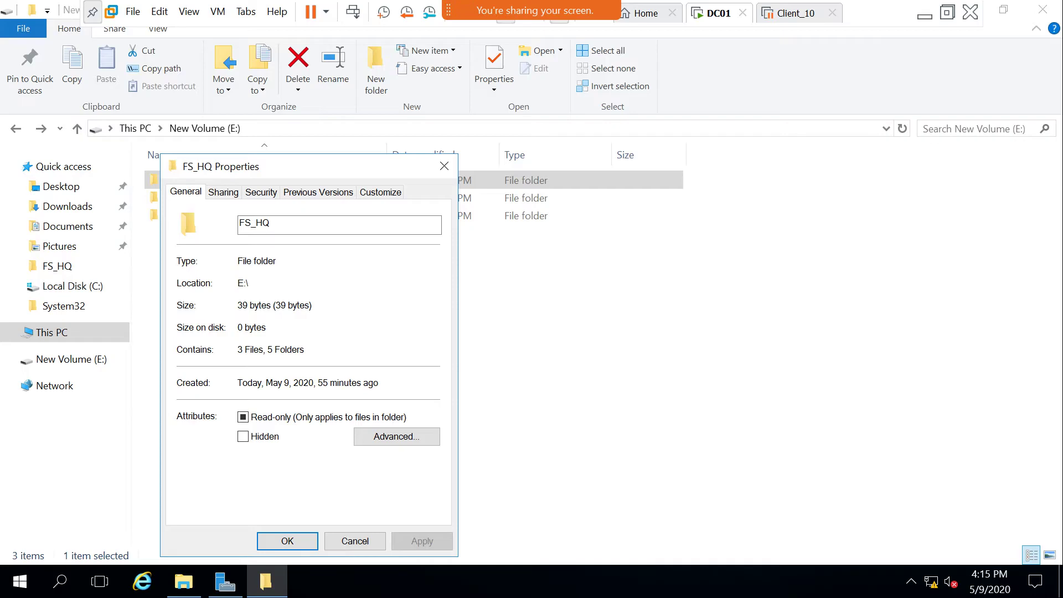
{"action": "left_click_drag", "start_coordinate": [249, 166], "coordinate": [233, 116]}
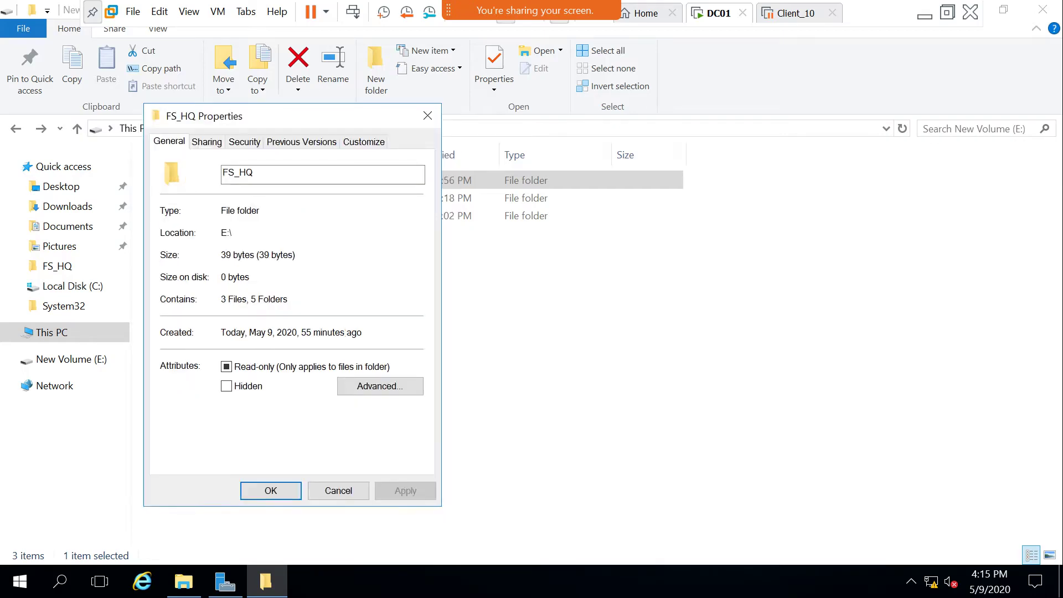
{"action": "left_click", "coordinate": [338, 490]}
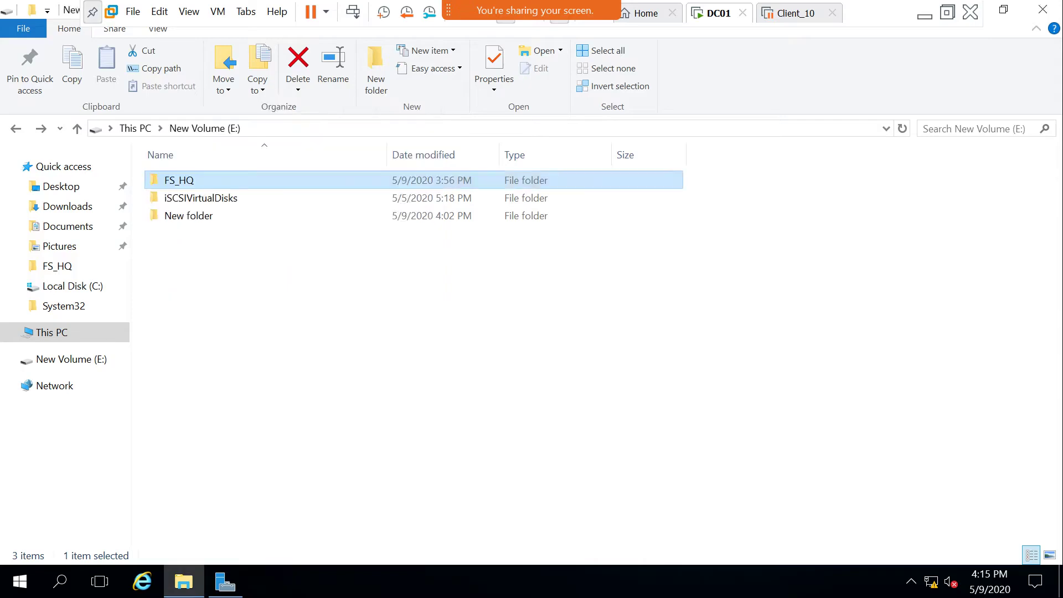
Open FS_HQ's share-with-specific-people window and dismiss it unchanged.
{"action": "right_click", "coordinate": [178, 180]}
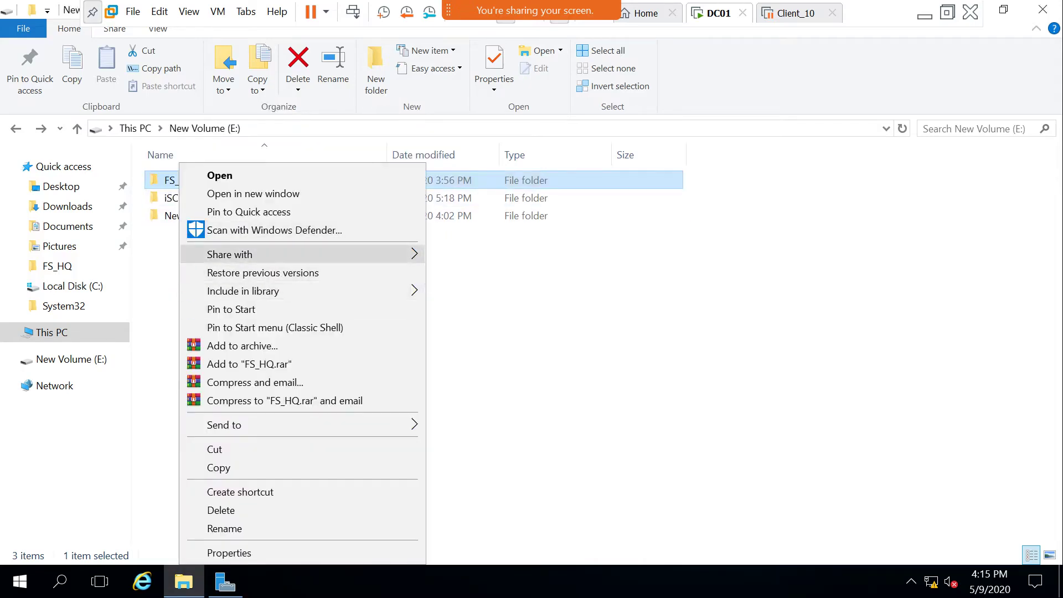
{"action": "mouse_move", "coordinate": [332, 254]}
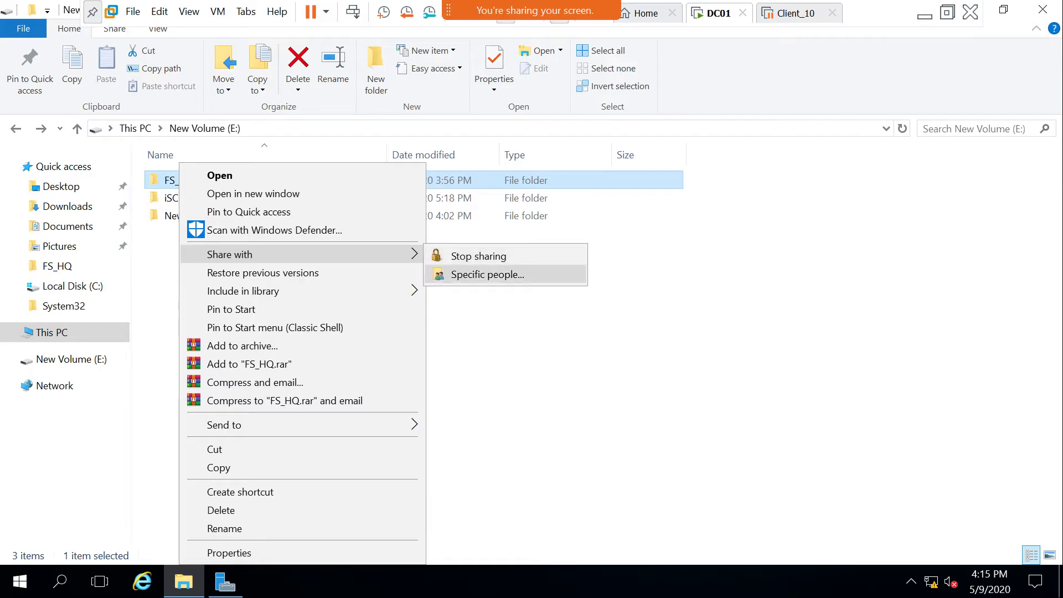
{"action": "left_click", "coordinate": [487, 274]}
{"action": "left_click", "coordinate": [737, 463]}
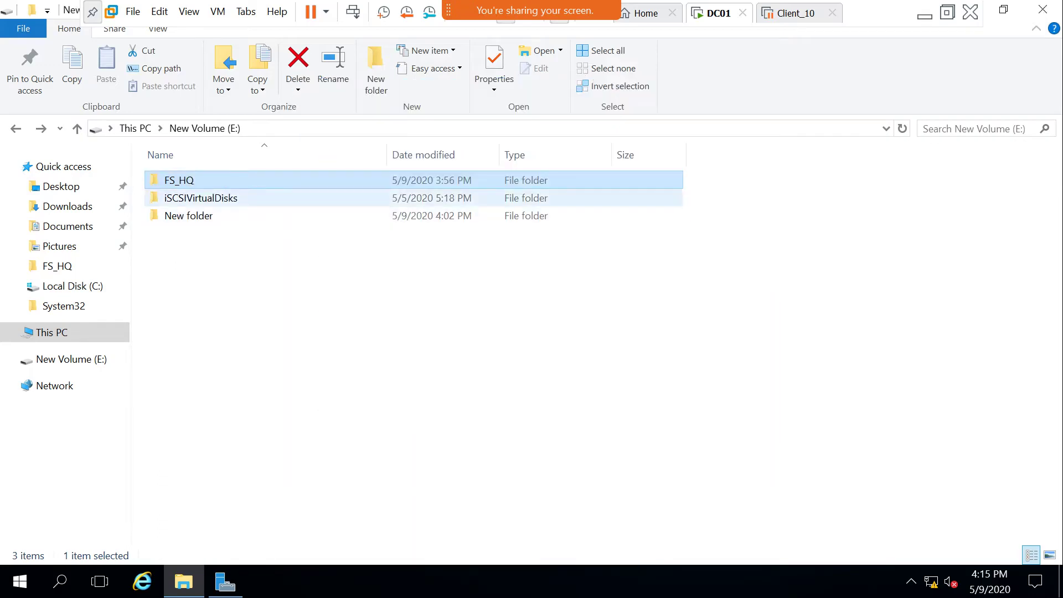
Share FS_HQ under the name FS_HQ via Advanced Sharing, then refresh the drive listing.
{"action": "right_click", "coordinate": [195, 181]}
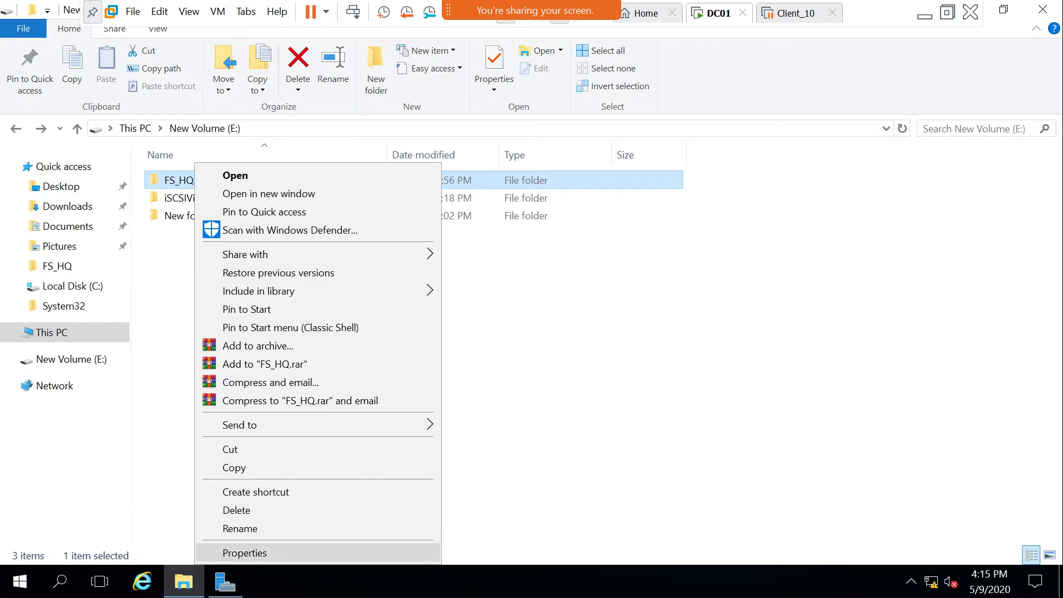
{"action": "left_click", "coordinate": [244, 553]}
{"action": "left_click", "coordinate": [263, 191]}
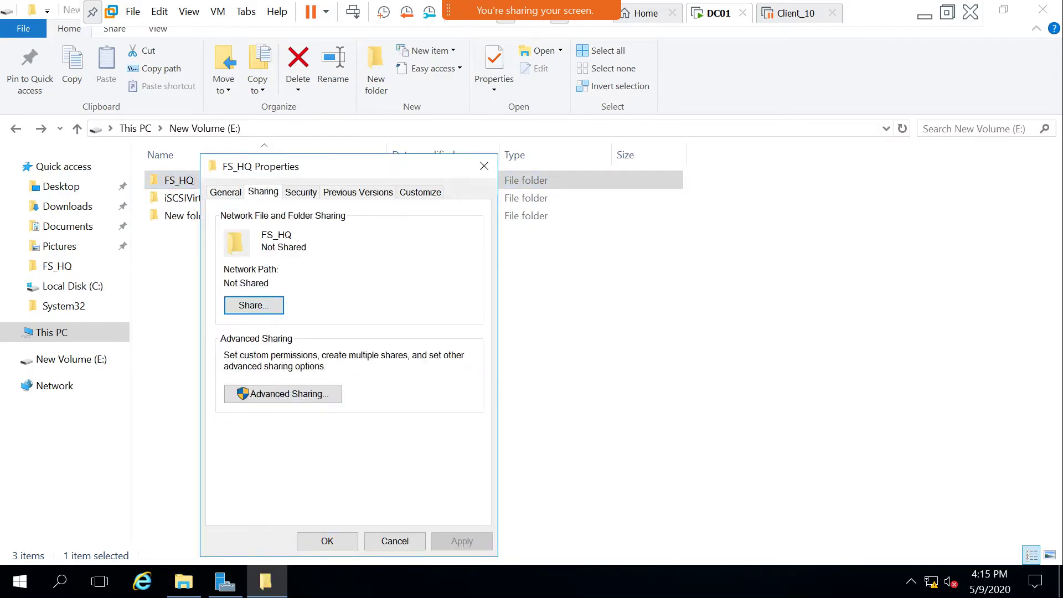
{"action": "left_click", "coordinate": [283, 394]}
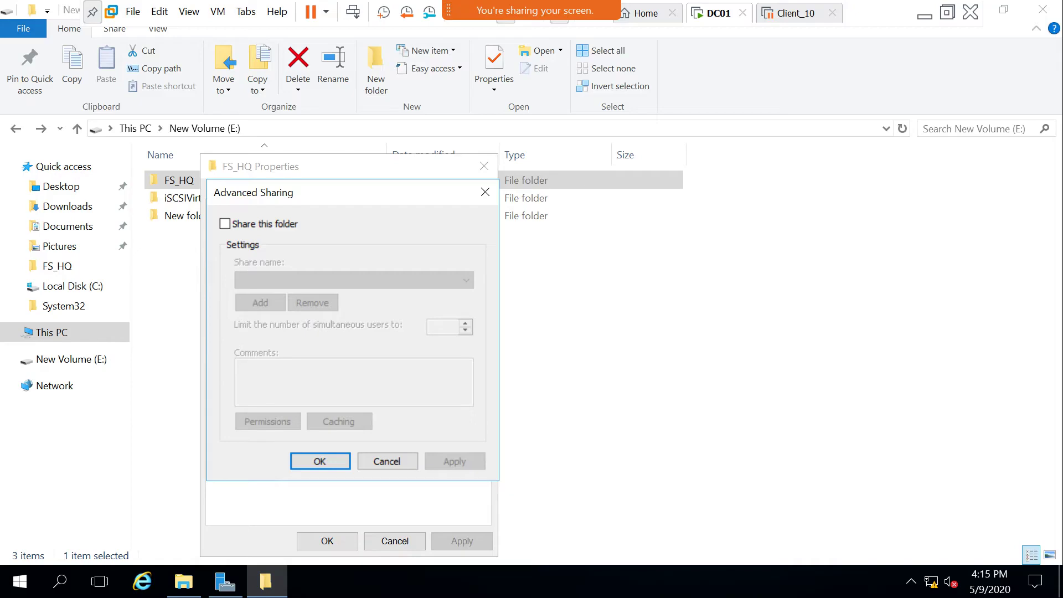
{"action": "left_click", "coordinate": [225, 224]}
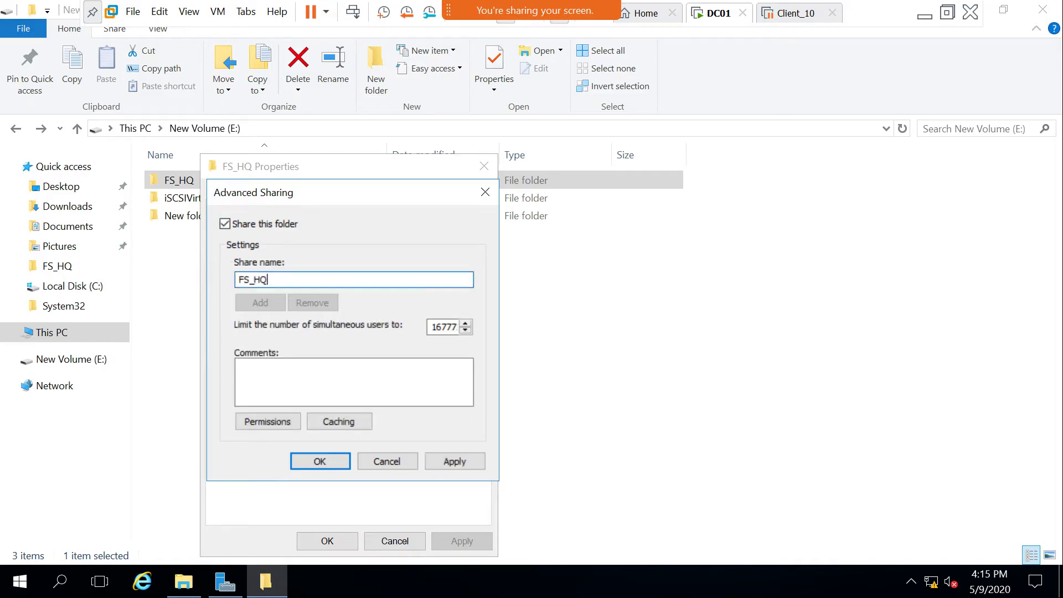
{"action": "left_click_drag", "start_coordinate": [268, 279], "coordinate": [239, 280]}
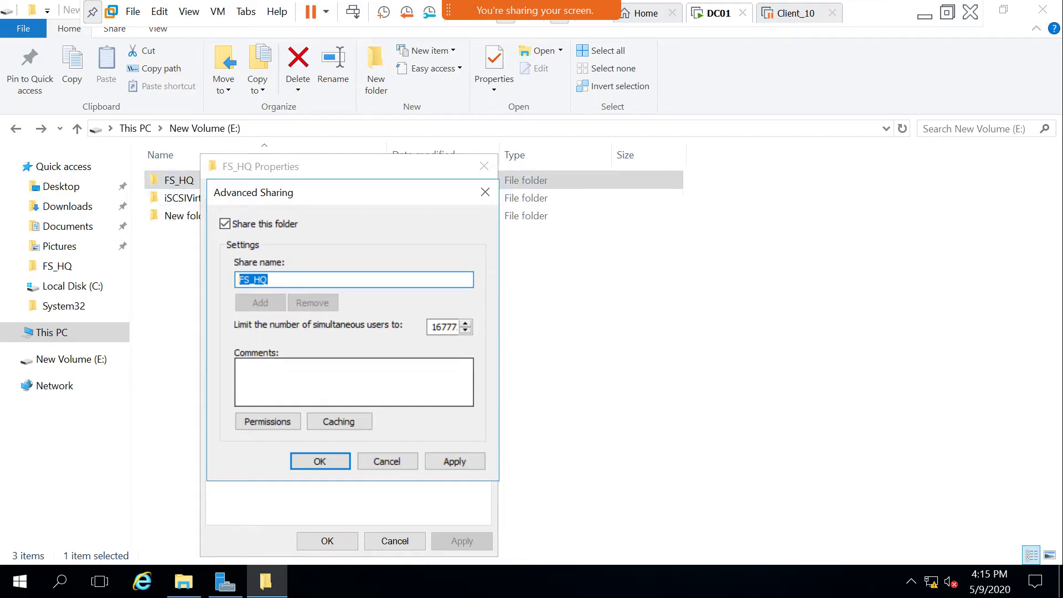
{"action": "left_click", "coordinate": [320, 461]}
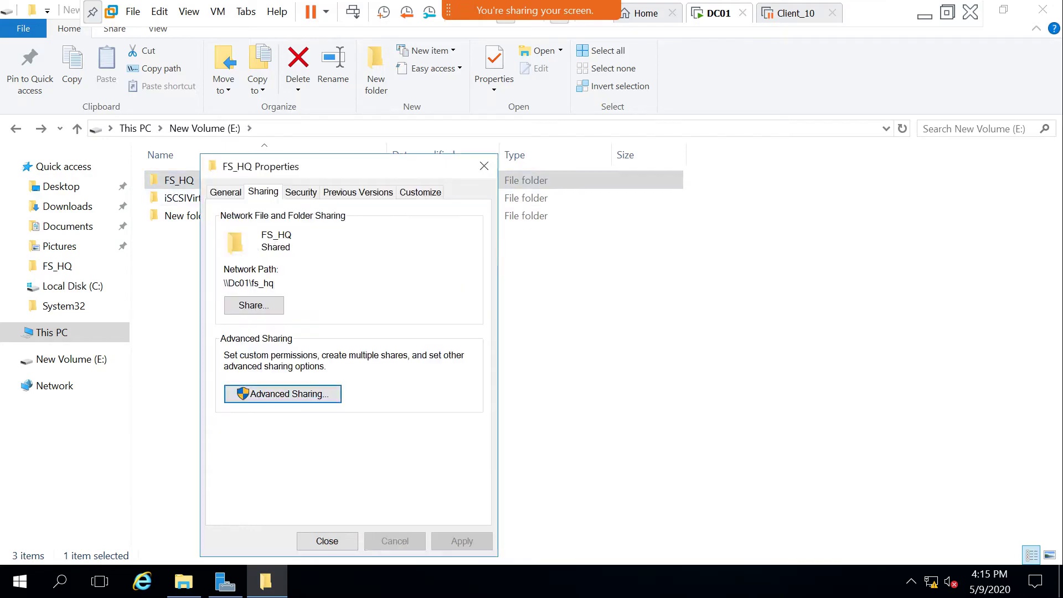
{"action": "left_click", "coordinate": [327, 540]}
{"action": "right_click", "coordinate": [254, 301]}
{"action": "left_click", "coordinate": [293, 369]}
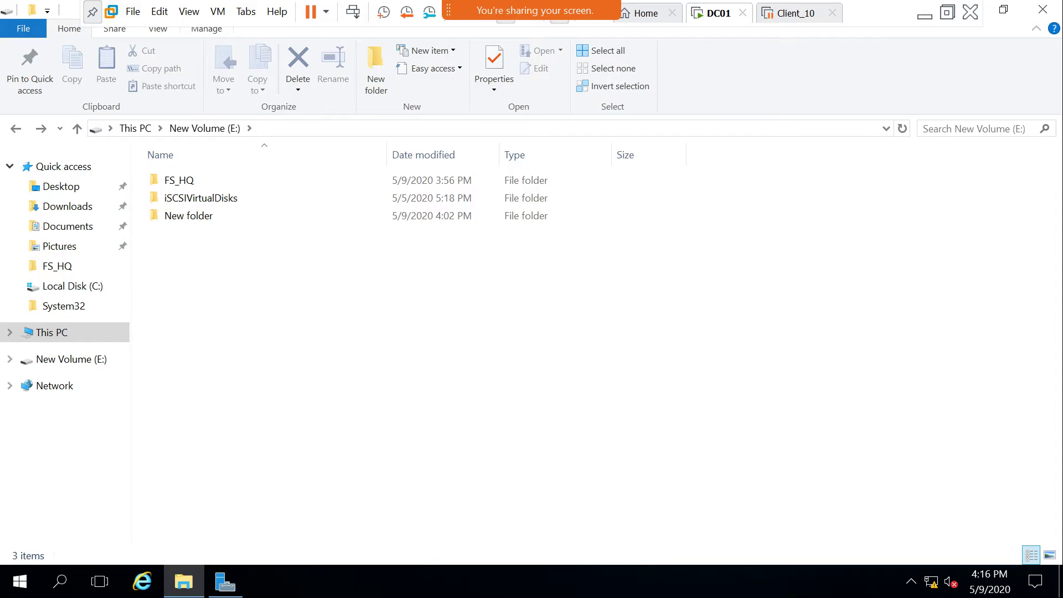
Create a new folder on New Volume (E:) and name it Data.
{"action": "right_click", "coordinate": [177, 260]}
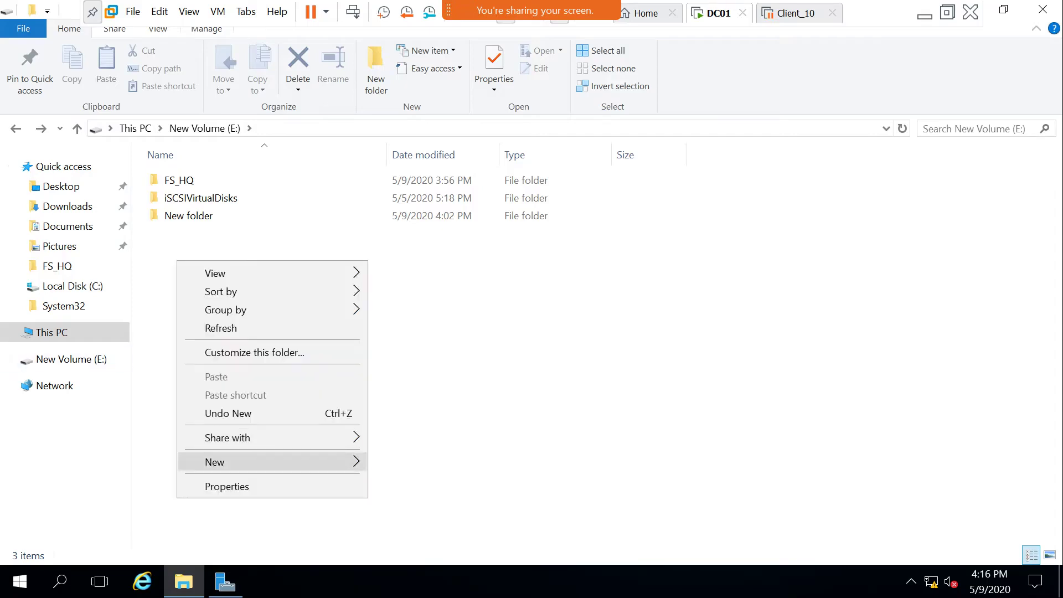
{"action": "mouse_move", "coordinate": [249, 462]}
{"action": "left_click", "coordinate": [407, 326]}
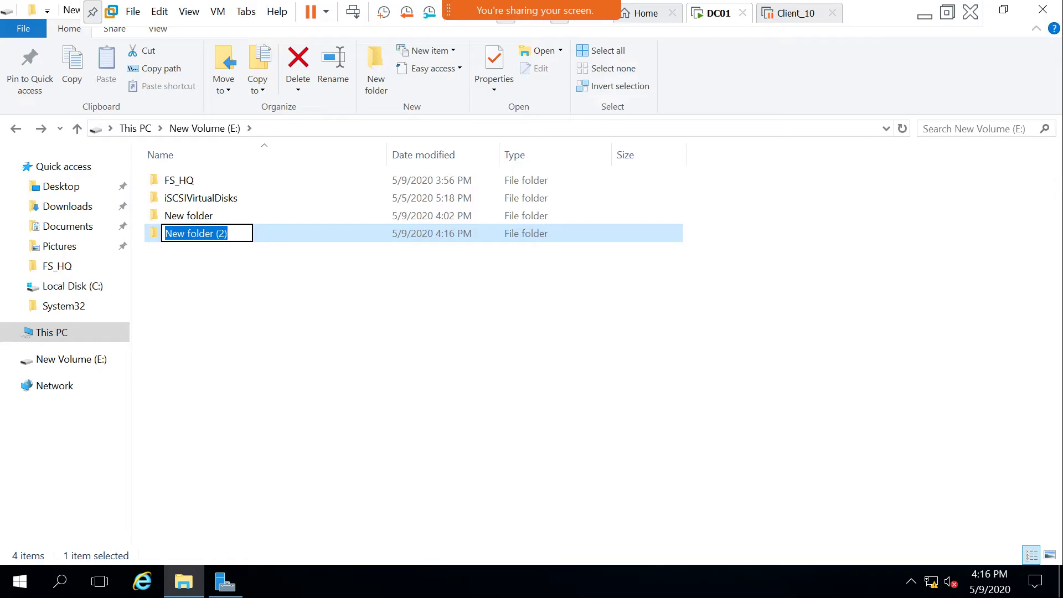
{"action": "type", "text": "Dad"}
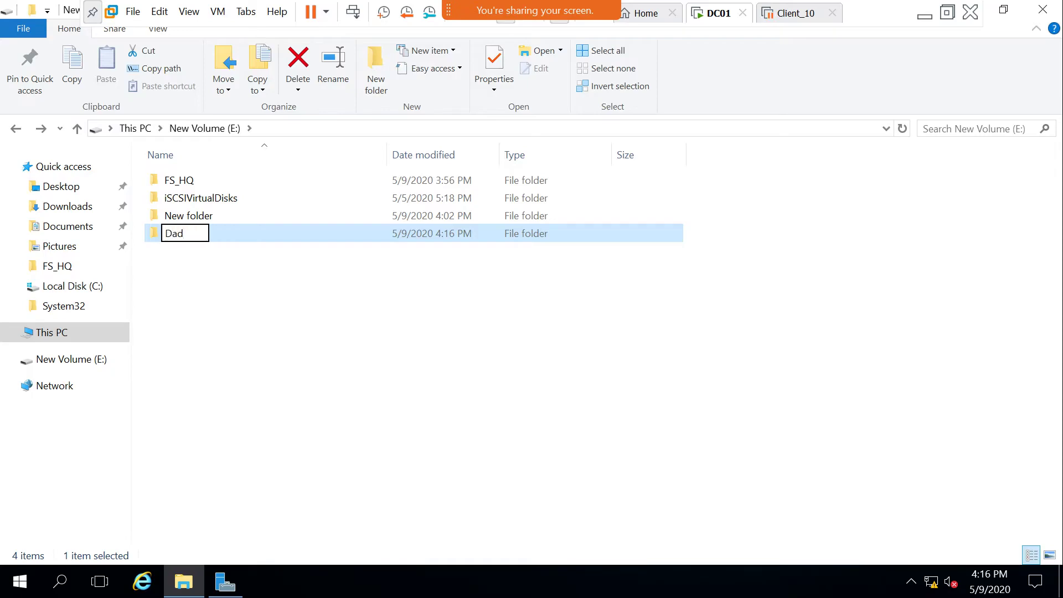
{"action": "key", "text": "BackSpace"}
{"action": "key", "text": "BackSpace"}
{"action": "key", "text": "BackSpace"}
{"action": "type", "text": "Data"}
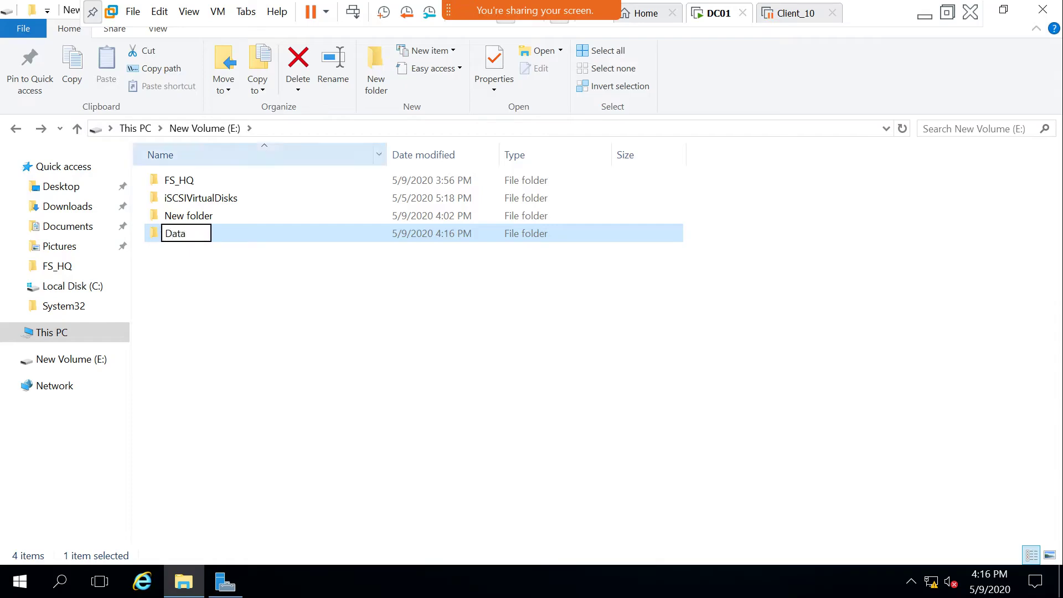
{"action": "key", "text": "Return"}
{"action": "right_click", "coordinate": [175, 233]}
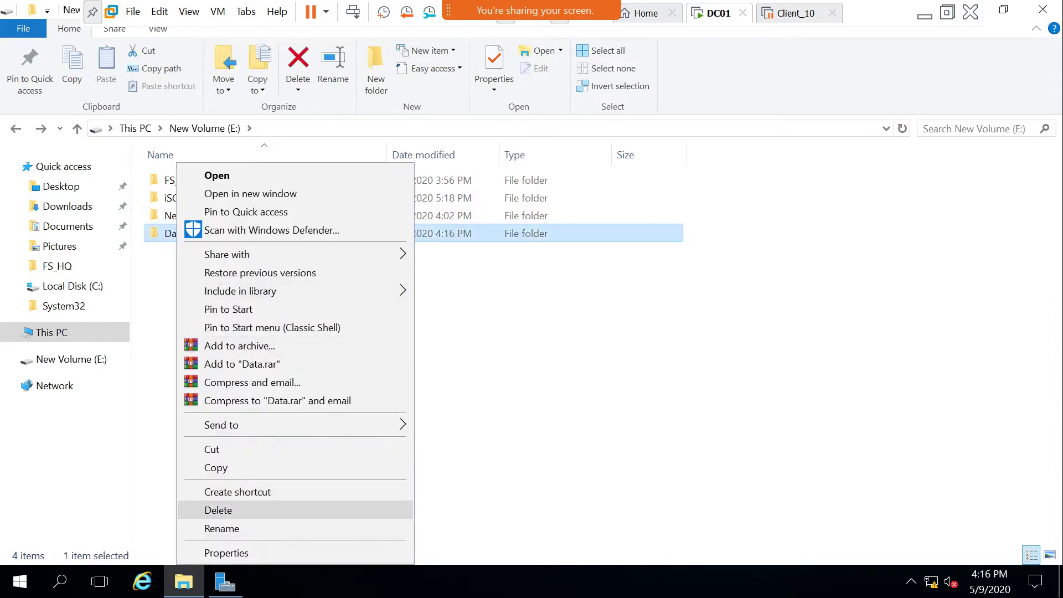
Open Data's Advanced Sharing, tick Share this folder, then close it without saving.
{"action": "left_click", "coordinate": [226, 552]}
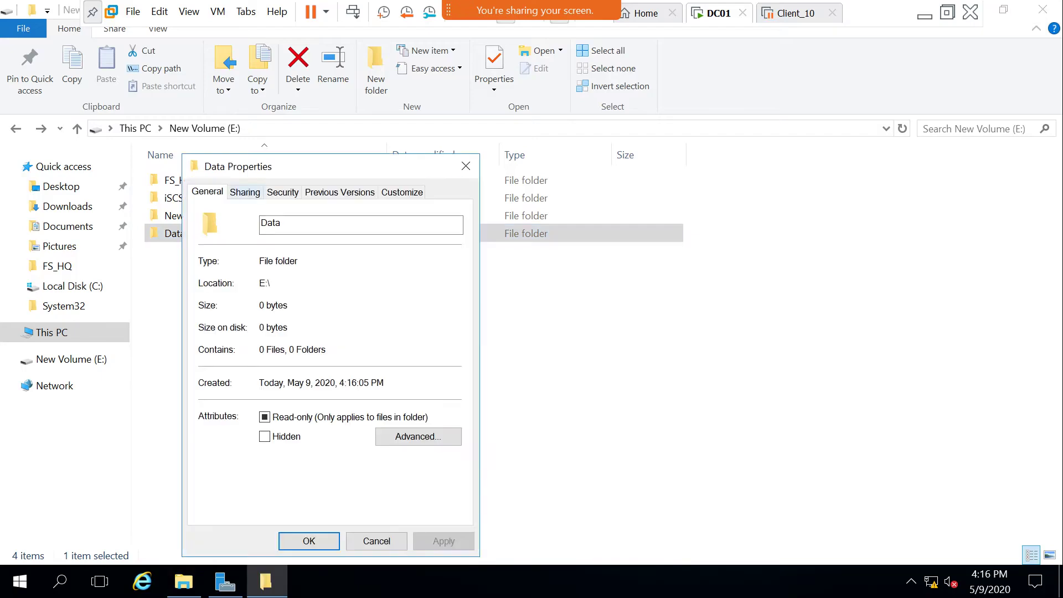
{"action": "left_click", "coordinate": [245, 191]}
{"action": "left_click", "coordinate": [265, 394]}
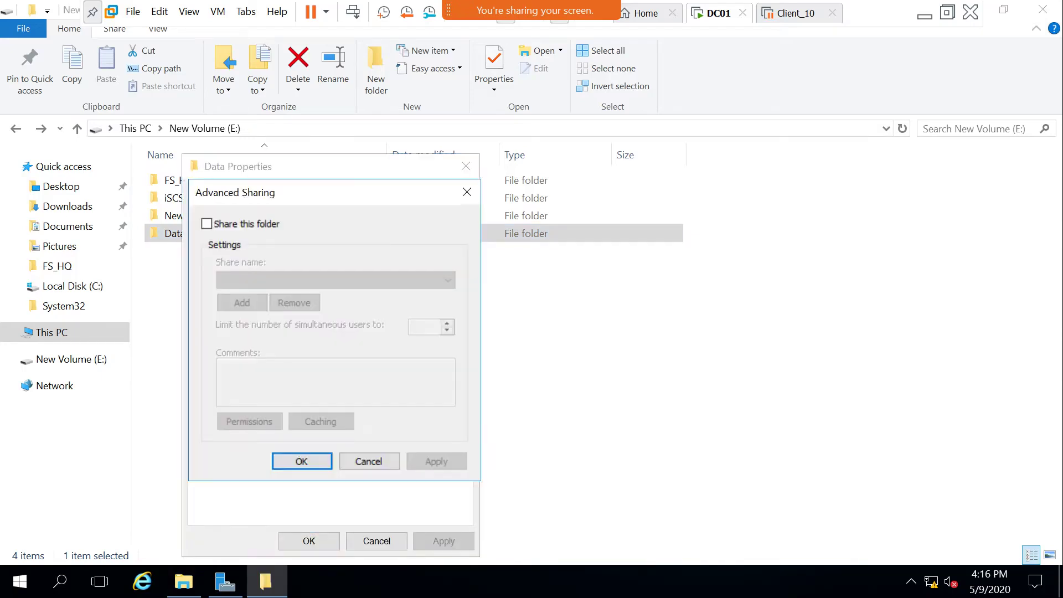
{"action": "left_click", "coordinate": [206, 223]}
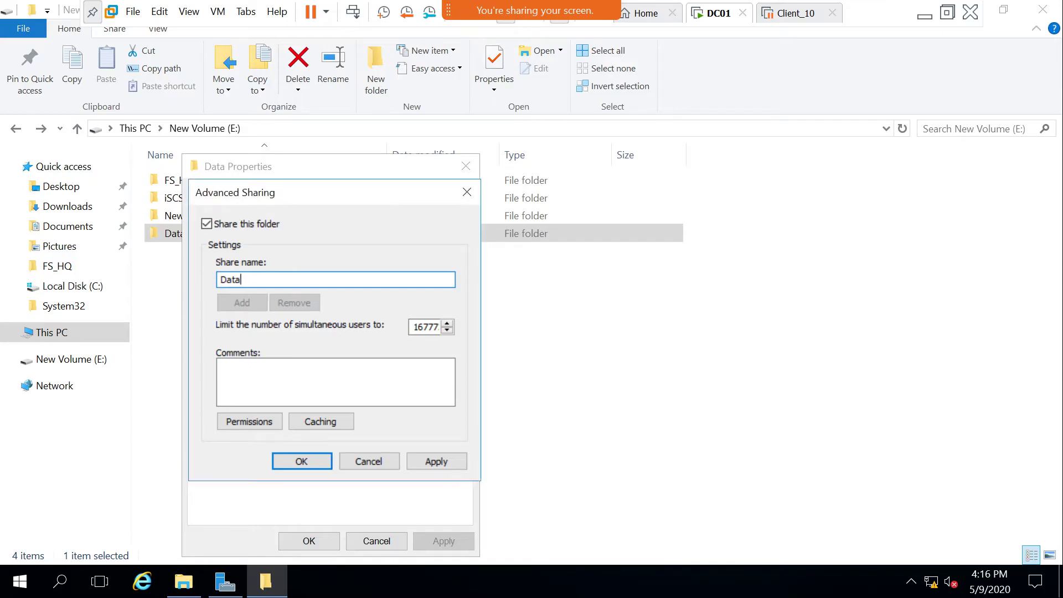
{"action": "left_click_drag", "start_coordinate": [322, 185], "coordinate": [422, 207]}
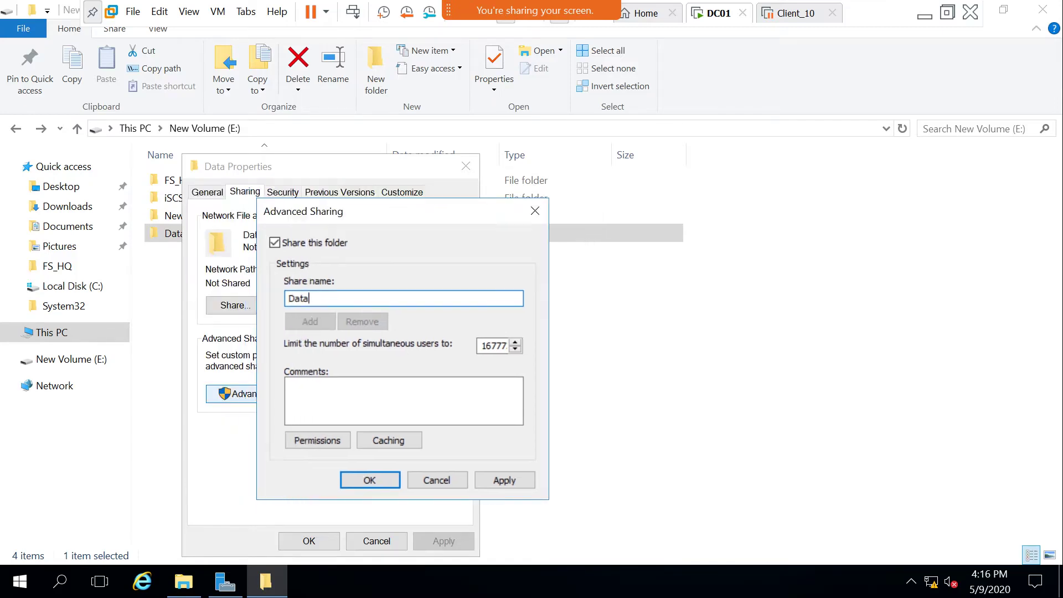
{"action": "left_click", "coordinate": [535, 210]}
Share Data under the name FS_HQ, accepting the takeover of the existing share.
{"action": "left_click_drag", "start_coordinate": [414, 167], "coordinate": [654, 138]}
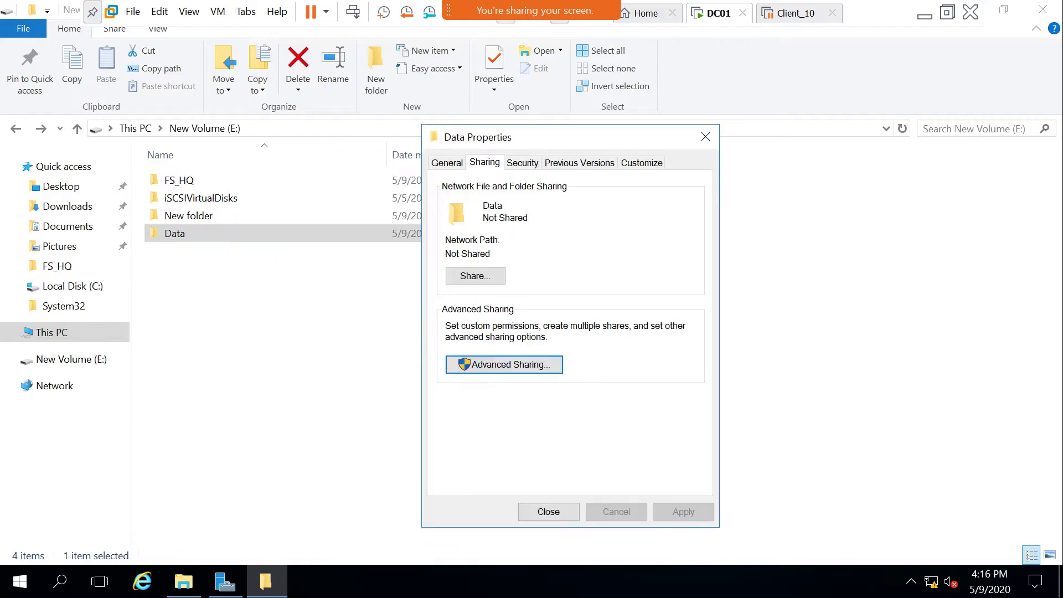
{"action": "left_click", "coordinate": [503, 364]}
{"action": "left_click", "coordinate": [446, 194]}
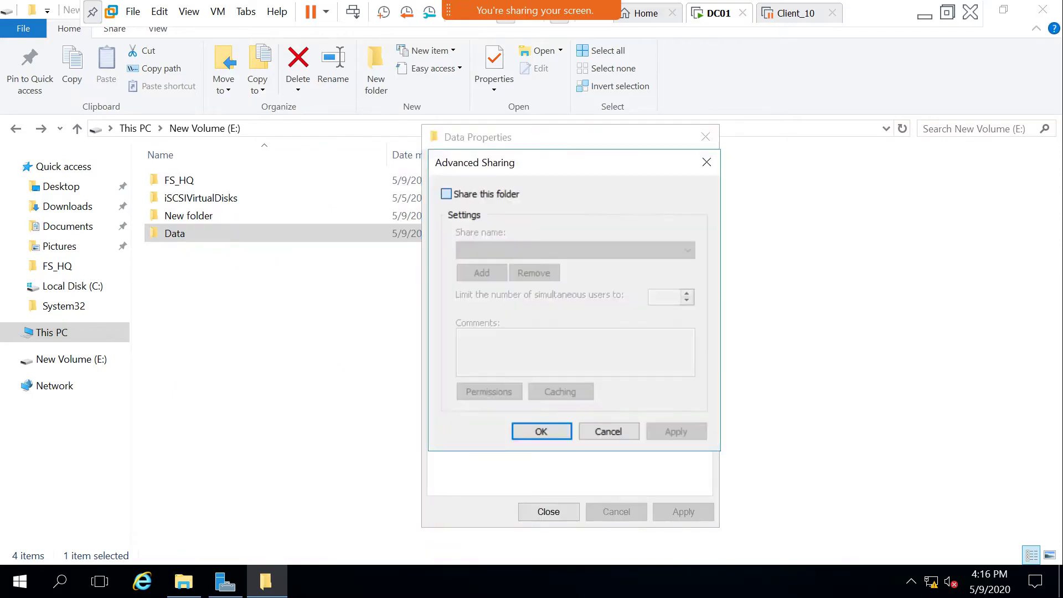
{"action": "left_click_drag", "start_coordinate": [480, 250], "coordinate": [461, 250]}
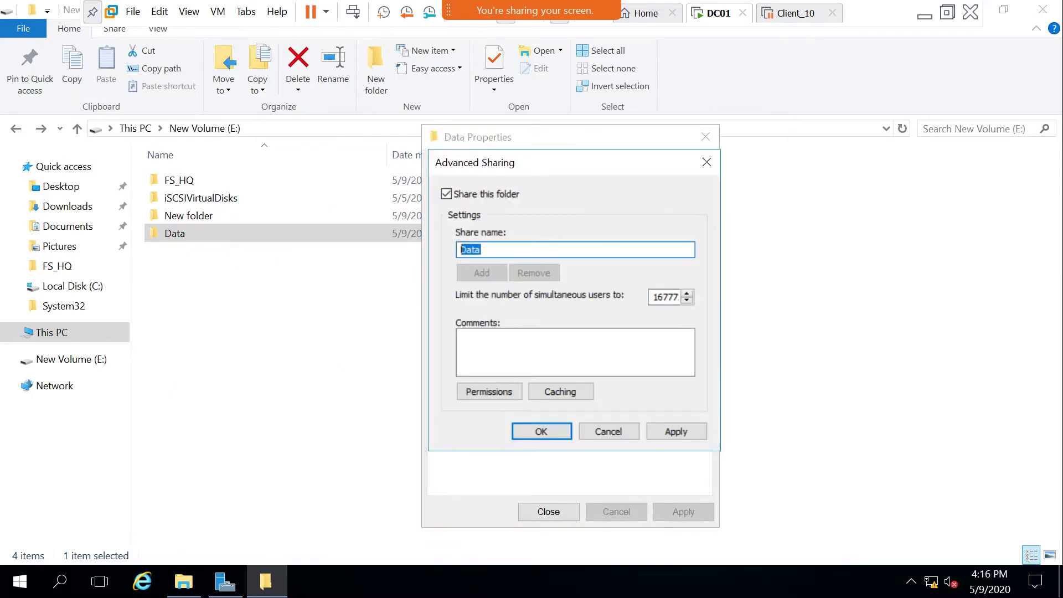
{"action": "type", "text": "FS_HQ"}
{"action": "key", "text": "Return"}
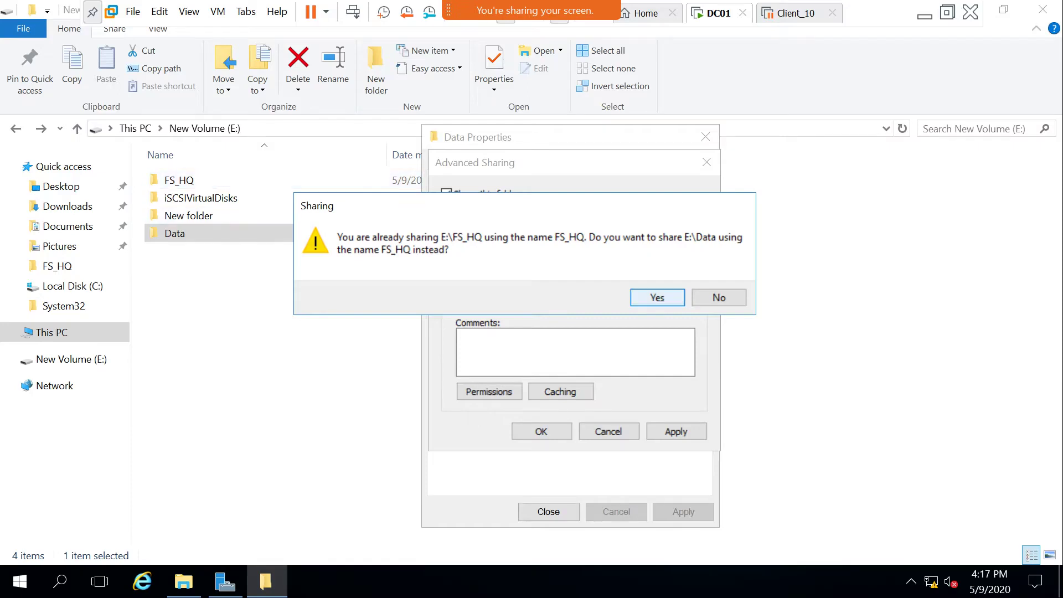
{"action": "key", "text": "Return"}
{"action": "key", "text": "Return"}
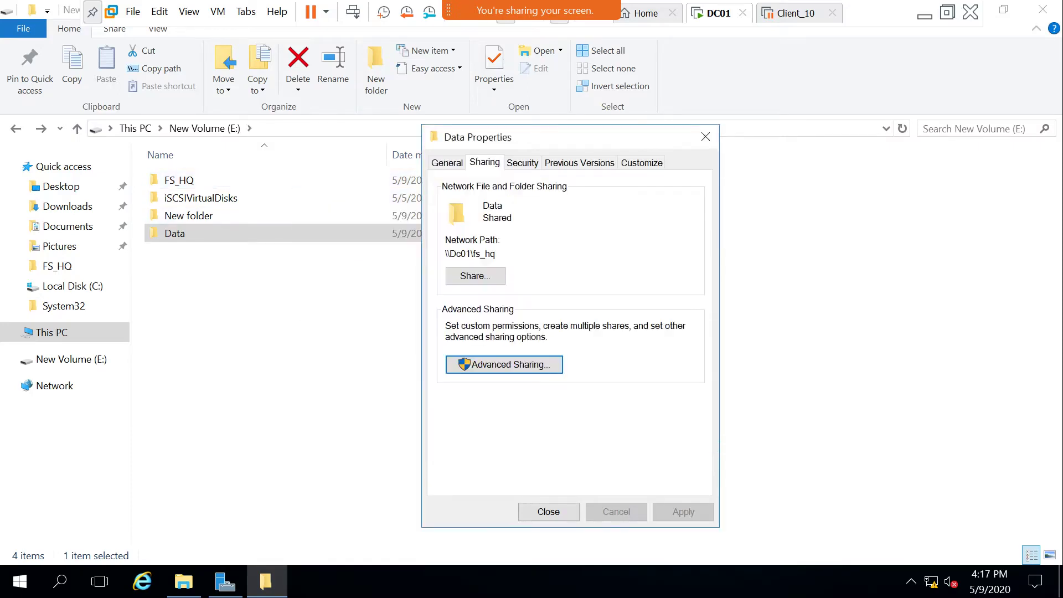
{"action": "key", "text": "Return"}
Review the Data folder's Security and Sharing tabs, then close its properties.
{"action": "right_click", "coordinate": [173, 233]}
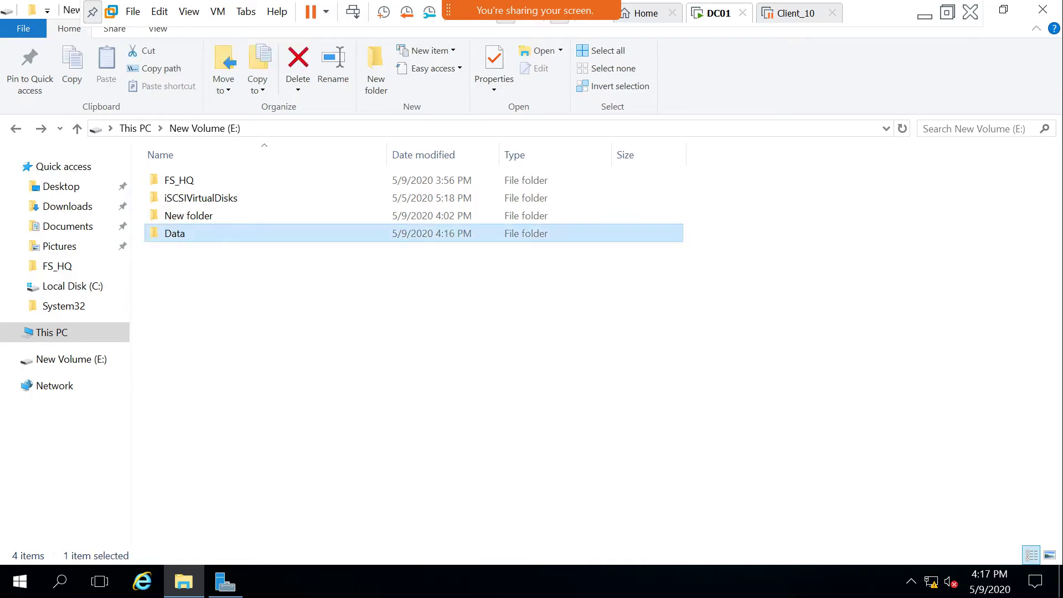
{"action": "left_click", "coordinate": [194, 552]}
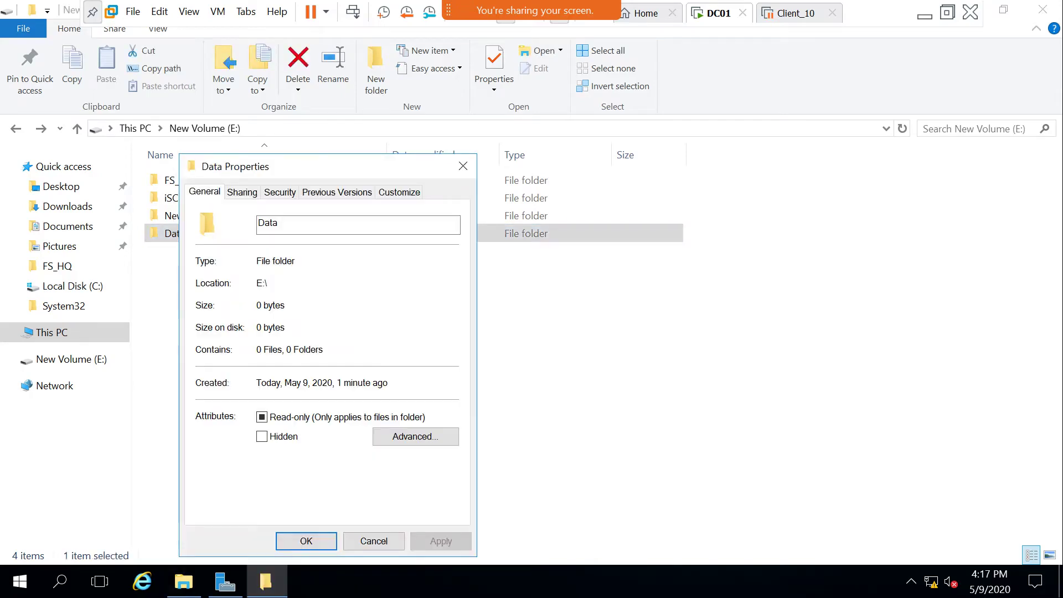
{"action": "key", "text": "ctrl+Tab"}
{"action": "key", "text": "ctrl+Tab"}
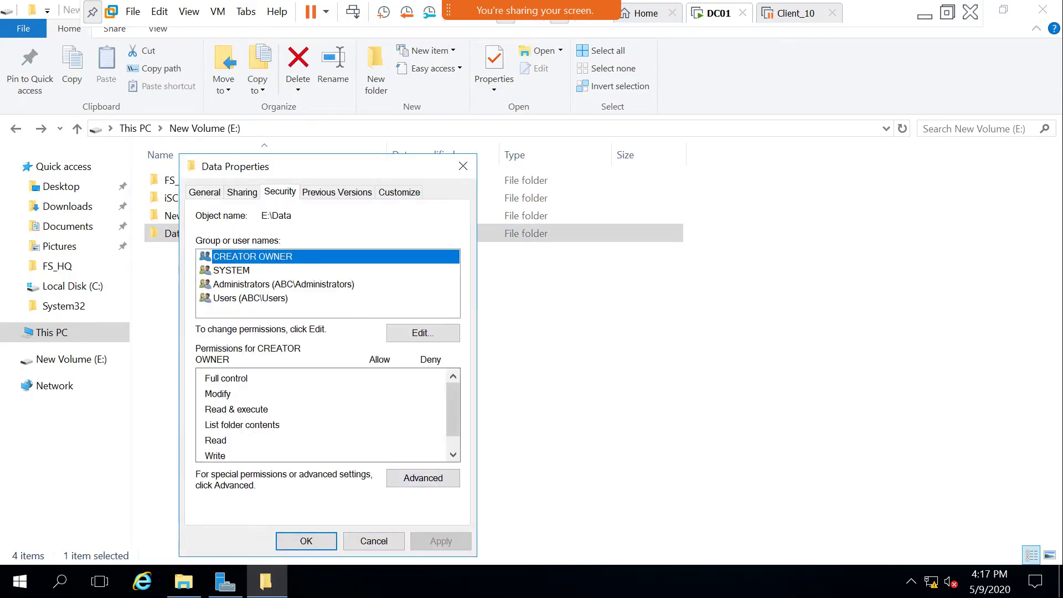
{"action": "key", "text": "ctrl+shift+Tab"}
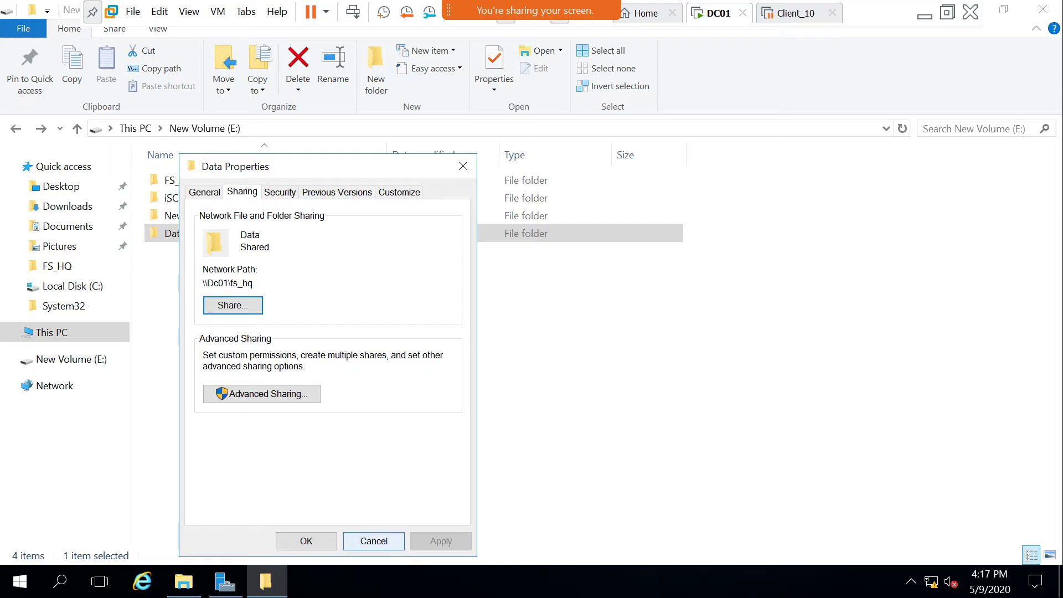
{"action": "key", "text": "Escape"}
Open FS_HQ's Advanced Sharing and cancel, leaving FS_HQ unshared.
{"action": "key", "text": "Up"}
{"action": "key", "text": "Up"}
{"action": "key", "text": "Up"}
{"action": "key", "text": "shift+F10"}
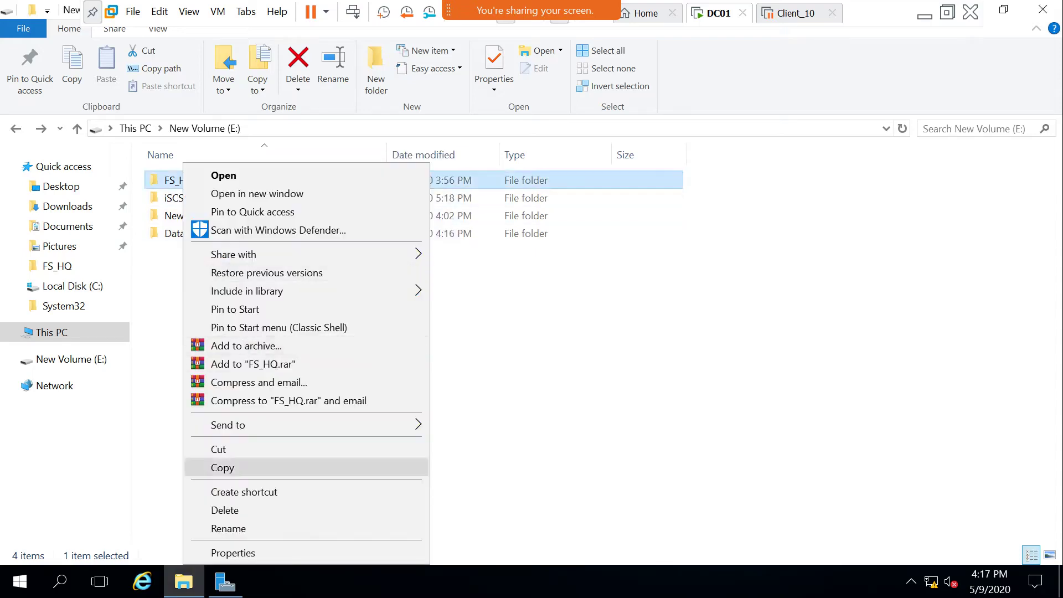
{"action": "key", "text": "Up"}
{"action": "key", "text": "Return"}
{"action": "key", "text": "ctrl+Tab"}
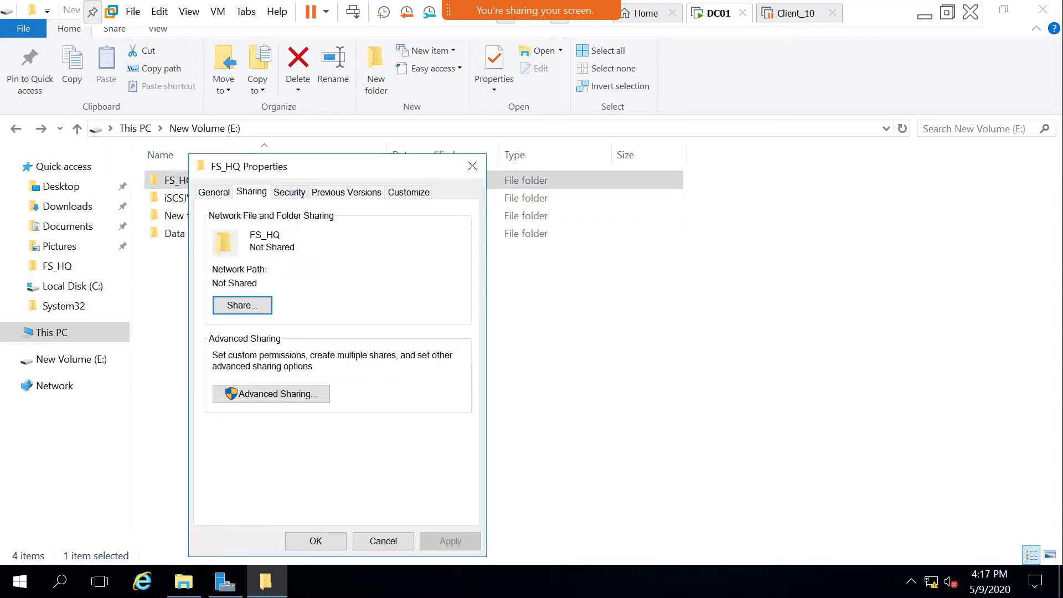
{"action": "key", "text": "Tab"}
{"action": "key", "text": "Return"}
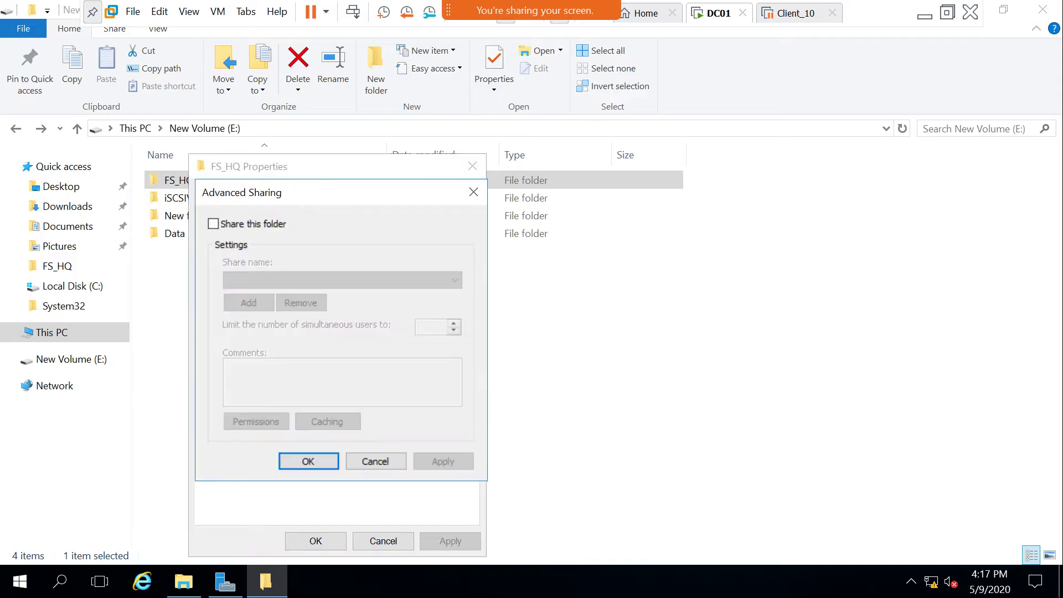
{"action": "key", "text": "Tab"}
{"action": "key", "text": "Return"}
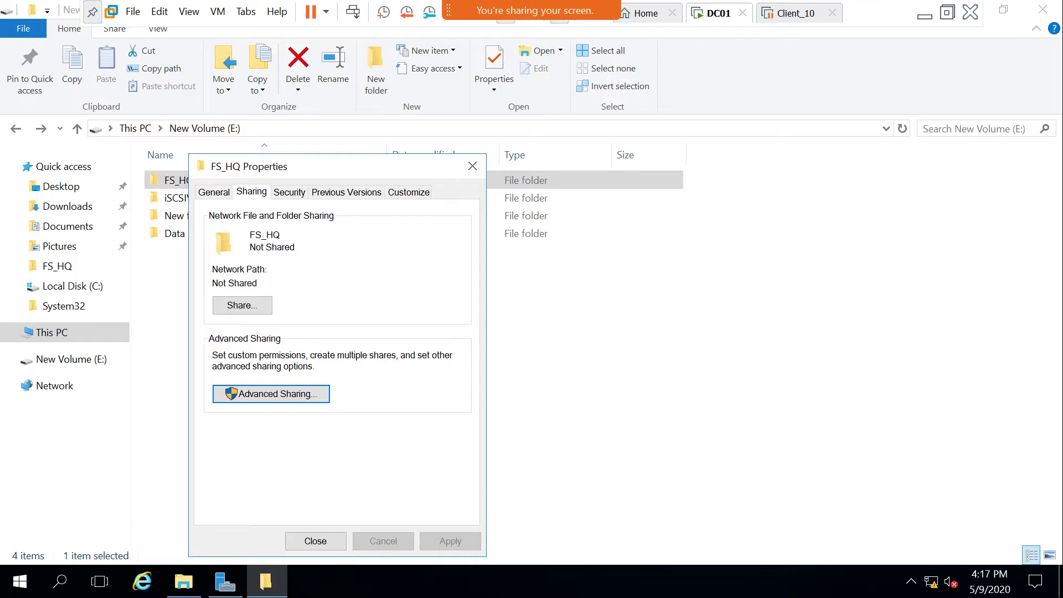
{"action": "key", "text": "Escape"}
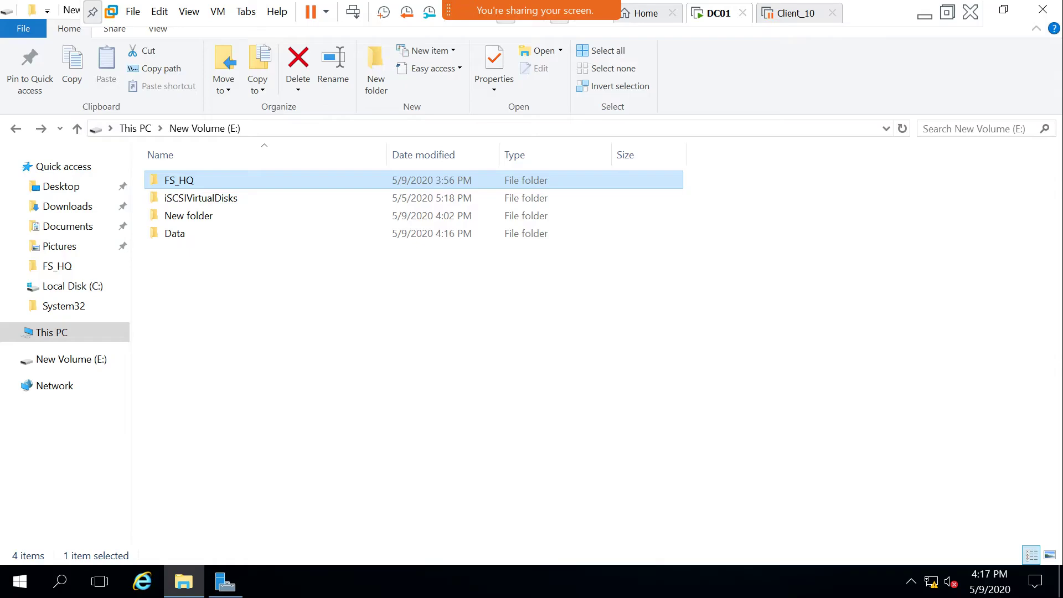
Open Data's Sharing tab and dismiss the simple file sharing dialog.
{"action": "right_click", "coordinate": [187, 233]}
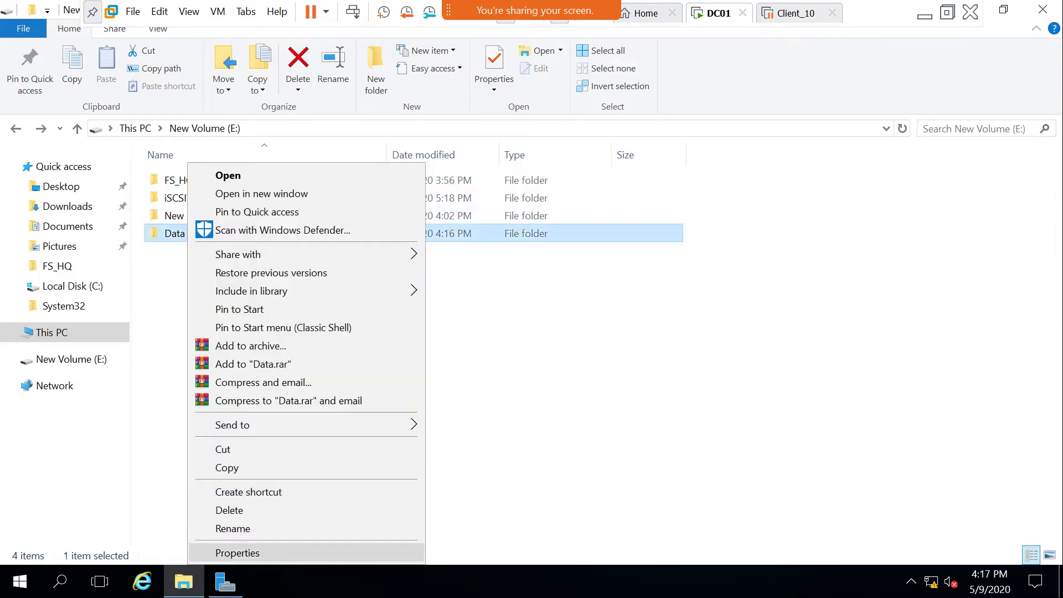
{"action": "key", "text": "Return"}
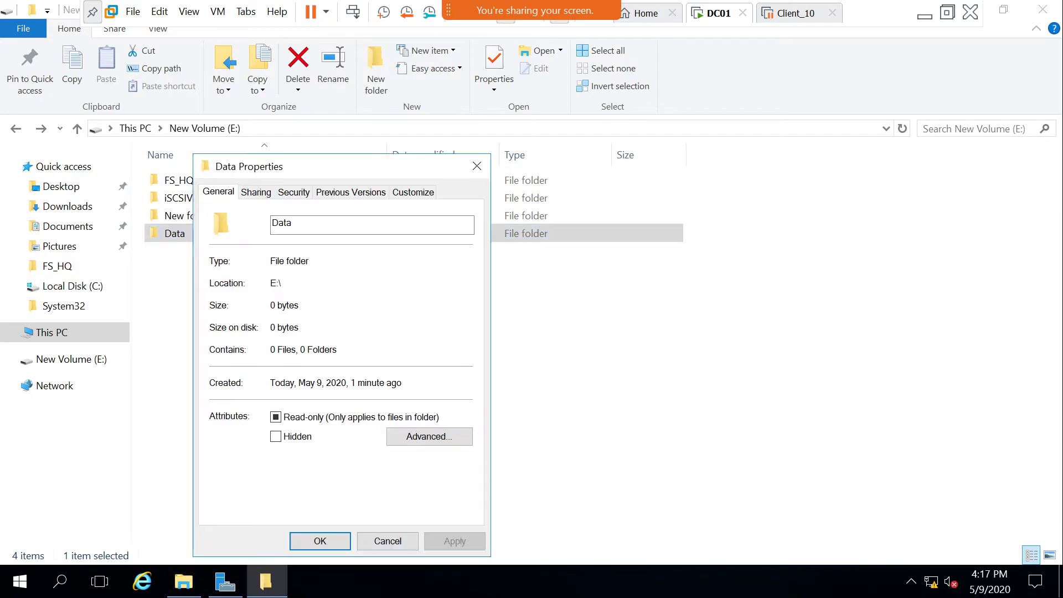
{"action": "left_click", "coordinate": [256, 192]}
{"action": "left_click", "coordinate": [247, 304]}
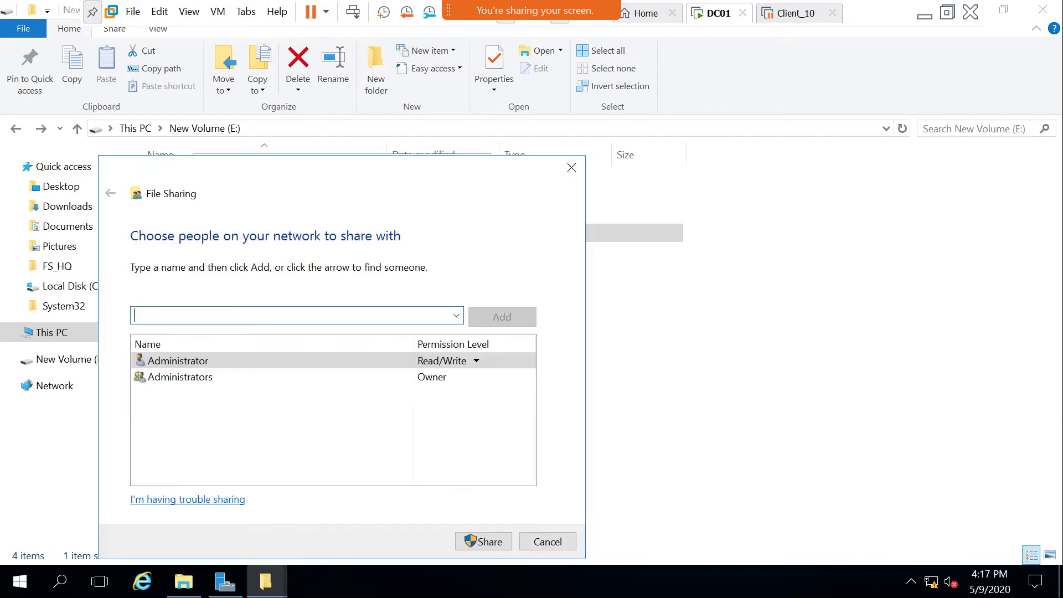
{"action": "left_click", "coordinate": [547, 541]}
In Data's Advanced Sharing, review the existing share names, then apply Data as unshared.
{"action": "left_click", "coordinate": [276, 393]}
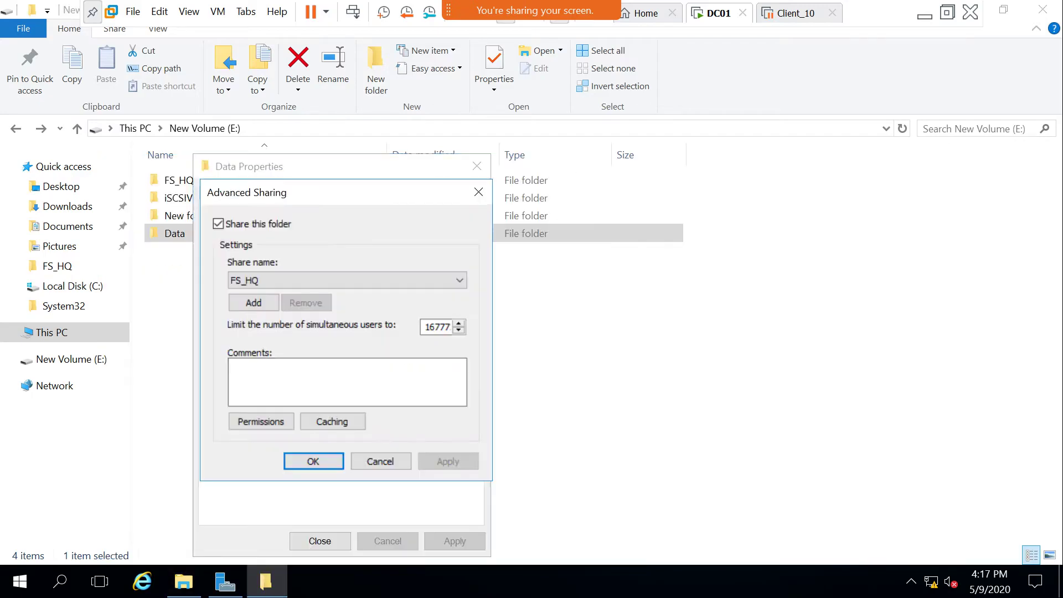
{"action": "left_click", "coordinate": [218, 224]}
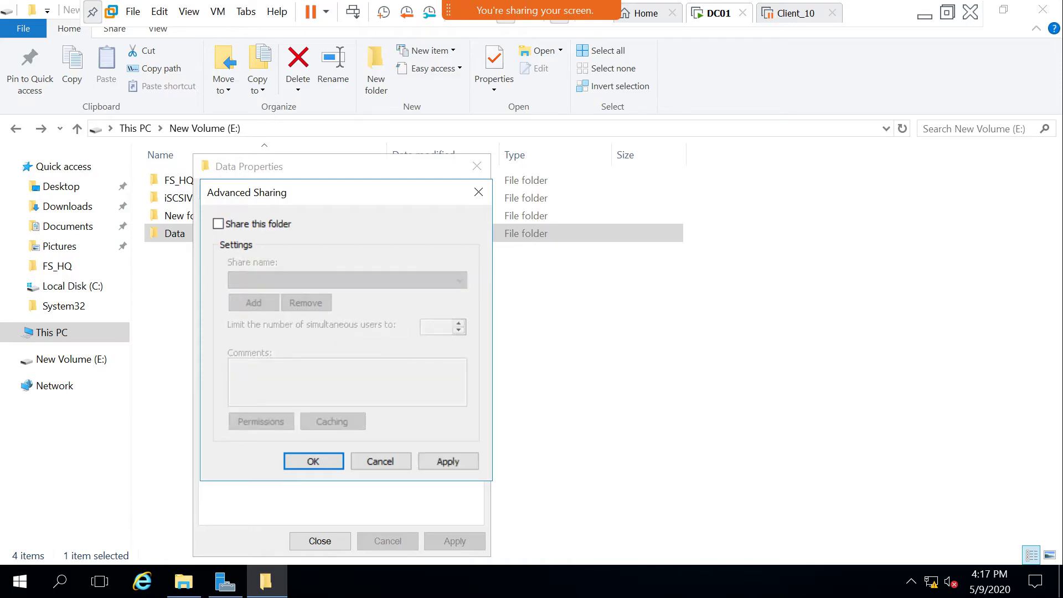
{"action": "left_click", "coordinate": [218, 224]}
{"action": "left_click", "coordinate": [459, 280]}
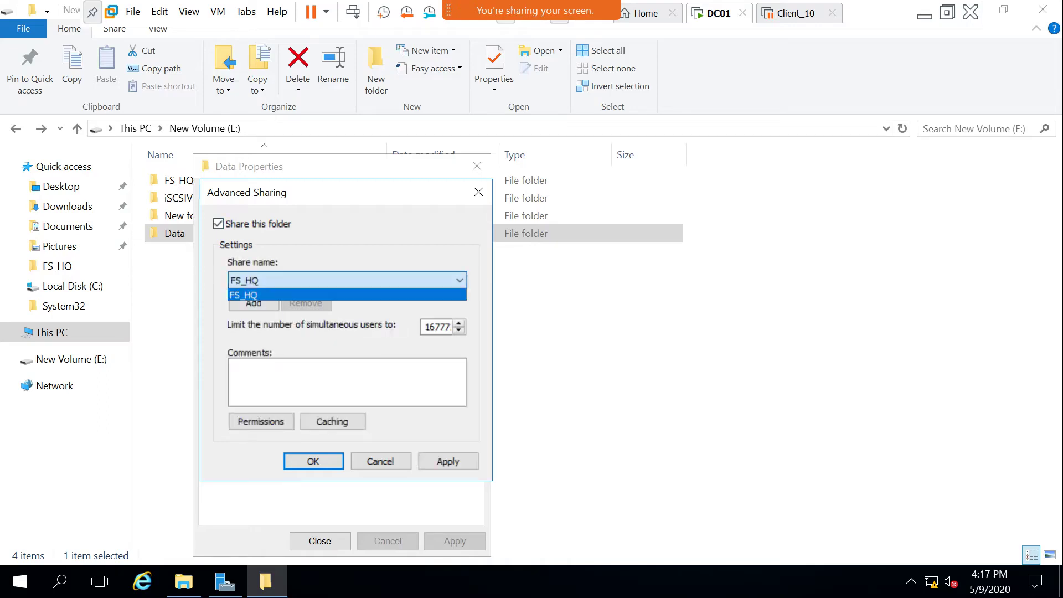
{"action": "left_click", "coordinate": [244, 294]}
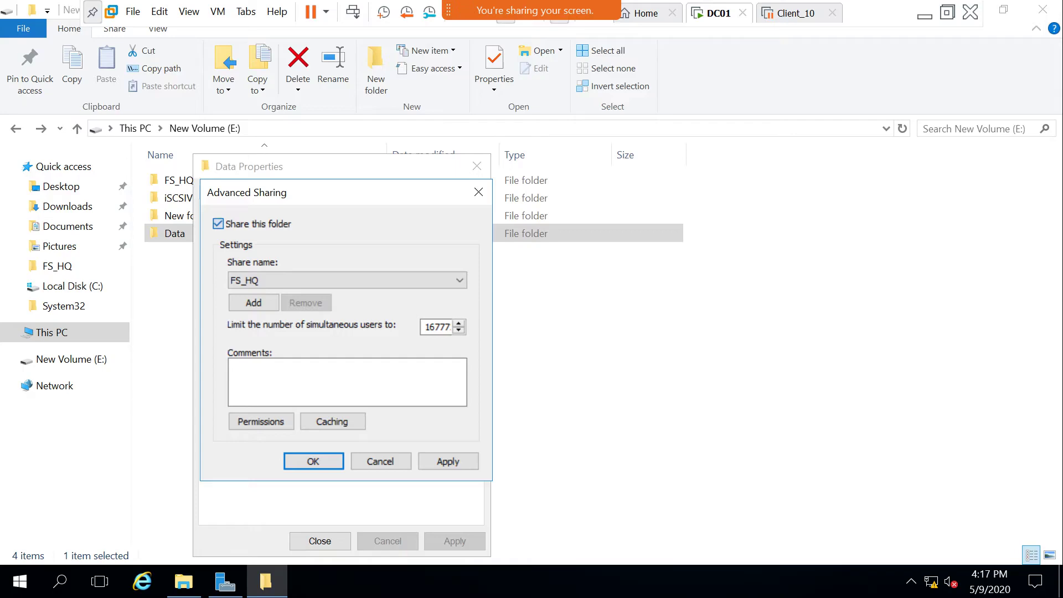
{"action": "left_click", "coordinate": [218, 223]}
{"action": "left_click", "coordinate": [219, 224]}
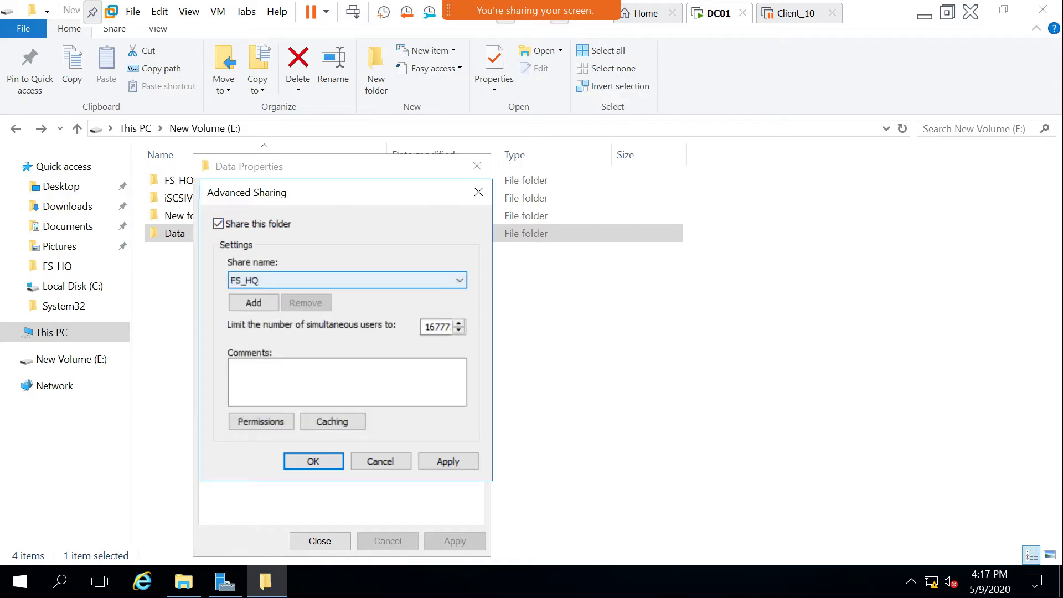
{"action": "left_click", "coordinate": [343, 280]}
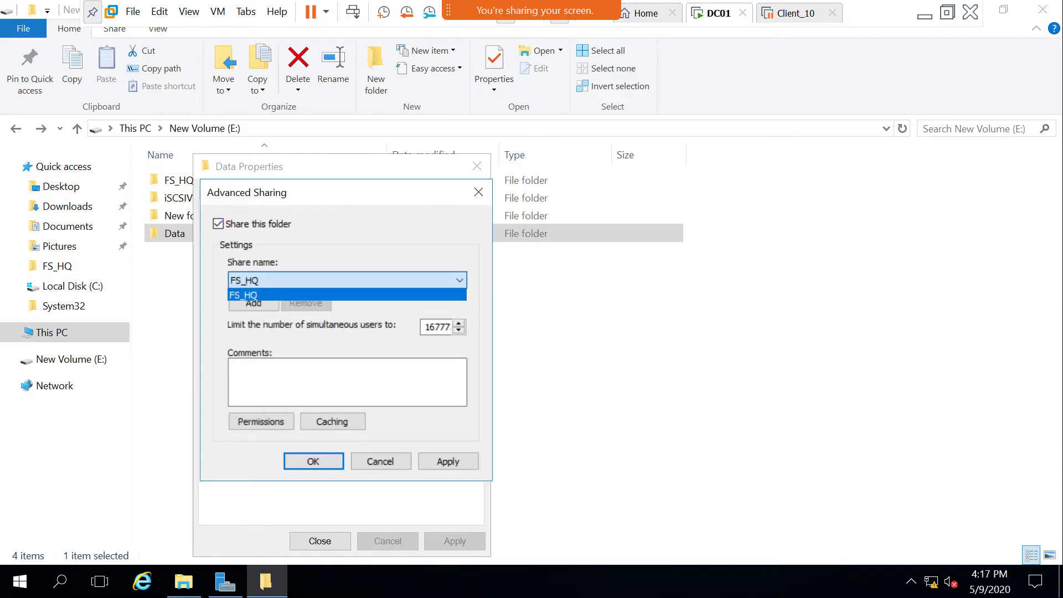
{"action": "left_click", "coordinate": [244, 291]}
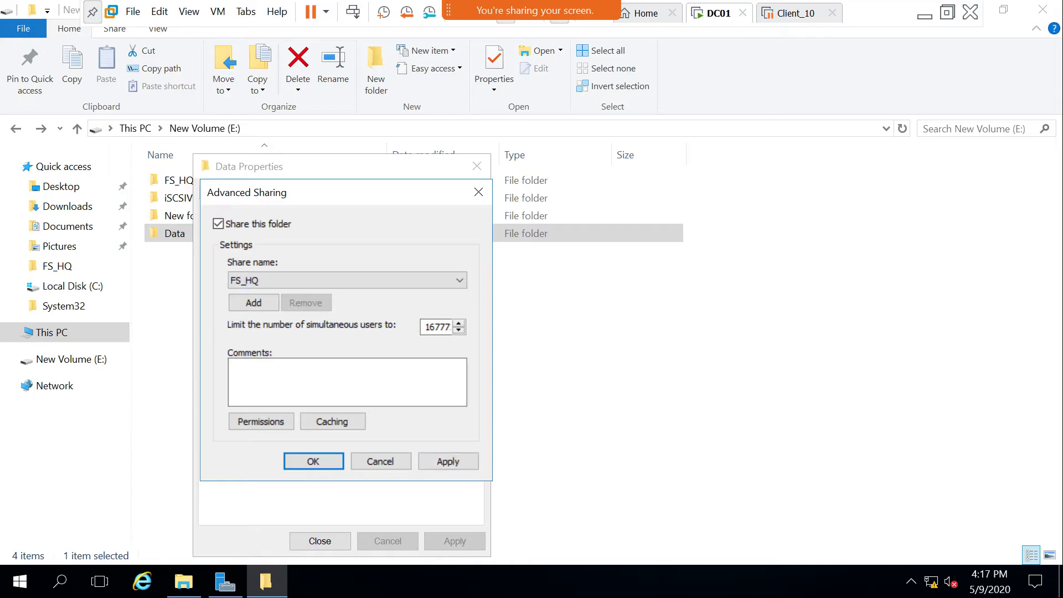
{"action": "left_click", "coordinate": [218, 224]}
{"action": "left_click", "coordinate": [448, 461]}
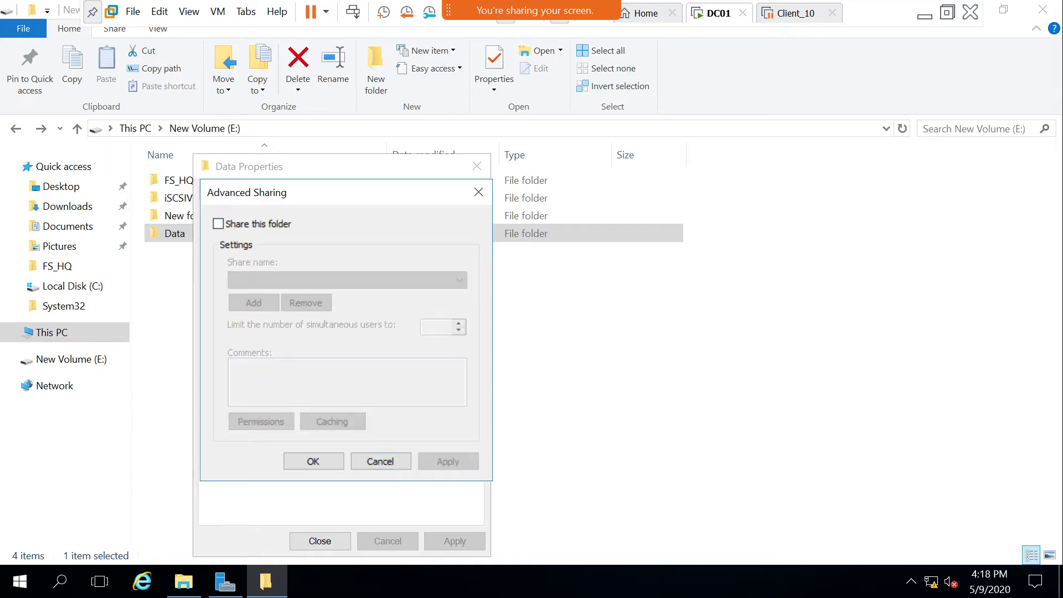
Share Data under the name FS_HQ02 and close its properties.
{"action": "left_click", "coordinate": [218, 223]}
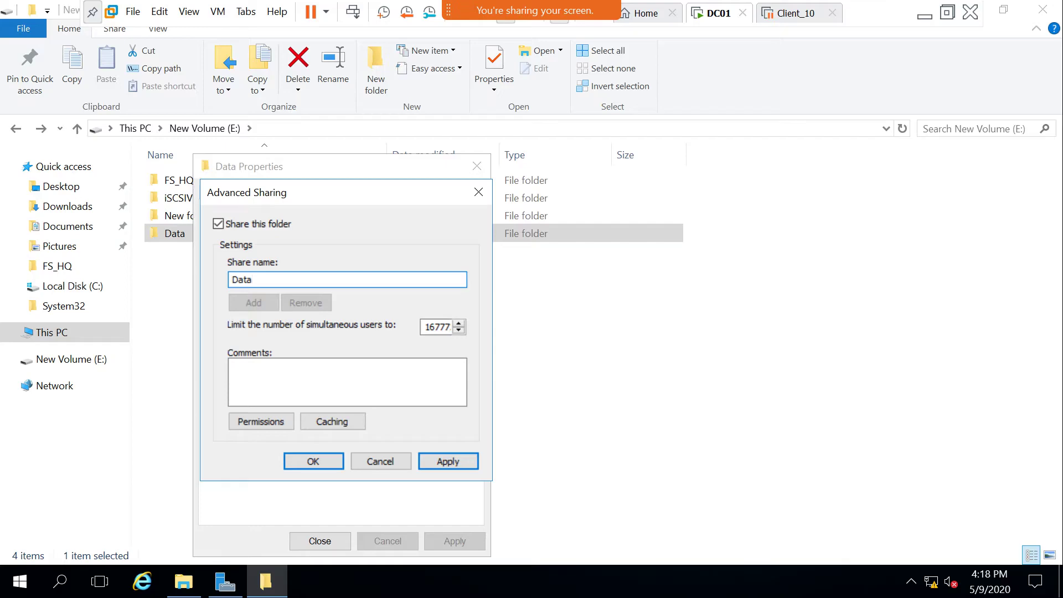
{"action": "type", "text": "FS"}
{"action": "key", "text": "BackSpace"}
{"action": "key", "text": "BackSpace"}
{"action": "key", "text": "BackSpace"}
{"action": "key", "text": "BackSpace"}
{"action": "key", "text": "BackSpace"}
{"action": "key", "text": "BackSpace"}
{"action": "type", "text": "FS_HQ02"}
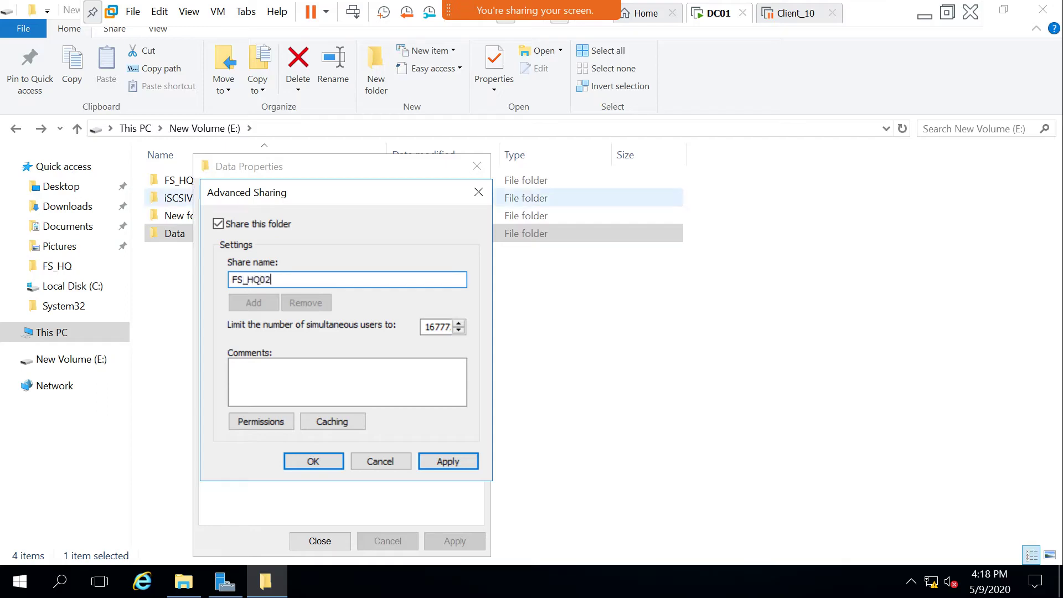
{"action": "left_click", "coordinate": [313, 460]}
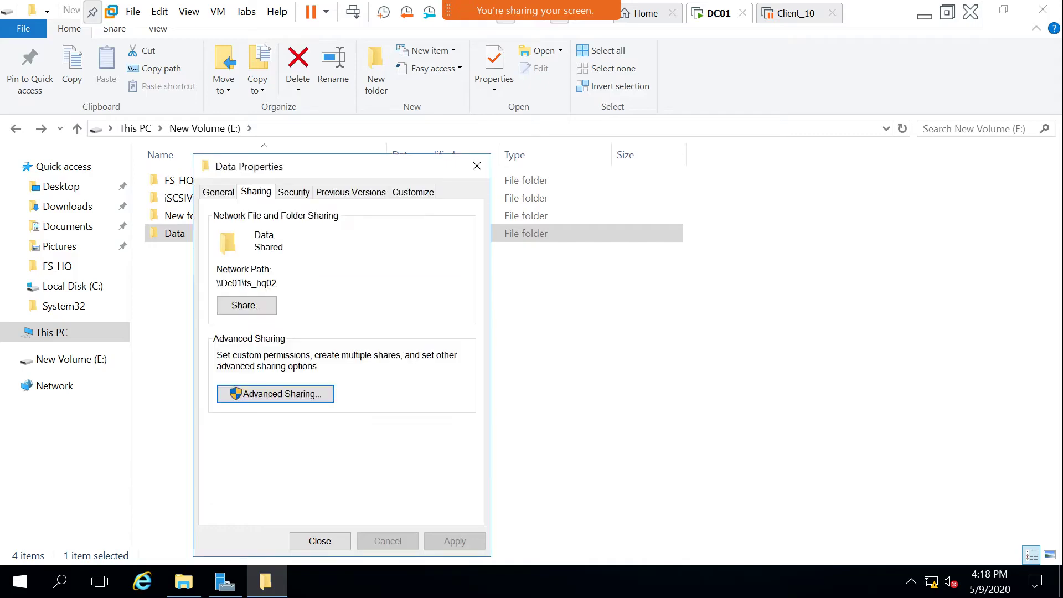
{"action": "left_click", "coordinate": [320, 541]}
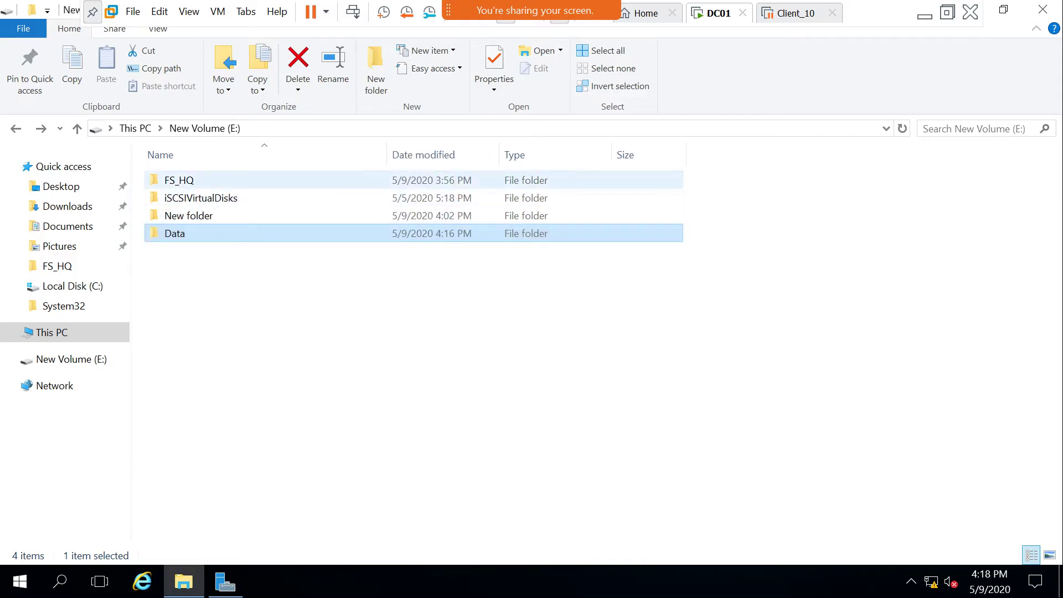
Share FS_HQ again under its own name FS_HQ via Advanced Sharing.
{"action": "right_click", "coordinate": [184, 180]}
{"action": "left_click", "coordinate": [232, 551]}
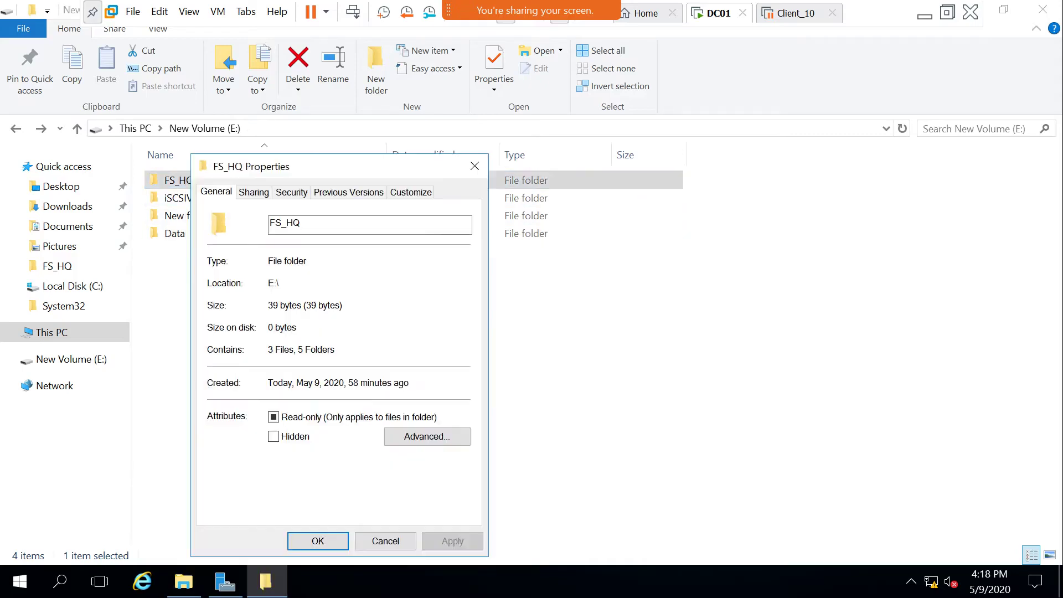
{"action": "left_click", "coordinate": [254, 192]}
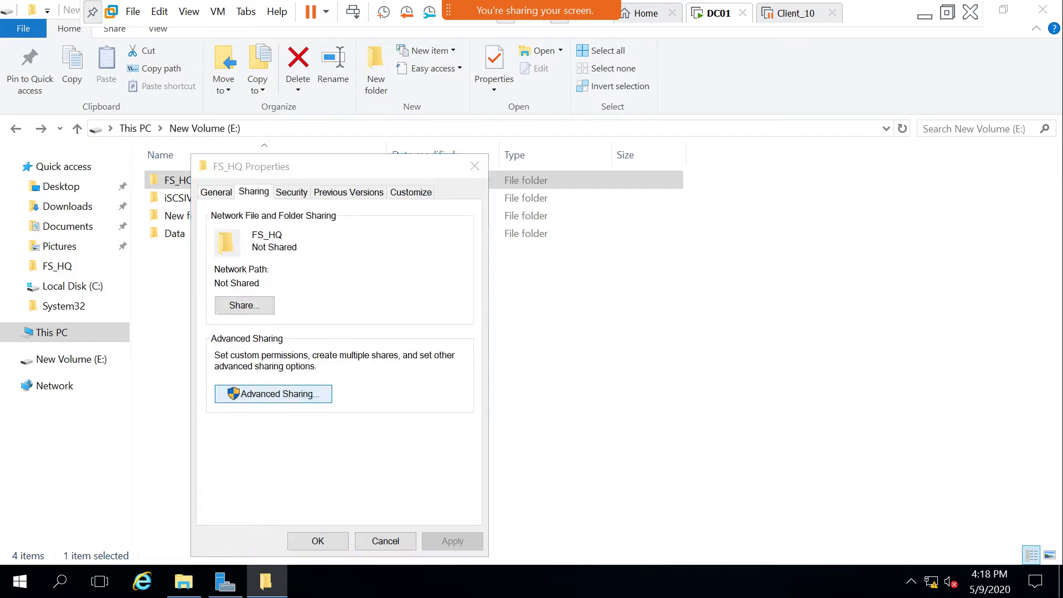
{"action": "left_click", "coordinate": [276, 391]}
{"action": "left_click", "coordinate": [216, 223]}
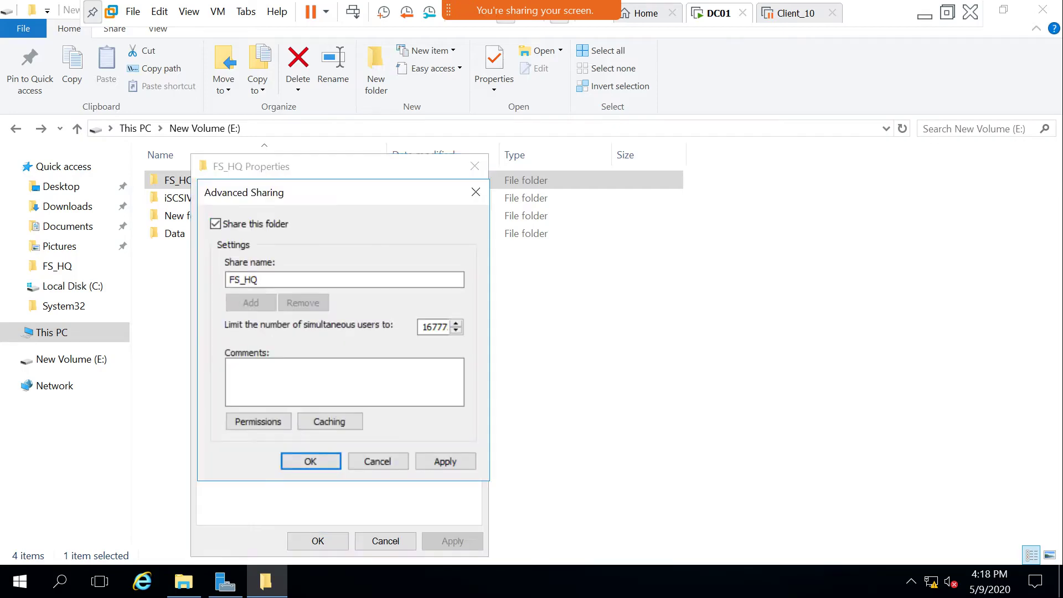
{"action": "key", "text": "Return"}
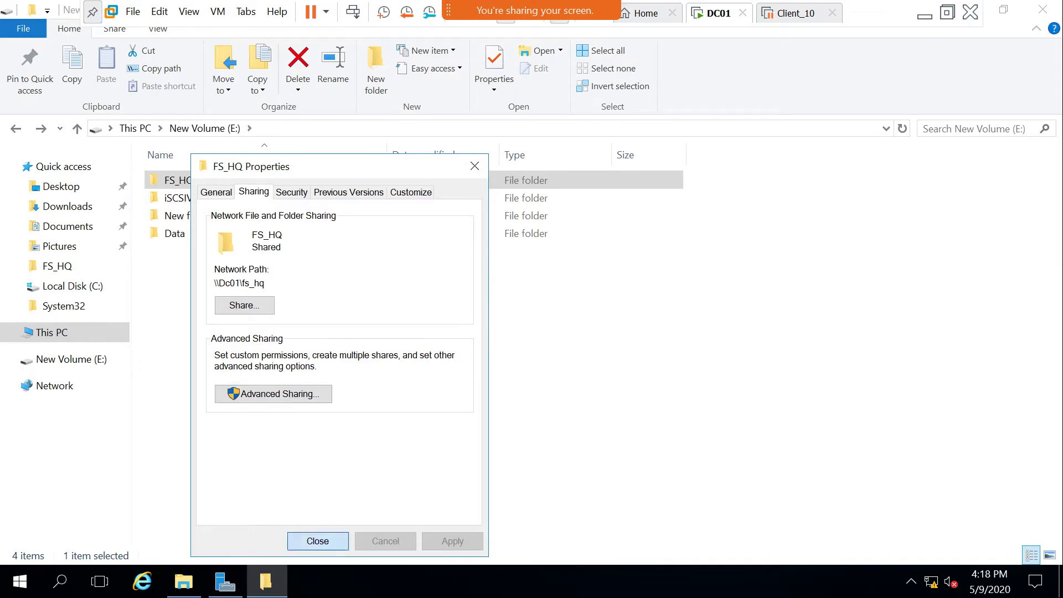
{"action": "left_click", "coordinate": [318, 541]}
Check the network paths on the Data and FS_HQ Sharing tabs.
{"action": "left_click", "coordinate": [173, 233]}
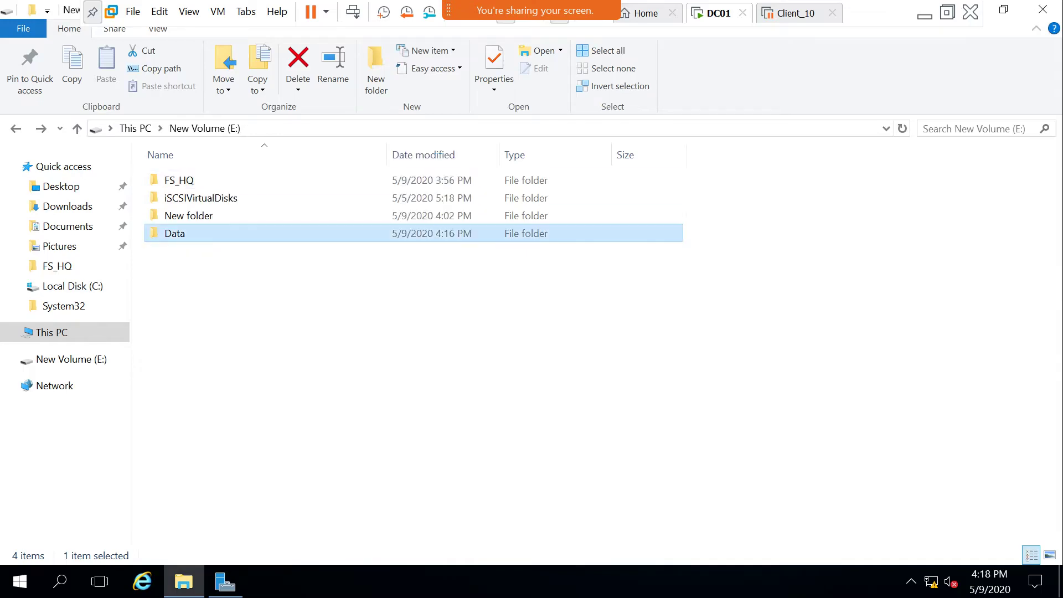
{"action": "right_click", "coordinate": [173, 233]}
{"action": "left_click", "coordinate": [194, 551]}
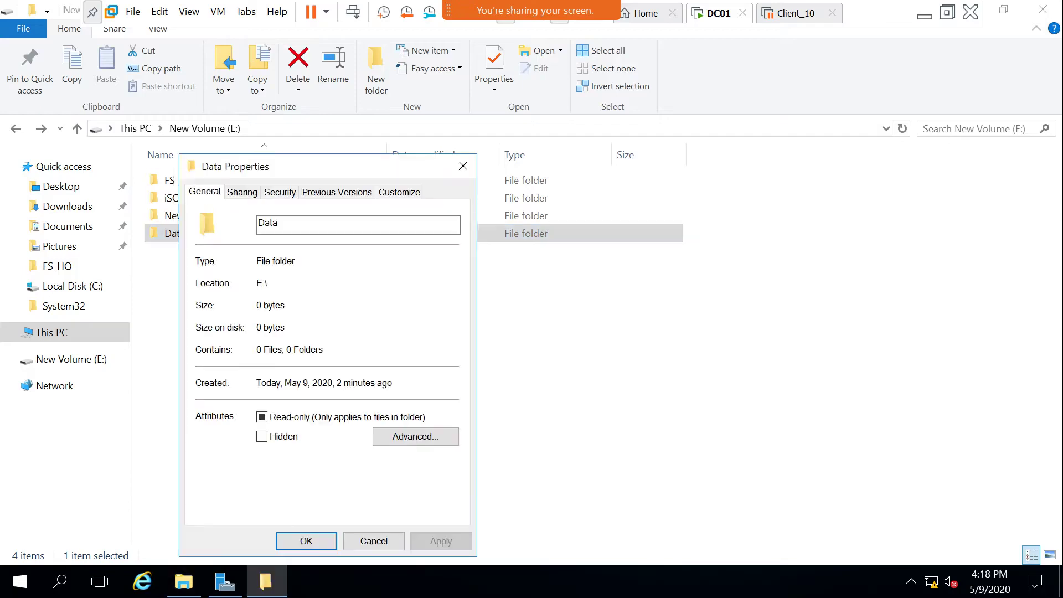
{"action": "left_click", "coordinate": [242, 191]}
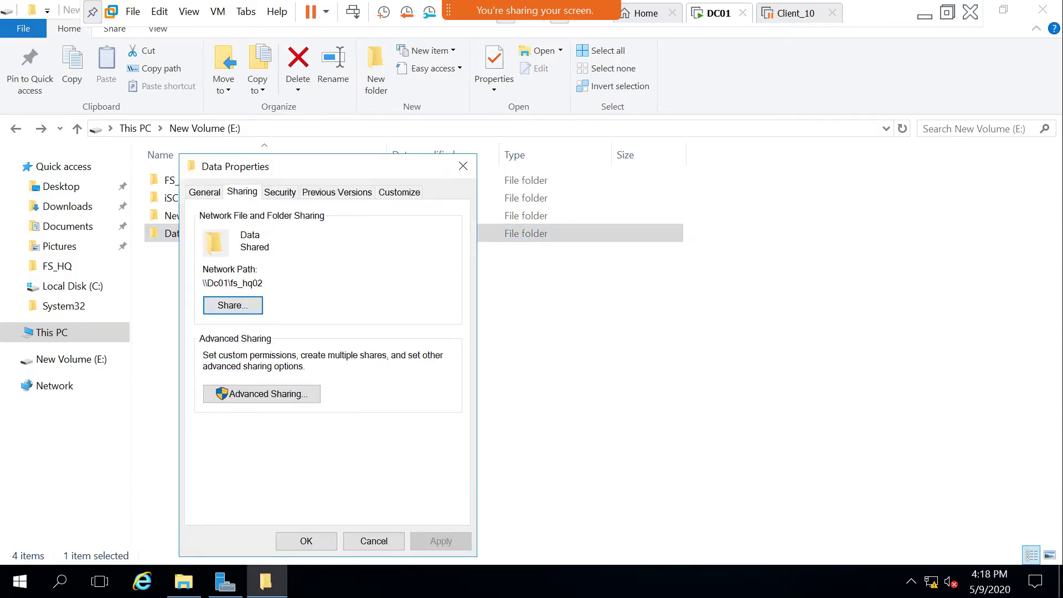
{"action": "left_click", "coordinate": [374, 541]}
{"action": "left_click", "coordinate": [172, 179]}
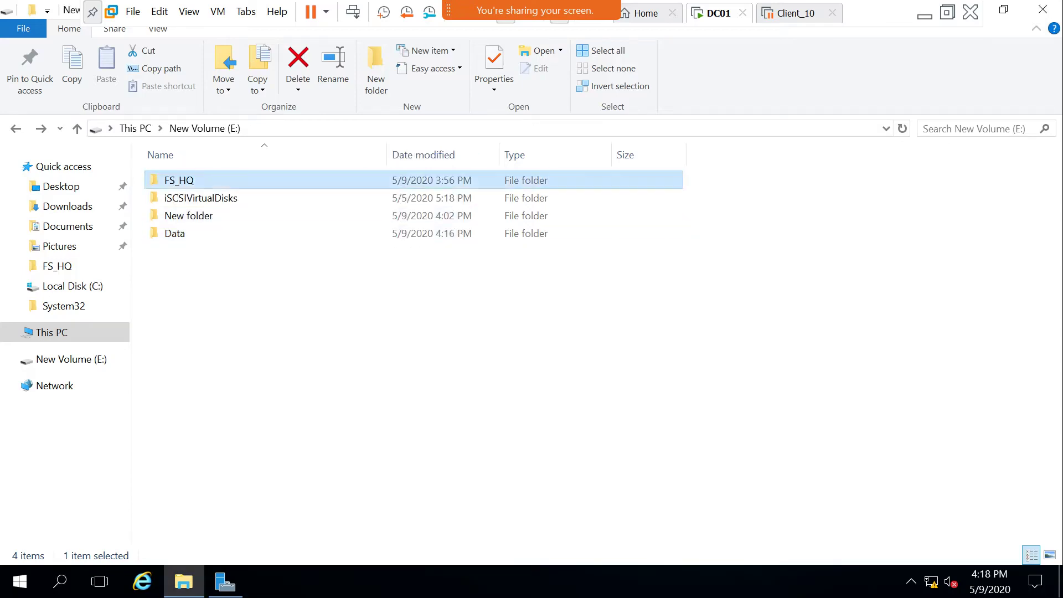
{"action": "right_click", "coordinate": [172, 179]}
{"action": "left_click", "coordinate": [221, 552]}
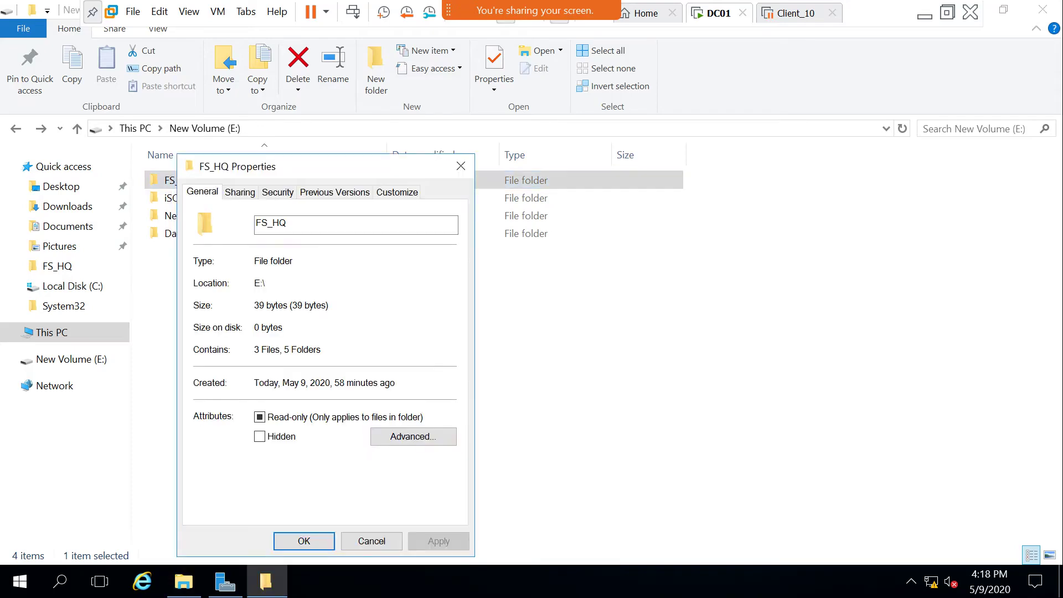
{"action": "key", "text": "ctrl+Tab"}
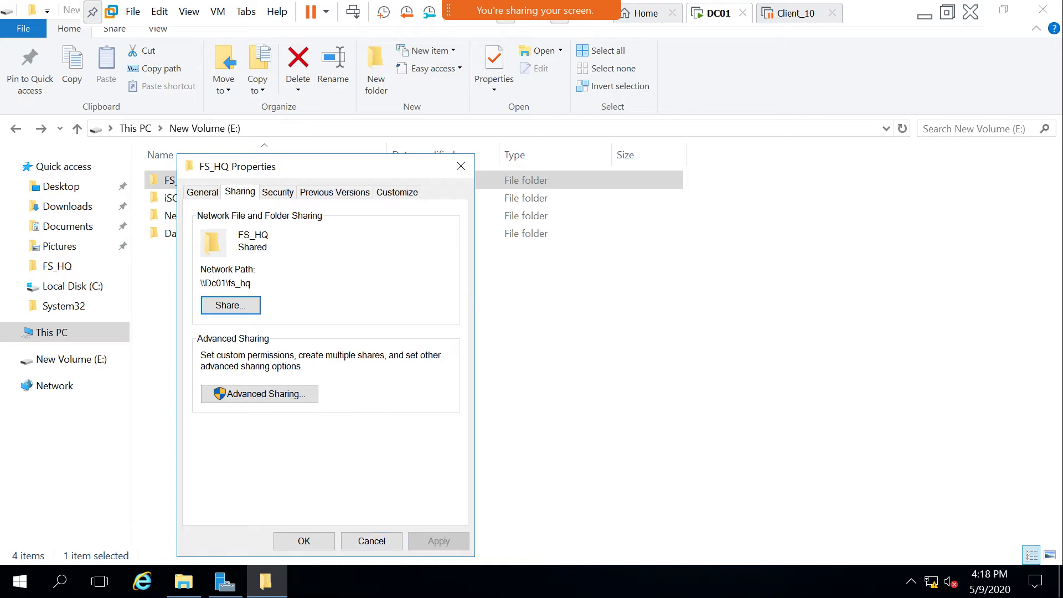
{"action": "left_click", "coordinate": [371, 541]}
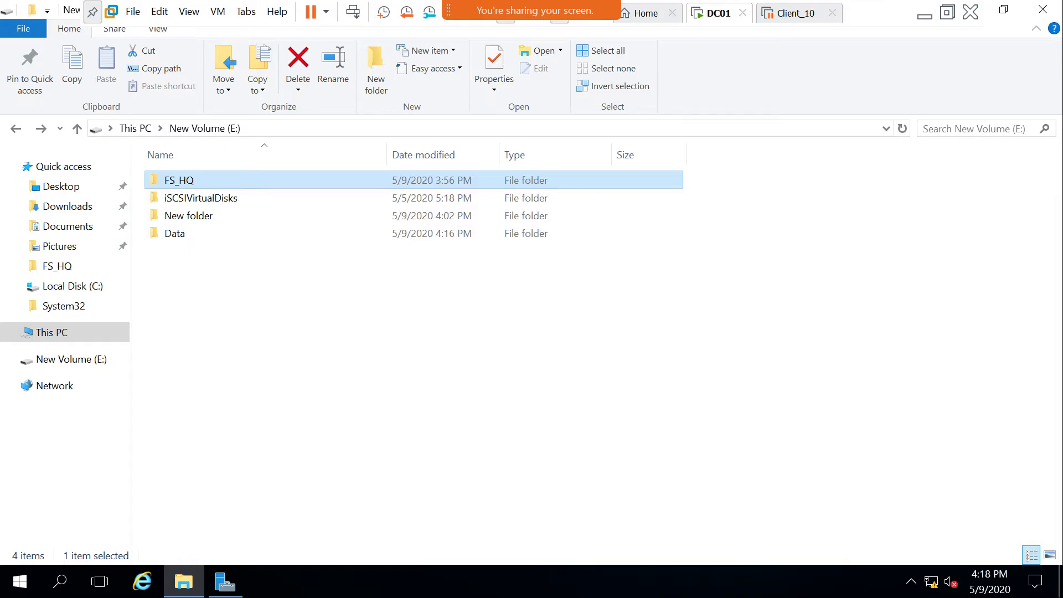
In Whiteboard, draw a tall green FS2 server box at lower left with a share mark.
{"action": "left_click", "coordinate": [925, 15]}
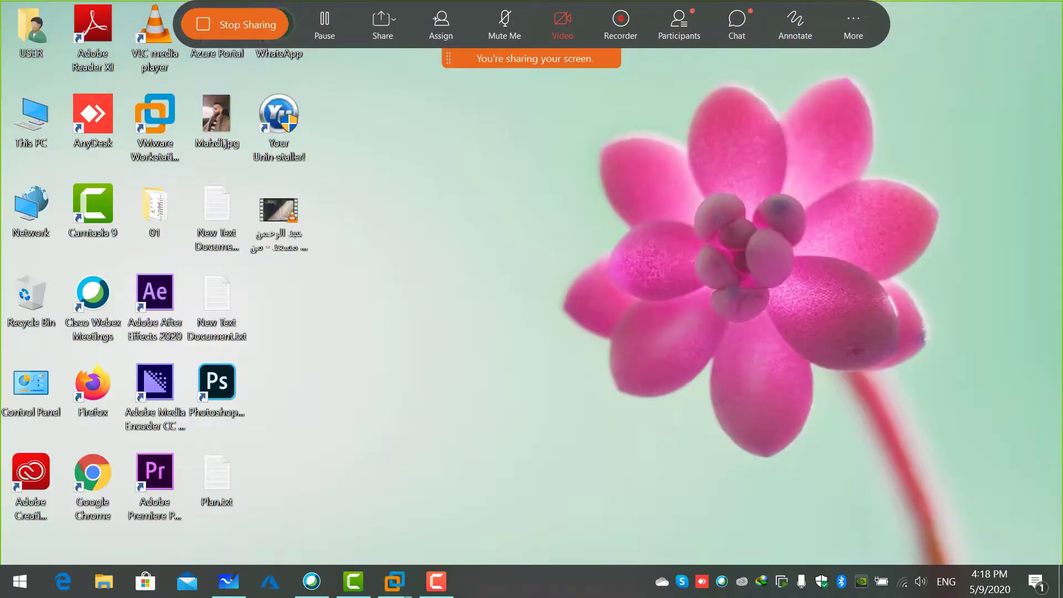
{"action": "left_click", "coordinate": [228, 581]}
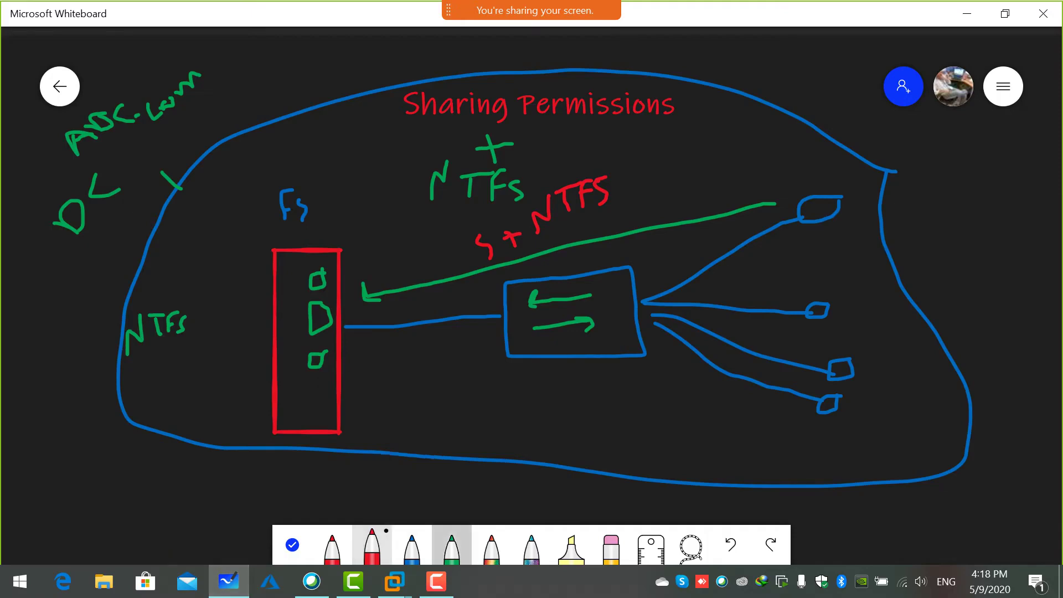
{"action": "left_click", "coordinate": [451, 548]}
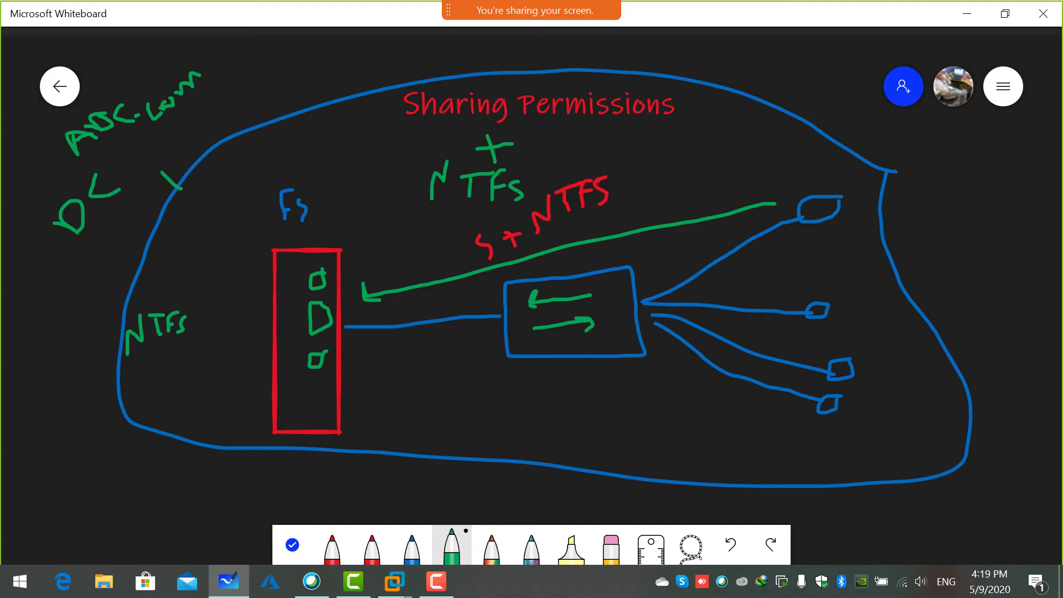
{"action": "mouse_move", "coordinate": [62, 421]}
{"action": "left_mouse_down"}
{"action": "mouse_move", "coordinate": [40, 520]}
{"action": "mouse_move", "coordinate": [84, 426]}
{"action": "mouse_move", "coordinate": [58, 416]}
{"action": "left_mouse_up"}
{"action": "mouse_move", "coordinate": [45, 380]}
{"action": "left_mouse_down"}
{"action": "mouse_move", "coordinate": [53, 374]}
{"action": "mouse_move", "coordinate": [44, 412]}
{"action": "mouse_move", "coordinate": [58, 387]}
{"action": "left_mouse_up"}
{"action": "mouse_move", "coordinate": [63, 375]}
{"action": "left_mouse_down"}
{"action": "mouse_move", "coordinate": [60, 395]}
{"action": "mouse_move", "coordinate": [80, 372]}
{"action": "left_mouse_up"}
{"action": "mouse_move", "coordinate": [78, 373]}
{"action": "left_mouse_down"}
{"action": "mouse_move", "coordinate": [75, 393]}
{"action": "mouse_move", "coordinate": [87, 389]}
{"action": "left_mouse_up"}
{"action": "left_click_drag", "start_coordinate": [51, 455], "coordinate": [57, 462]}
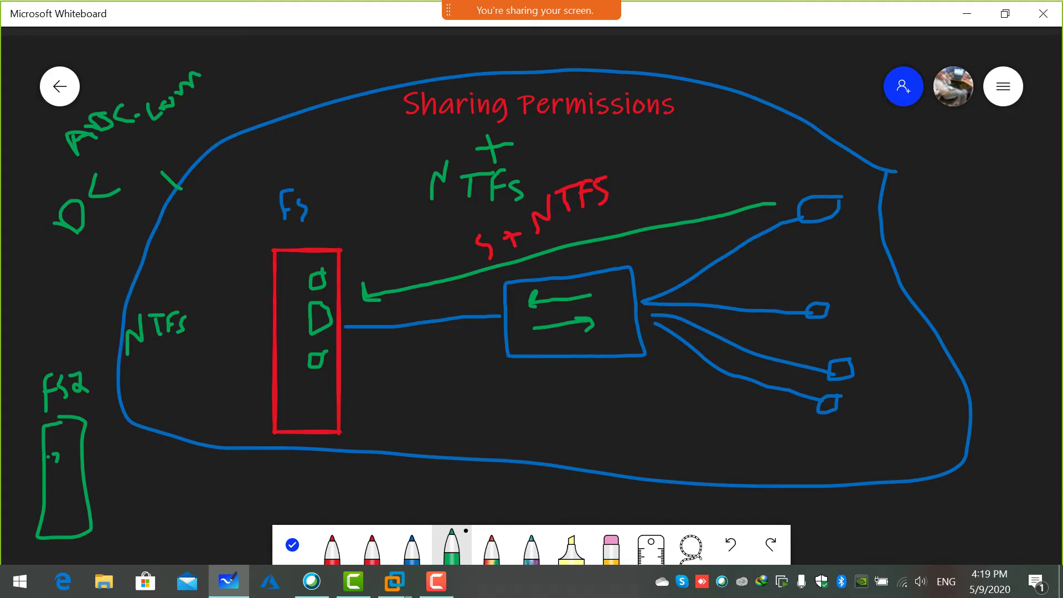
Handwrite 'unc' at the left edge and a bracketed backslash path labelled unc after ABC.com.
{"action": "mouse_move", "coordinate": [16, 271]}
{"action": "left_mouse_down"}
{"action": "mouse_move", "coordinate": [30, 293]}
{"action": "mouse_move", "coordinate": [37, 277]}
{"action": "left_mouse_up"}
{"action": "left_click_drag", "start_coordinate": [42, 264], "coordinate": [73, 270]}
{"action": "mouse_move", "coordinate": [226, 71]}
{"action": "left_mouse_down"}
{"action": "mouse_move", "coordinate": [256, 93]}
{"action": "mouse_move", "coordinate": [344, 73]}
{"action": "mouse_move", "coordinate": [389, 85]}
{"action": "mouse_move", "coordinate": [426, 75]}
{"action": "left_mouse_up"}
{"action": "mouse_move", "coordinate": [227, 95]}
{"action": "left_mouse_down"}
{"action": "mouse_move", "coordinate": [250, 132]}
{"action": "mouse_move", "coordinate": [403, 108]}
{"action": "left_mouse_up"}
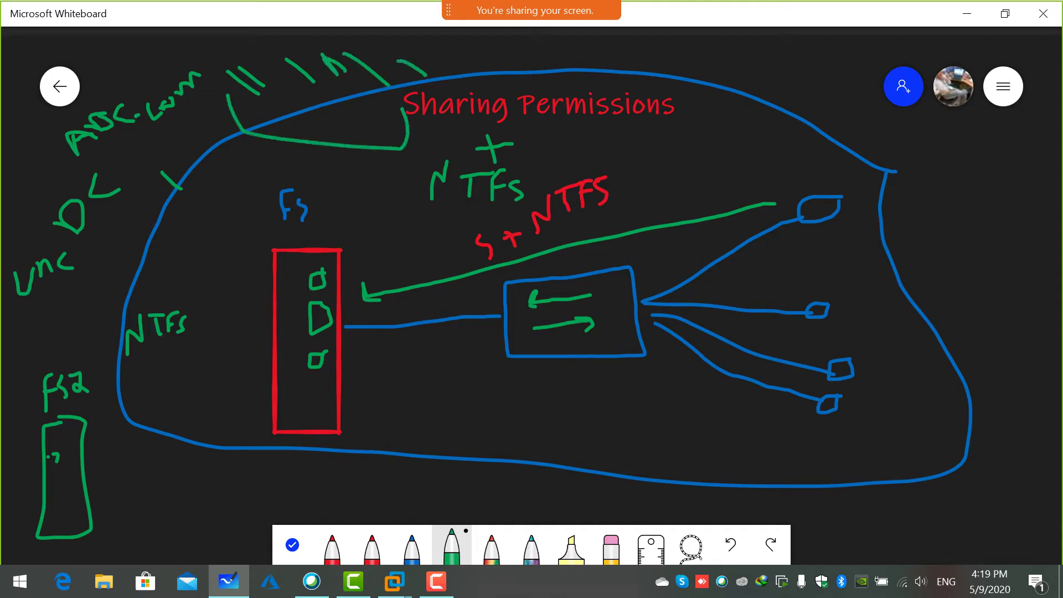
{"action": "mouse_move", "coordinate": [257, 152]}
{"action": "left_mouse_down"}
{"action": "mouse_move", "coordinate": [265, 169]}
{"action": "mouse_move", "coordinate": [271, 153]}
{"action": "mouse_move", "coordinate": [323, 180]}
{"action": "left_mouse_up"}
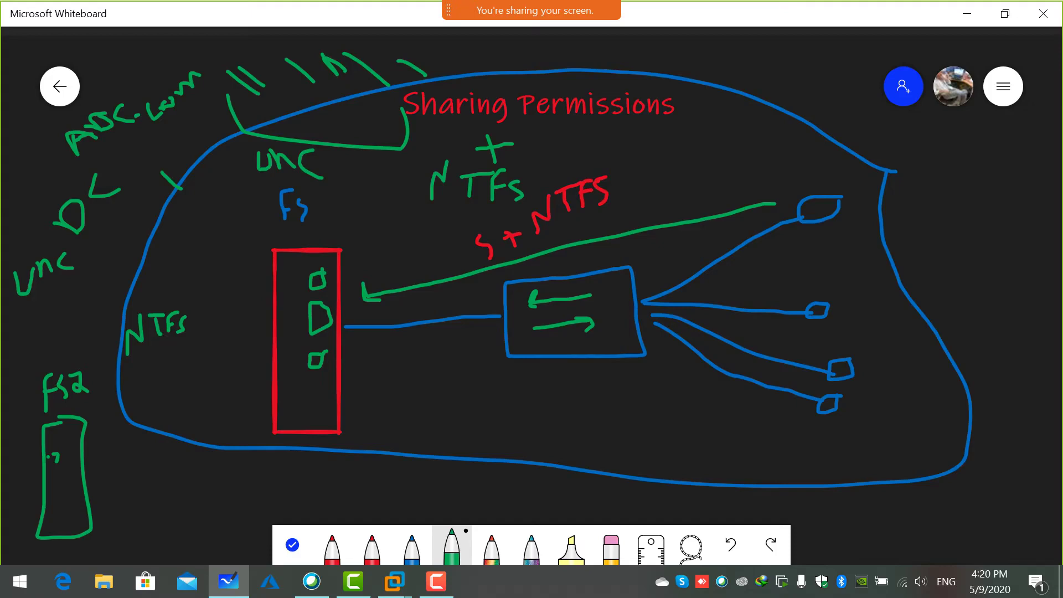
Add slash strokes and a short note along the top of the diagram, then exit inking.
{"action": "mouse_move", "coordinate": [693, 55]}
{"action": "left_mouse_down"}
{"action": "mouse_move", "coordinate": [740, 98]}
{"action": "mouse_move", "coordinate": [634, 85]}
{"action": "mouse_move", "coordinate": [671, 87]}
{"action": "left_mouse_up"}
{"action": "mouse_move", "coordinate": [830, 53]}
{"action": "left_mouse_down"}
{"action": "mouse_move", "coordinate": [801, 109]}
{"action": "mouse_move", "coordinate": [820, 104]}
{"action": "mouse_move", "coordinate": [824, 84]}
{"action": "mouse_move", "coordinate": [839, 90]}
{"action": "left_mouse_up"}
{"action": "mouse_move", "coordinate": [839, 70]}
{"action": "left_mouse_down"}
{"action": "mouse_move", "coordinate": [857, 68]}
{"action": "mouse_move", "coordinate": [874, 108]}
{"action": "left_mouse_up"}
{"action": "left_click_drag", "start_coordinate": [869, 57], "coordinate": [859, 66]}
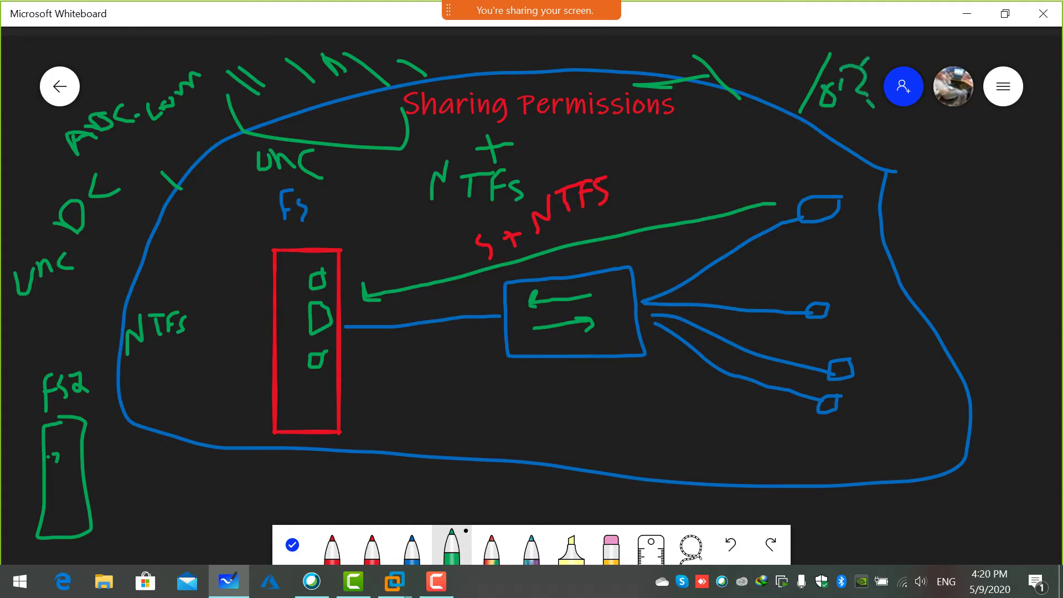
{"action": "left_click_drag", "start_coordinate": [455, 43], "coordinate": [523, 77]}
{"action": "left_click", "coordinate": [292, 544]}
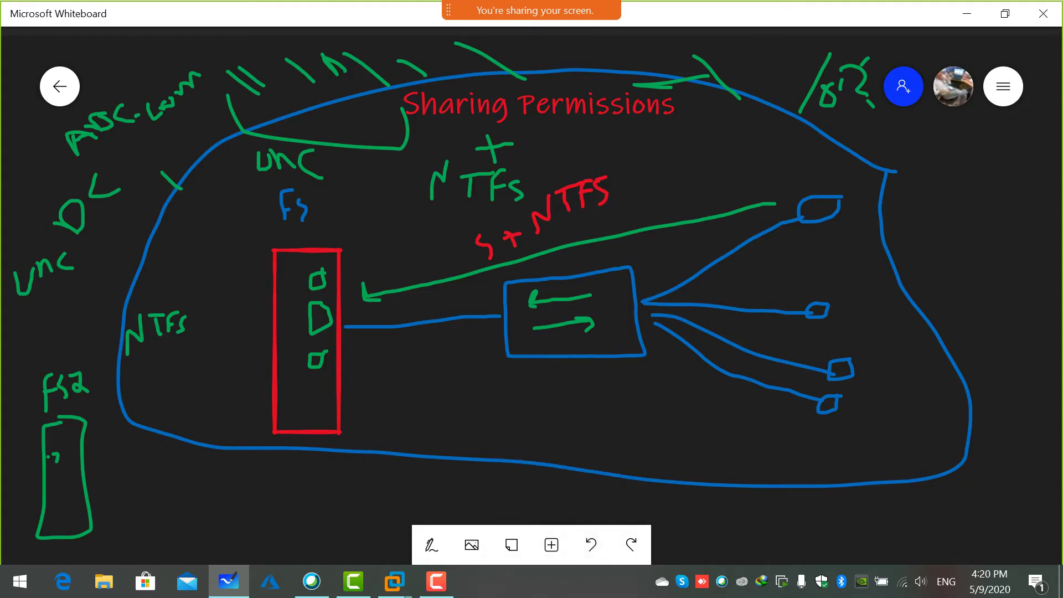
Draw a few blue strokes near the bottom and backslashes left of the FS label.
{"action": "scroll", "coordinate": [531, 299], "scroll_direction": "up", "scroll_amount": 1}
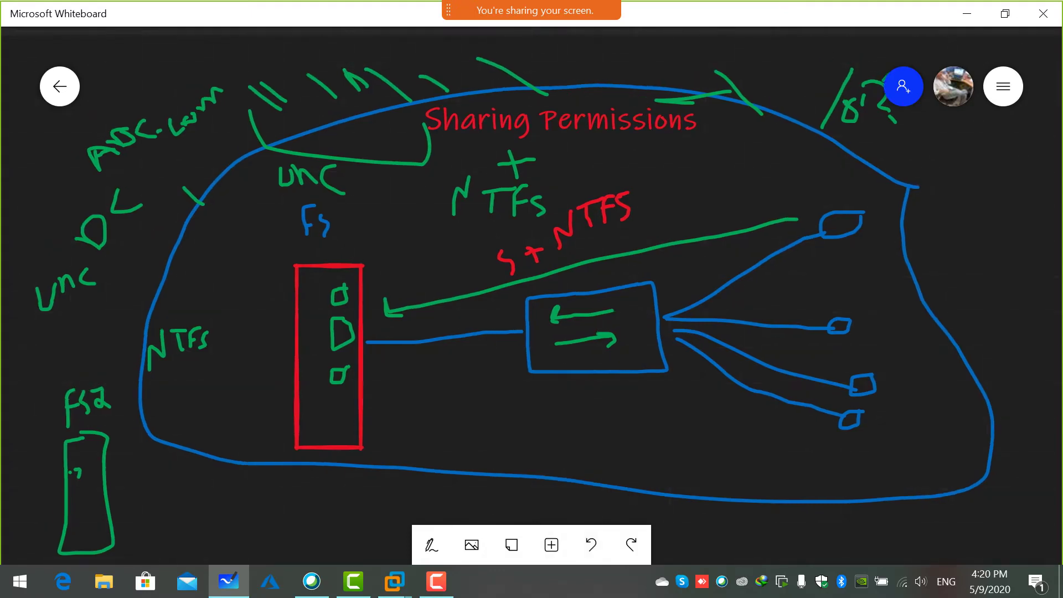
{"action": "left_click", "coordinate": [431, 544]}
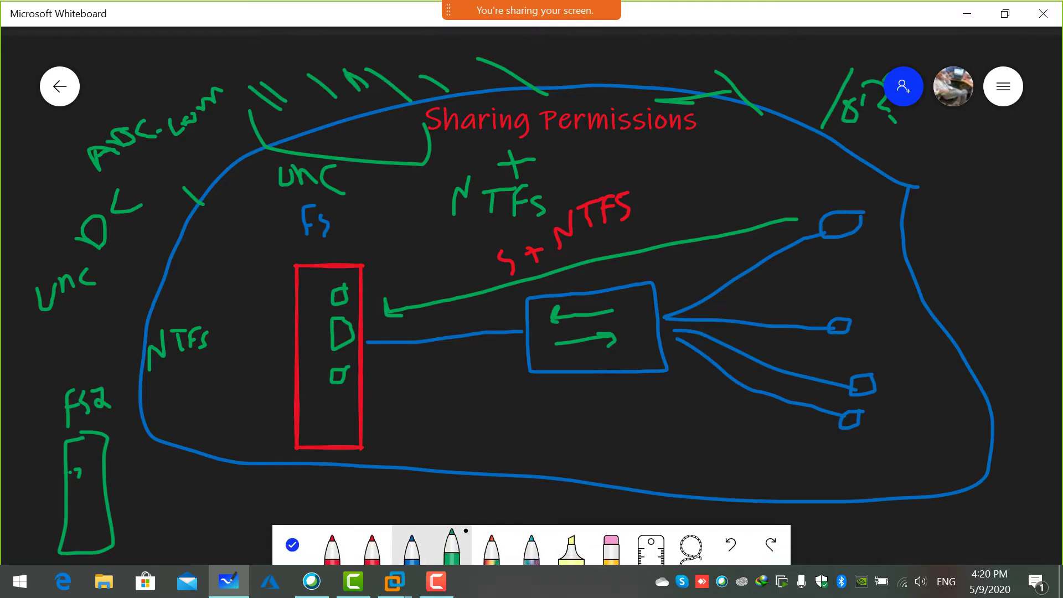
{"action": "left_click", "coordinate": [411, 548]}
{"action": "mouse_move", "coordinate": [155, 490]}
{"action": "left_mouse_down"}
{"action": "mouse_move", "coordinate": [186, 507]}
{"action": "mouse_move", "coordinate": [234, 475]}
{"action": "mouse_move", "coordinate": [225, 502]}
{"action": "mouse_move", "coordinate": [250, 491]}
{"action": "mouse_move", "coordinate": [256, 501]}
{"action": "mouse_move", "coordinate": [282, 495]}
{"action": "mouse_move", "coordinate": [350, 512]}
{"action": "mouse_move", "coordinate": [395, 499]}
{"action": "left_mouse_up"}
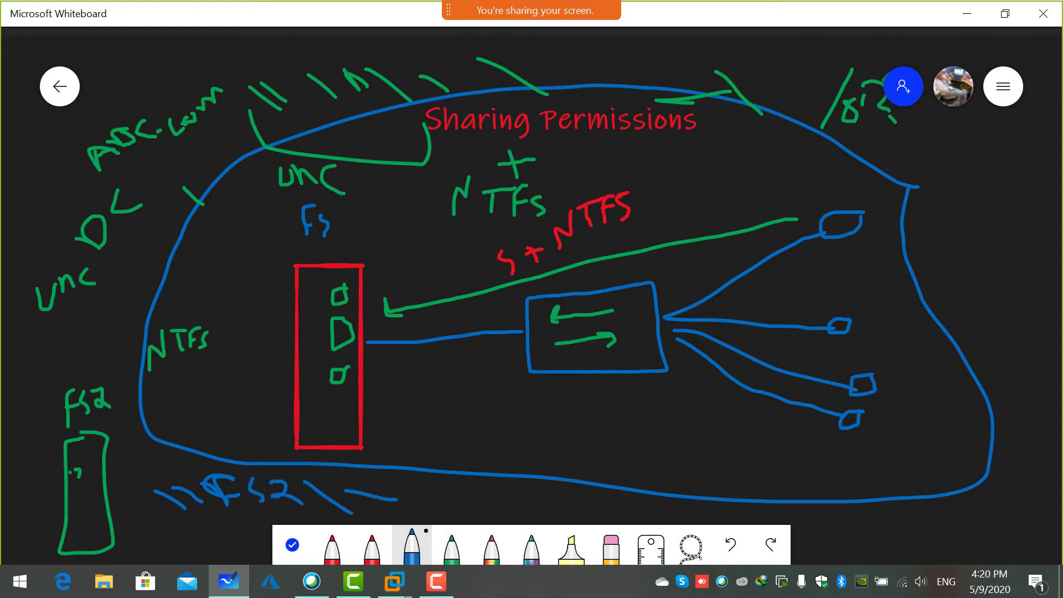
{"action": "mouse_move", "coordinate": [187, 252]}
{"action": "left_mouse_down"}
{"action": "mouse_move", "coordinate": [208, 267]}
{"action": "mouse_move", "coordinate": [233, 257]}
{"action": "left_mouse_up"}
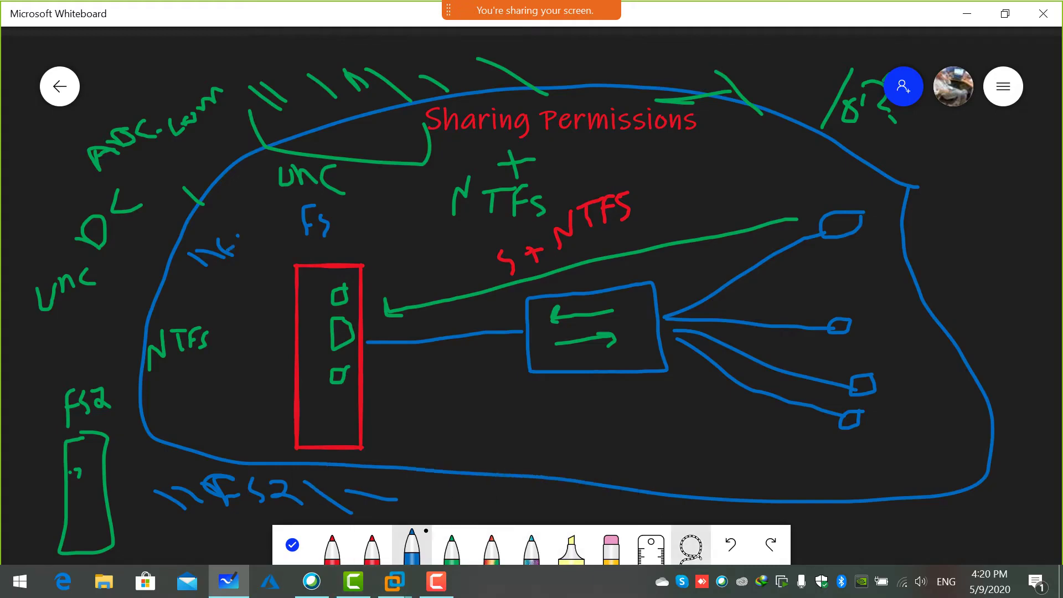
Undo every blue and green annotation back to the basic diagram, then minimize Whiteboard.
{"action": "left_click", "coordinate": [730, 544]}
{"action": "left_click", "coordinate": [730, 545]}
{"action": "left_click", "coordinate": [730, 545]}
{"action": "left_click", "coordinate": [730, 545]}
{"action": "left_click", "coordinate": [730, 544]}
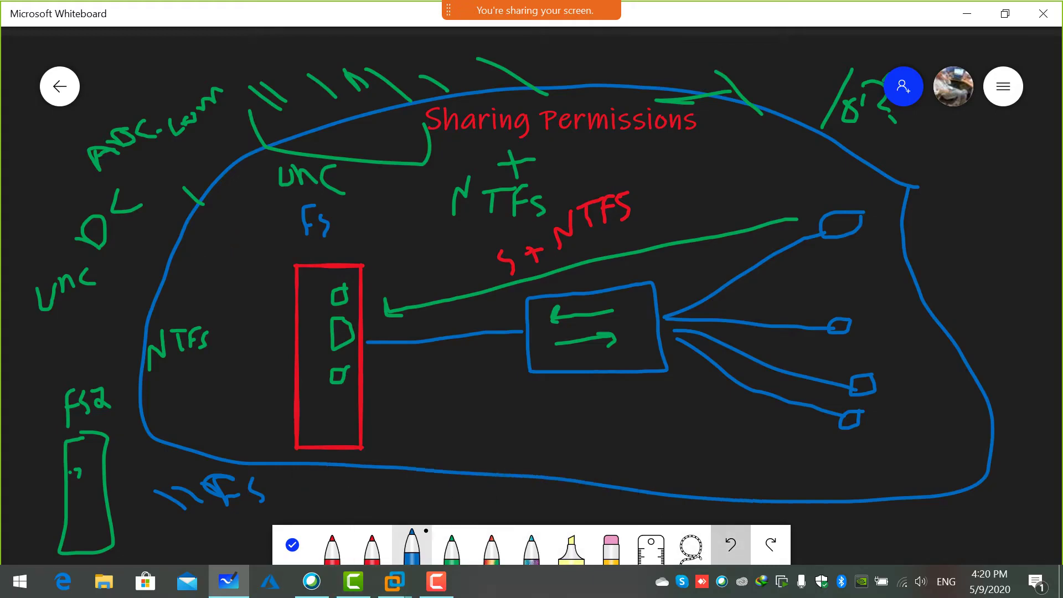
{"action": "left_click", "coordinate": [730, 545]}
{"action": "left_click", "coordinate": [730, 545]}
{"action": "left_click", "coordinate": [730, 544]}
{"action": "left_click", "coordinate": [730, 544]}
{"action": "left_click", "coordinate": [729, 545]}
{"action": "left_click", "coordinate": [730, 545]}
{"action": "left_click", "coordinate": [730, 545]}
{"action": "left_click", "coordinate": [730, 545]}
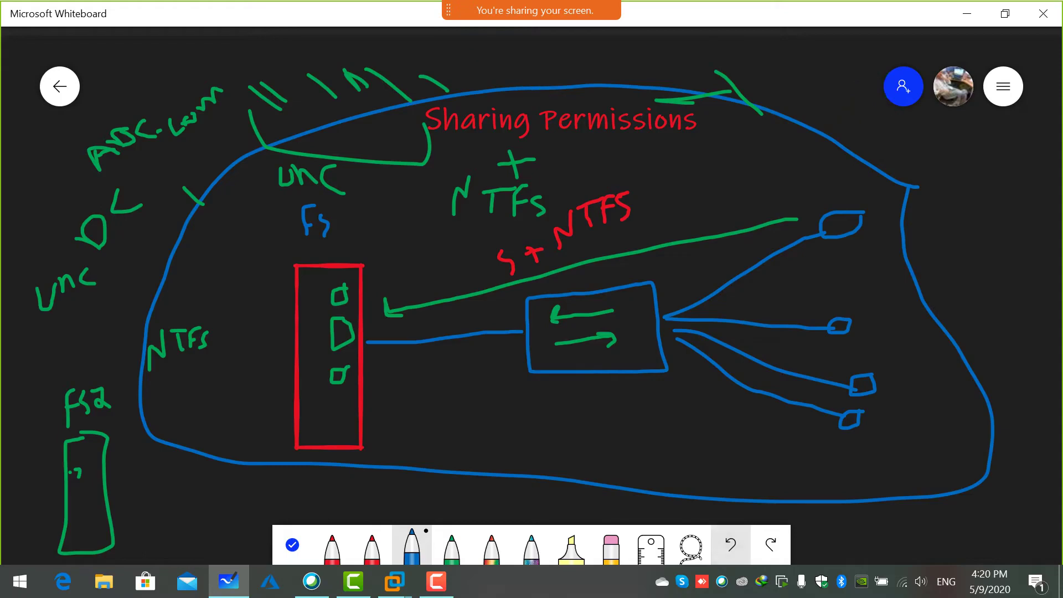
{"action": "left_click", "coordinate": [729, 544]}
{"action": "left_click", "coordinate": [730, 544]}
{"action": "left_click", "coordinate": [730, 545]}
{"action": "left_click", "coordinate": [730, 545]}
{"action": "left_click", "coordinate": [730, 545]}
{"action": "left_click", "coordinate": [730, 545]}
{"action": "left_click", "coordinate": [730, 544]}
{"action": "left_click", "coordinate": [730, 544]}
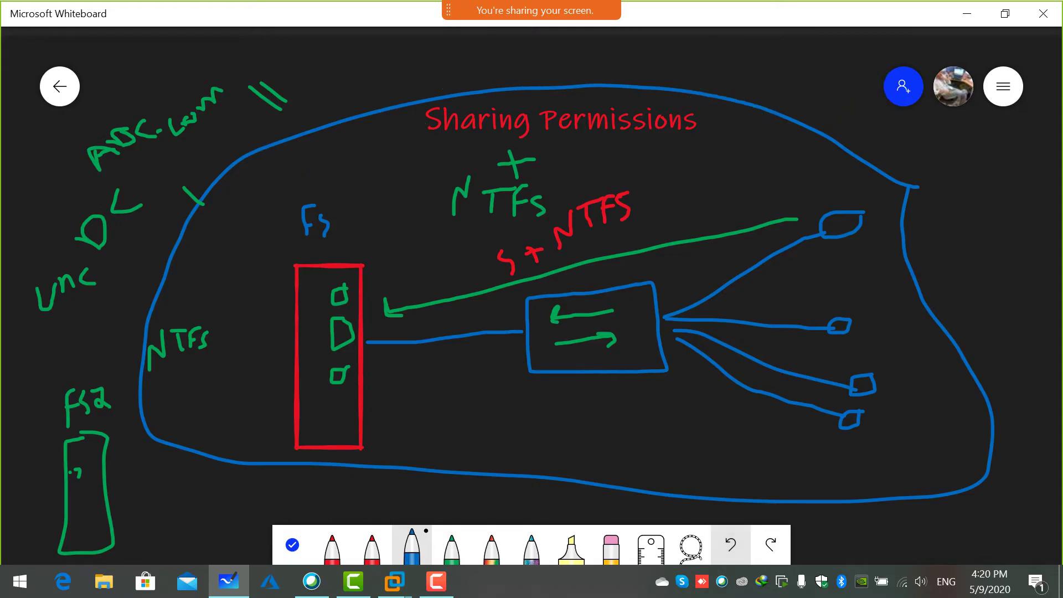
{"action": "left_click", "coordinate": [730, 544]}
{"action": "left_click", "coordinate": [730, 544]}
{"action": "left_click", "coordinate": [730, 544]}
{"action": "left_click", "coordinate": [730, 545]}
{"action": "left_click", "coordinate": [730, 545]}
{"action": "left_click", "coordinate": [730, 545]}
{"action": "left_click", "coordinate": [730, 545]}
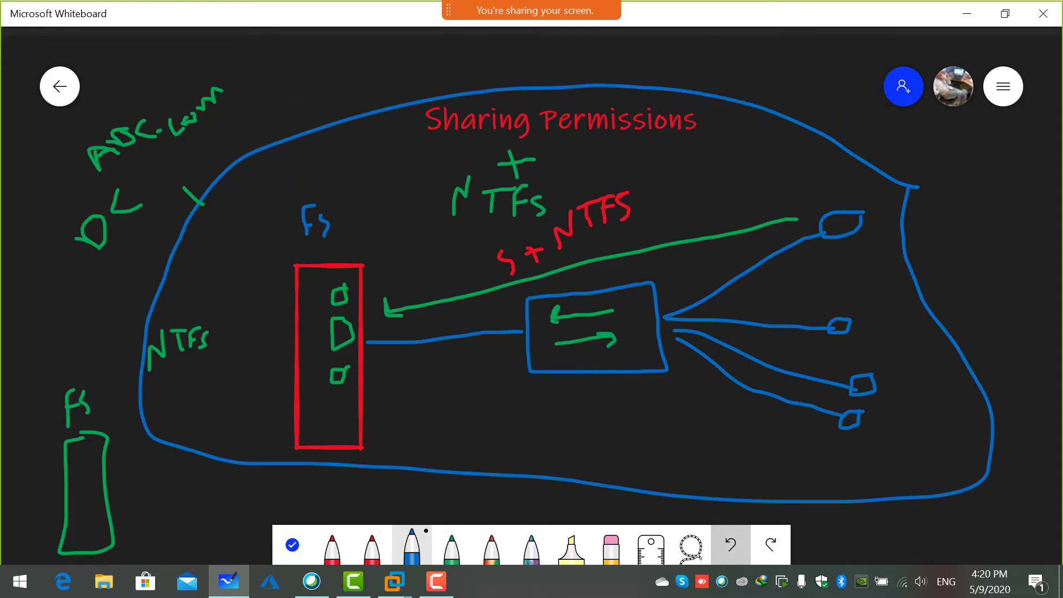
{"action": "left_click", "coordinate": [730, 545]}
{"action": "left_click", "coordinate": [730, 544]}
{"action": "left_click", "coordinate": [730, 545]}
{"action": "left_click", "coordinate": [730, 545]}
{"action": "left_click", "coordinate": [730, 545]}
{"action": "left_click", "coordinate": [730, 545]}
{"action": "left_click", "coordinate": [730, 545]}
{"action": "left_click", "coordinate": [730, 545]}
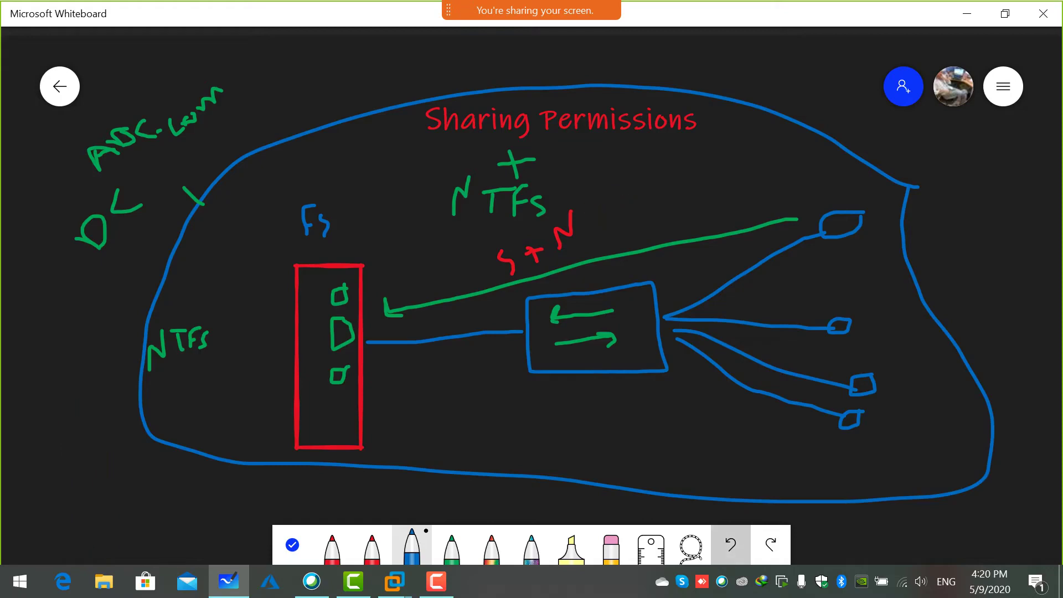
{"action": "left_click", "coordinate": [730, 544]}
{"action": "left_click", "coordinate": [730, 545]}
{"action": "left_click", "coordinate": [730, 545]}
{"action": "left_click", "coordinate": [730, 545]}
{"action": "left_click", "coordinate": [730, 545]}
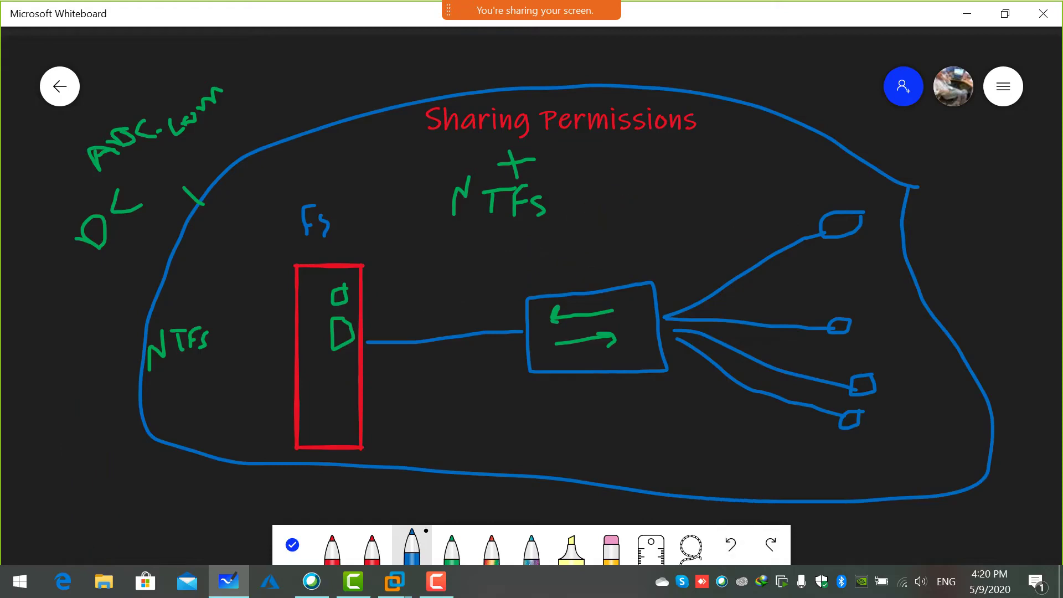
{"action": "left_click", "coordinate": [967, 13]}
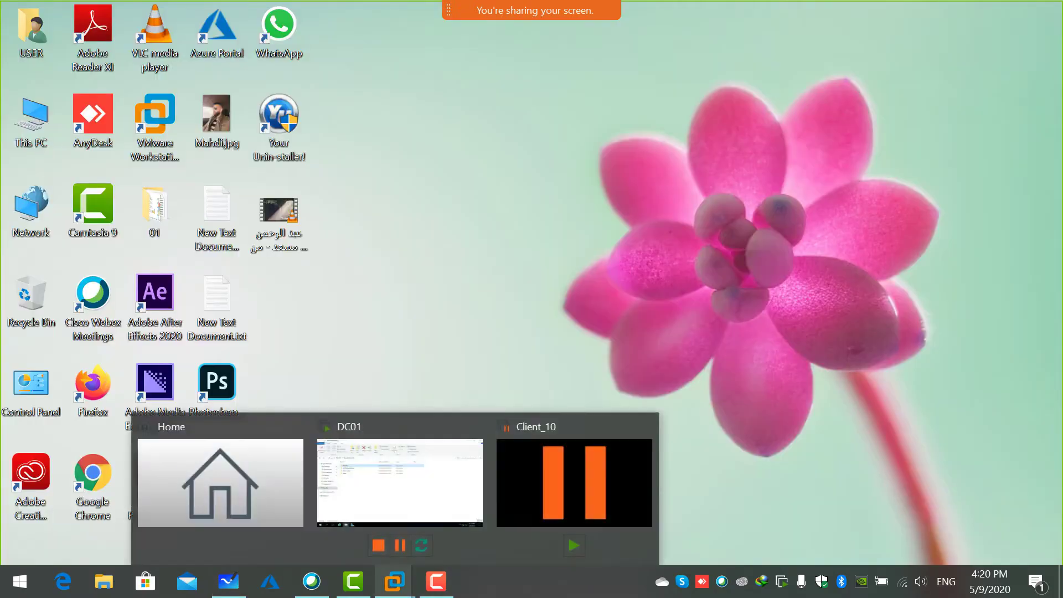
On DC01, view the FS_HQ Sharing tab showing path \\Dc01\fs_hq, then cancel Properties.
{"action": "mouse_move", "coordinate": [393, 582]}
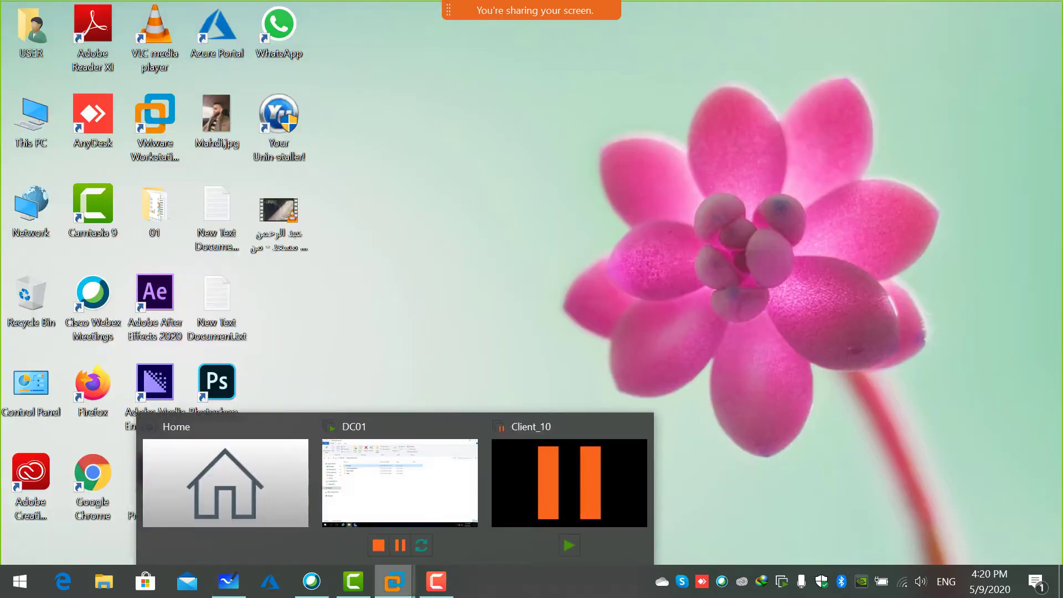
{"action": "left_click", "coordinate": [400, 483]}
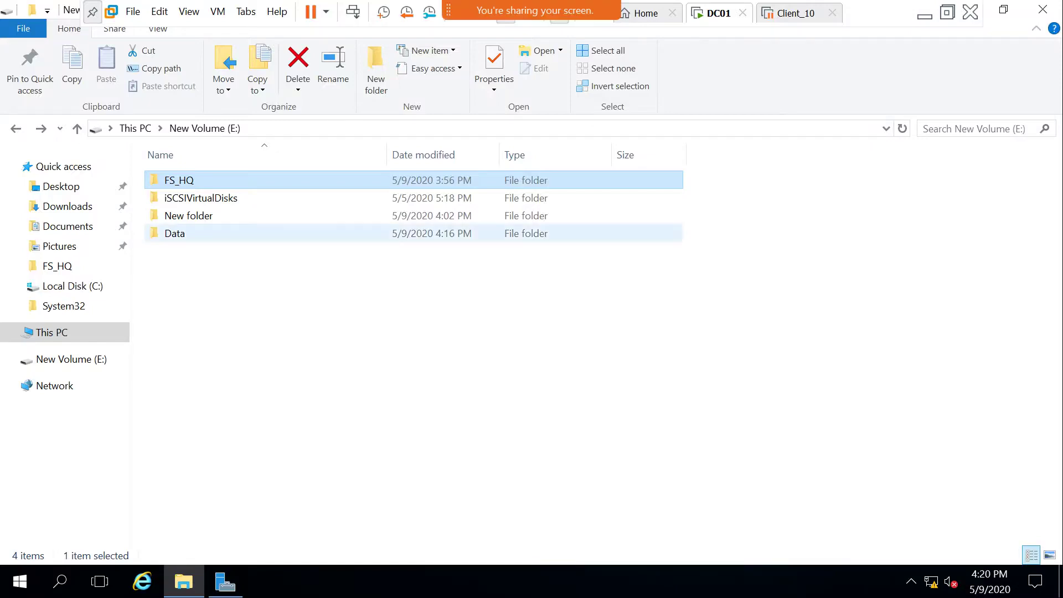
{"action": "right_click", "coordinate": [171, 180]}
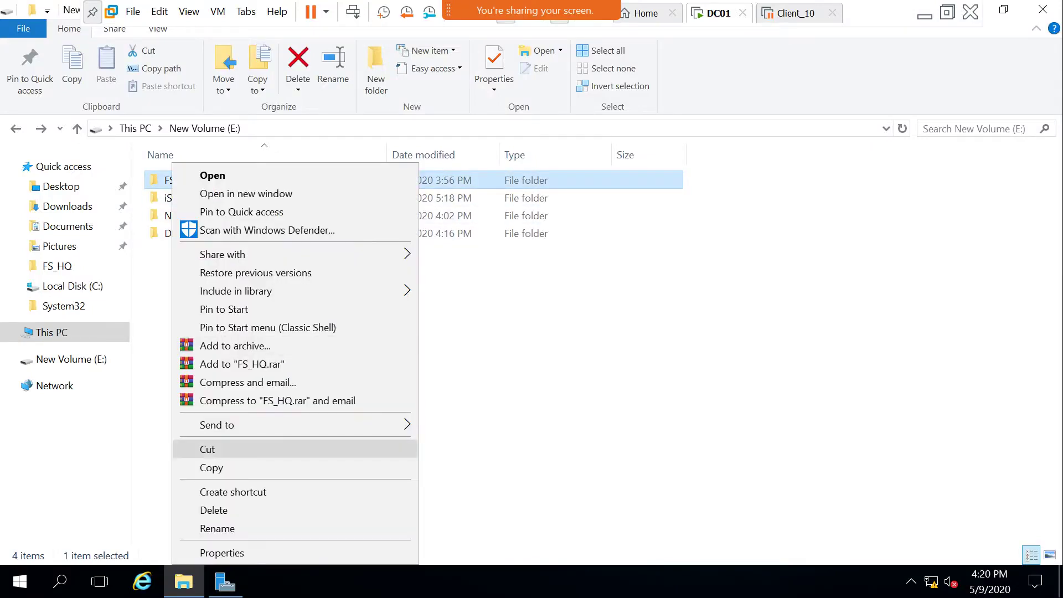
{"action": "left_click", "coordinate": [221, 552]}
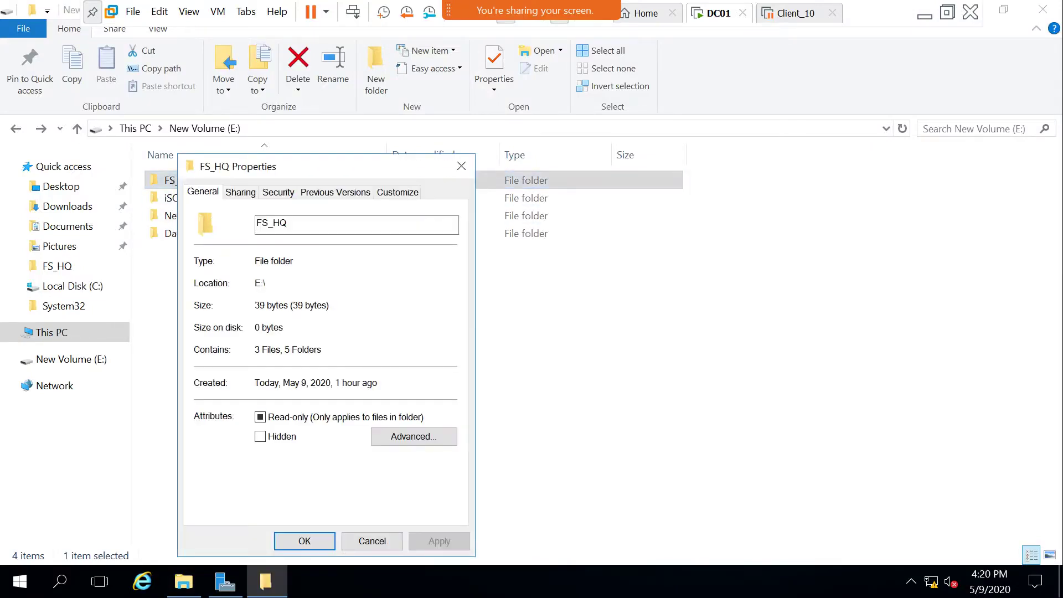
{"action": "left_click", "coordinate": [240, 192]}
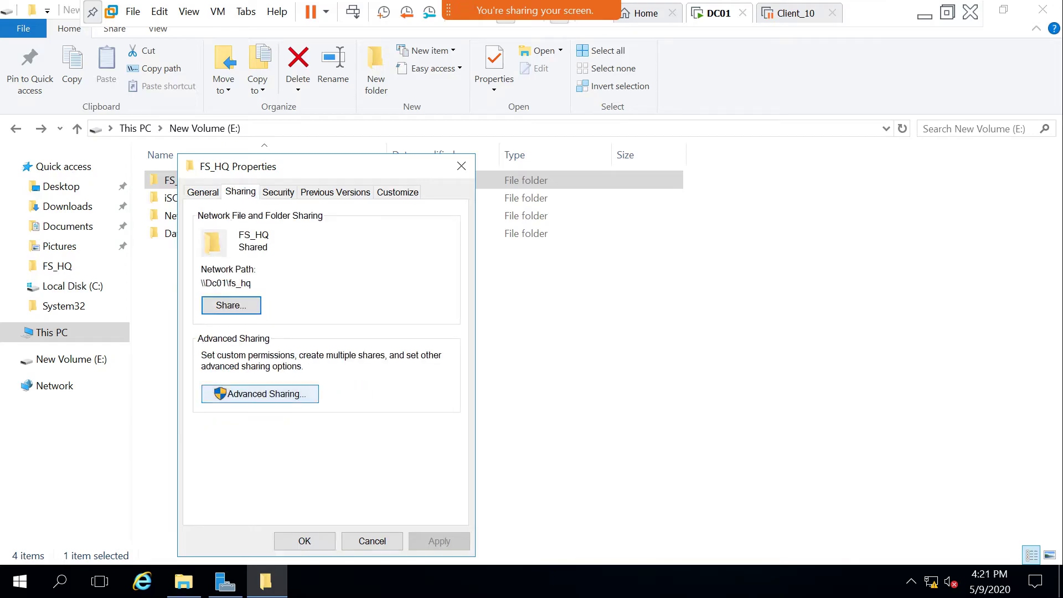
{"action": "left_click", "coordinate": [372, 541]}
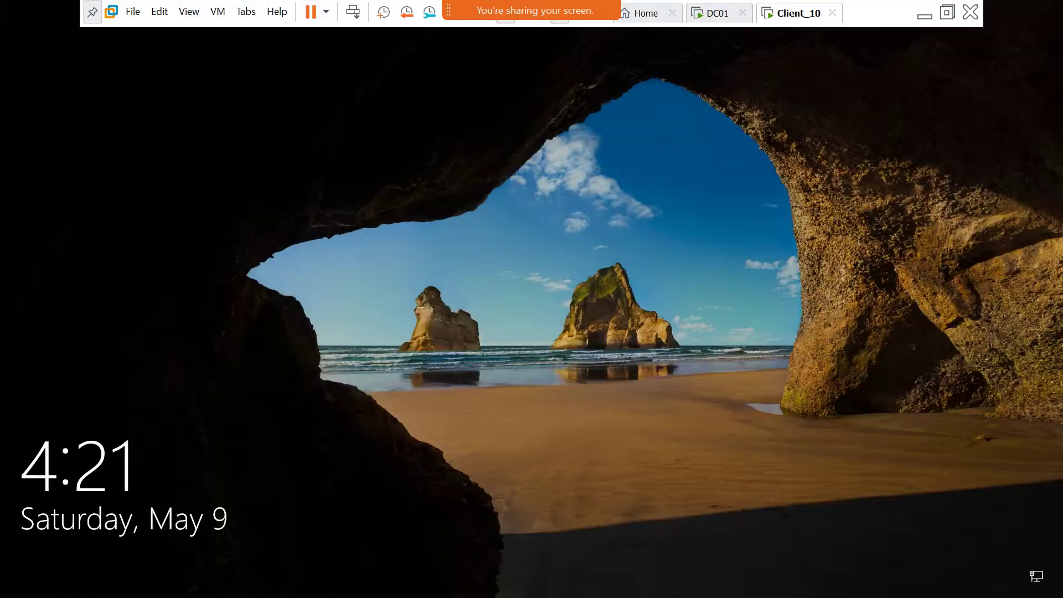
Sign in to Client_10 by entering the domain account password at the lock screen.
{"action": "left_click", "coordinate": [1036, 417]}
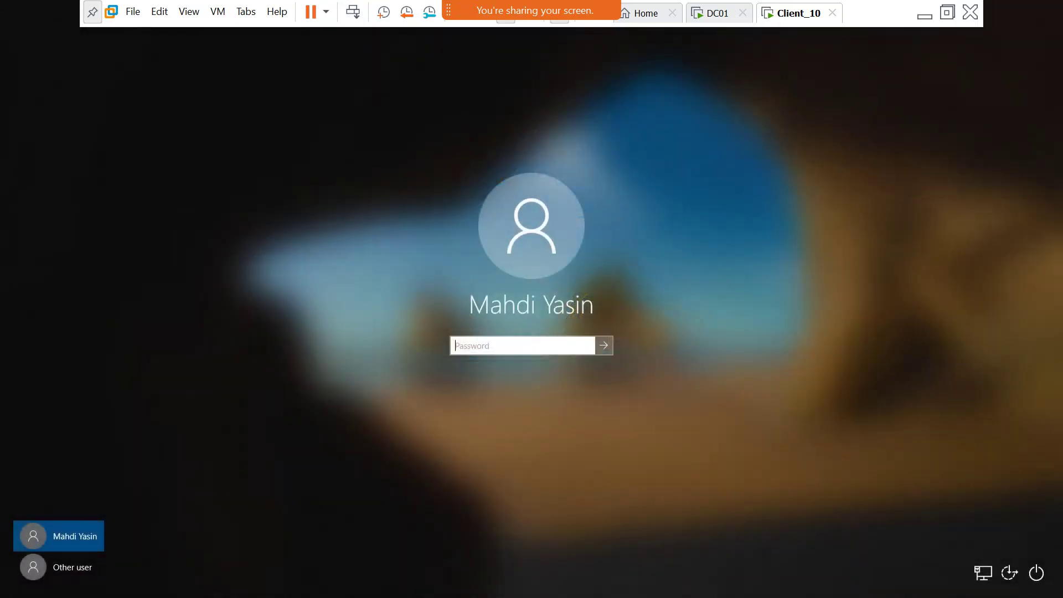
{"action": "type", "text": "•••"}
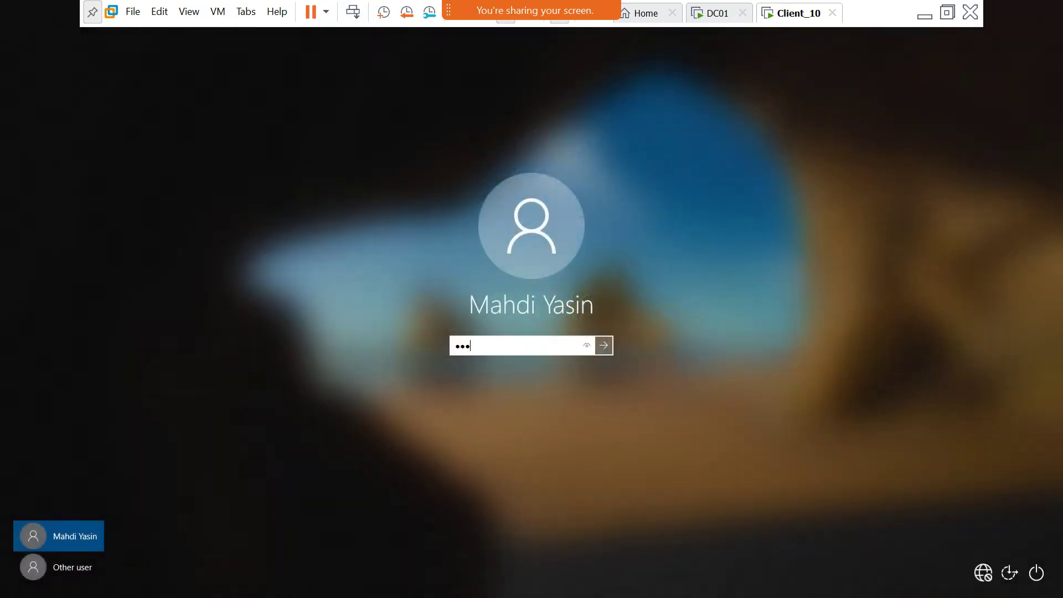
{"action": "type", "text": "••"}
{"action": "key", "text": "BackSpace"}
{"action": "key", "text": "BackSpace"}
{"action": "type", "text": "•••"}
{"action": "key", "text": "Return"}
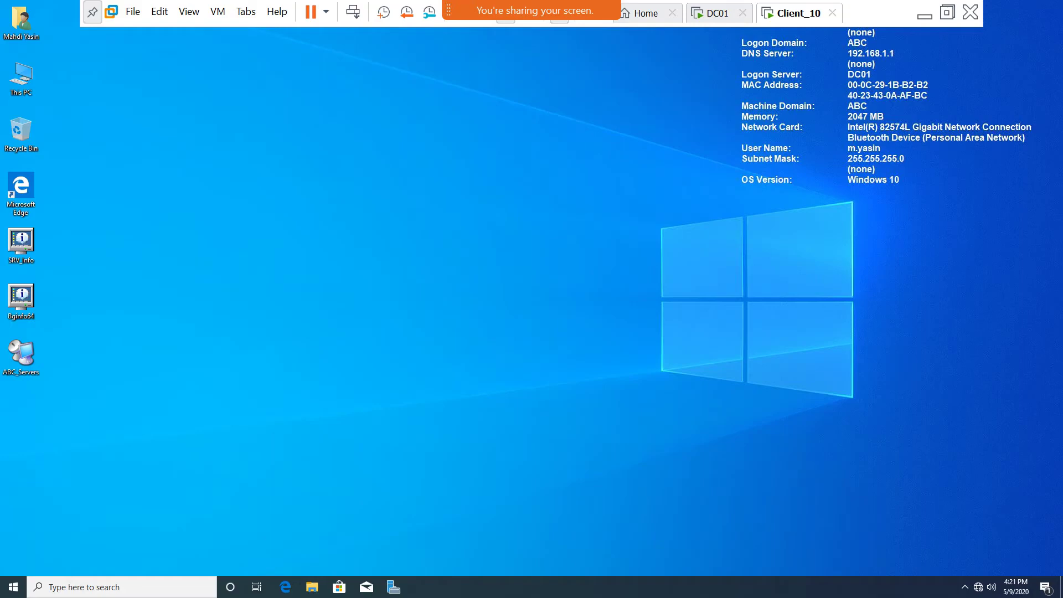
Refresh the Client_10 desktop, then open \\dc01\FS_HQ from the Run box suggestions.
{"action": "right_click", "coordinate": [282, 193]}
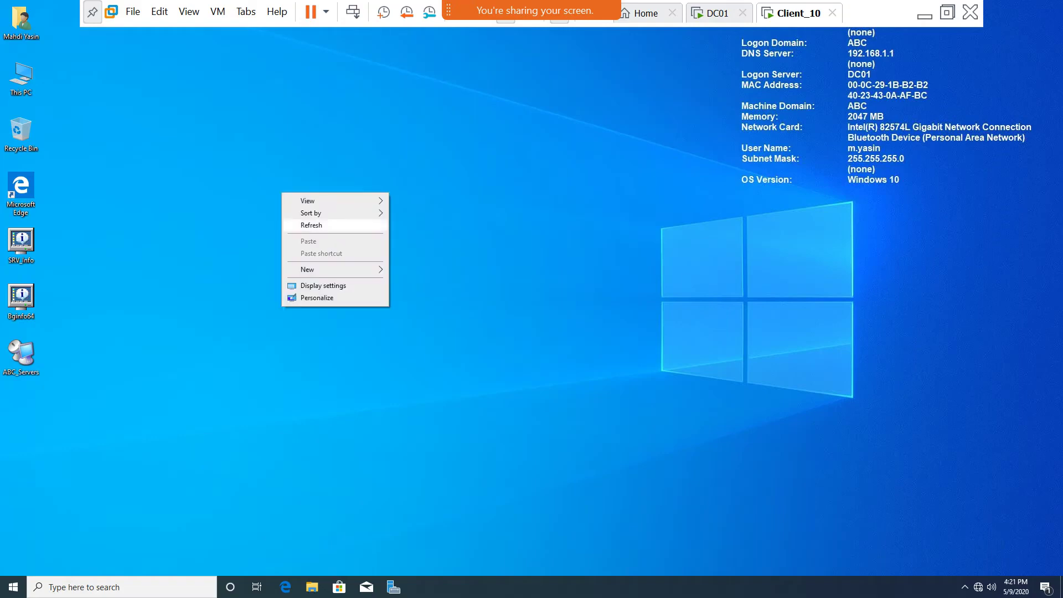
{"action": "left_click", "coordinate": [311, 224]}
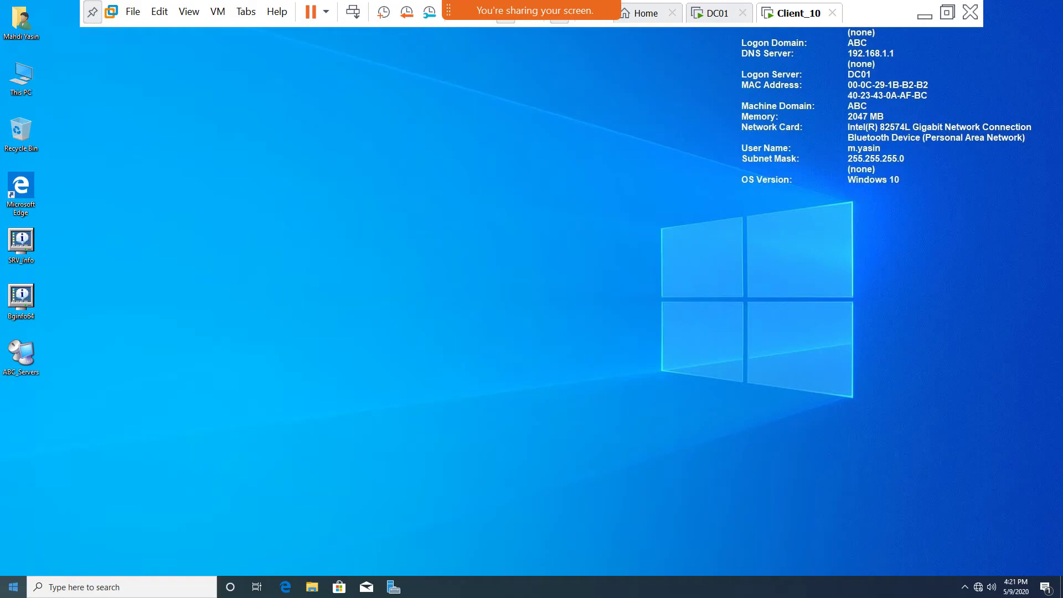
{"action": "left_click", "coordinate": [13, 586]}
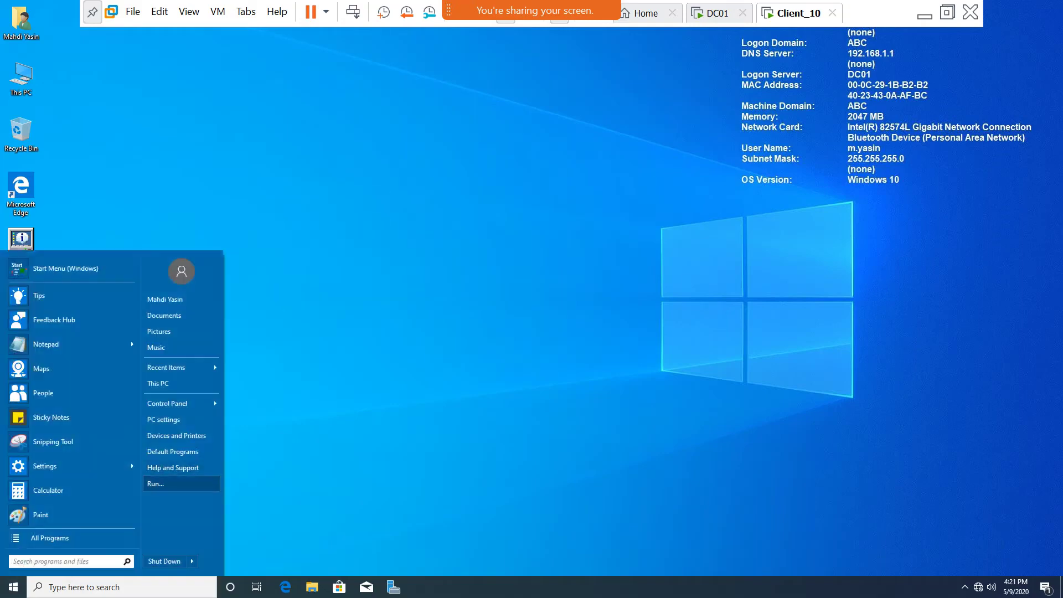
{"action": "left_click", "coordinate": [156, 483]}
{"action": "type", "text": "\\\\dc"}
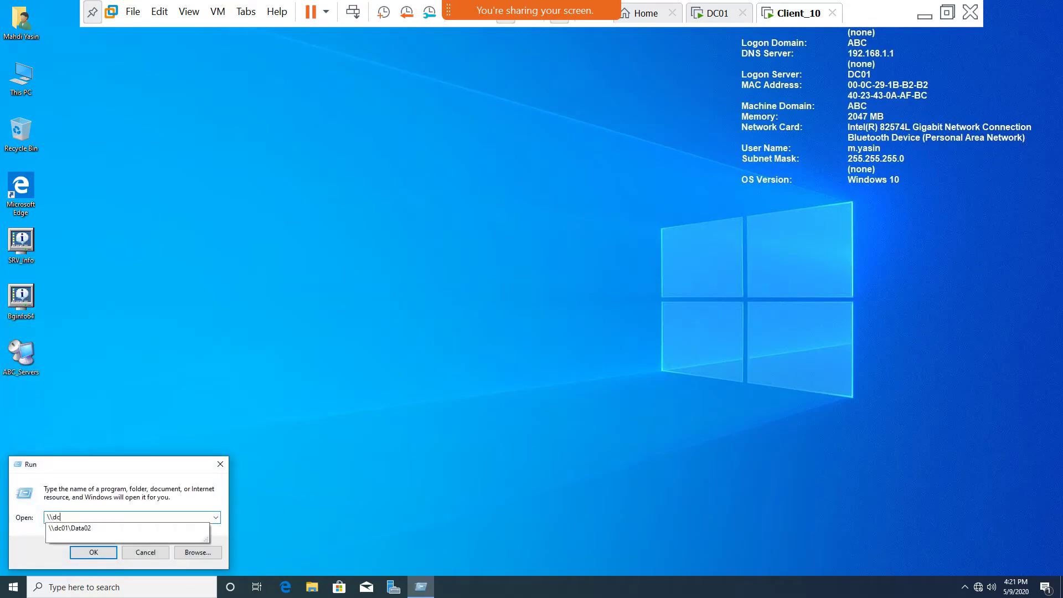
{"action": "type", "text": "01"}
{"action": "key", "text": "Down"}
{"action": "key", "text": "Up"}
{"action": "type", "text": "\\"}
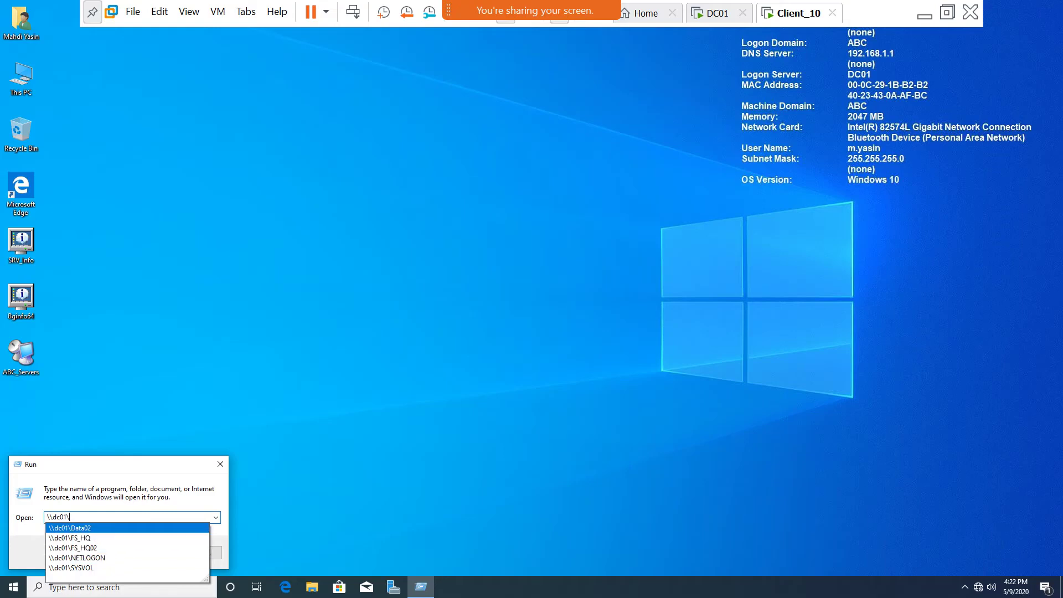
{"action": "left_click", "coordinate": [69, 537]}
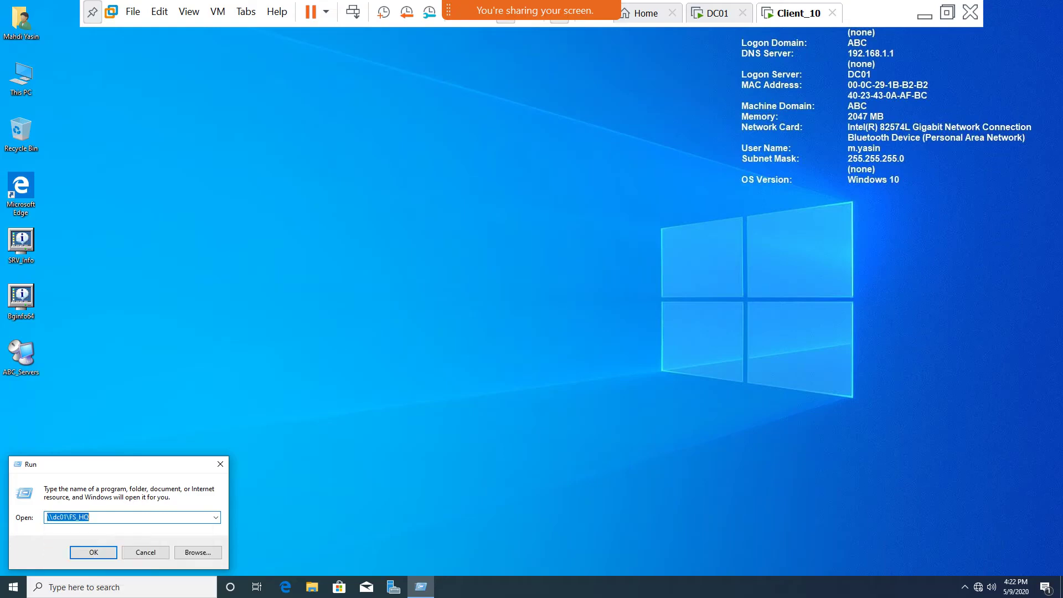
{"action": "left_click", "coordinate": [95, 552]}
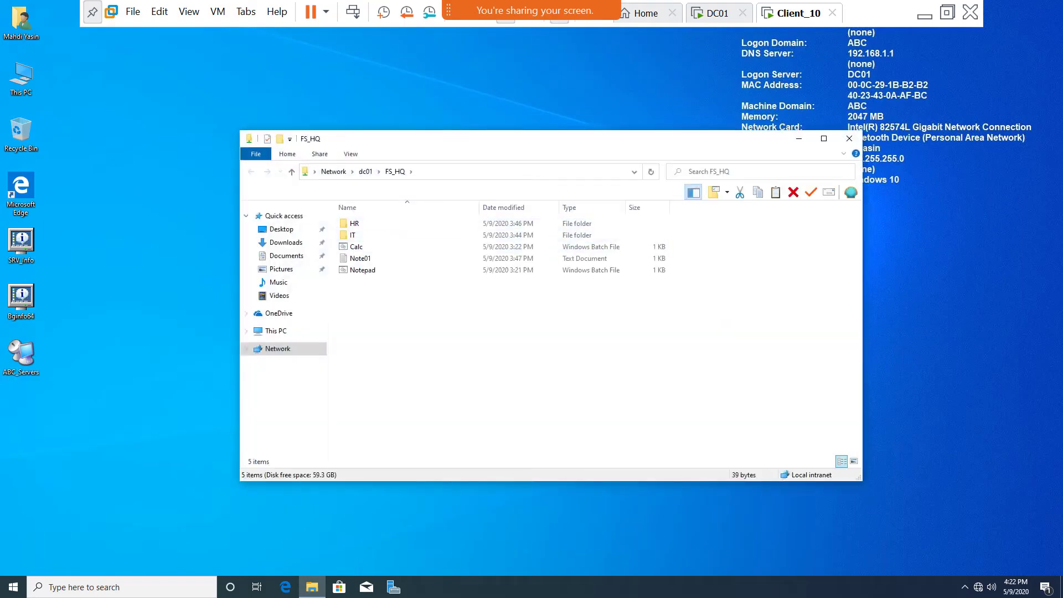
{"action": "mouse_move", "coordinate": [534, 10]}
On DC01, bring up Advanced Sharing from the FS_HQ folder's Sharing tab.
{"action": "left_click", "coordinate": [714, 13]}
{"action": "key", "text": "shift+F10"}
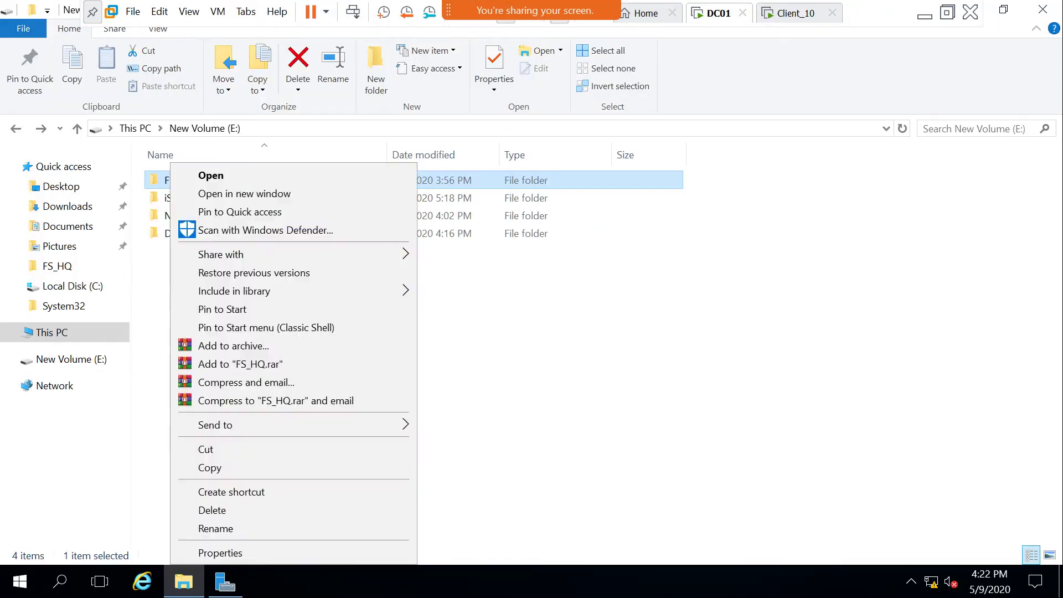
{"action": "key", "text": "Up"}
{"action": "key", "text": "Return"}
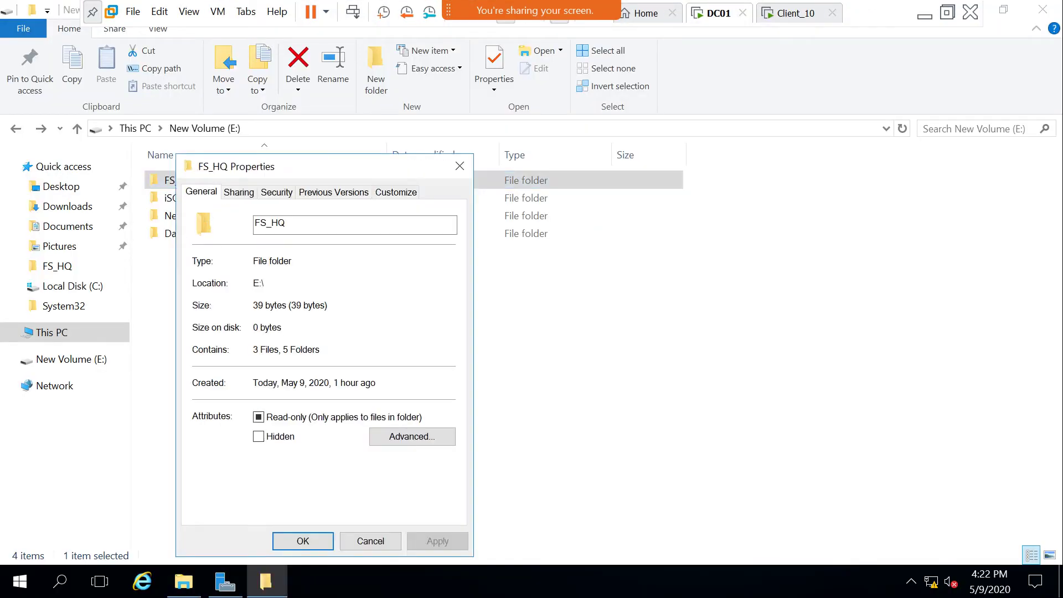
{"action": "left_click", "coordinate": [251, 190]}
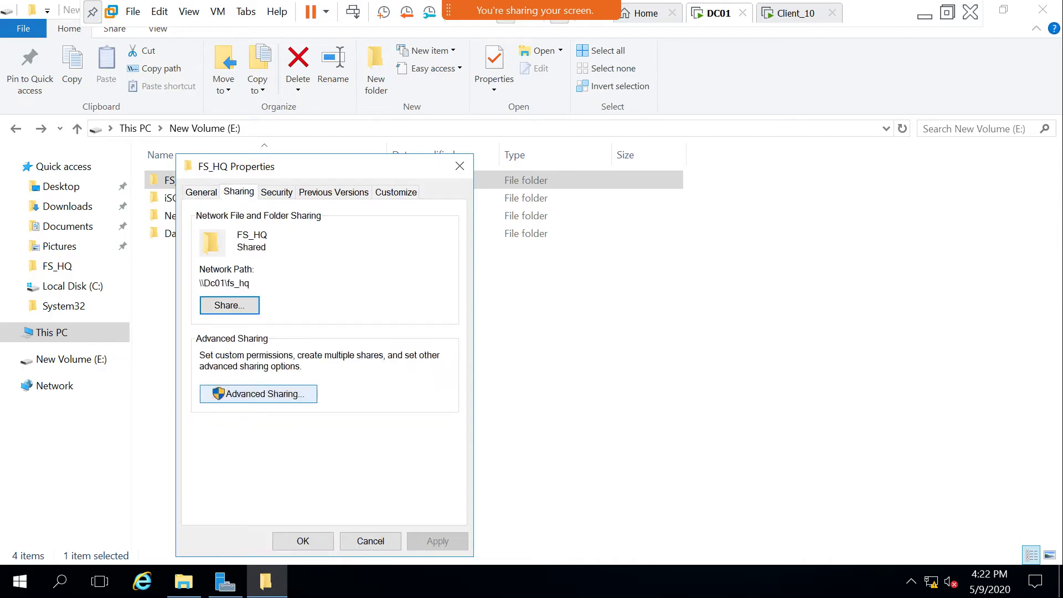
{"action": "left_click", "coordinate": [258, 393]}
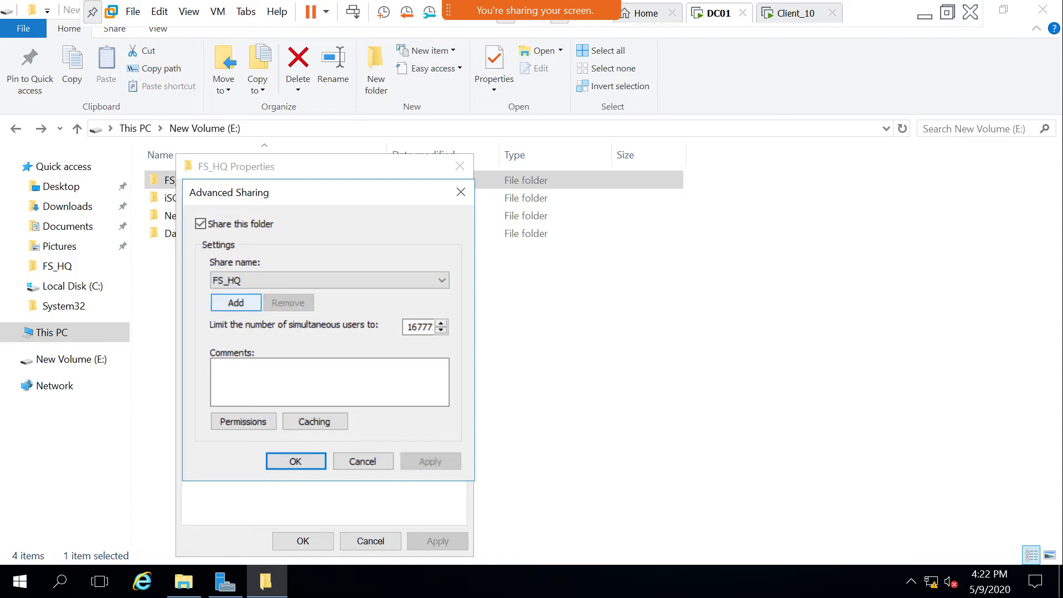
Add a second share named HQ, review its permissions, and confirm it.
{"action": "left_click", "coordinate": [236, 302]}
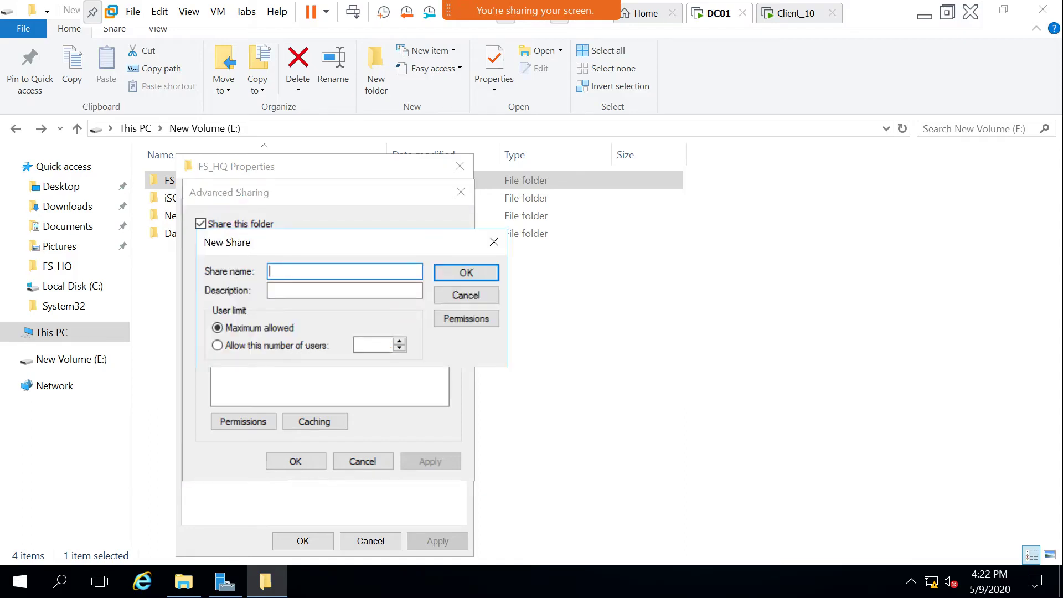
{"action": "type", "text": "FS_"}
{"action": "key", "text": "BackSpace"}
{"action": "key", "text": "BackSpace"}
{"action": "key", "text": "BackSpace"}
{"action": "type", "text": "HQ"}
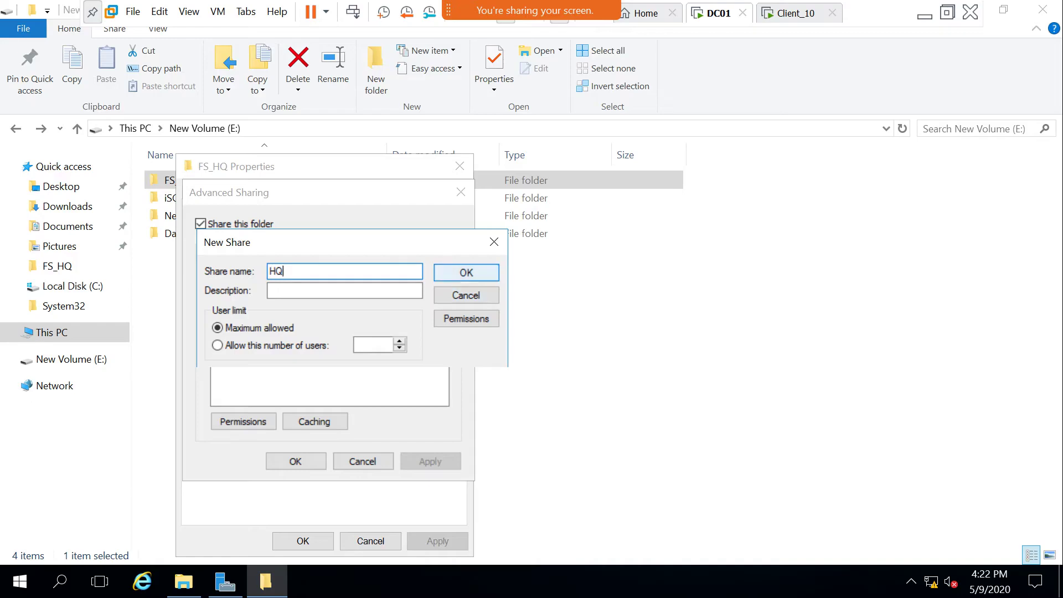
{"action": "left_click", "coordinate": [466, 318]}
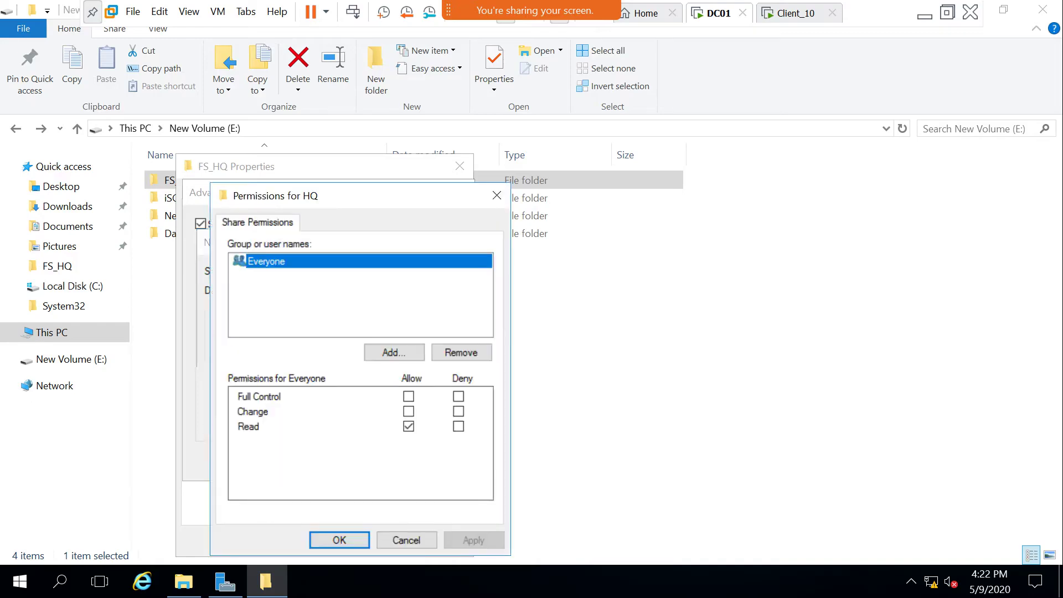
{"action": "left_click", "coordinate": [406, 539]}
{"action": "left_click", "coordinate": [466, 272]}
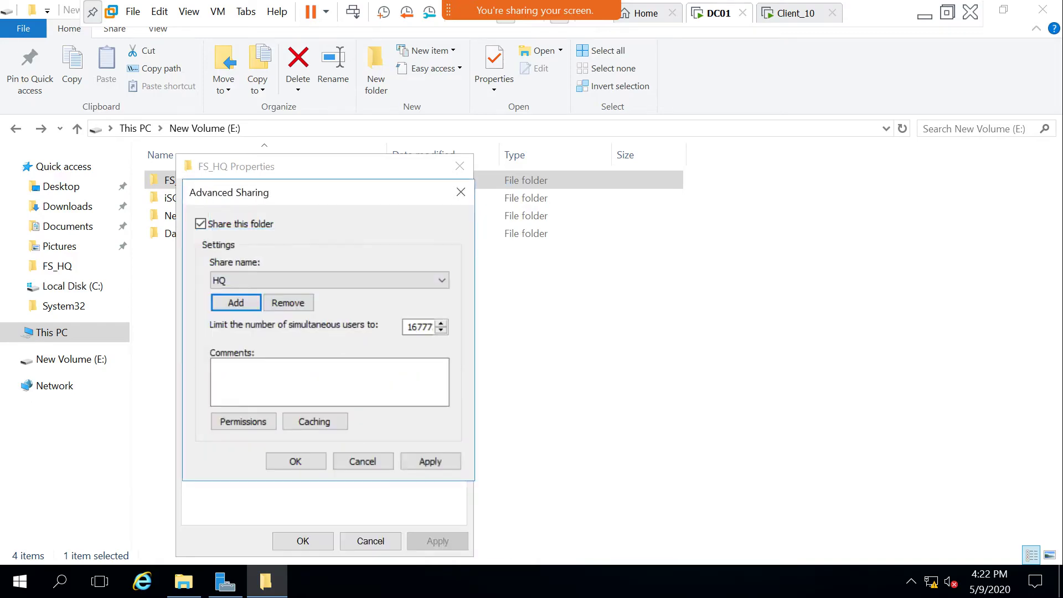
{"action": "left_click", "coordinate": [430, 461]}
{"action": "left_click", "coordinate": [295, 461]}
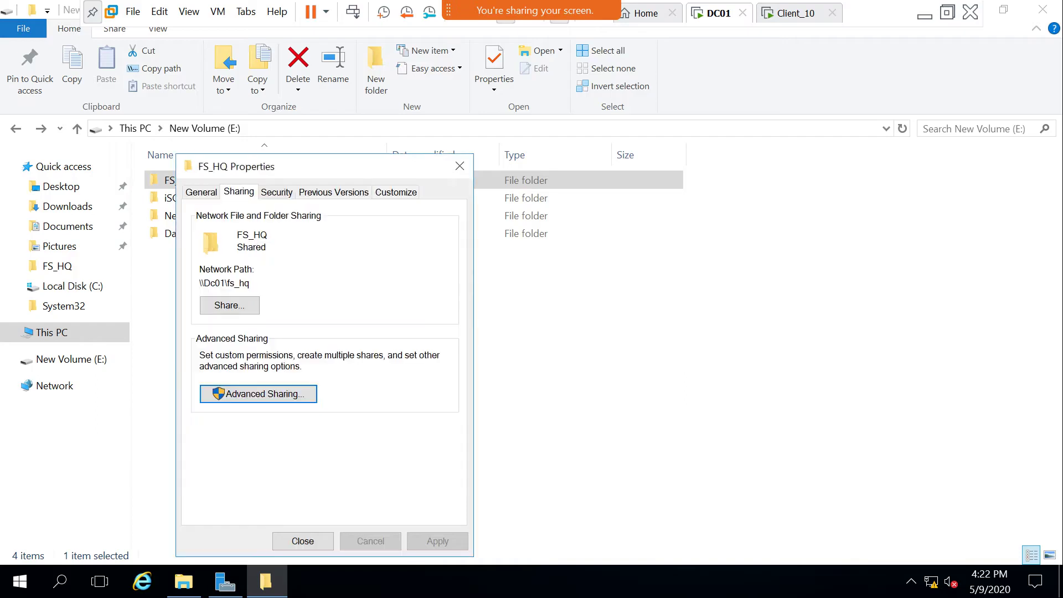
Leave FS_HQ as the selected share name, close Advanced Sharing, and return to Client_10.
{"action": "key", "text": "alt+Down"}
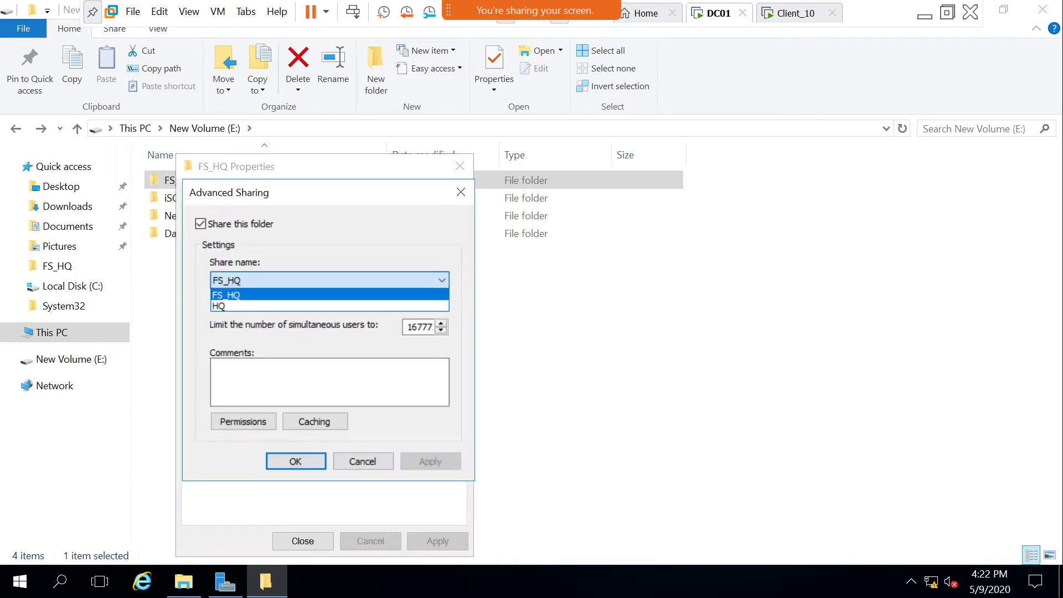
{"action": "key", "text": "alt+Down"}
{"action": "key", "text": "alt+Down"}
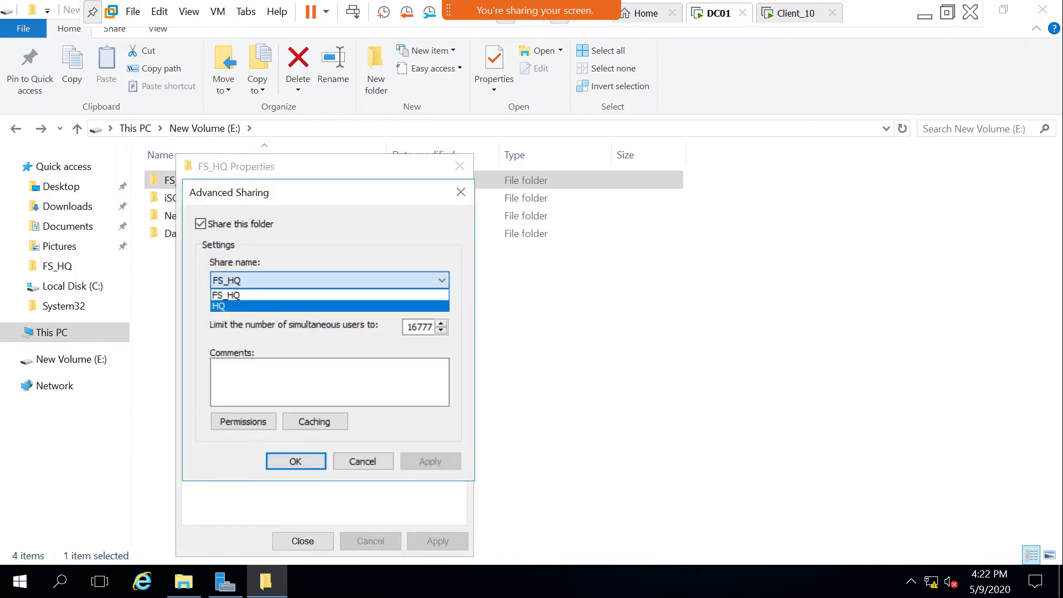
{"action": "key", "text": "Escape"}
{"action": "key", "text": "Return"}
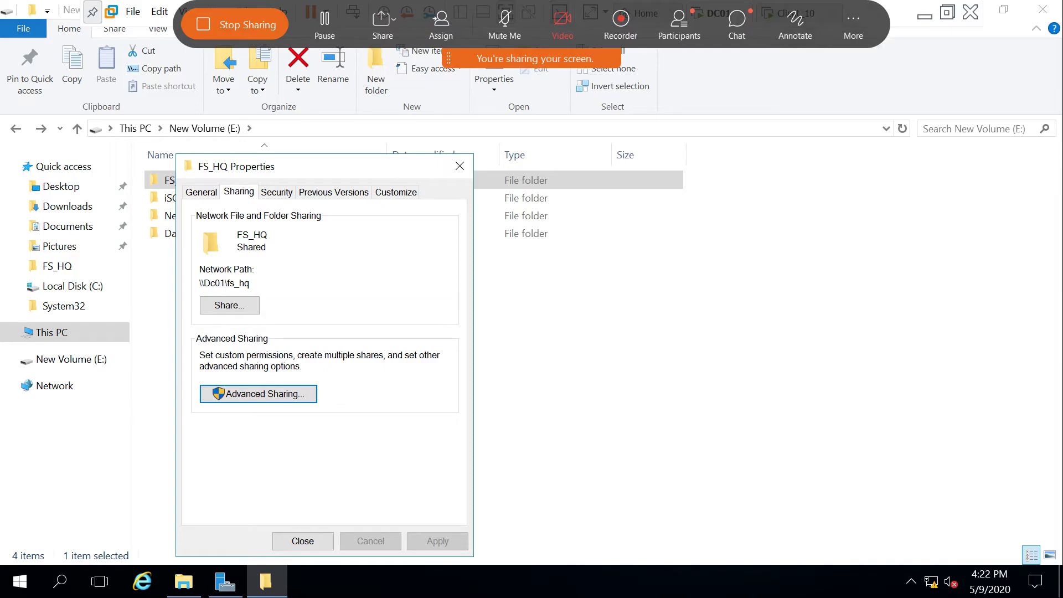
{"action": "key", "text": "ctrl+Tab"}
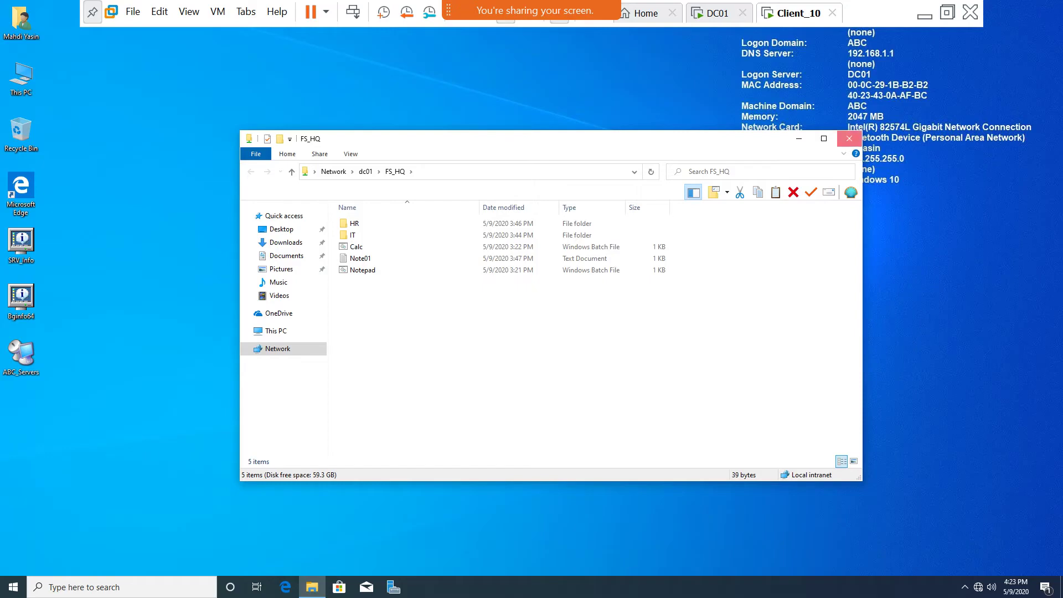
Close the FS_HQ window on Client_10 and open \\dc01\HQ through the Run box.
{"action": "left_click", "coordinate": [849, 139]}
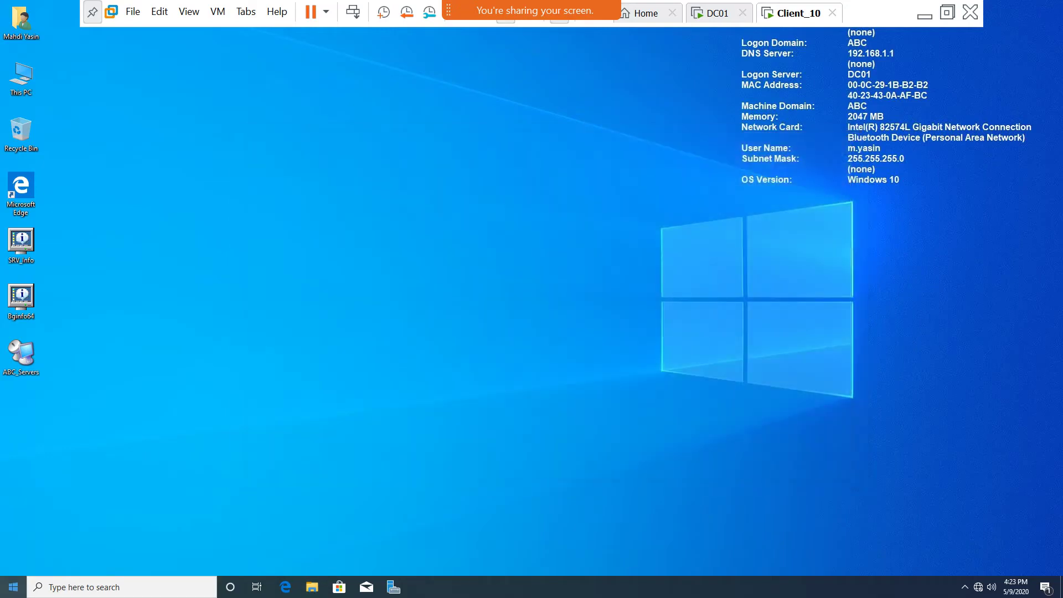
{"action": "key", "text": "super"}
{"action": "key", "text": "Escape"}
{"action": "key", "text": "super+r"}
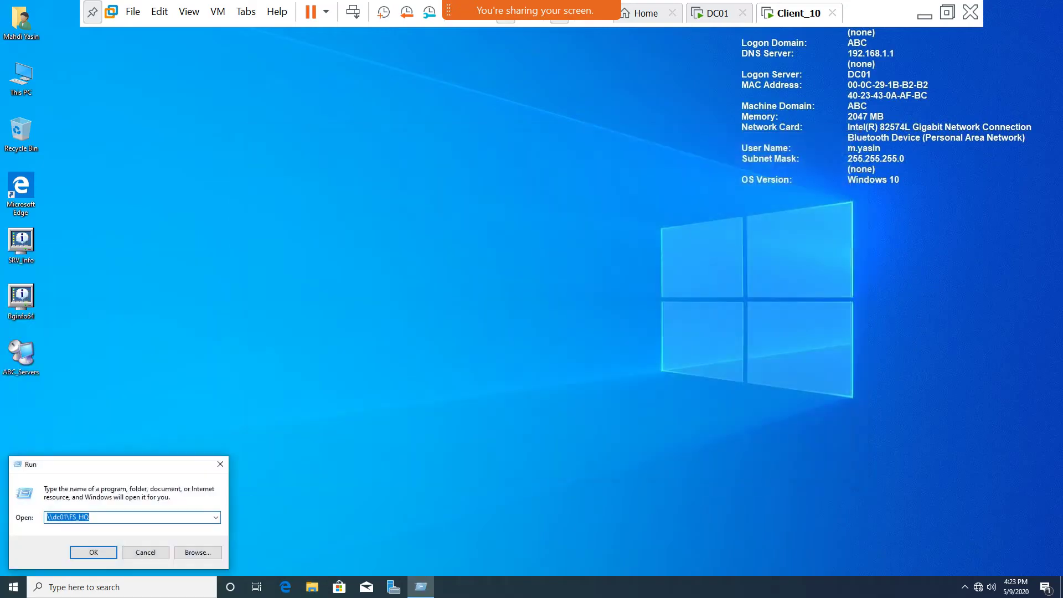
{"action": "type", "text": "\\dc"}
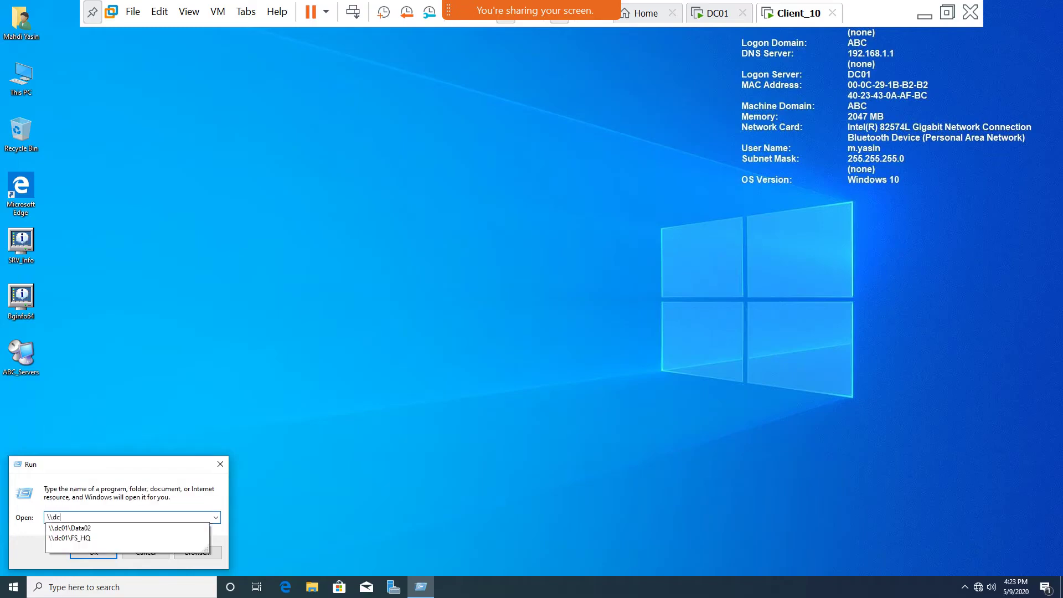
{"action": "type", "text": "01\\"}
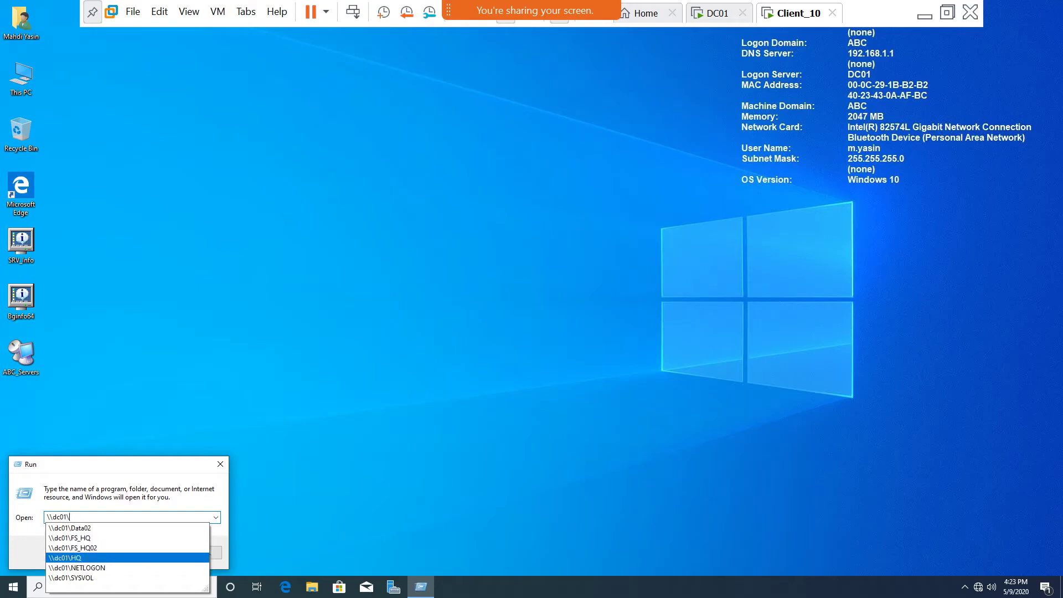
{"action": "left_click", "coordinate": [64, 557]}
{"action": "key", "text": "Return"}
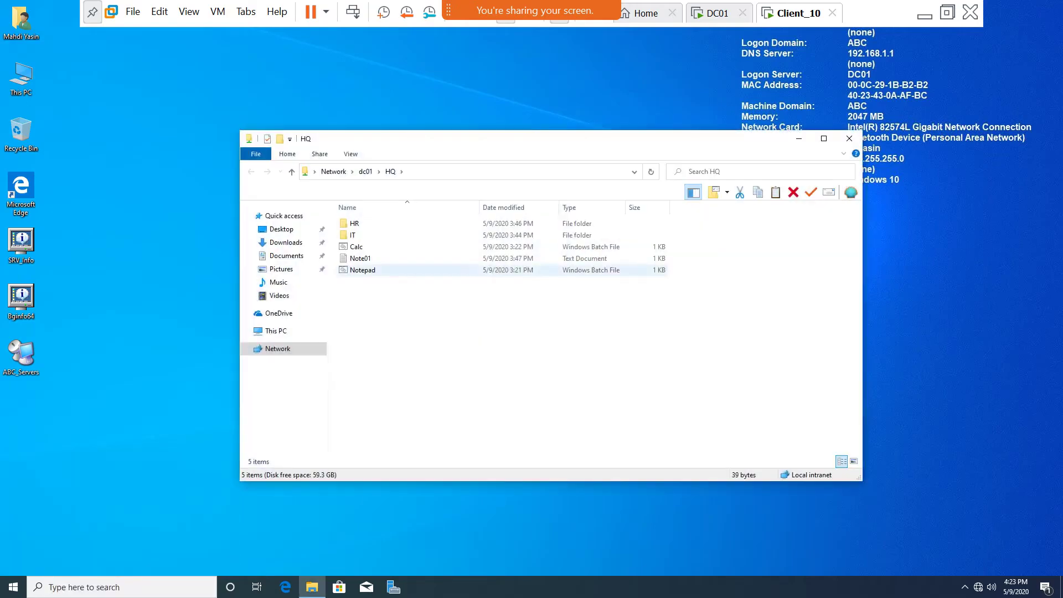
On DC01, open Advanced Sharing and review the FS_HQ share permissions.
{"action": "left_click", "coordinate": [715, 13]}
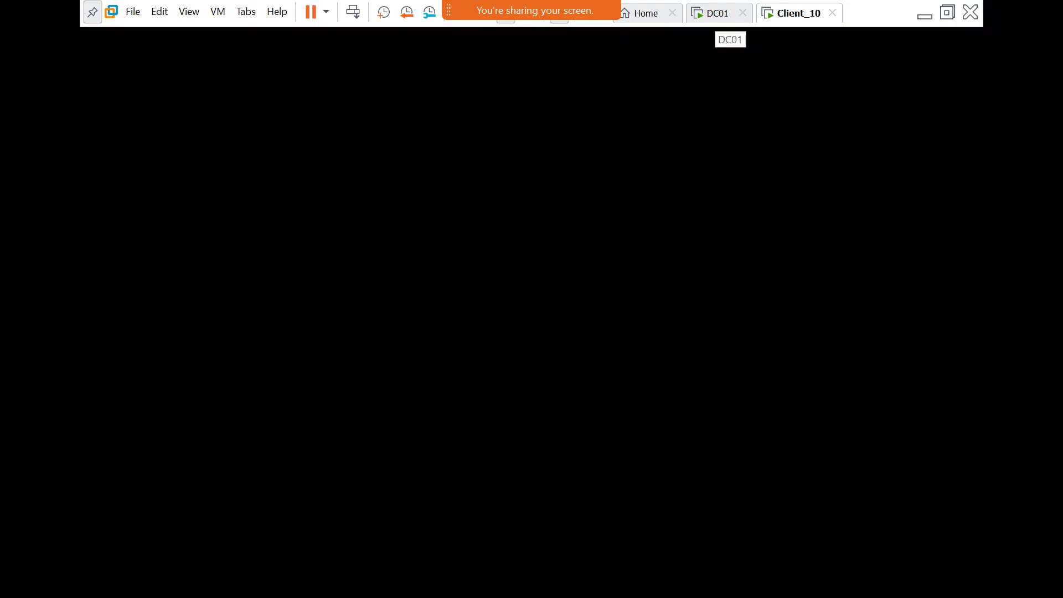
{"action": "left_click", "coordinate": [258, 393]}
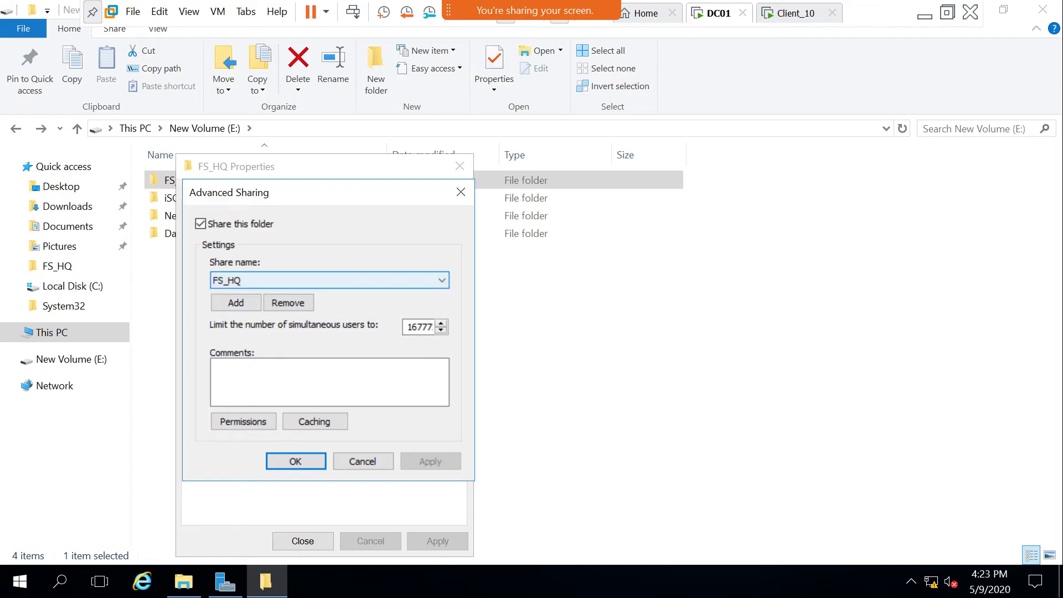
{"action": "left_click", "coordinate": [238, 280]}
{"action": "key", "text": "Escape"}
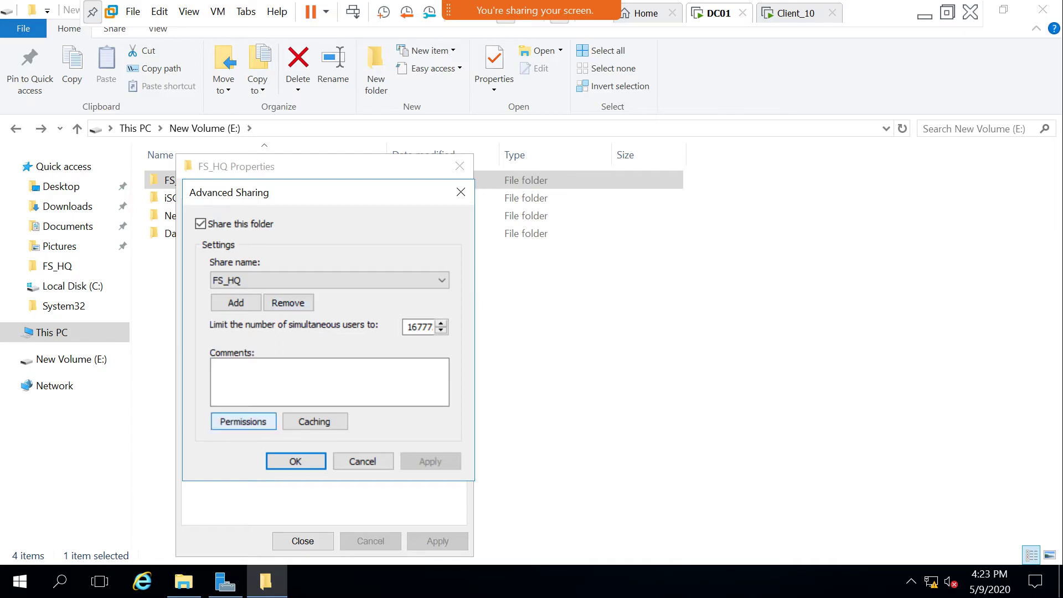
{"action": "left_click", "coordinate": [243, 421]}
{"action": "left_click", "coordinate": [325, 539]}
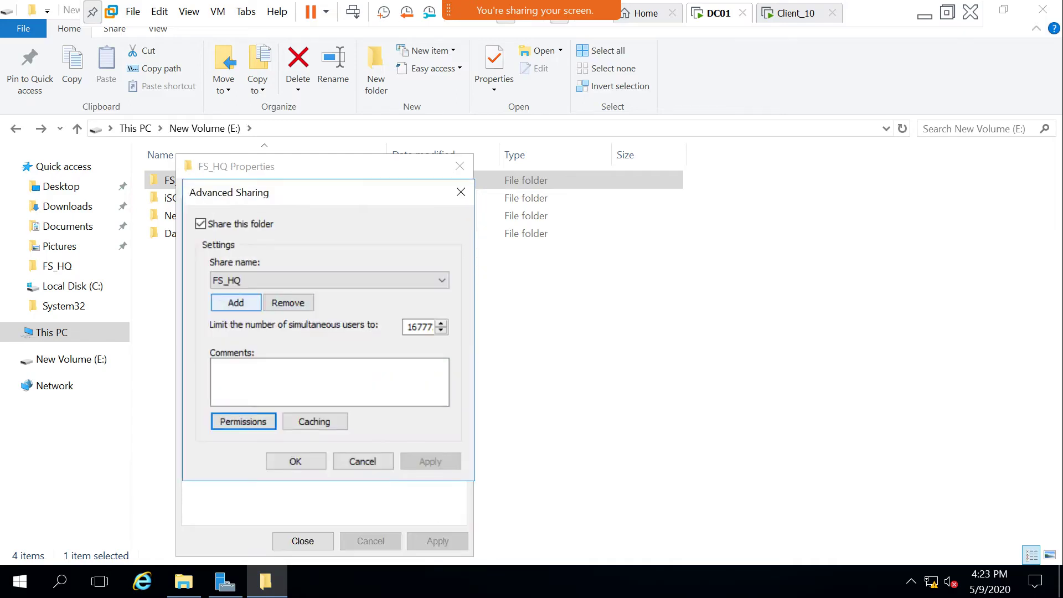
Select the HQ share name and review its permissions without changes.
{"action": "left_click", "coordinate": [442, 280]}
{"action": "left_click", "coordinate": [233, 306]}
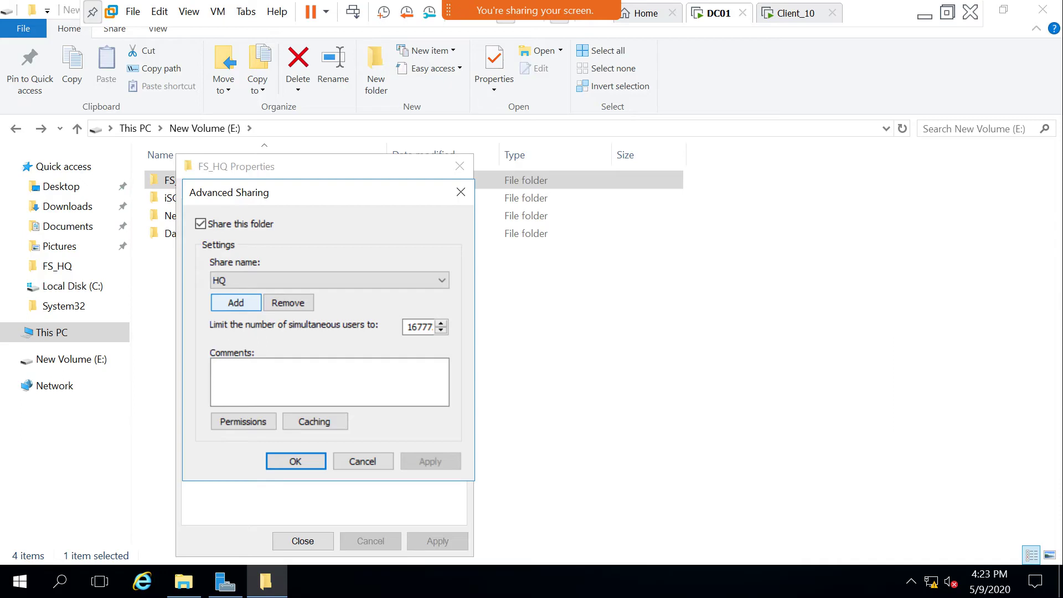
{"action": "left_click", "coordinate": [243, 421]}
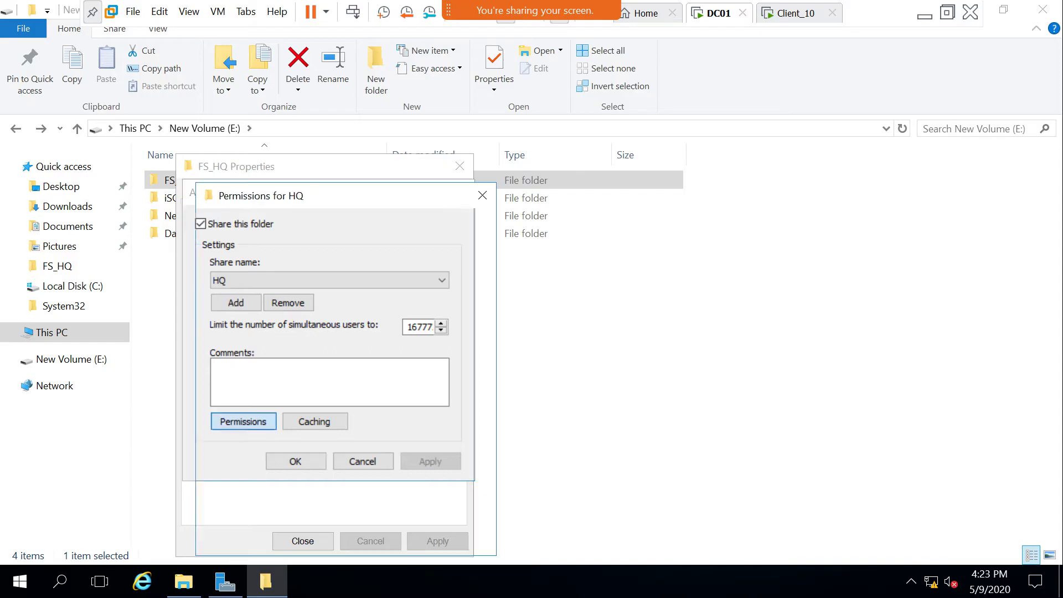
{"action": "left_click", "coordinate": [392, 540]}
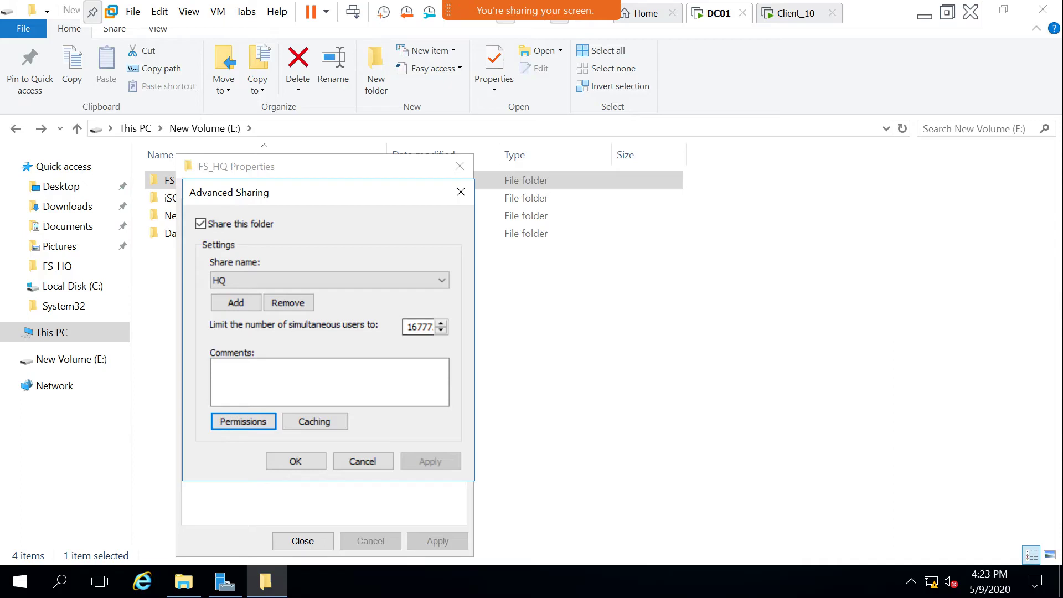
{"action": "key", "text": "shift+Tab"}
{"action": "key", "text": "shift+Tab"}
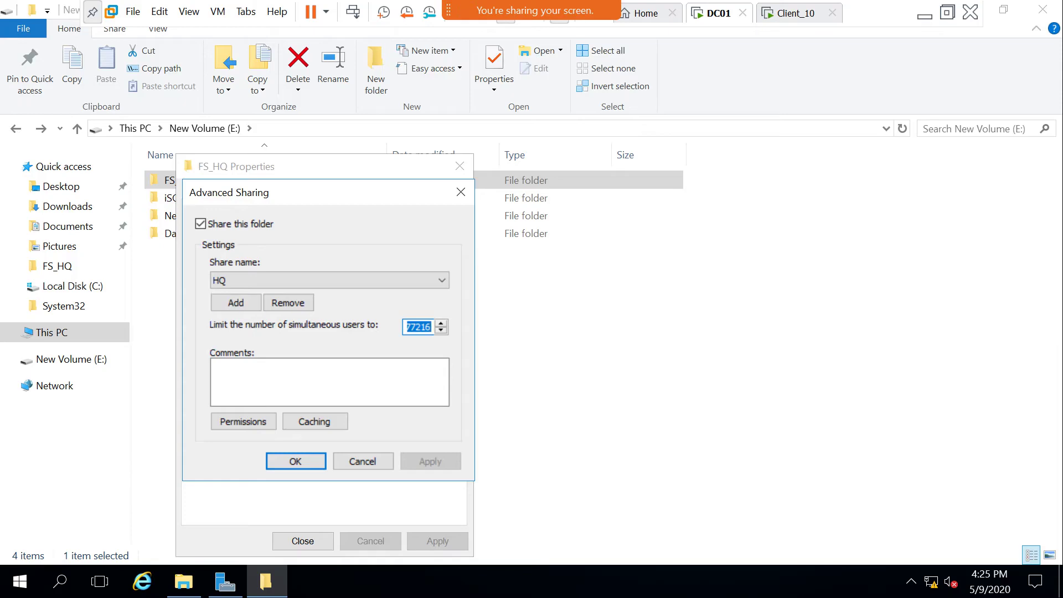
Stop sharing HQ, accept the warning, and close Advanced Sharing and FS_HQ Properties.
{"action": "left_click", "coordinate": [441, 280]}
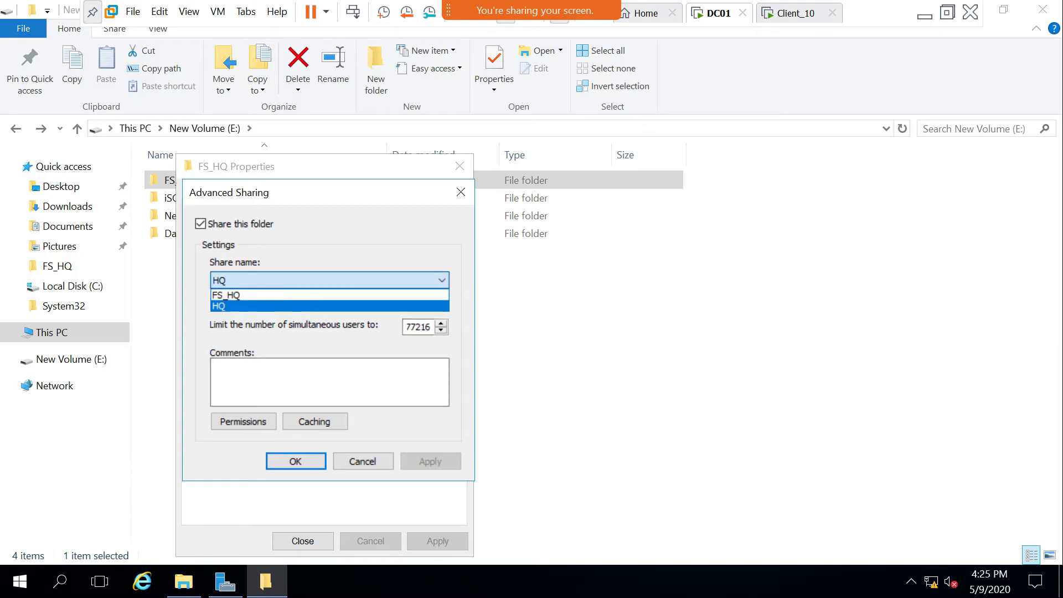
{"action": "left_click", "coordinate": [441, 280]}
{"action": "key", "text": "Up"}
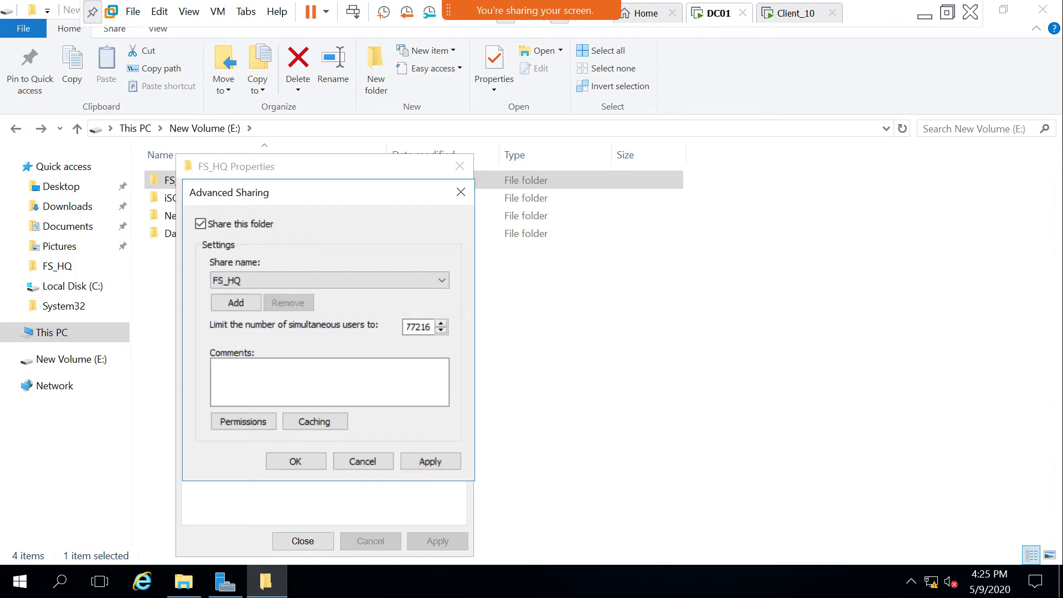
{"action": "left_click", "coordinate": [430, 461]}
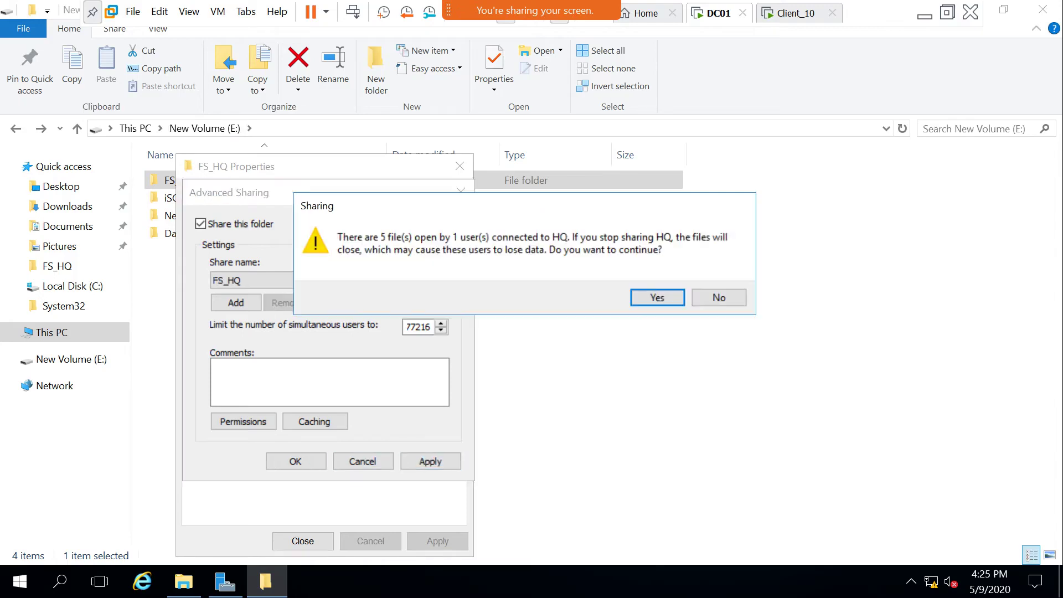
{"action": "left_click", "coordinate": [657, 297]}
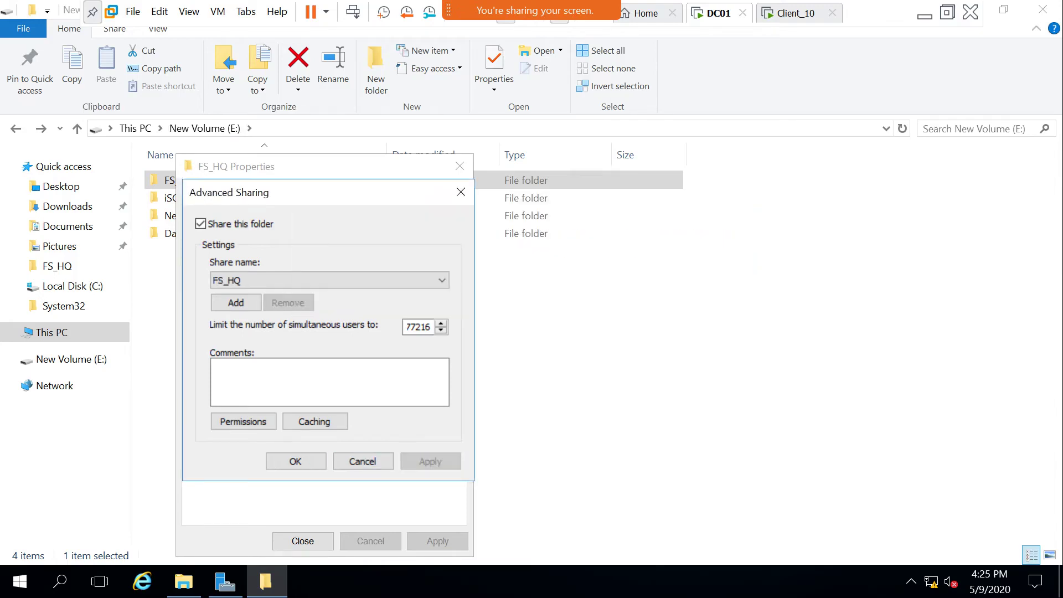
{"action": "left_click", "coordinate": [362, 461]}
{"action": "left_click", "coordinate": [303, 541]}
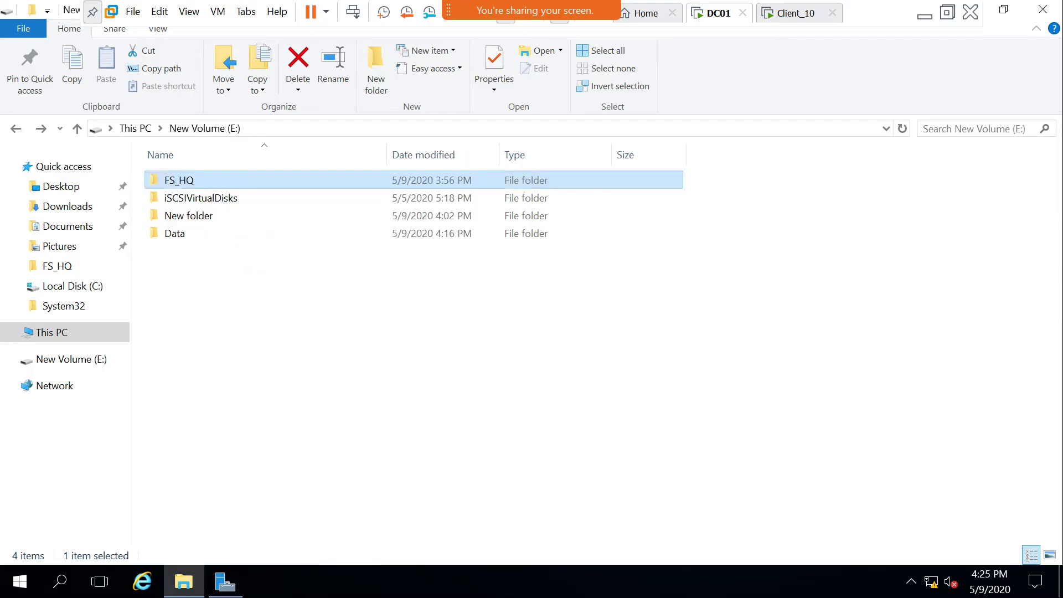
Delete the Data folder from New Volume (E:), refresh, and briefly open FS_HQ.
{"action": "left_click", "coordinate": [172, 233]}
{"action": "right_click", "coordinate": [174, 233]}
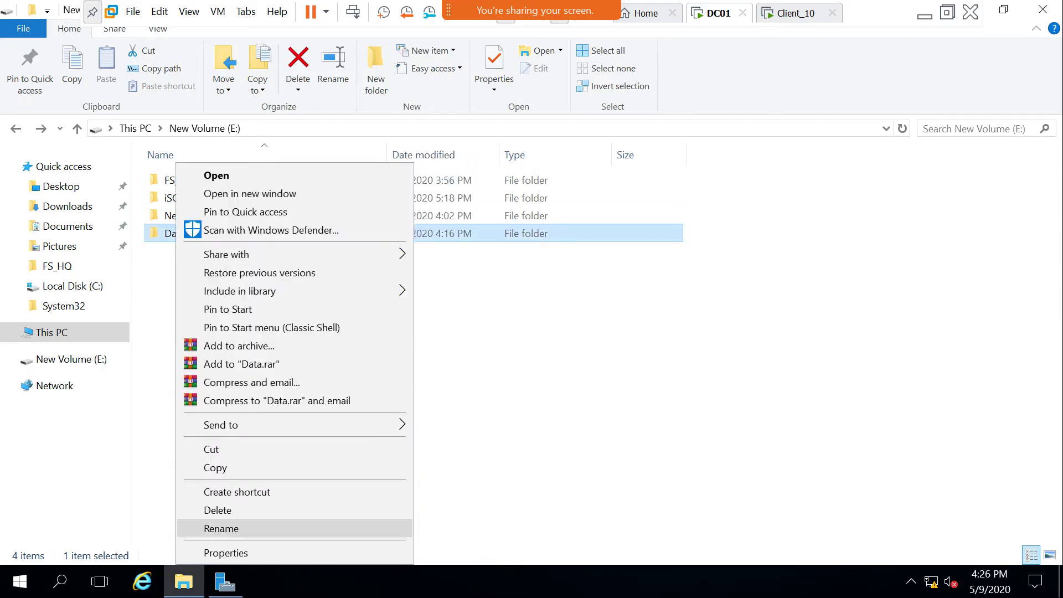
{"action": "left_click", "coordinate": [218, 509]}
{"action": "right_click", "coordinate": [242, 271]}
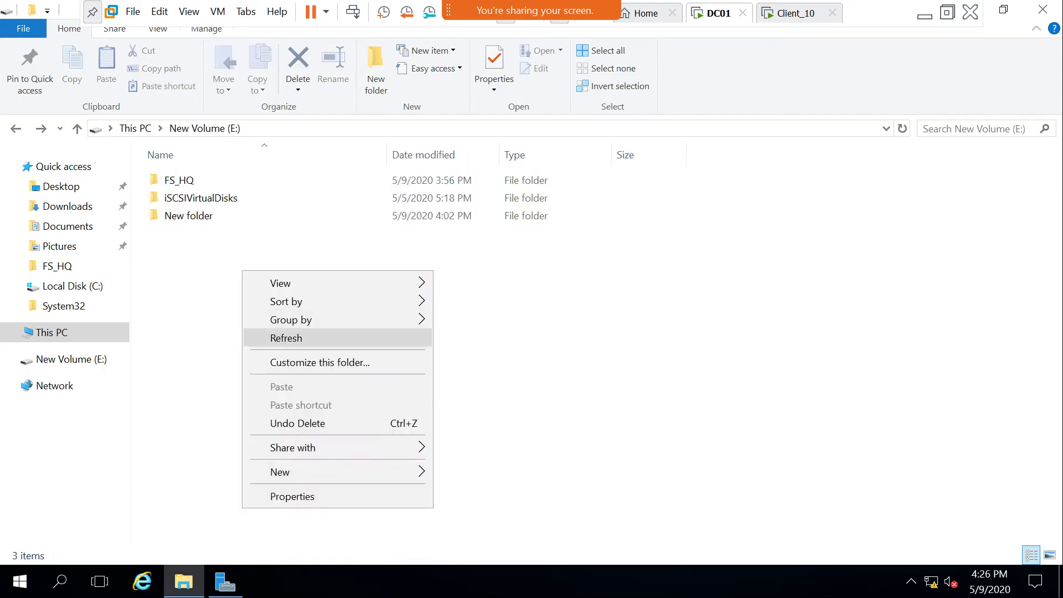
{"action": "left_click", "coordinate": [286, 337]}
{"action": "double_click", "coordinate": [179, 180]}
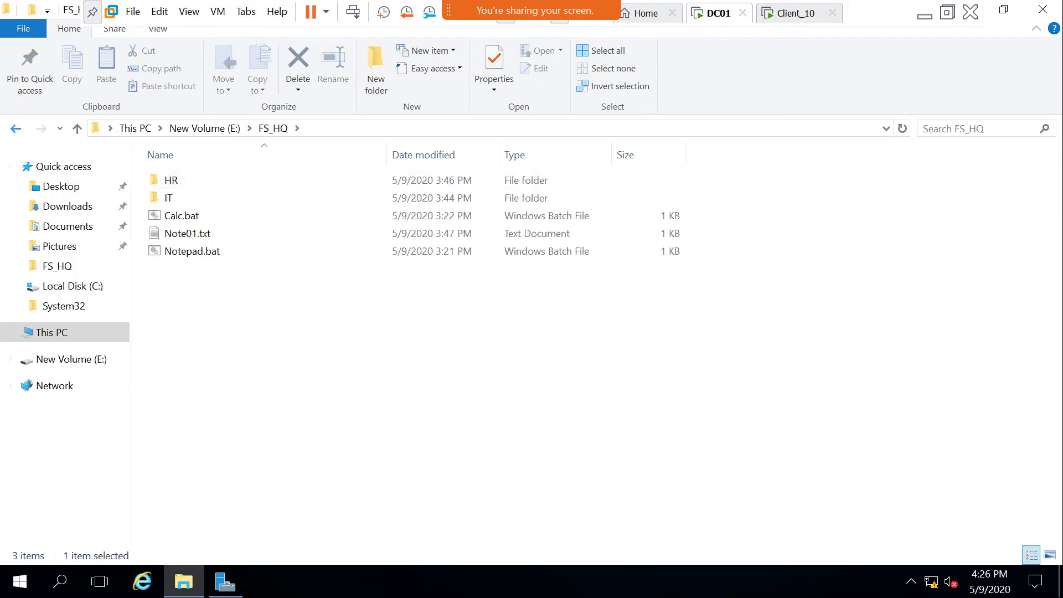
{"action": "key", "text": "BackSpace"}
On Client_10, close the HQ window and open \\dc01\FS_HQ via Run autocomplete.
{"action": "key", "text": "ctrl+Tab"}
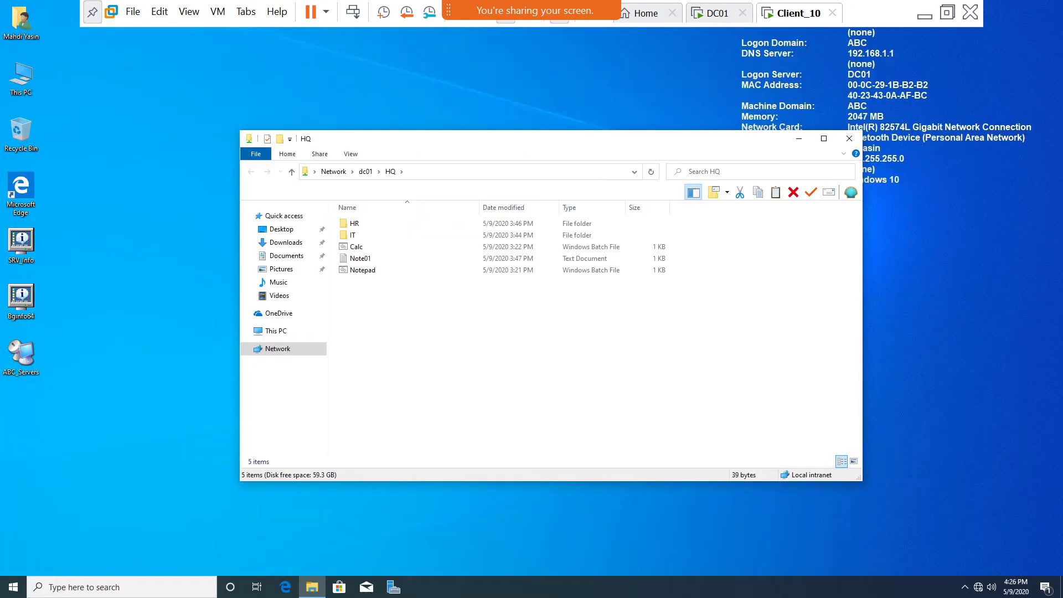
{"action": "left_click", "coordinate": [848, 138]}
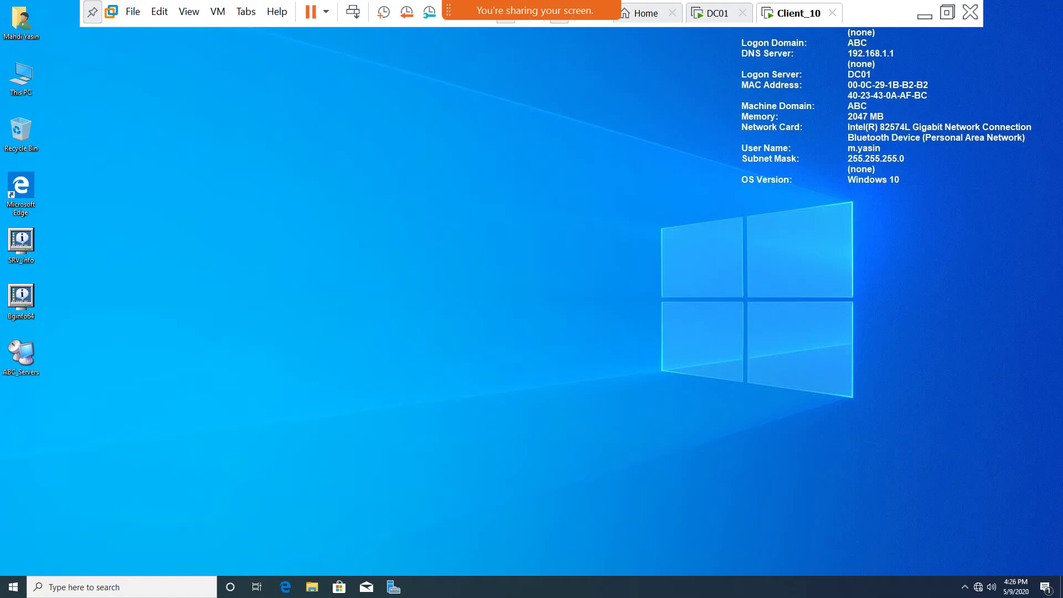
{"action": "key", "text": "super"}
{"action": "type", "text": "r"}
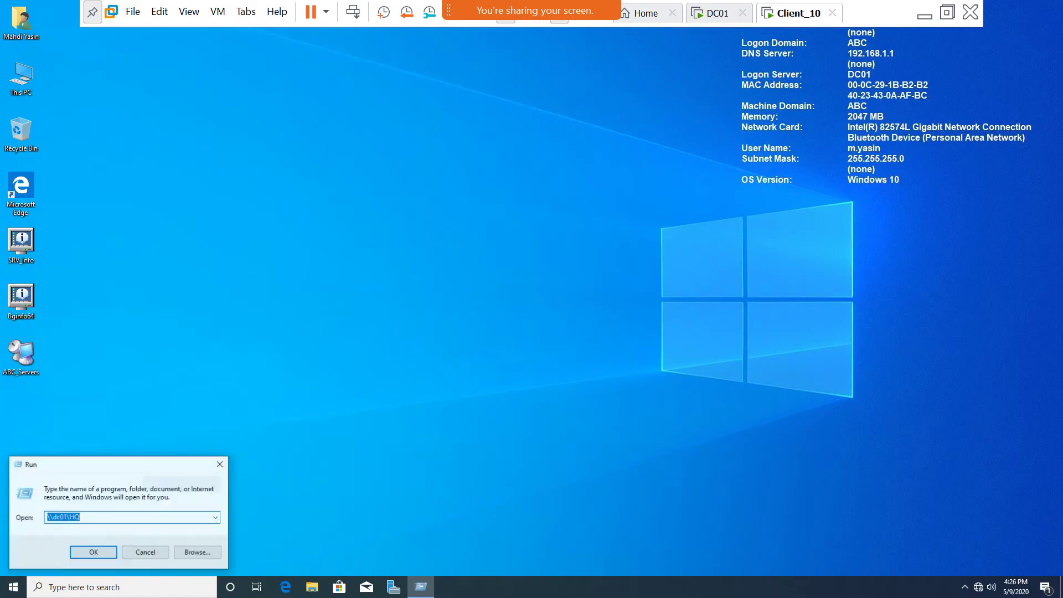
{"action": "type", "text": "\\\\dc01"}
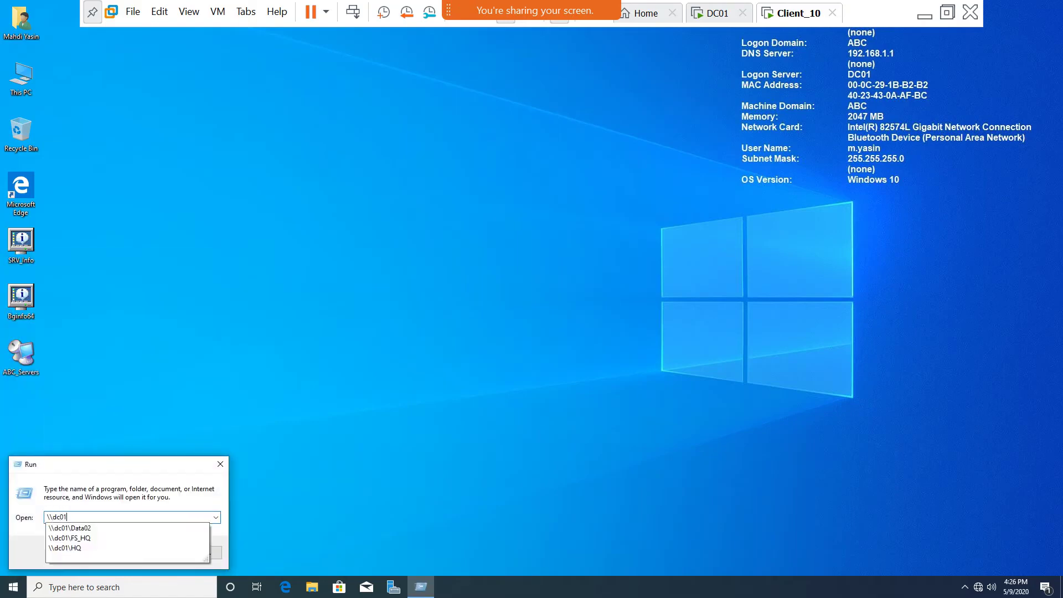
{"action": "type", "text": "\\"}
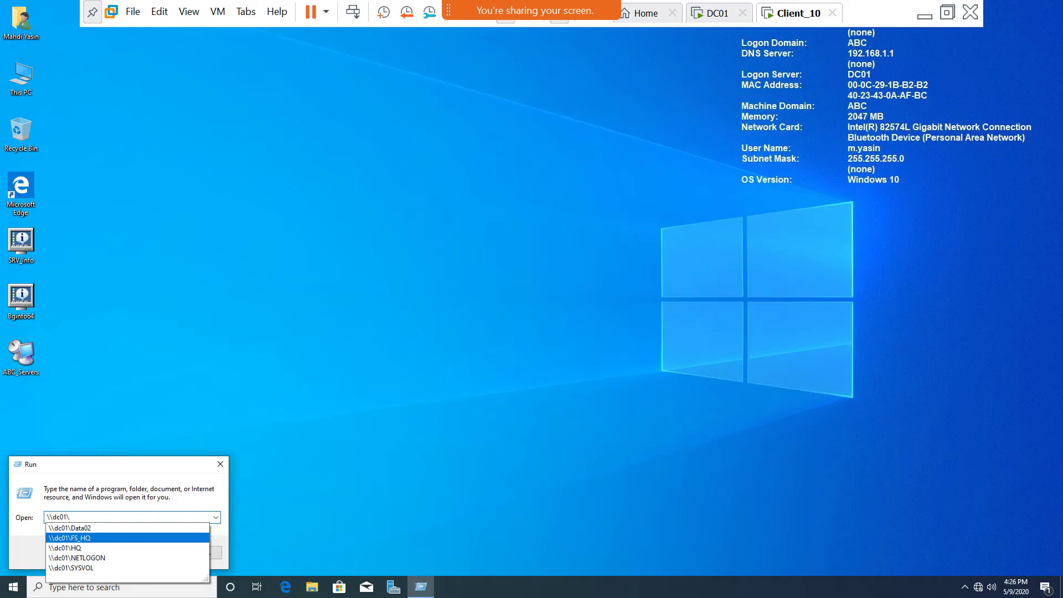
{"action": "left_click", "coordinate": [69, 537]}
{"action": "left_click", "coordinate": [89, 552]}
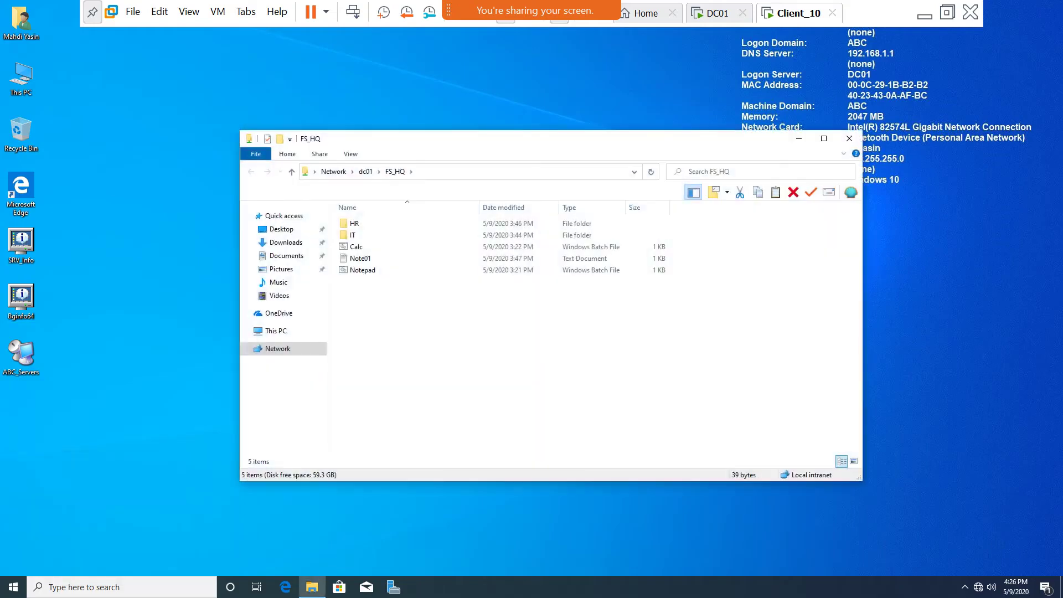
Refresh the FS_HQ listing four times, confirming HR, IT, Calc, Note01 and Notepad remain.
{"action": "right_click", "coordinate": [447, 327]}
{"action": "left_click", "coordinate": [476, 372]}
{"action": "right_click", "coordinate": [394, 326]}
{"action": "left_click", "coordinate": [425, 372]}
{"action": "right_click", "coordinate": [389, 290]}
{"action": "left_click", "coordinate": [423, 334]}
{"action": "right_click", "coordinate": [412, 306]}
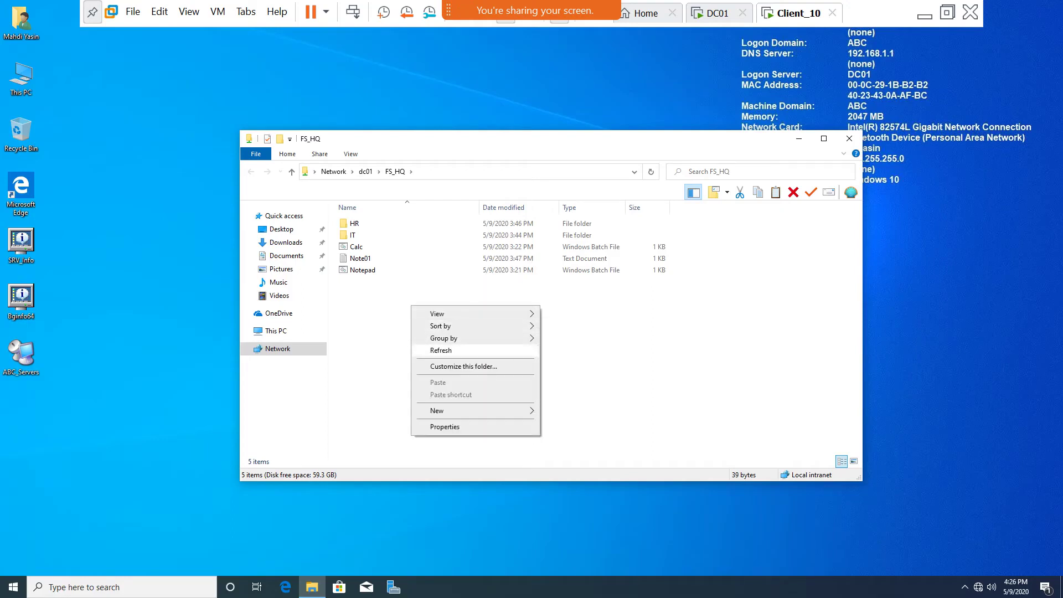
{"action": "left_click", "coordinate": [441, 350]}
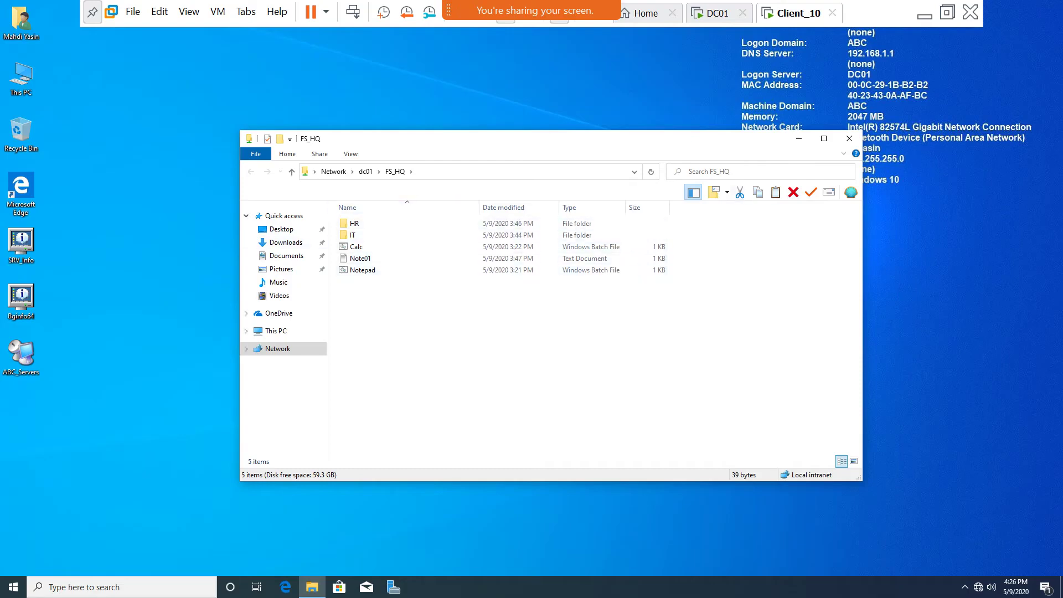
On DC01, change the FS_HQ share's simultaneous user limit to 100 in Advanced Sharing.
{"action": "key", "text": "ctrl+alt+Left"}
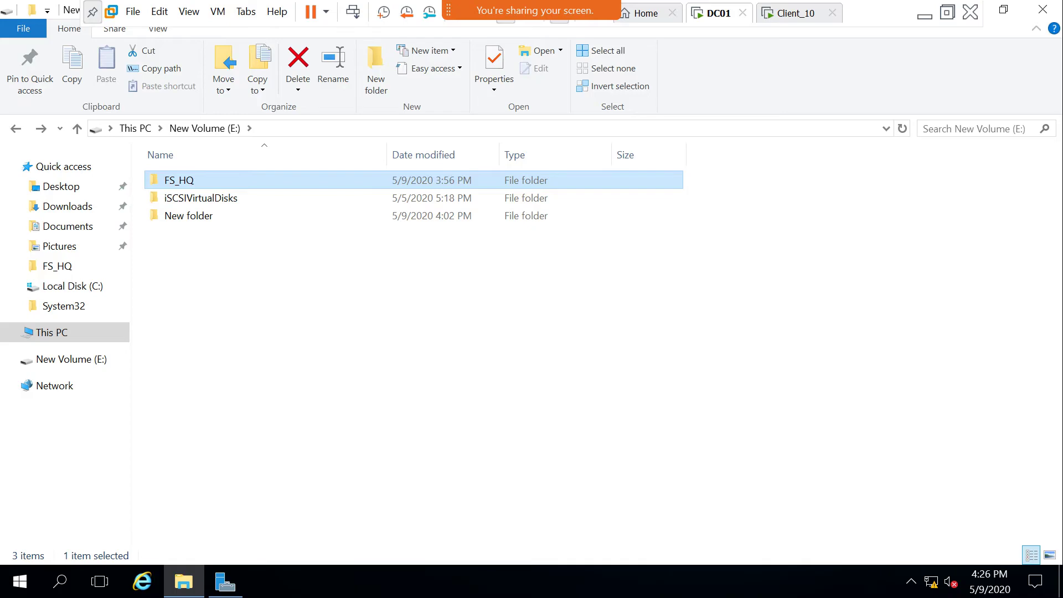
{"action": "key", "text": "shift+F10"}
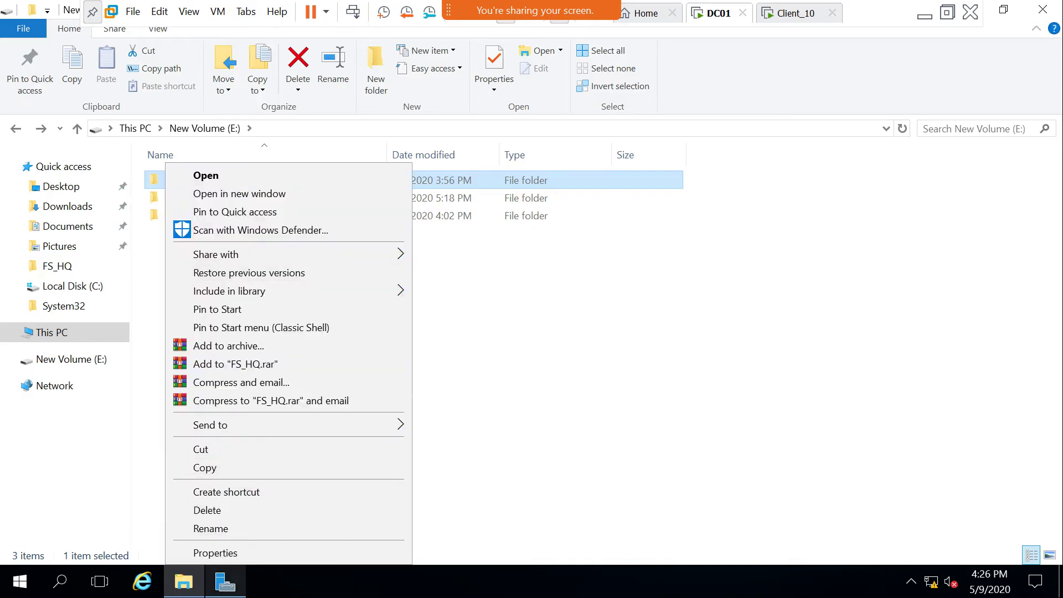
{"action": "key", "text": "Escape"}
{"action": "key", "text": "alt+Return"}
{"action": "key", "text": "ctrl+Tab"}
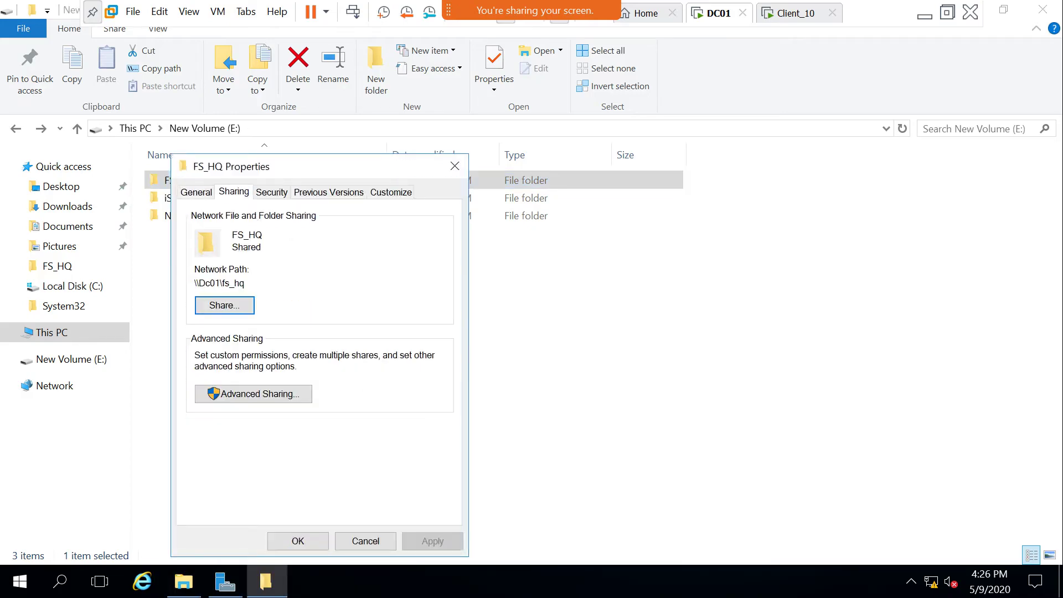
{"action": "left_click", "coordinate": [253, 394]}
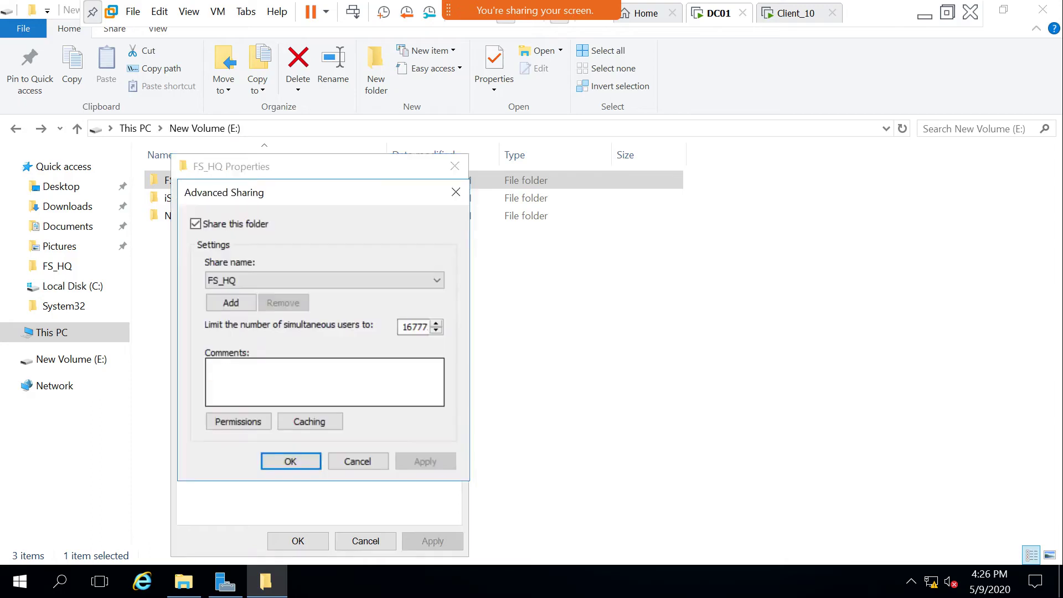
{"action": "double_click", "coordinate": [412, 327]}
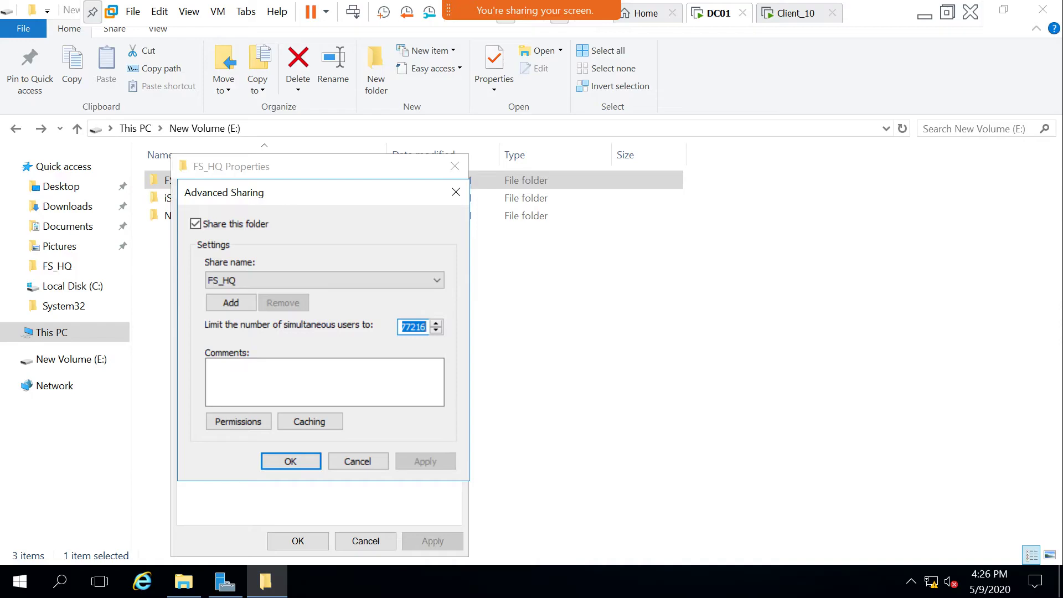
{"action": "type", "text": "20"}
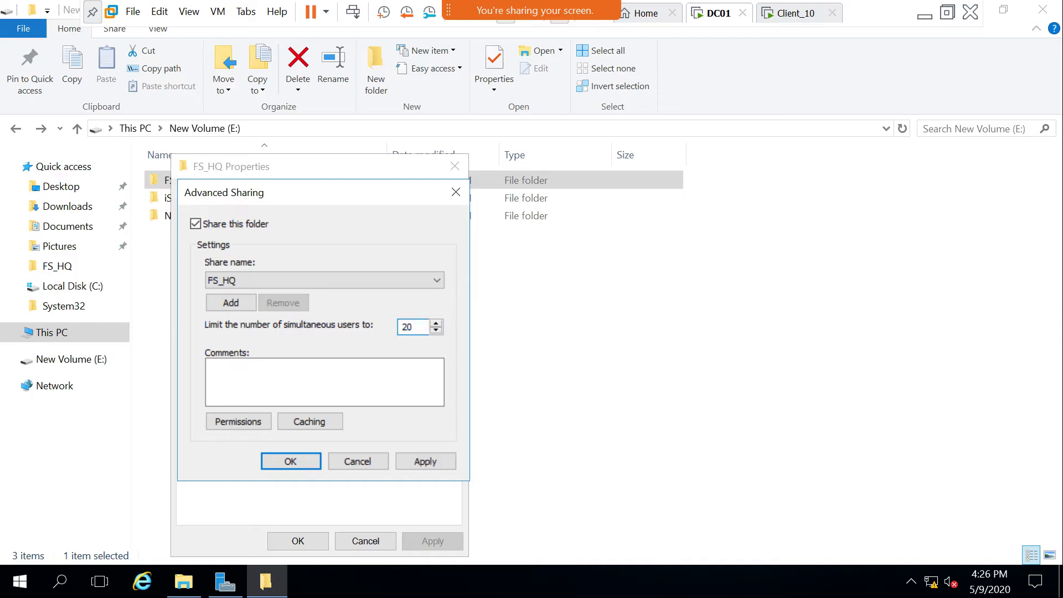
{"action": "key", "text": "BackSpace"}
{"action": "key", "text": "BackSpace"}
{"action": "type", "text": "100"}
{"action": "key", "text": "ctrl+Tab"}
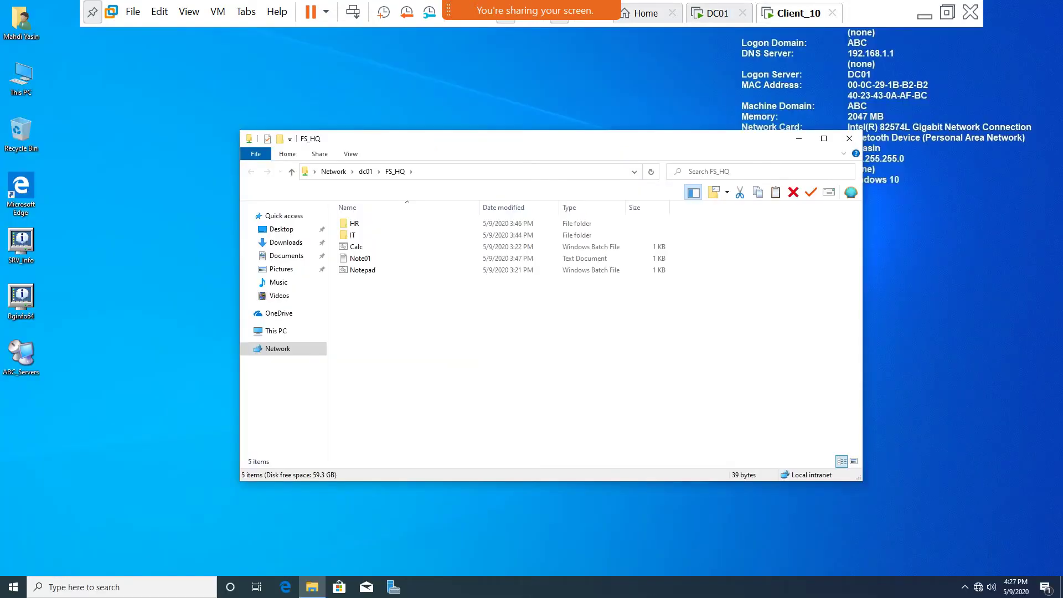
Create a New folder on the Client_10 desktop.
{"action": "right_click", "coordinate": [107, 179]}
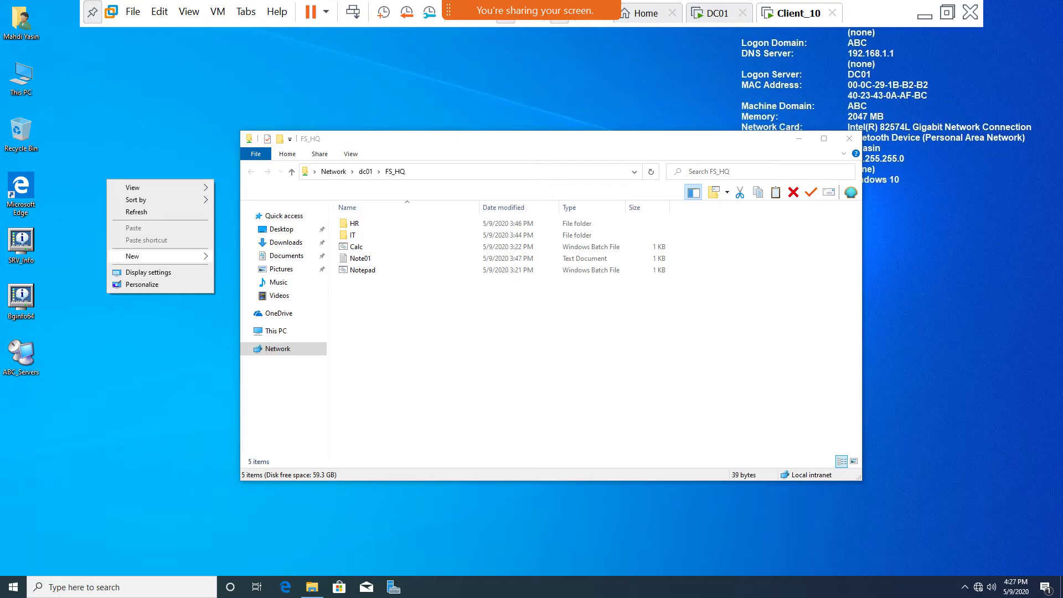
{"action": "mouse_move", "coordinate": [166, 256]}
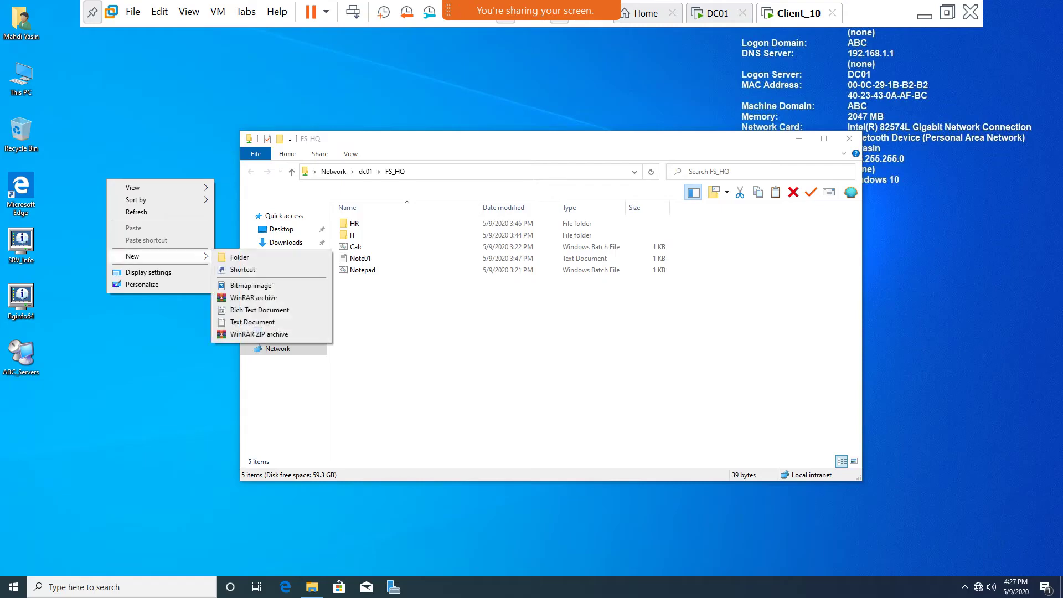
{"action": "left_click", "coordinate": [235, 257]}
Open the New folder's Advanced Sharing from its Properties, entering the admin credentials at the UAC prompt.
{"action": "right_click", "coordinate": [109, 181]}
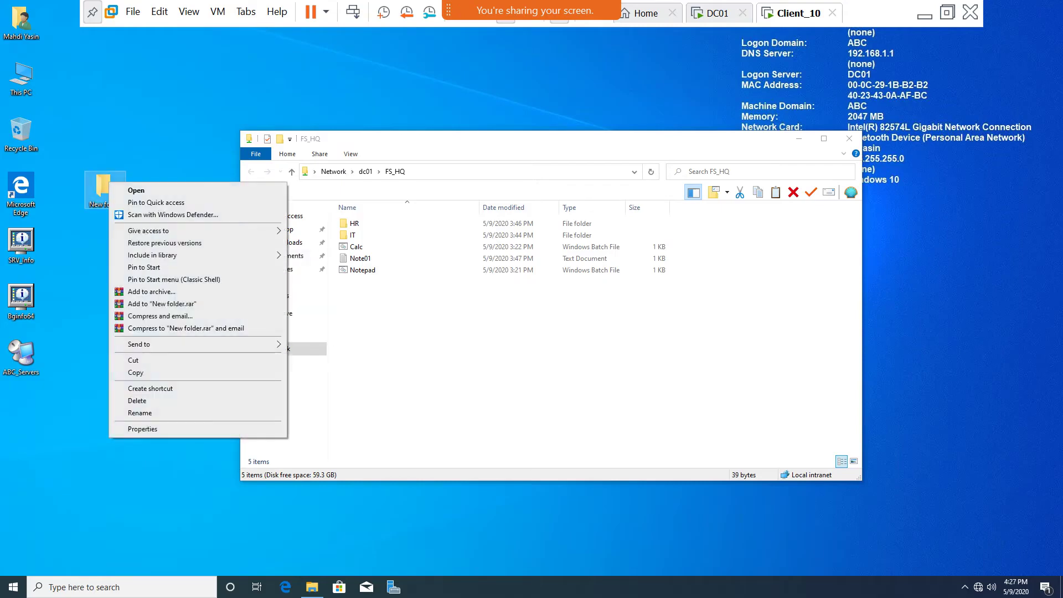
{"action": "left_click", "coordinate": [143, 428]}
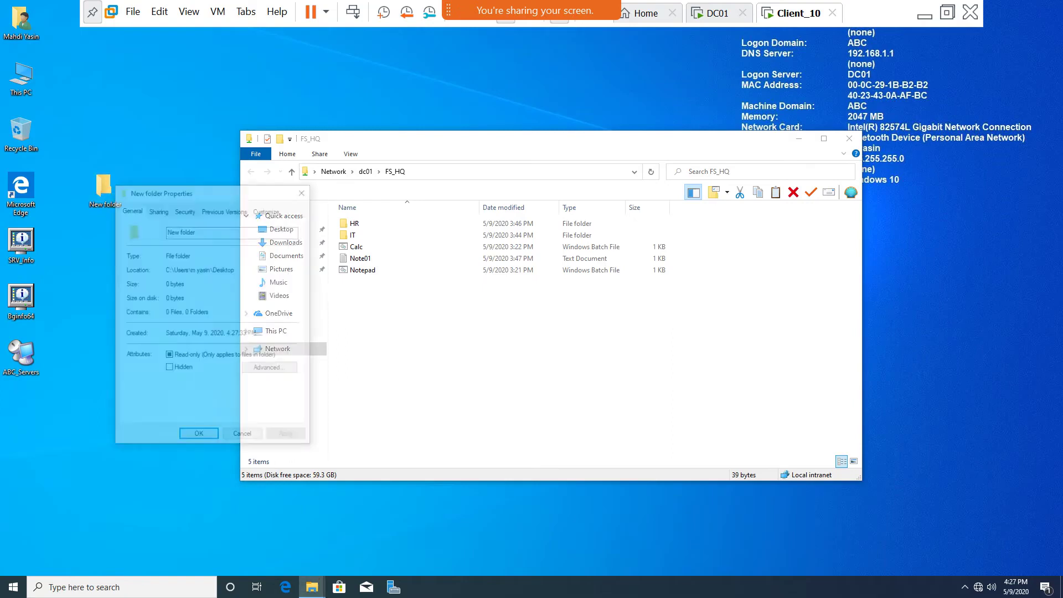
{"action": "key", "text": "ctrl+Tab"}
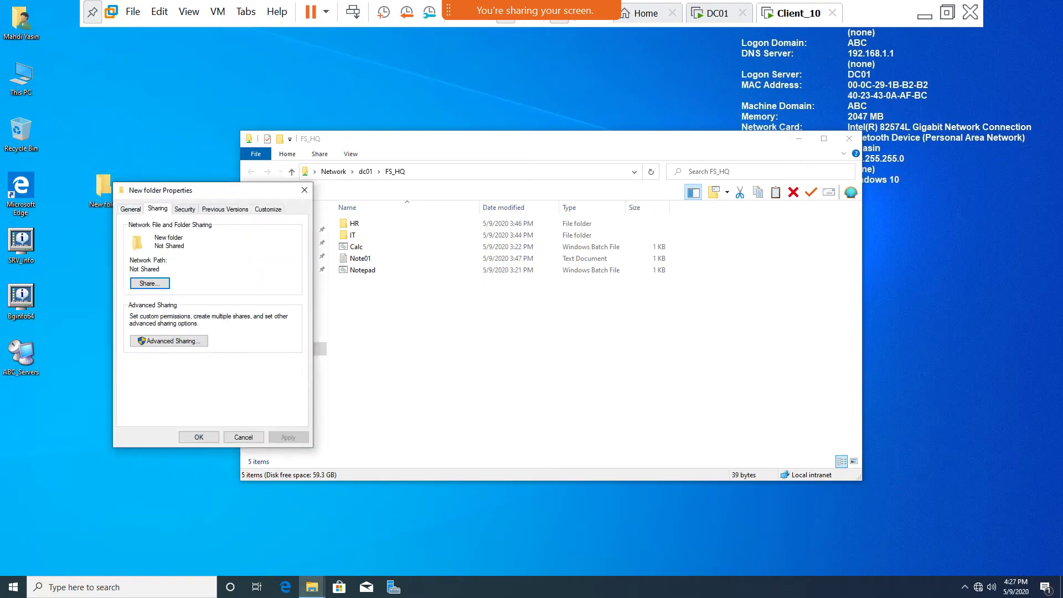
{"action": "key", "text": "Tab"}
{"action": "key", "text": "Return"}
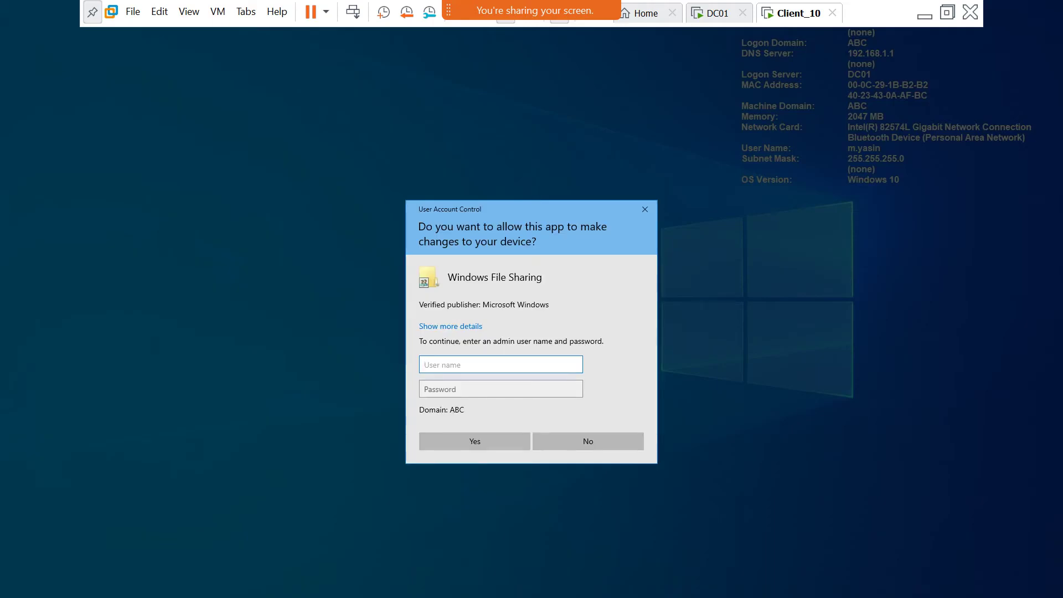
{"action": "key", "text": "Escape"}
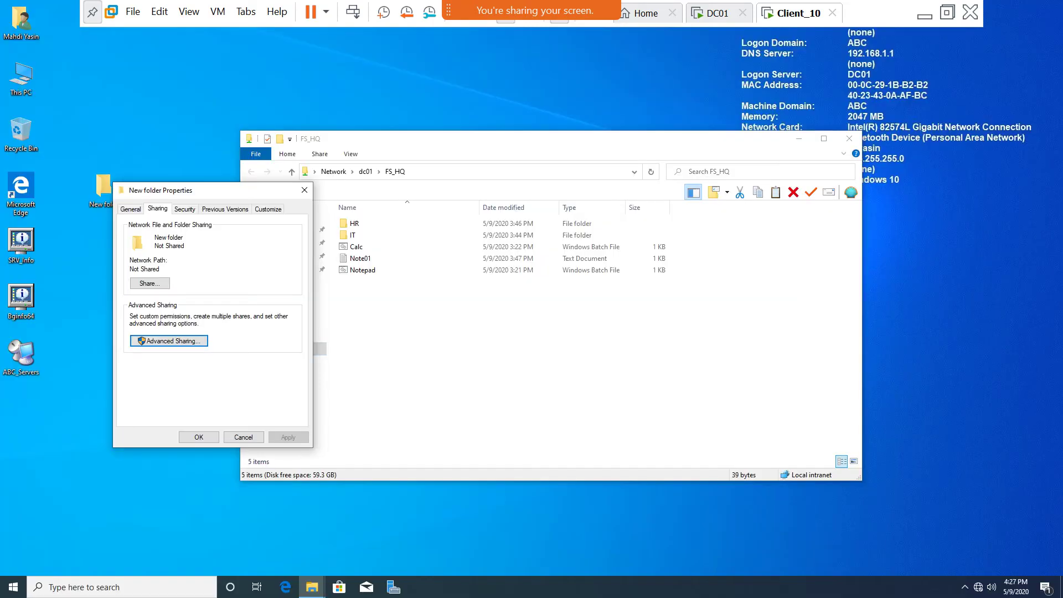
{"action": "key", "text": "Return"}
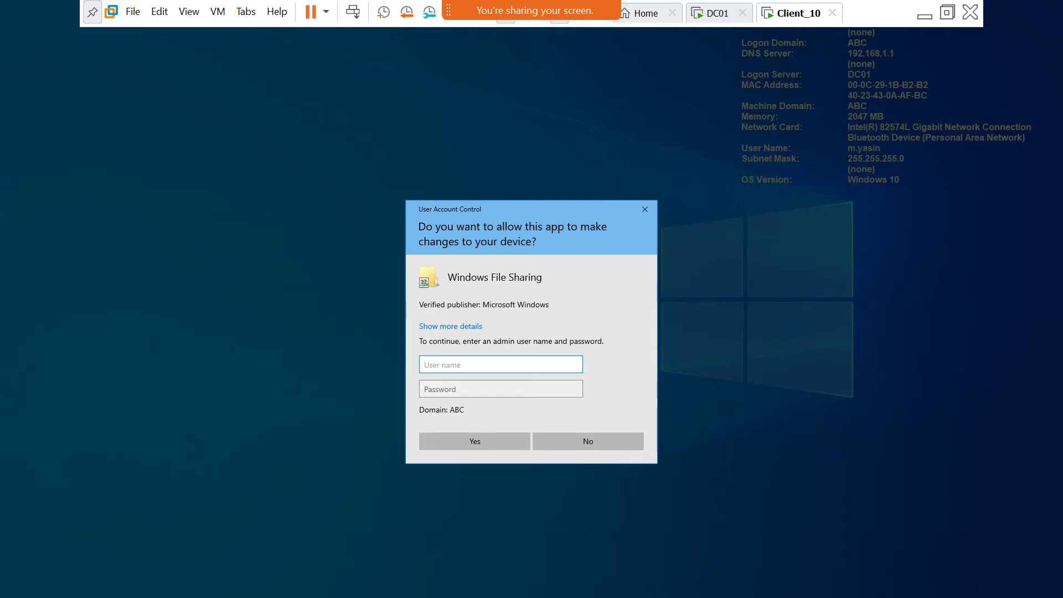
{"action": "type", "text": "administrator"}
{"action": "key", "text": "Tab"}
{"action": "type", "text": "•••••"}
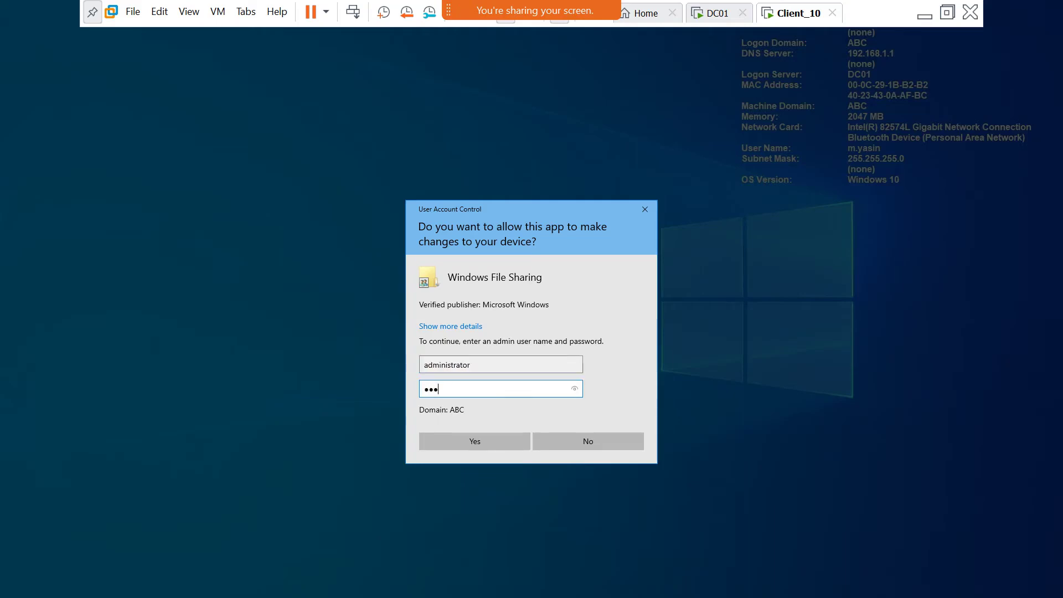
{"action": "type", "text": "••"}
{"action": "key", "text": "Return"}
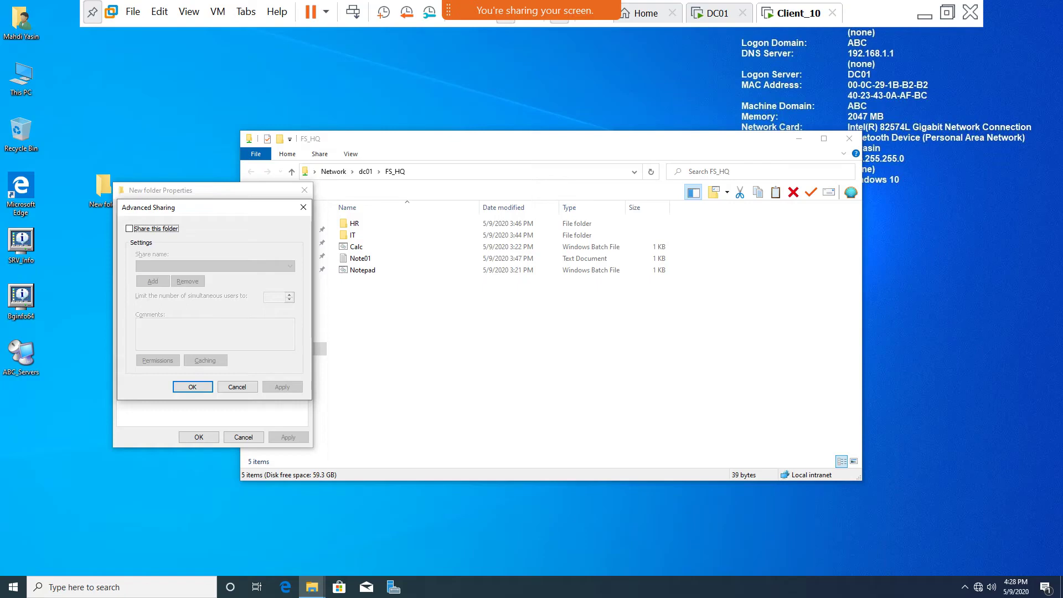
Share the New folder and enter a 100-user limit, which clamps to 20.
{"action": "key", "text": "space"}
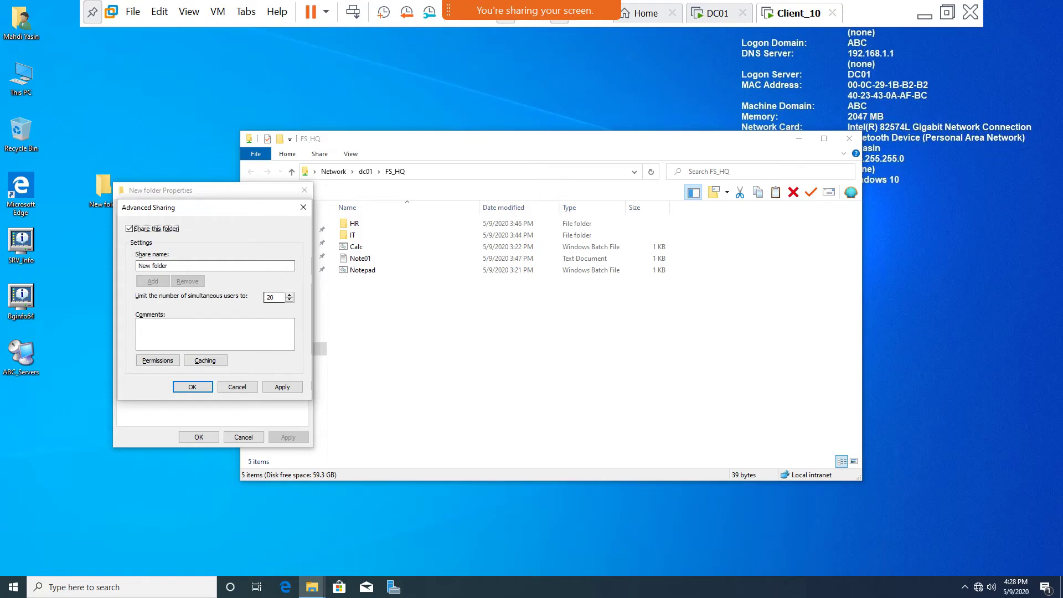
{"action": "key", "text": "Tab"}
{"action": "key", "text": "Tab"}
{"action": "type", "text": "10"}
{"action": "type", "text": "0"}
{"action": "key", "text": "Tab"}
{"action": "key", "text": "Tab"}
{"action": "key", "text": "Tab"}
{"action": "key", "text": "Tab"}
{"action": "key", "text": "Tab"}
{"action": "key", "text": "Tab"}
{"action": "key", "text": "Return"}
{"action": "key", "text": "Tab"}
{"action": "key", "text": "shift+Tab"}
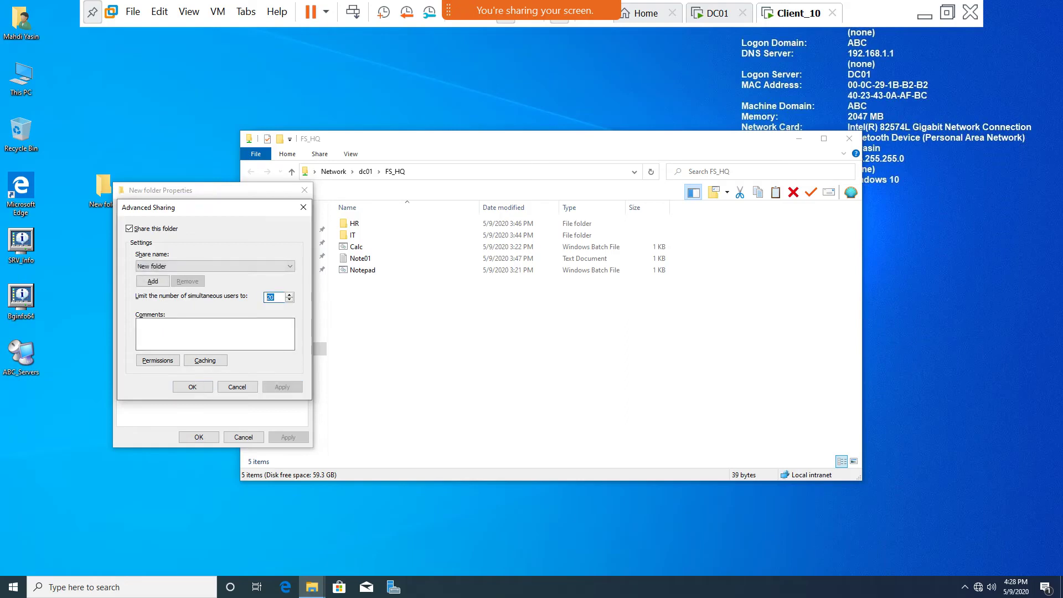
{"action": "type", "text": "100"}
{"action": "key", "text": "Tab"}
{"action": "key", "text": "Tab"}
{"action": "key", "text": "Tab"}
{"action": "key", "text": "Tab"}
{"action": "key", "text": "Tab"}
{"action": "key", "text": "Tab"}
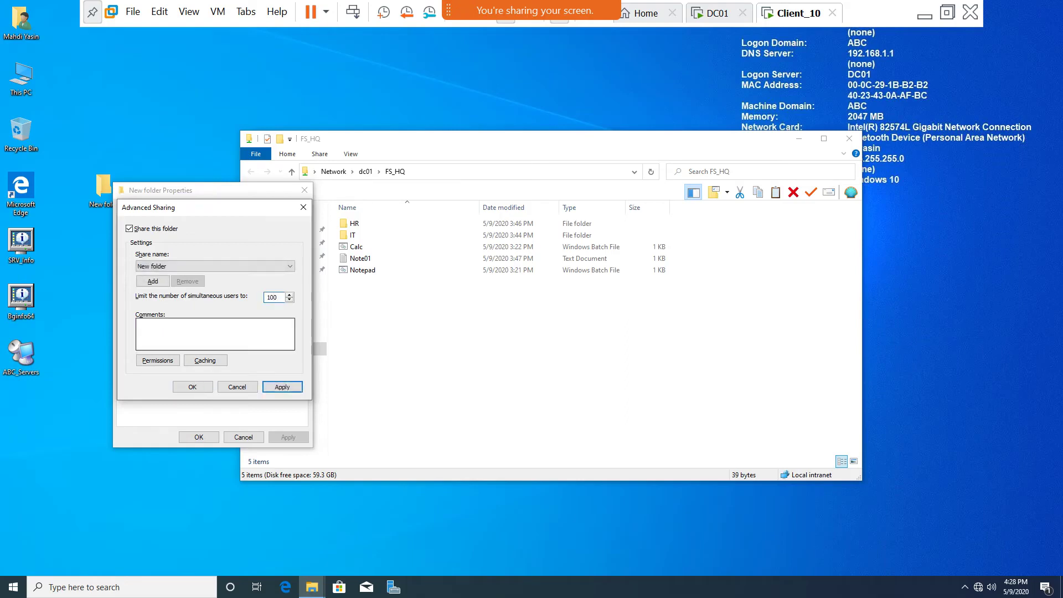
{"action": "key", "text": "Return"}
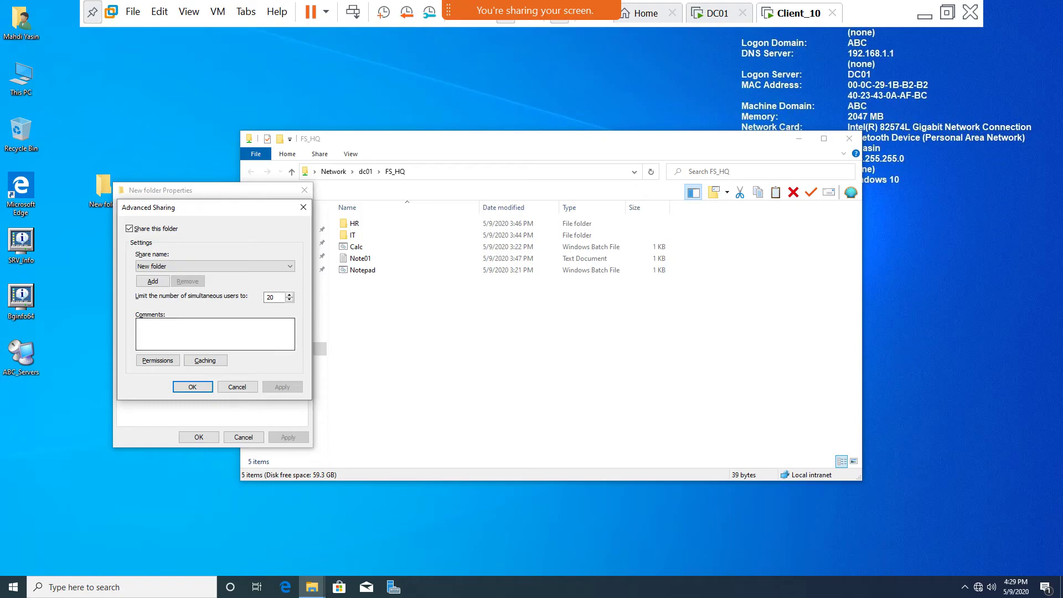
Cancel out of the Caching settings and close Advanced Sharing and the folder properties.
{"action": "key", "text": "alt+c"}
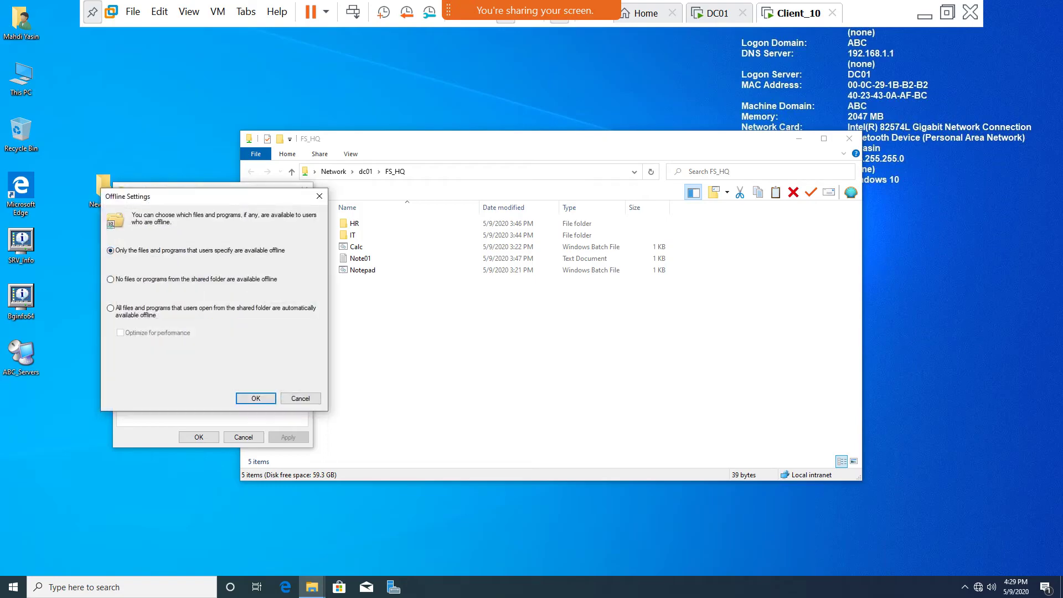
{"action": "key", "text": "Escape"}
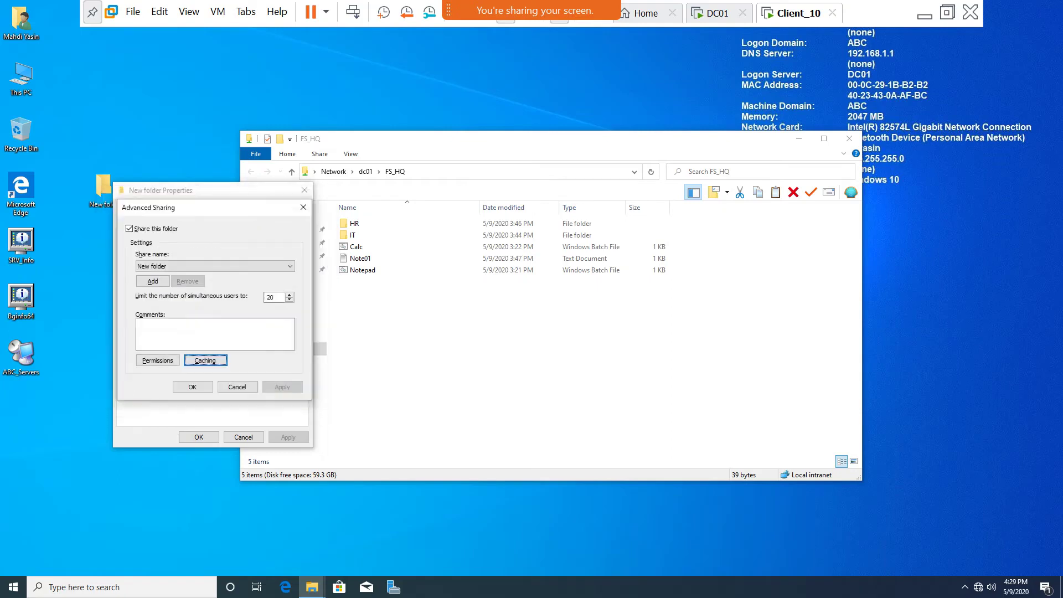
{"action": "key", "text": "Return"}
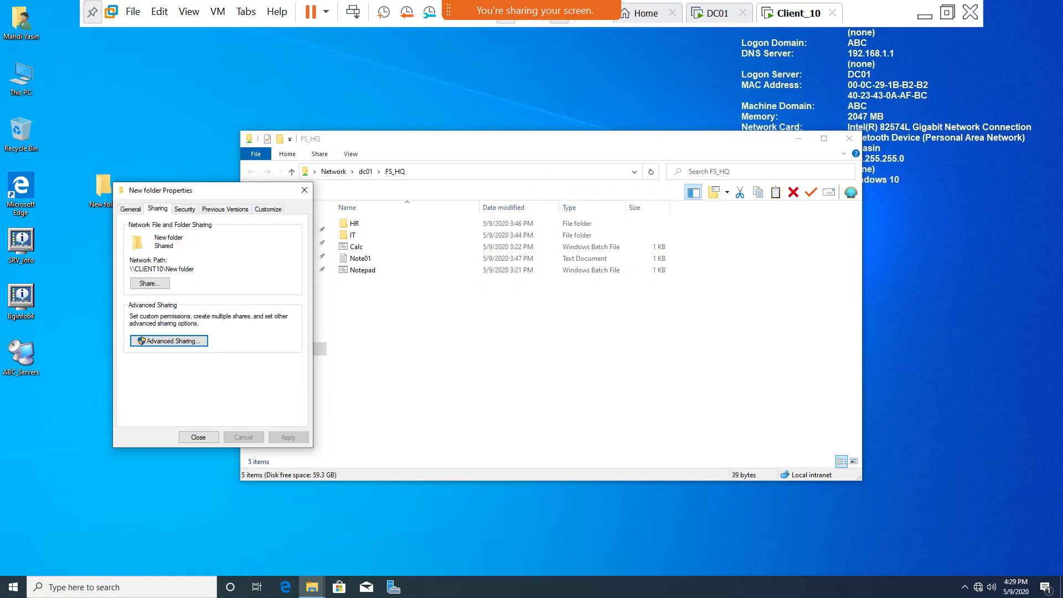
{"action": "key", "text": "Escape"}
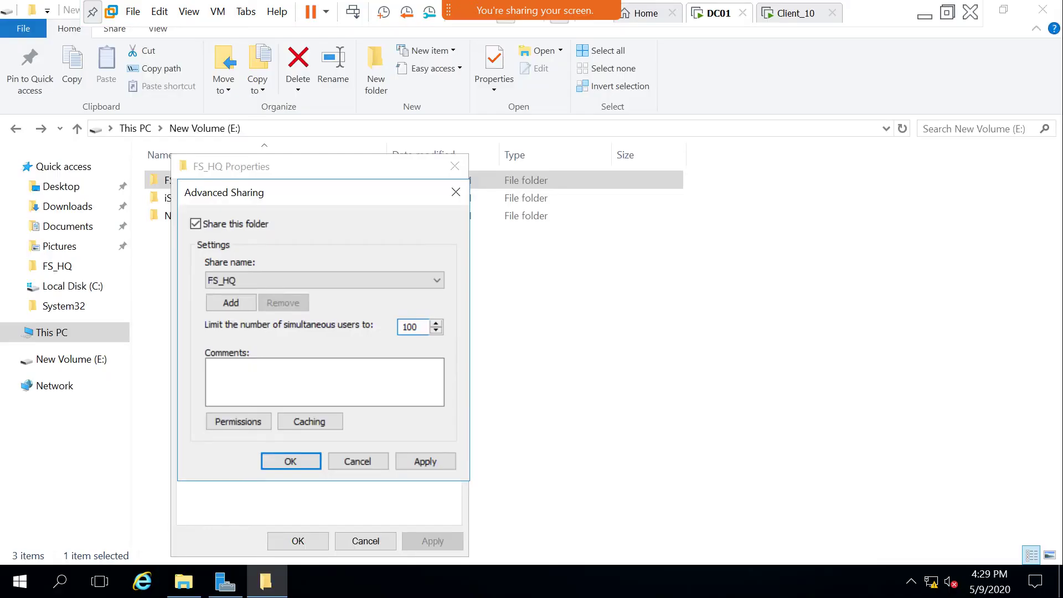
Allow Everyone Full Control in FS_HQ's share permissions and apply it.
{"action": "key", "text": "alt+c"}
{"action": "key", "text": "Tab"}
{"action": "key", "text": "Return"}
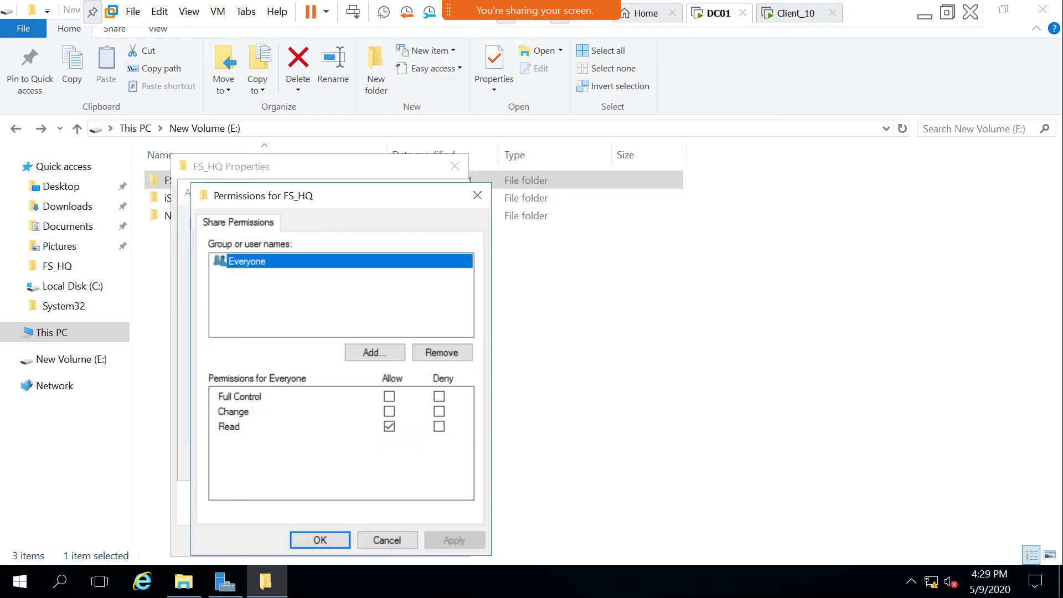
{"action": "left_click", "coordinate": [389, 397]}
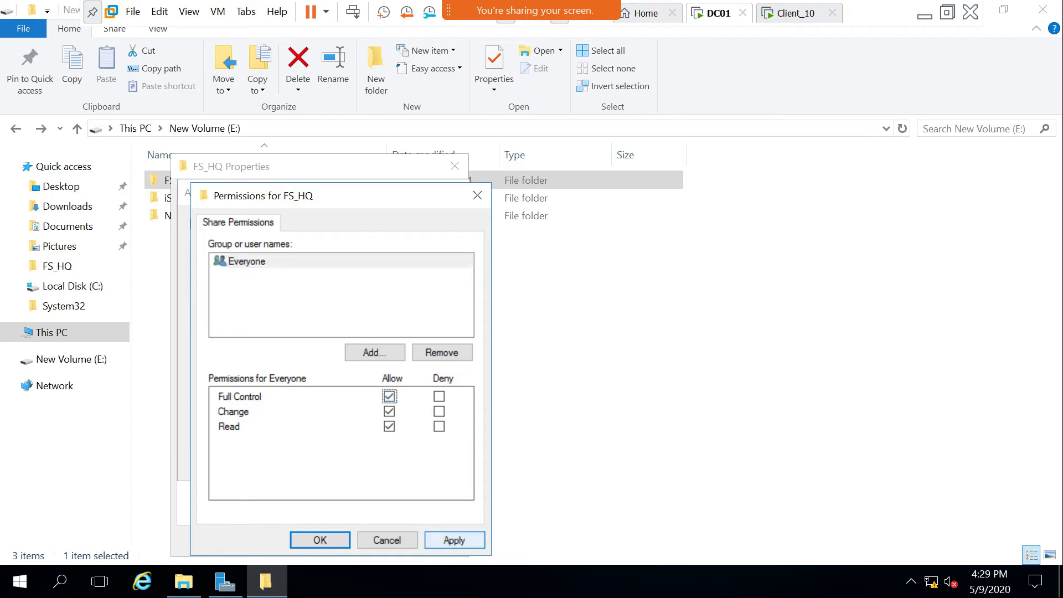
{"action": "left_click", "coordinate": [453, 540]}
{"action": "left_click", "coordinate": [320, 540]}
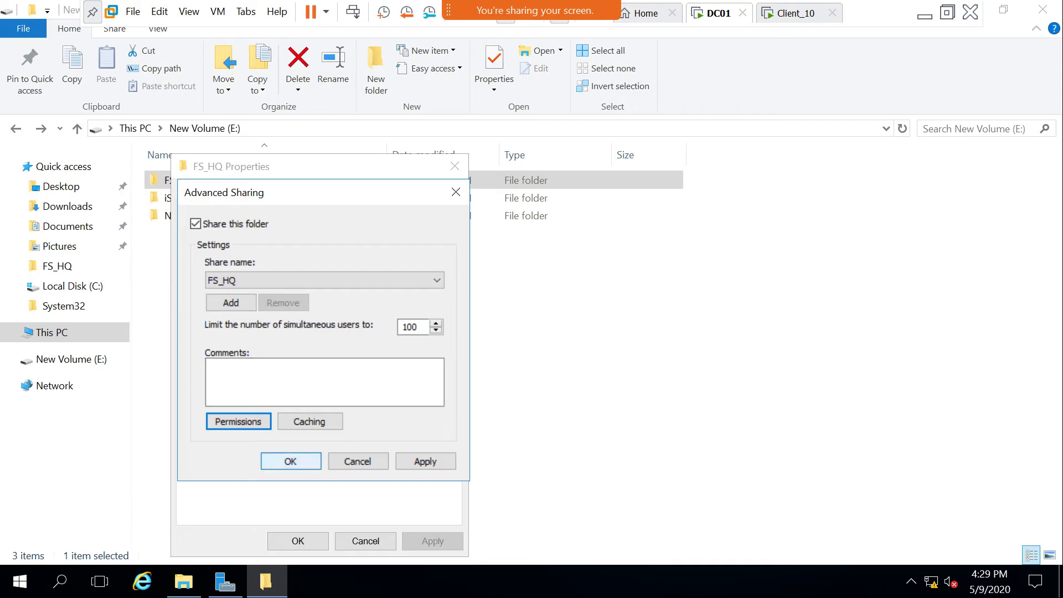
{"action": "key", "text": "Return"}
Review FS_HQ's NTFS Security tab, then close the properties.
{"action": "key", "text": "ctrl+Tab"}
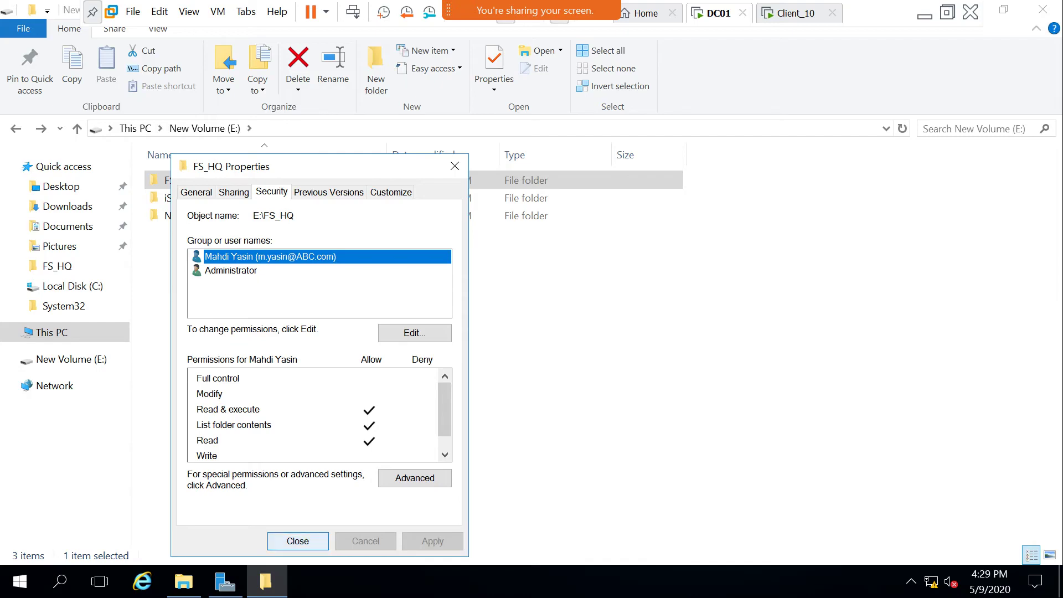
{"action": "left_click", "coordinate": [298, 541]}
{"action": "right_click", "coordinate": [316, 327]}
With the rainbow pen, draw a line from the client to the server's D drive and label it Full.
{"action": "key", "text": "Escape"}
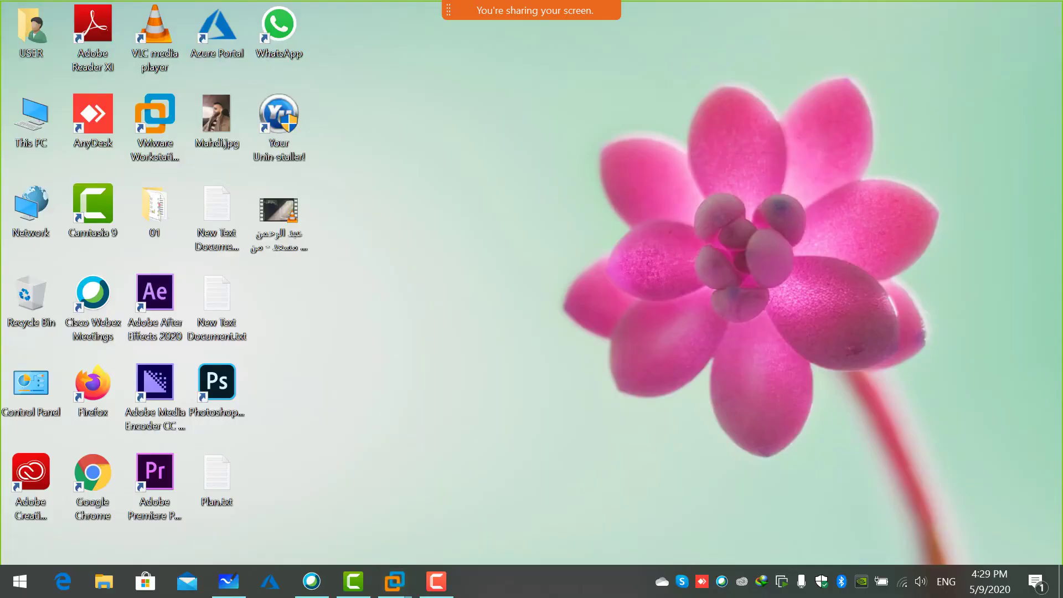
{"action": "left_click", "coordinate": [228, 581]}
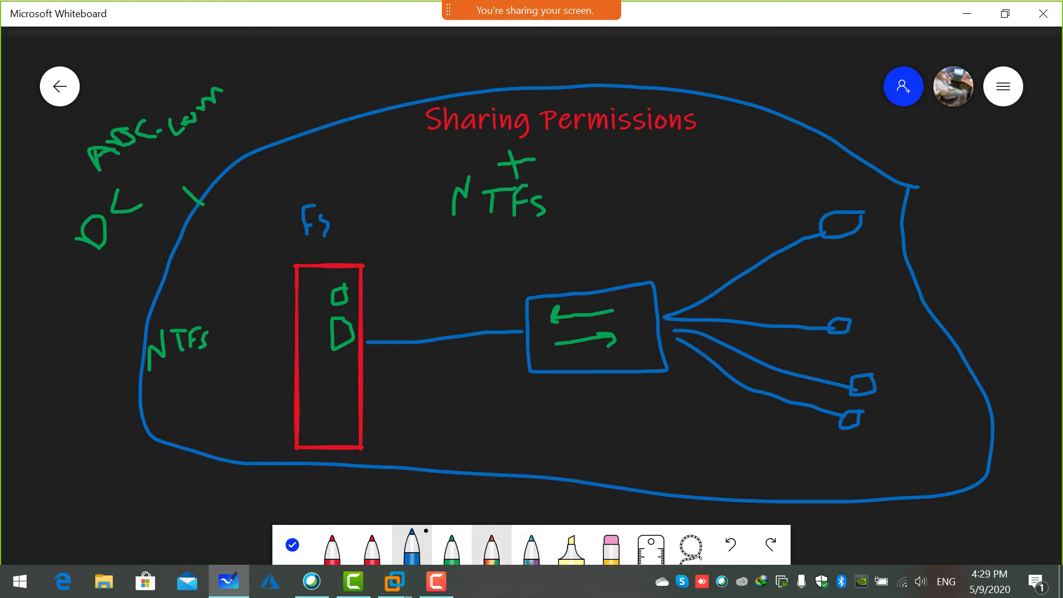
{"action": "left_click", "coordinate": [492, 547]}
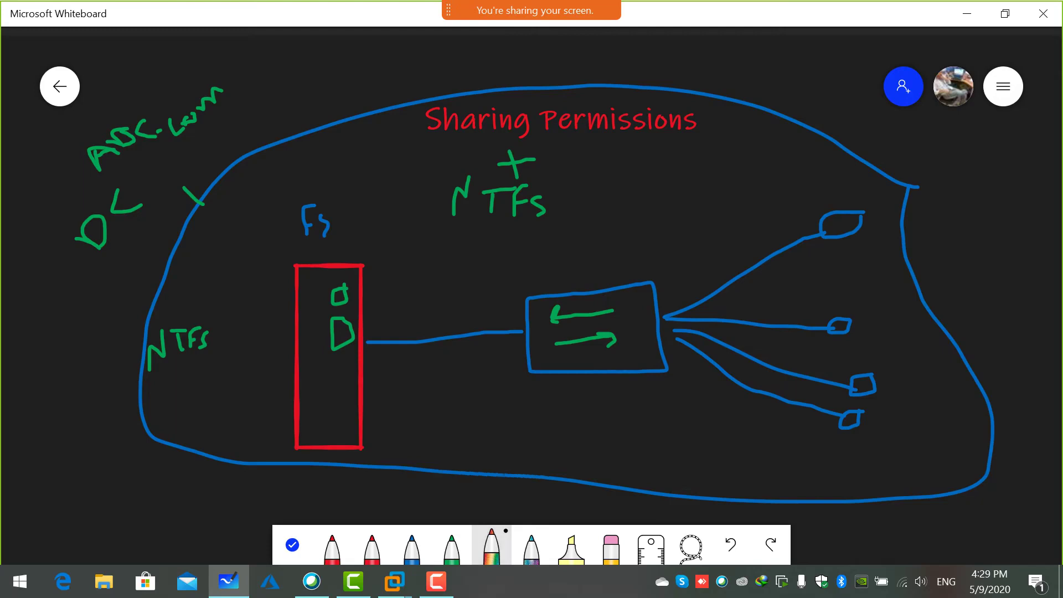
{"action": "left_click_drag", "start_coordinate": [341, 331], "coordinate": [360, 327]}
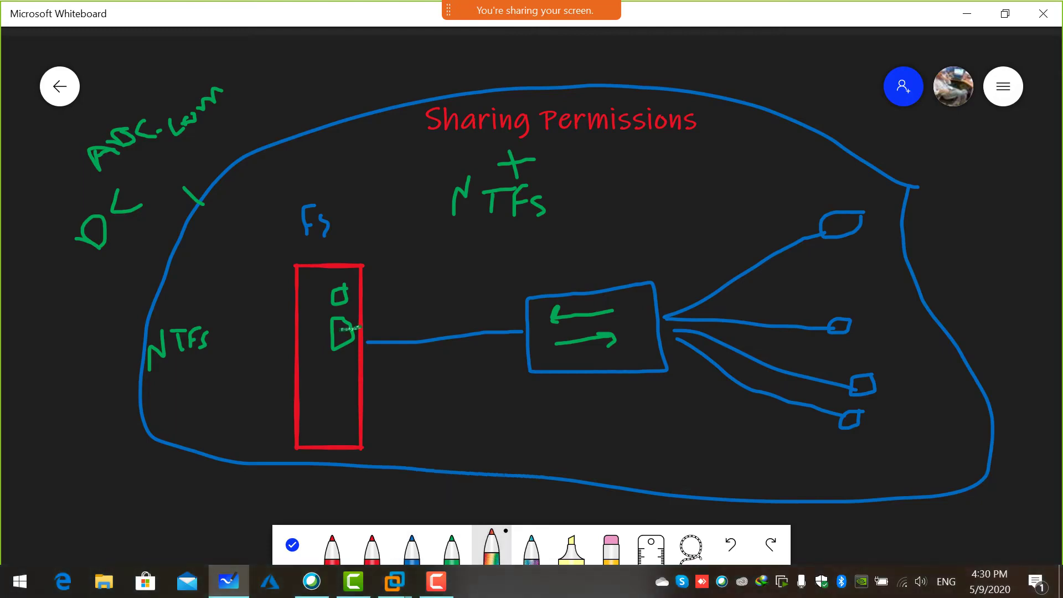
{"action": "mouse_move", "coordinate": [811, 220]}
{"action": "left_mouse_down"}
{"action": "mouse_move", "coordinate": [454, 271]}
{"action": "mouse_move", "coordinate": [365, 325]}
{"action": "left_mouse_up"}
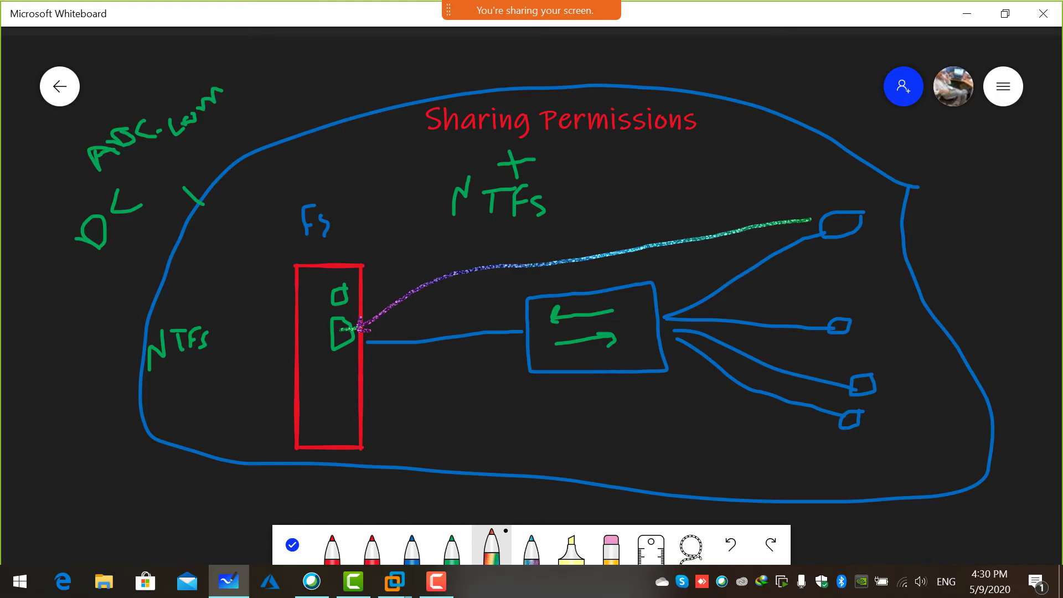
{"action": "mouse_move", "coordinate": [666, 192]}
{"action": "left_mouse_down"}
{"action": "mouse_move", "coordinate": [650, 228]}
{"action": "mouse_move", "coordinate": [661, 209]}
{"action": "mouse_move", "coordinate": [690, 208]}
{"action": "left_mouse_up"}
{"action": "mouse_move", "coordinate": [551, 127]}
{"action": "left_mouse_down"}
{"action": "mouse_move", "coordinate": [706, 169]}
{"action": "mouse_move", "coordinate": [728, 149]}
{"action": "mouse_move", "coordinate": [744, 162]}
{"action": "mouse_move", "coordinate": [761, 141]}
{"action": "left_mouse_up"}
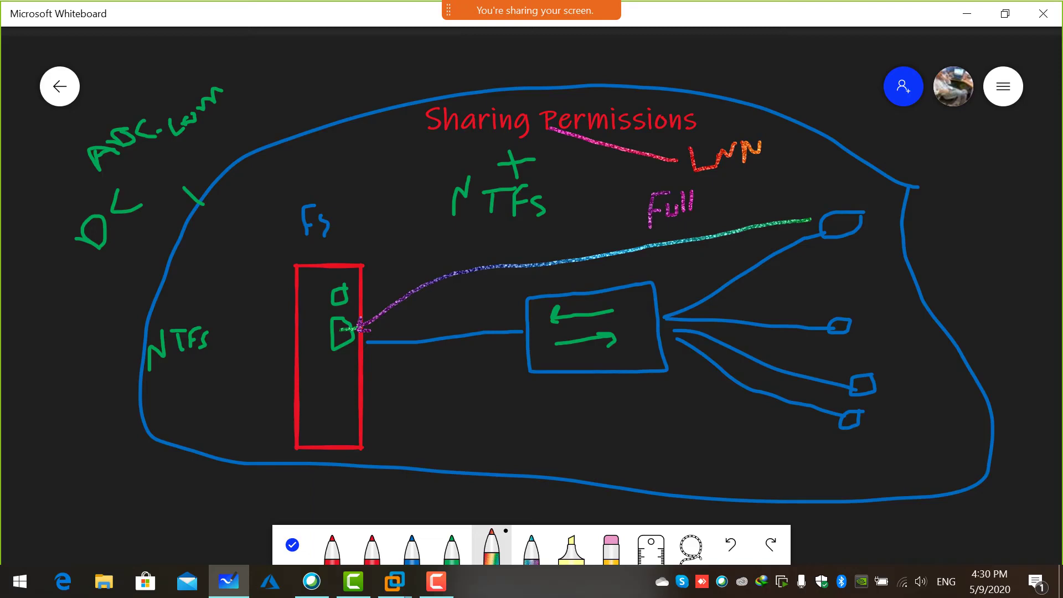
Mark NTFS with an R beside the server box, then return to DC01.
{"action": "mouse_move", "coordinate": [300, 336]}
{"action": "left_mouse_down"}
{"action": "mouse_move", "coordinate": [237, 337]}
{"action": "mouse_move", "coordinate": [219, 320]}
{"action": "mouse_move", "coordinate": [224, 326]}
{"action": "mouse_move", "coordinate": [229, 299]}
{"action": "mouse_move", "coordinate": [234, 314]}
{"action": "left_mouse_up"}
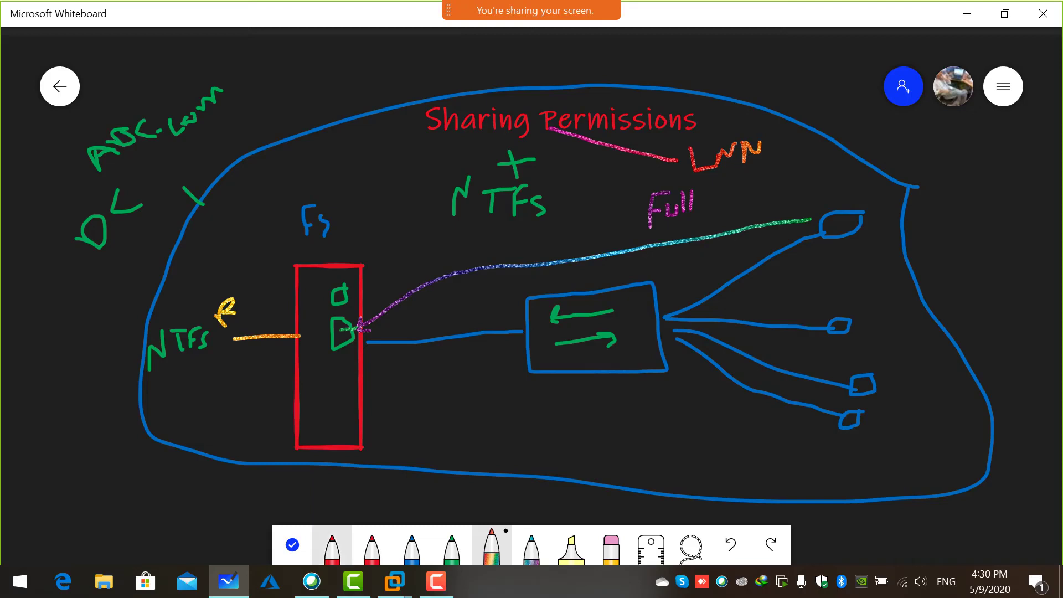
{"action": "left_click", "coordinate": [394, 581]}
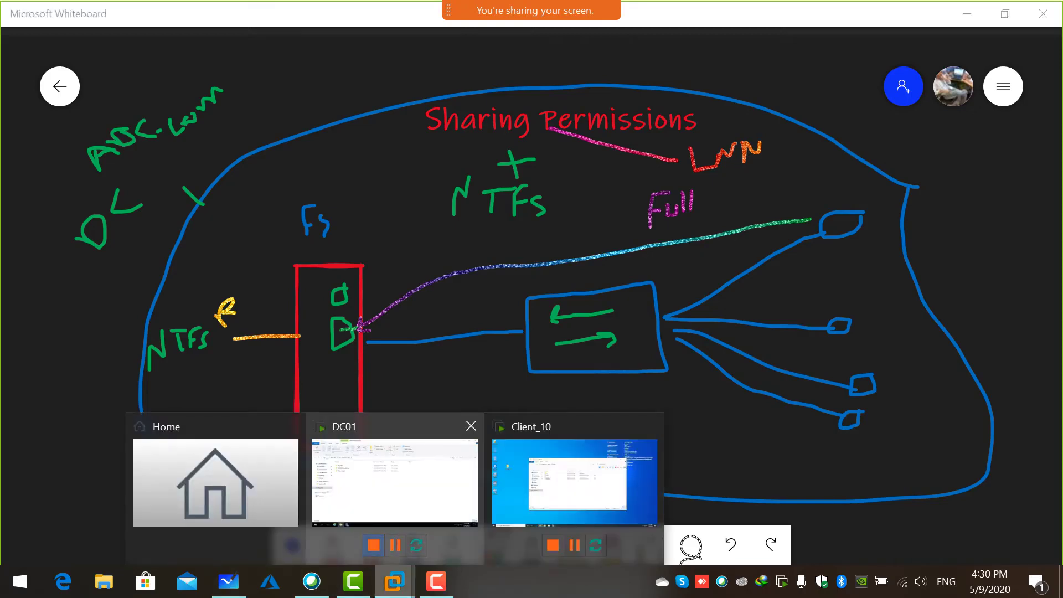
{"action": "left_click", "coordinate": [394, 481]}
Untick Read & execute and Read for the user on FS_HQ's Security tab, leaving only List folder contents.
{"action": "left_click", "coordinate": [185, 180]}
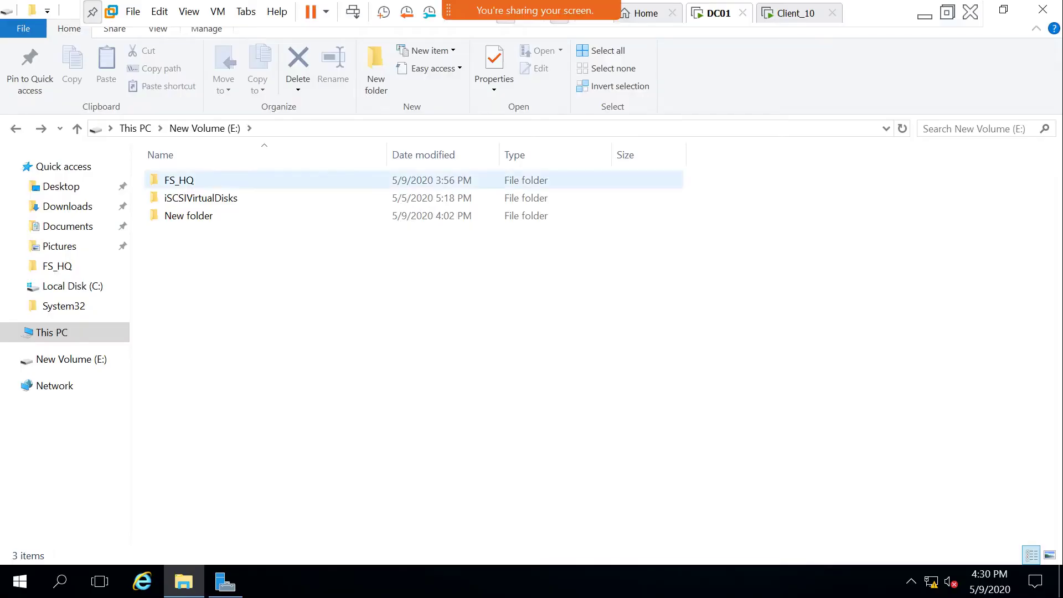
{"action": "right_click", "coordinate": [184, 180]}
{"action": "left_click", "coordinate": [234, 553]}
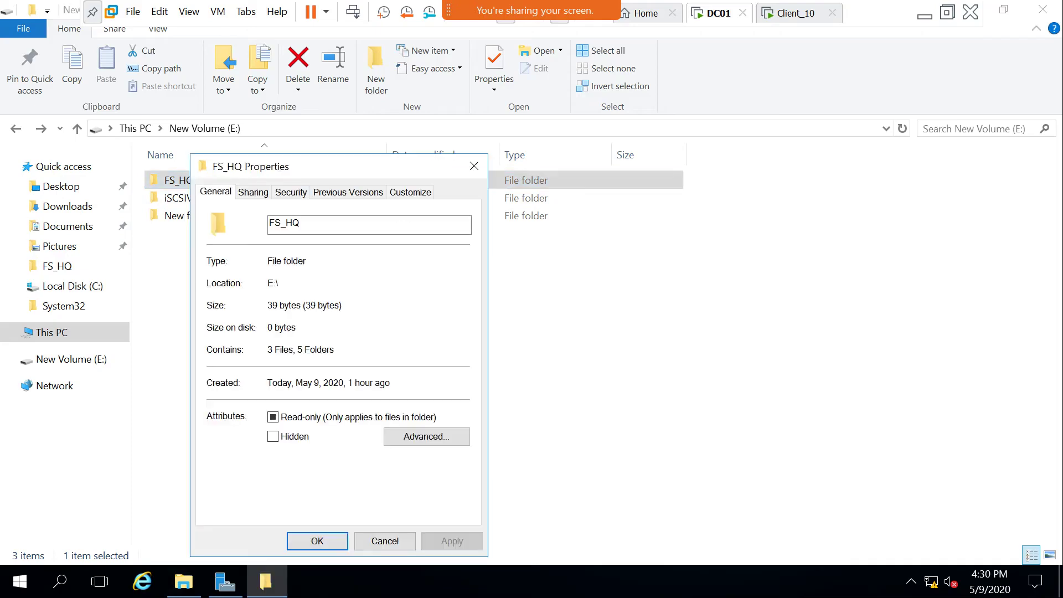
{"action": "left_click", "coordinate": [290, 191]}
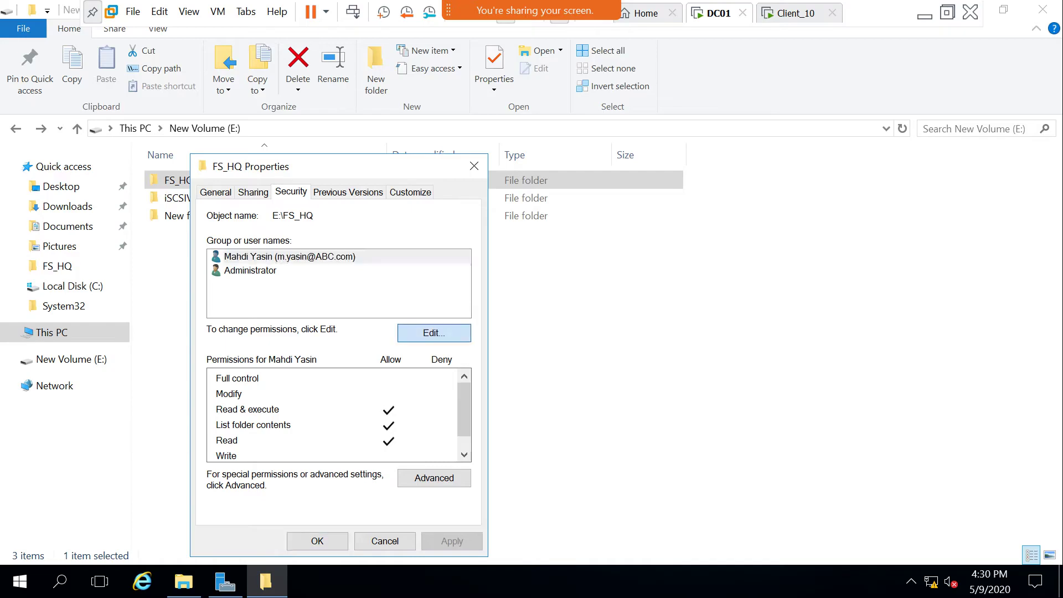
{"action": "left_click", "coordinate": [434, 332]}
{"action": "left_click", "coordinate": [413, 458]}
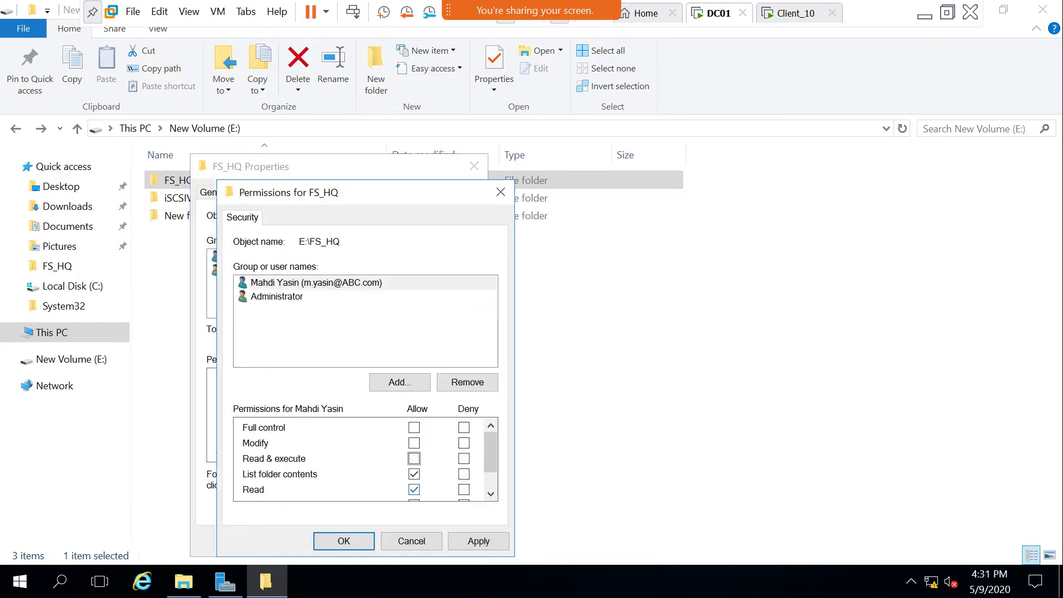
{"action": "left_click", "coordinate": [413, 489]}
{"action": "left_click", "coordinate": [344, 541]}
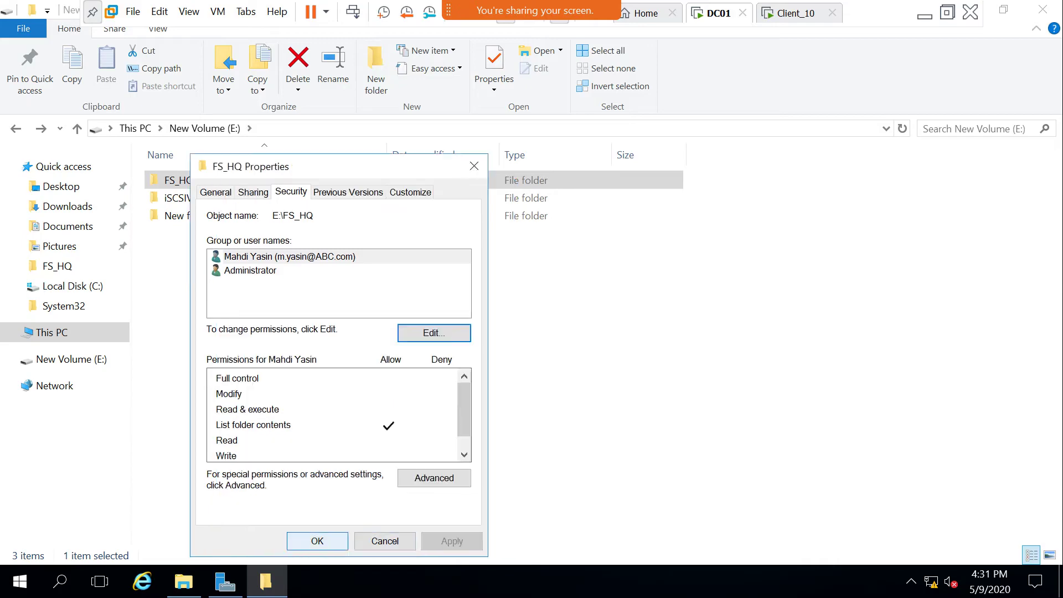
{"action": "key", "text": "Return"}
{"action": "right_click", "coordinate": [263, 283]}
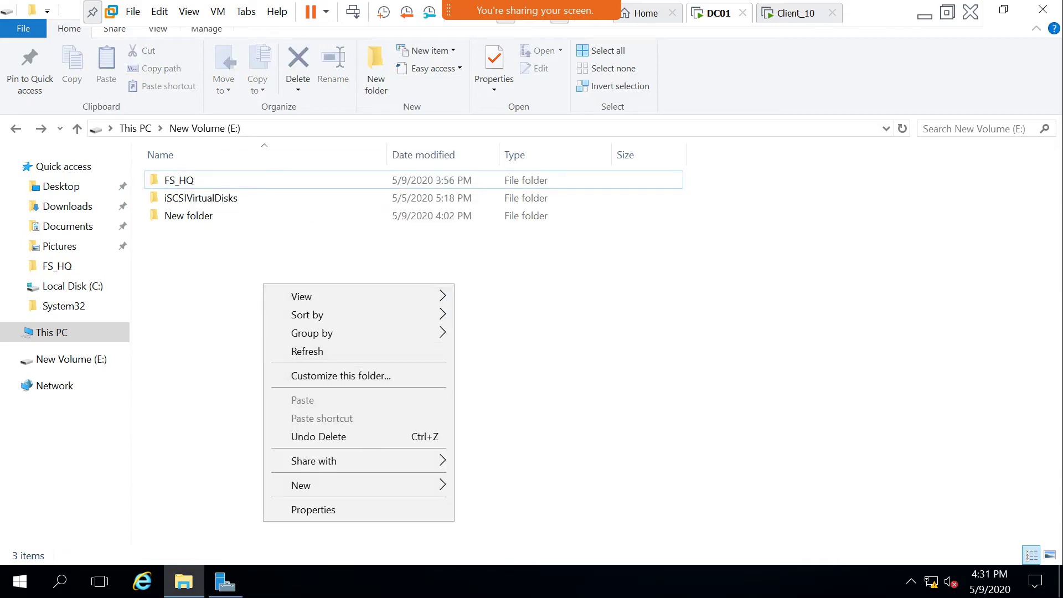
{"action": "key", "text": "Escape"}
{"action": "key", "text": "ctrl+Tab"}
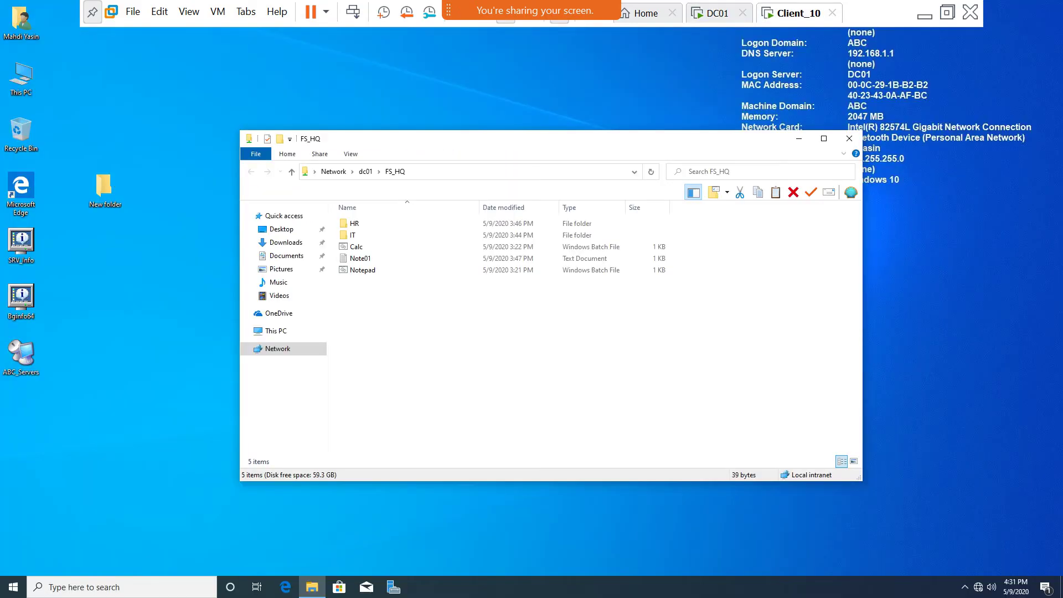
In Whiteboard, erase the R beside NTFS and write an L, then return to Client_10.
{"action": "left_click", "coordinate": [924, 15]}
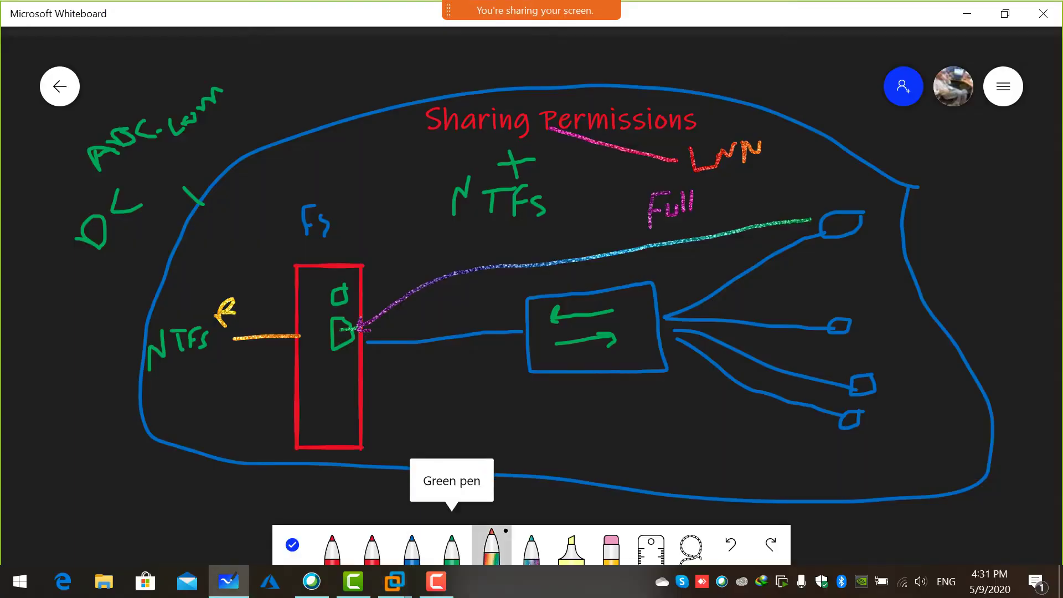
{"action": "left_click", "coordinate": [611, 547]}
{"action": "left_click", "coordinate": [223, 310]}
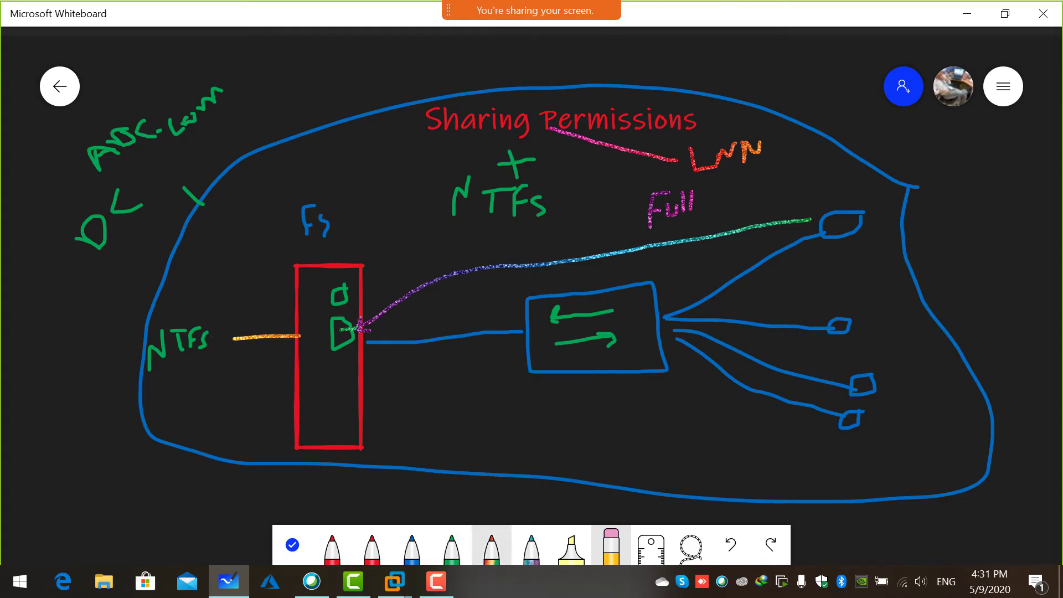
{"action": "left_click", "coordinate": [491, 545]}
{"action": "mouse_move", "coordinate": [216, 305]}
{"action": "left_mouse_down"}
{"action": "mouse_move", "coordinate": [219, 321]}
{"action": "mouse_move", "coordinate": [235, 321]}
{"action": "mouse_move", "coordinate": [214, 297]}
{"action": "left_mouse_up"}
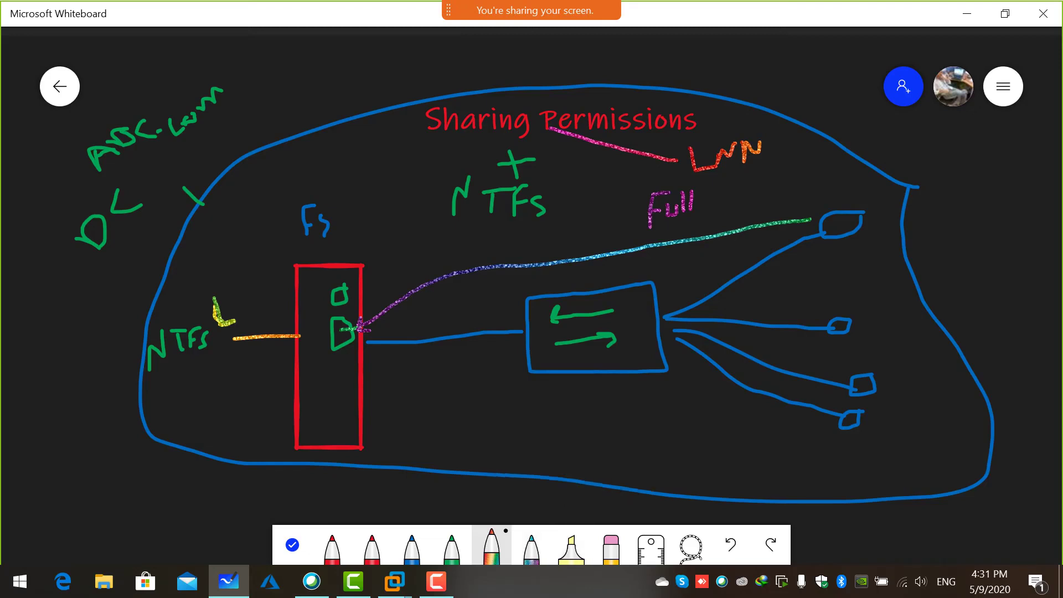
{"action": "mouse_move", "coordinate": [436, 581]}
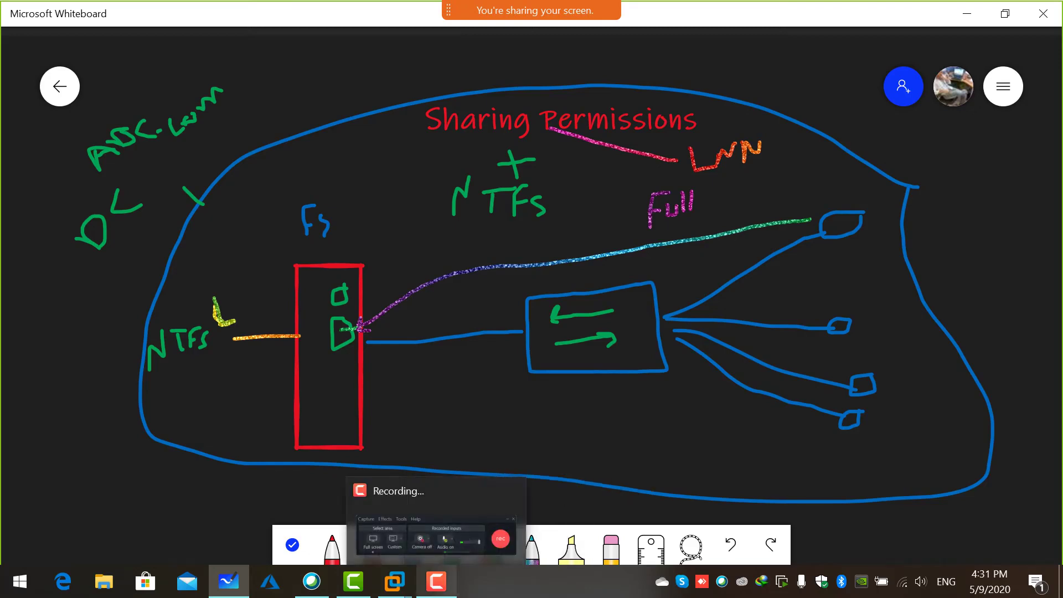
{"action": "mouse_move", "coordinate": [394, 581]}
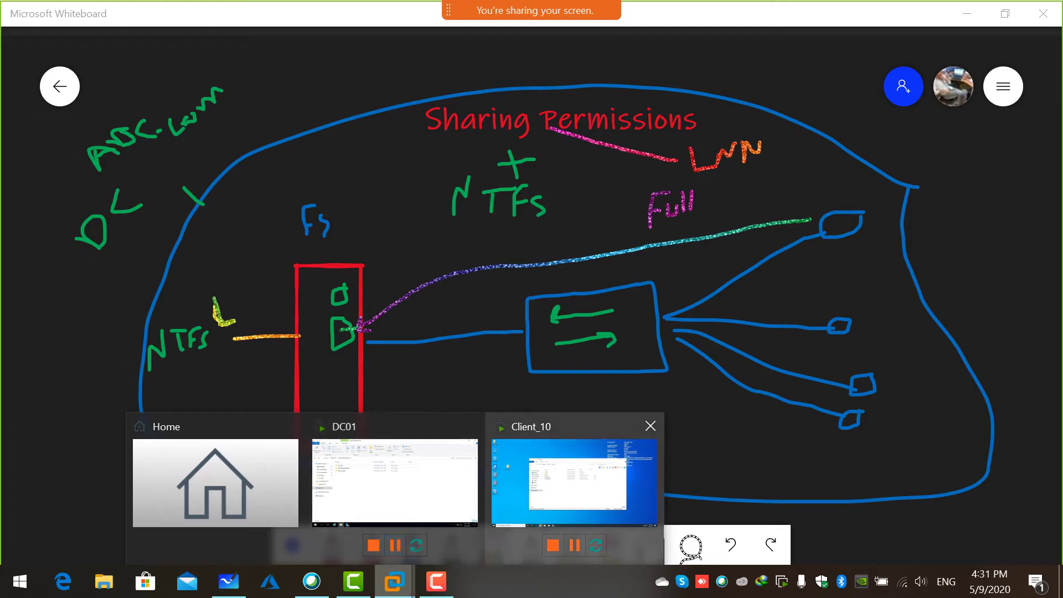
{"action": "left_click", "coordinate": [574, 481]}
Close the client's folder window and open \\dc01\FS_HQ from the Run dialog.
{"action": "left_click", "coordinate": [849, 139]}
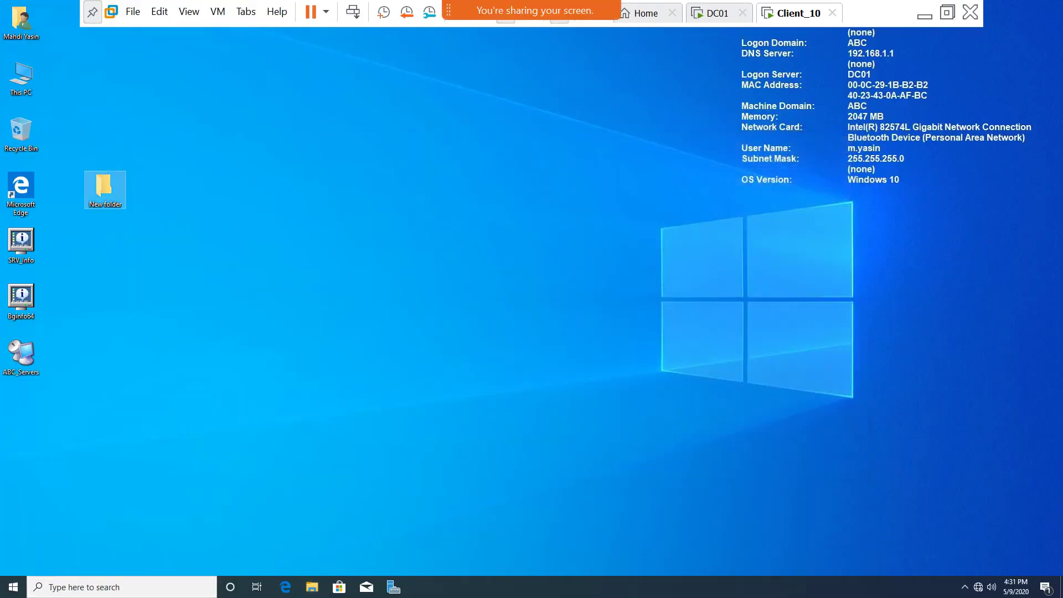
{"action": "left_click", "coordinate": [13, 587]}
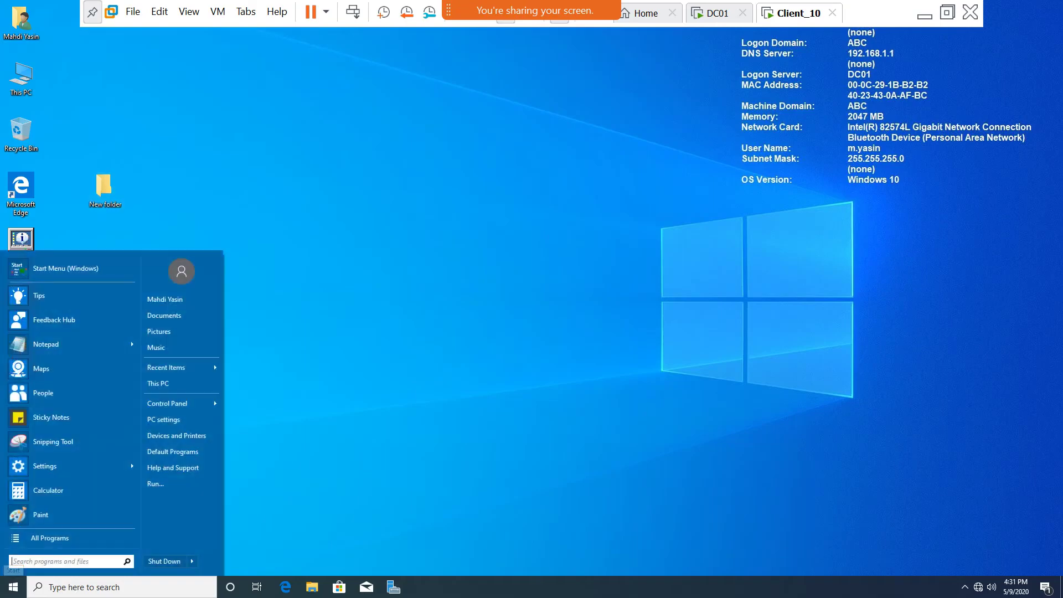
{"action": "left_click", "coordinate": [155, 483]}
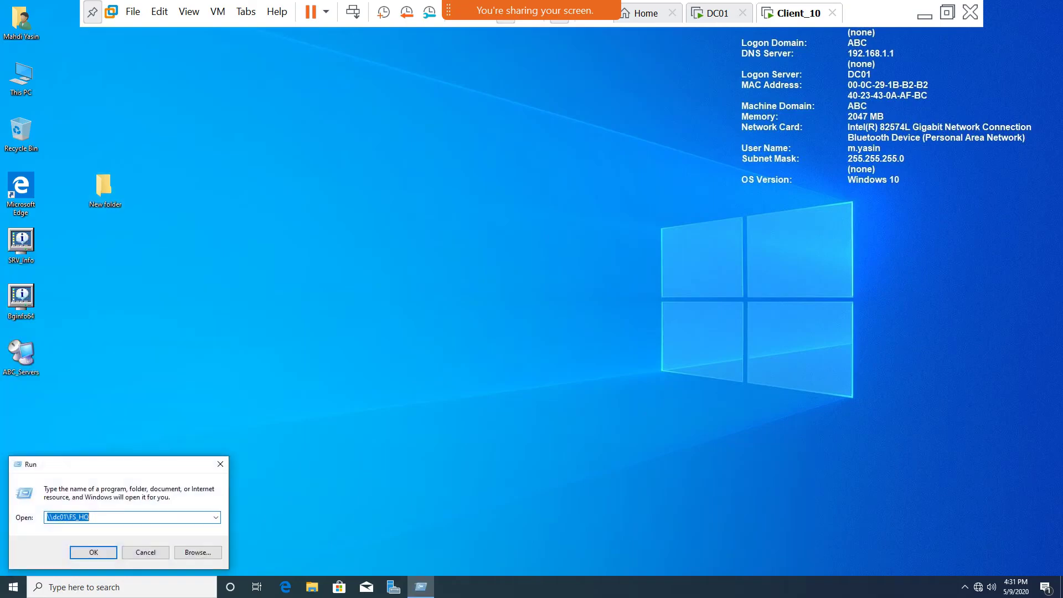
{"action": "type", "text": "dc01\\"}
{"action": "key", "text": "BackSpace"}
{"action": "key", "text": "BackSpace"}
{"action": "key", "text": "BackSpace"}
{"action": "key", "text": "BackSpace"}
{"action": "key", "text": "BackSpace"}
{"action": "type", "text": "\\\\"}
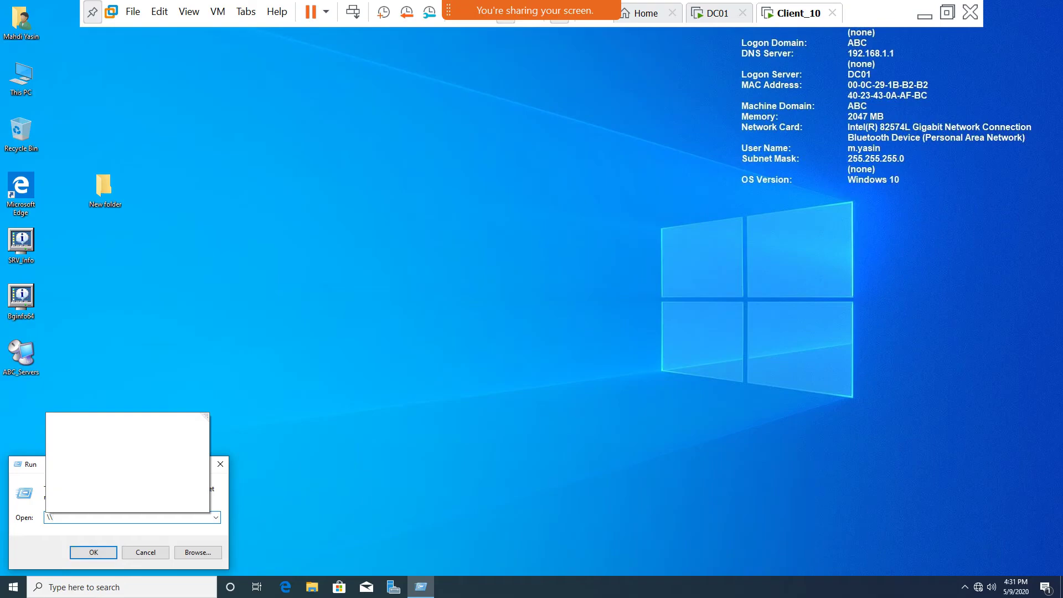
{"action": "type", "text": "dc01"}
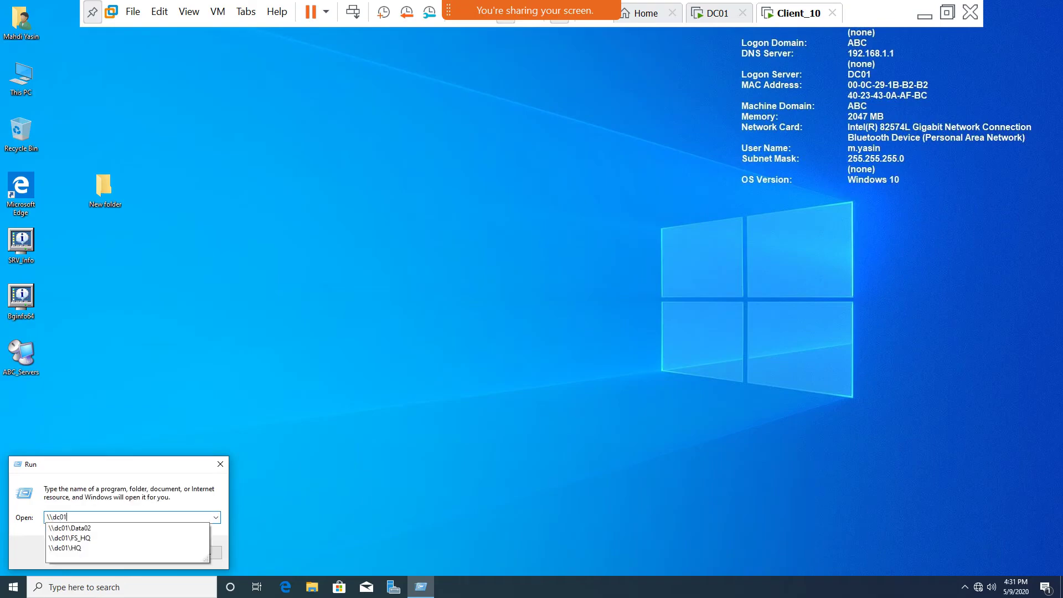
{"action": "left_click", "coordinate": [69, 538]}
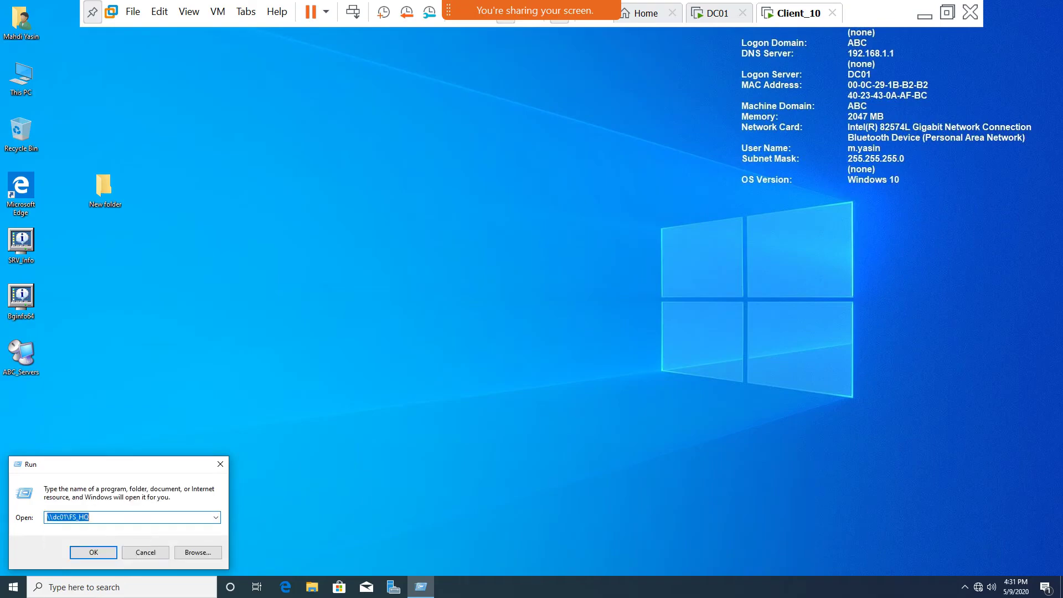
{"action": "left_click", "coordinate": [94, 552]}
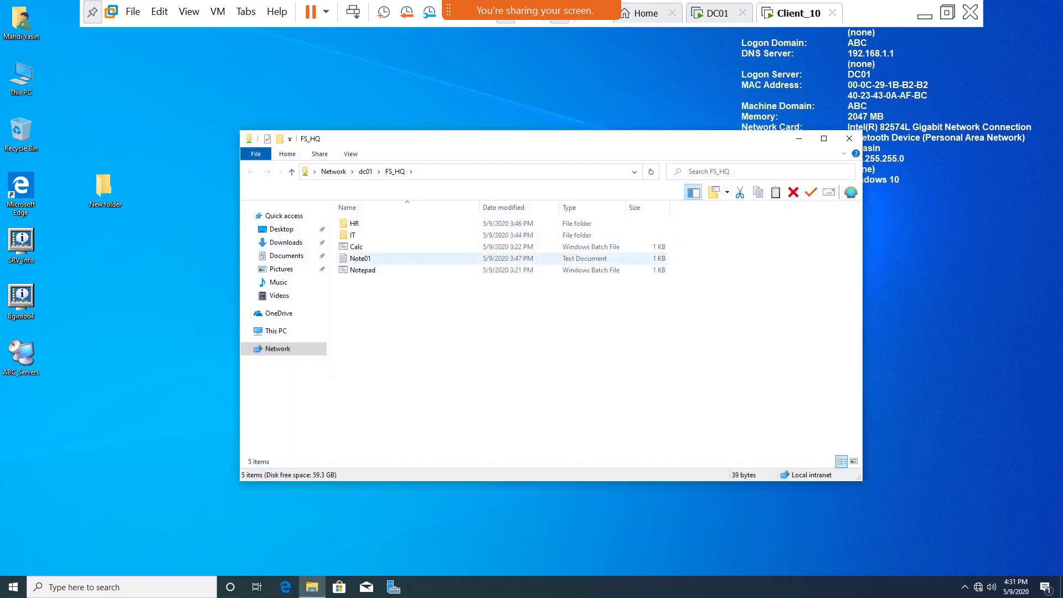
Try to open Calc, Note01 and Notepad on the share, dismissing each access-denied error.
{"action": "right_click", "coordinate": [410, 323]}
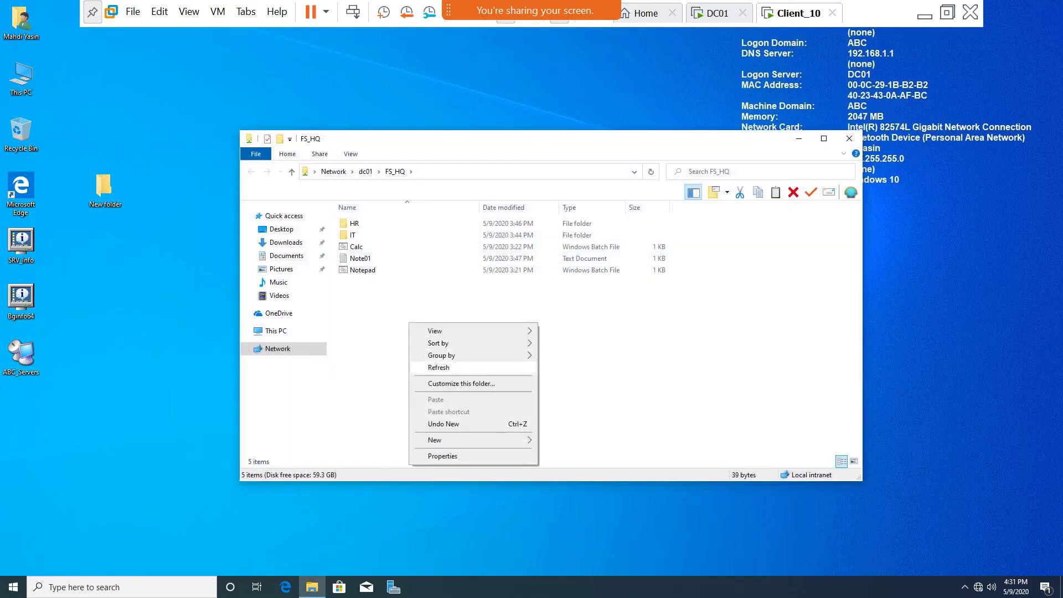
{"action": "key", "text": "Escape"}
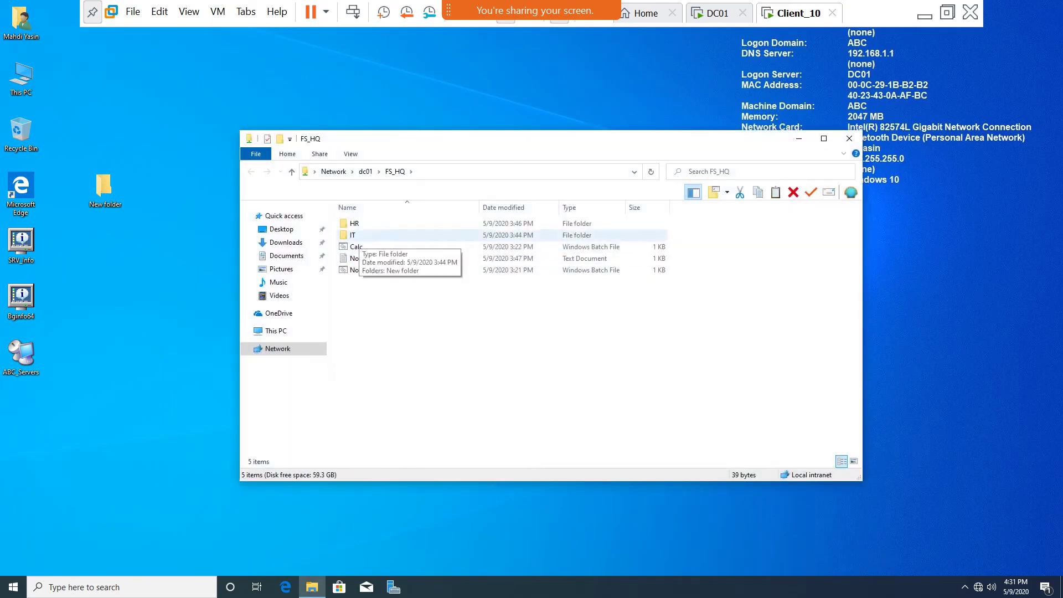
{"action": "left_click", "coordinate": [355, 246]}
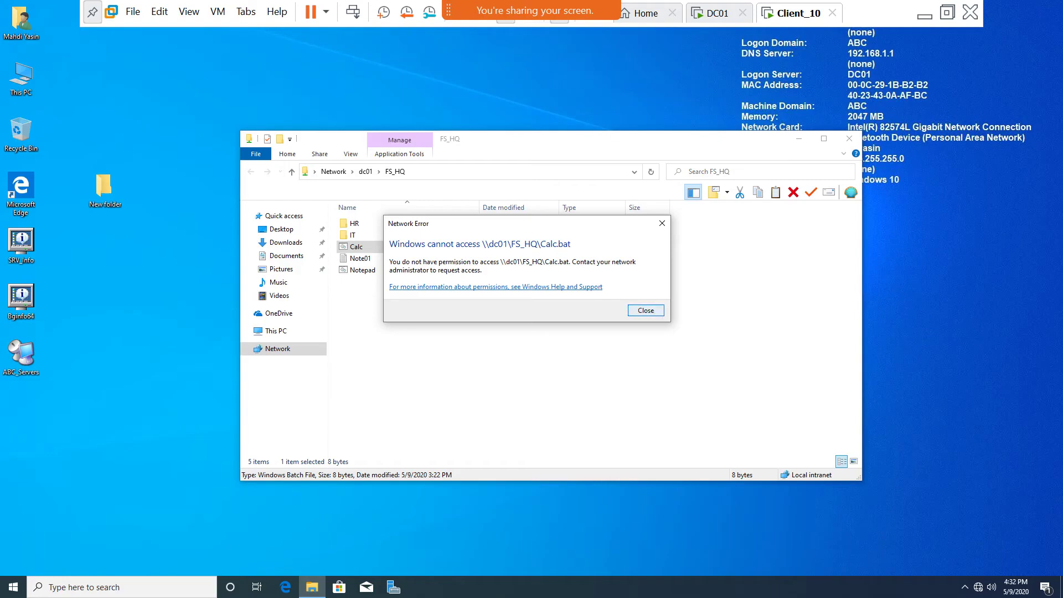
{"action": "left_click", "coordinate": [662, 223]}
{"action": "left_click", "coordinate": [359, 258]}
{"action": "key", "text": "Return"}
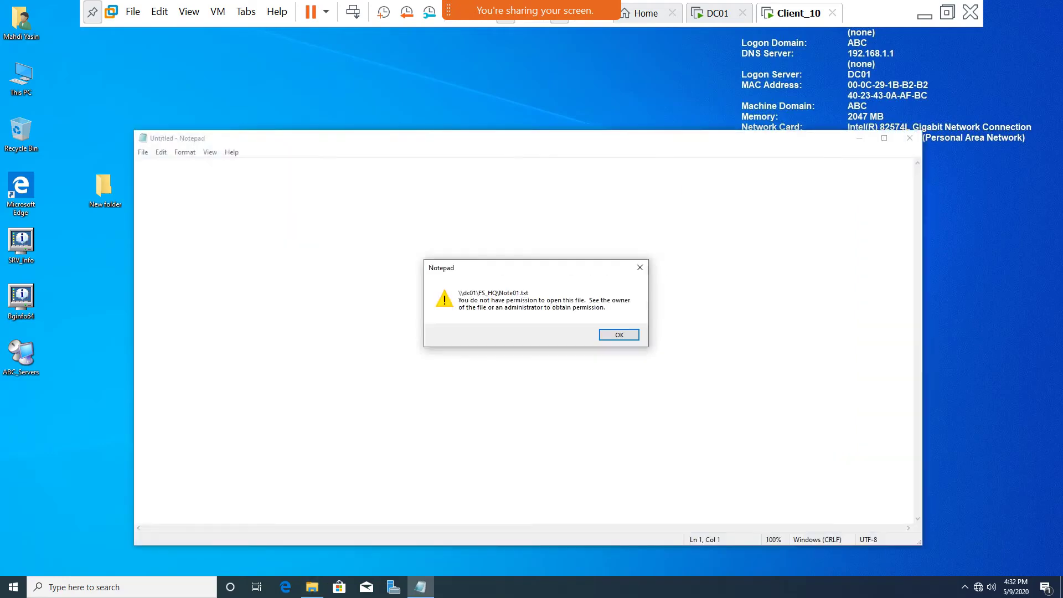
{"action": "key", "text": "Return"}
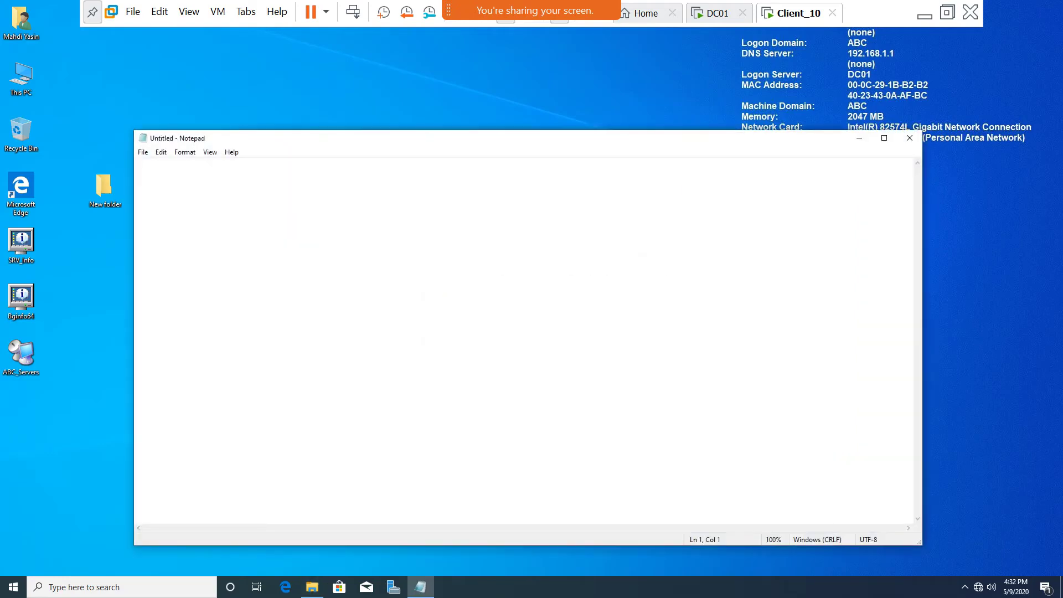
{"action": "left_click", "coordinate": [910, 138]}
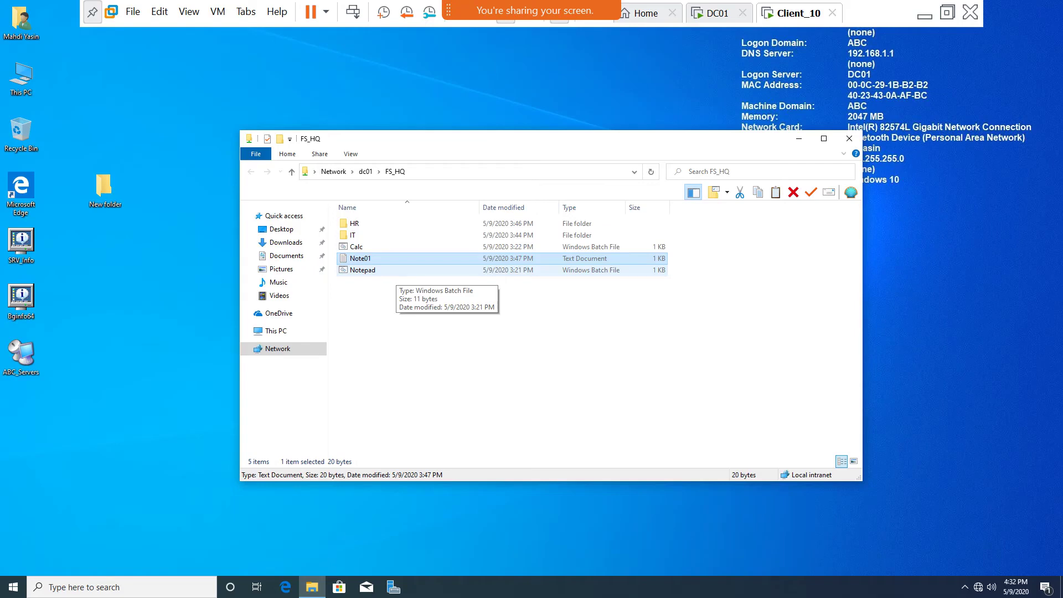
{"action": "double_click", "coordinate": [363, 269]}
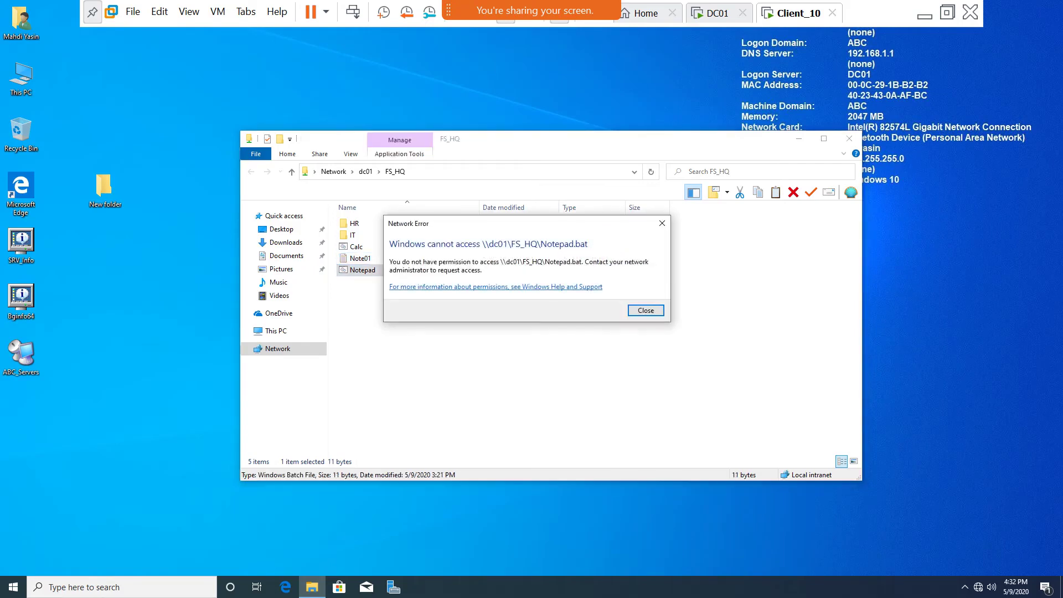
{"action": "key", "text": "Return"}
{"action": "double_click", "coordinate": [360, 258]}
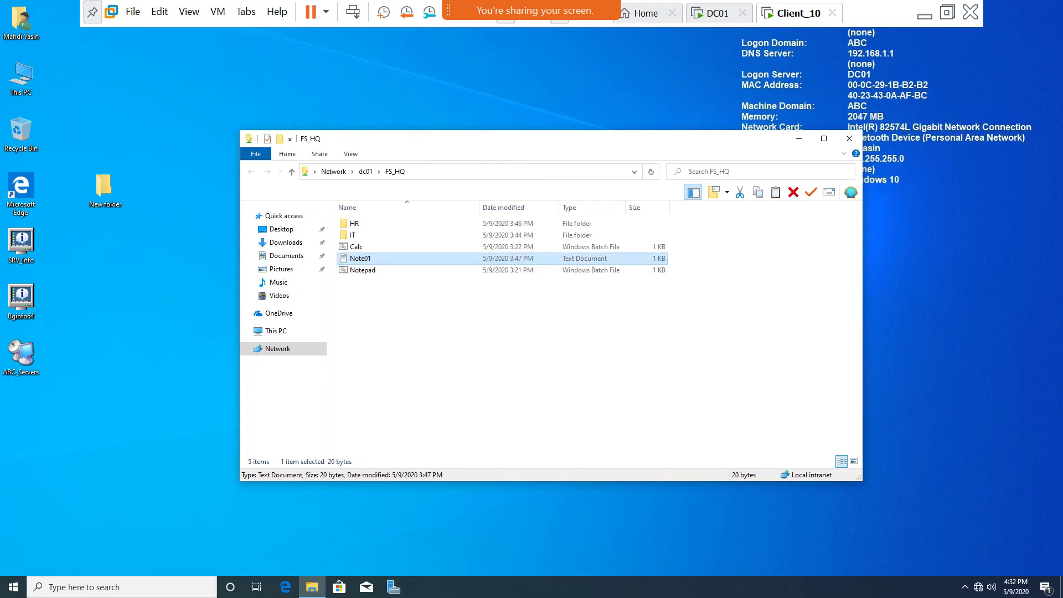
{"action": "key", "text": "Return"}
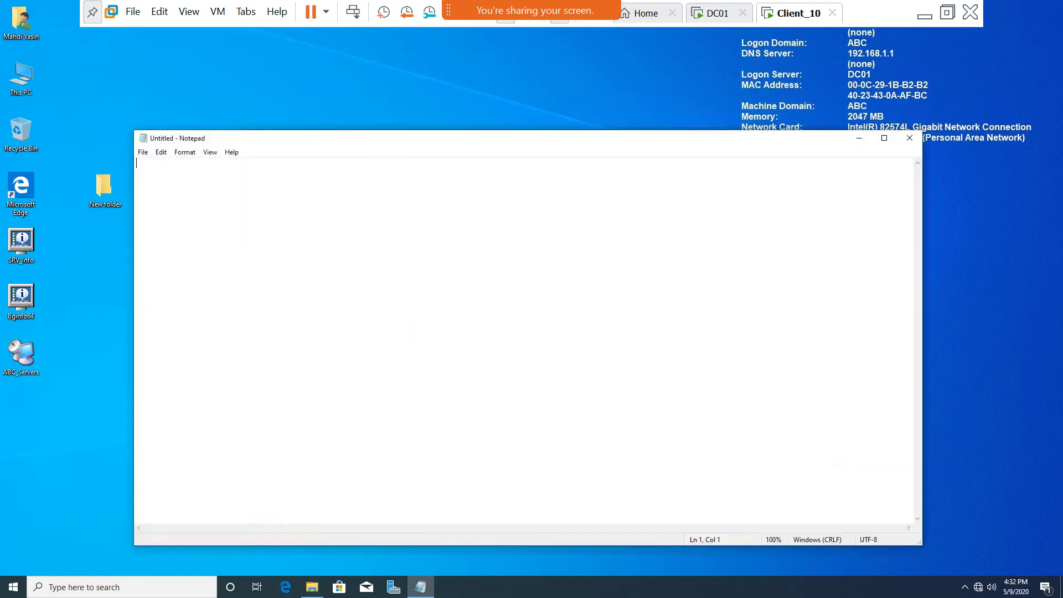
{"action": "left_click", "coordinate": [909, 138]}
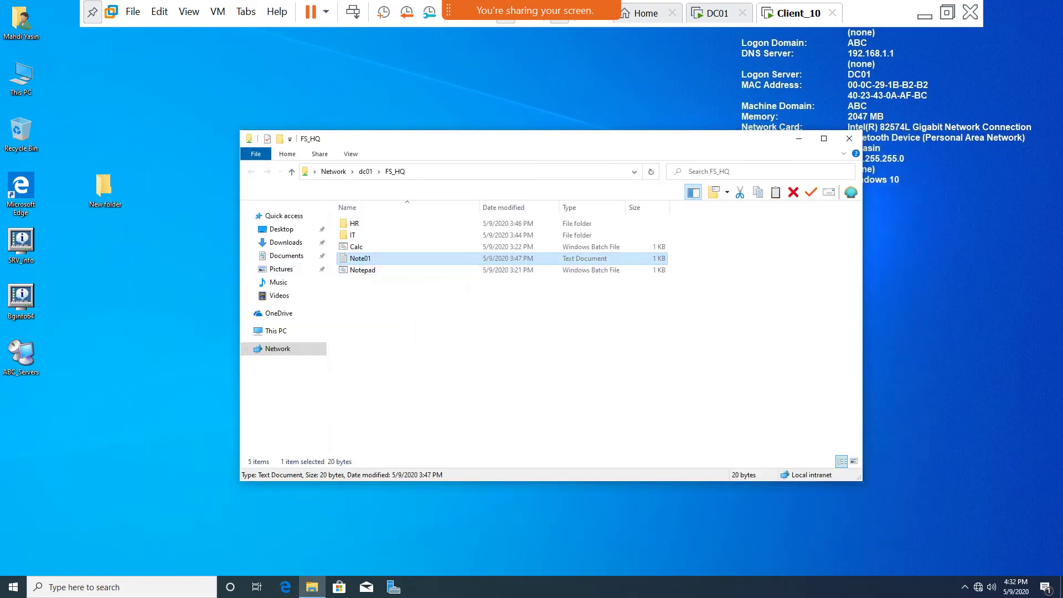
Try renaming Note01 to 'dfefe' and deleting it; both attempts are denied.
{"action": "key", "text": "F2"}
{"action": "type", "text": "dfefe"}
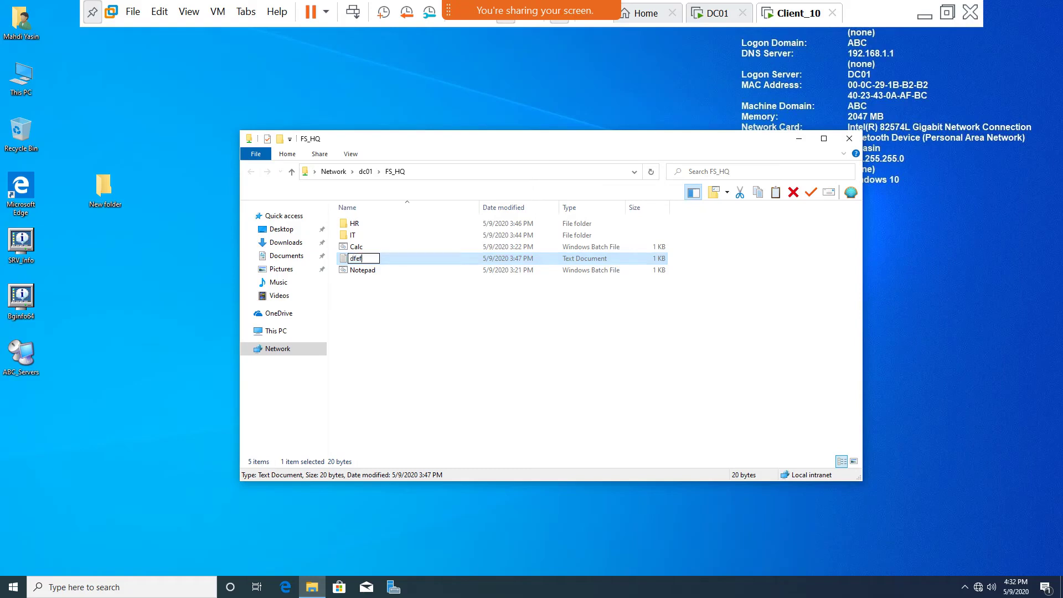
{"action": "key", "text": "Return"}
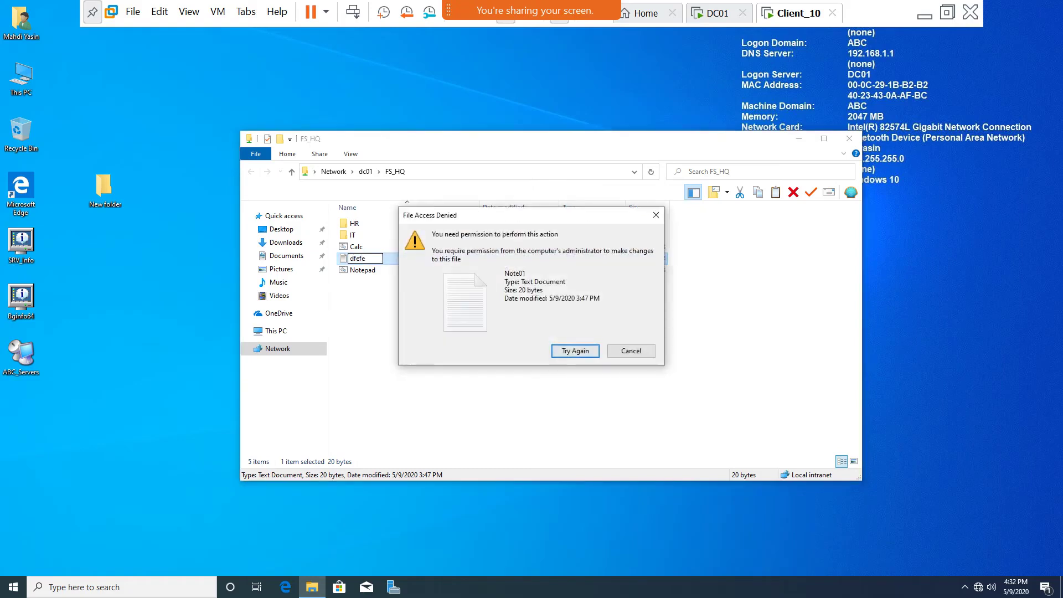
{"action": "left_click", "coordinate": [630, 350]}
{"action": "right_click", "coordinate": [369, 262]}
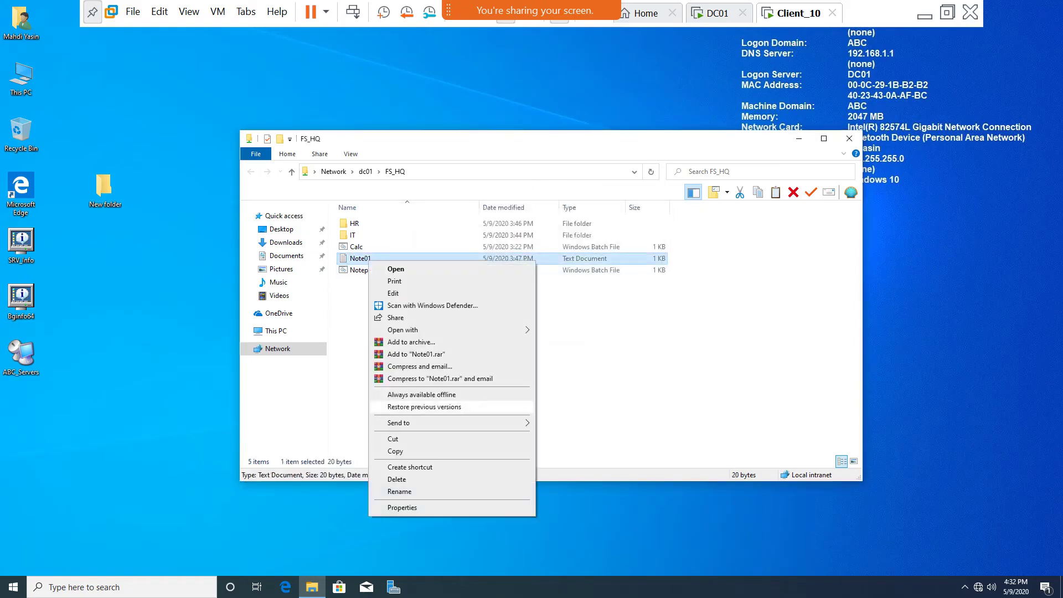
{"action": "left_click", "coordinate": [396, 479]}
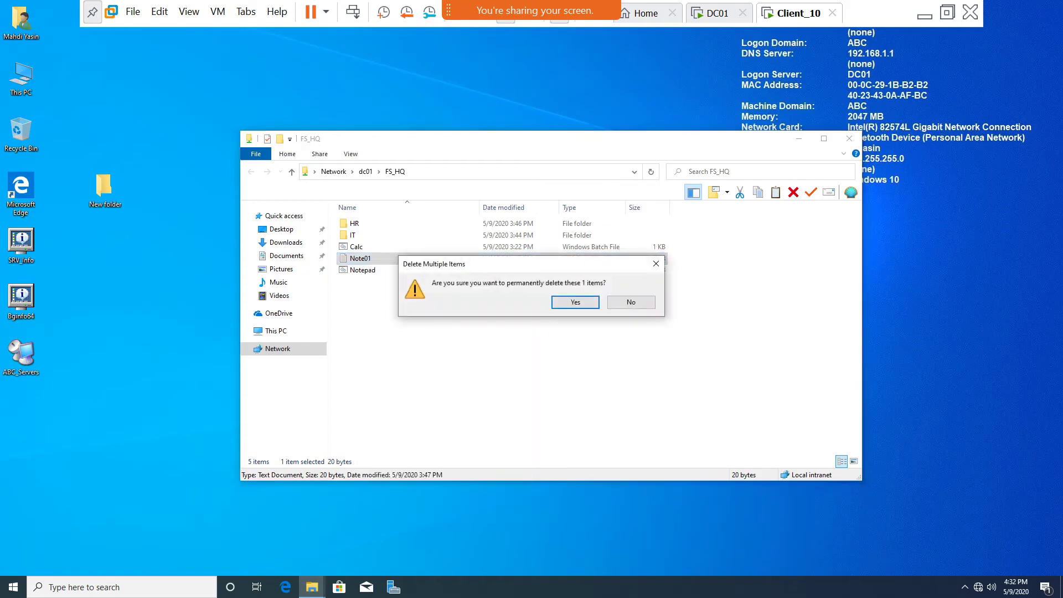
{"action": "key", "text": "Return"}
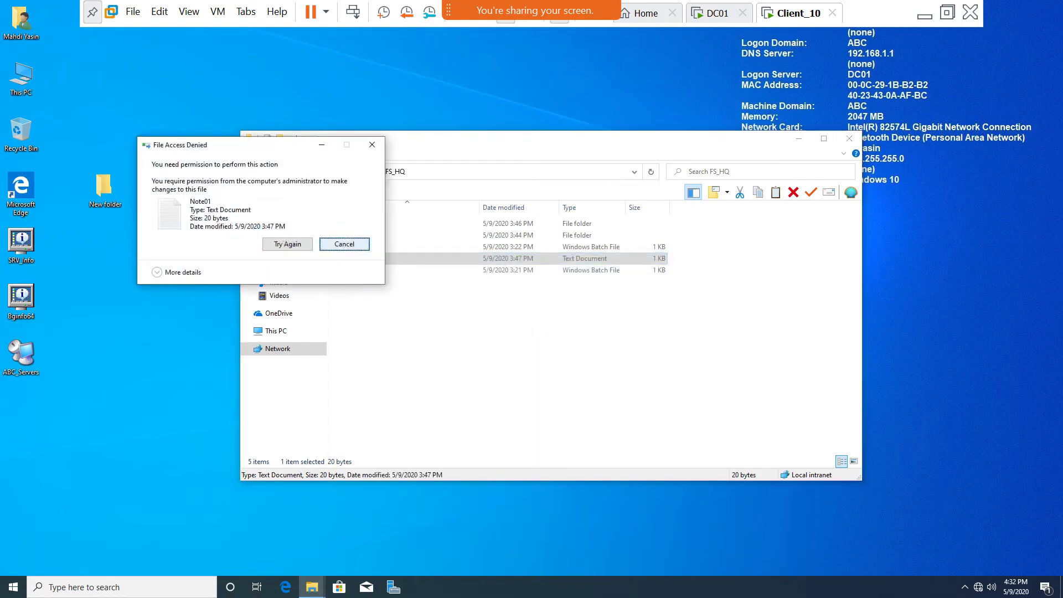
{"action": "key", "text": "Return"}
On DC01, view FS_HQ's share permissions without changes, then show its Security tab.
{"action": "key", "text": "ctrl+shift+Tab"}
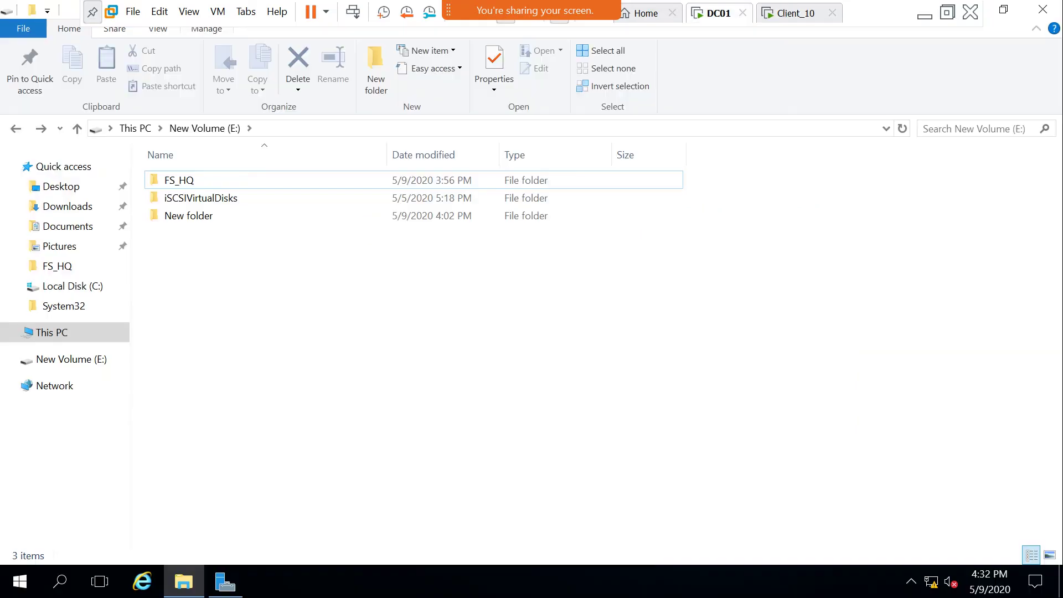
{"action": "right_click", "coordinate": [177, 180]}
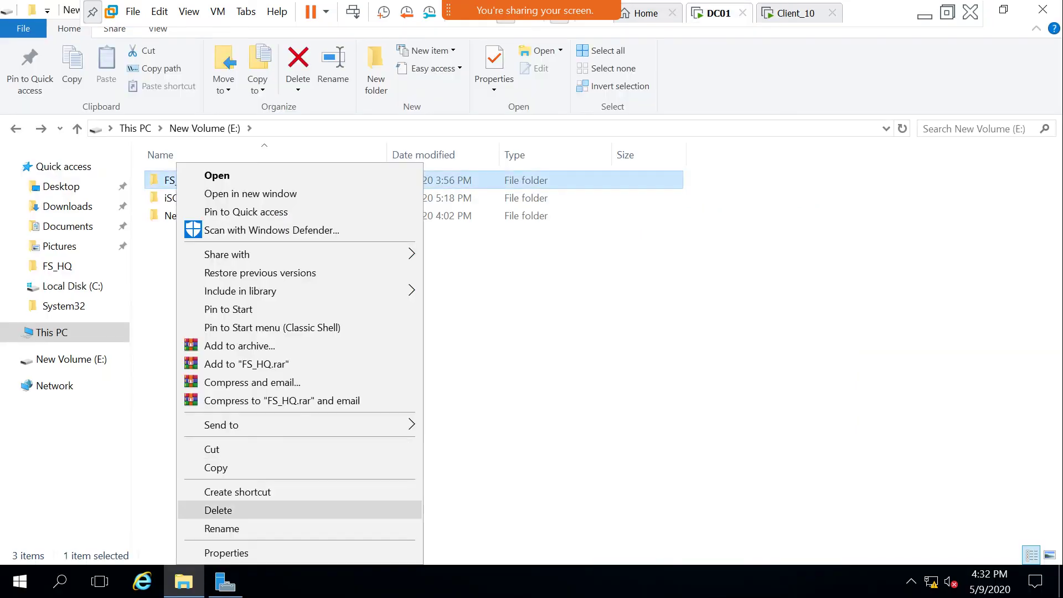
{"action": "key", "text": "Return"}
{"action": "left_click", "coordinate": [245, 192]}
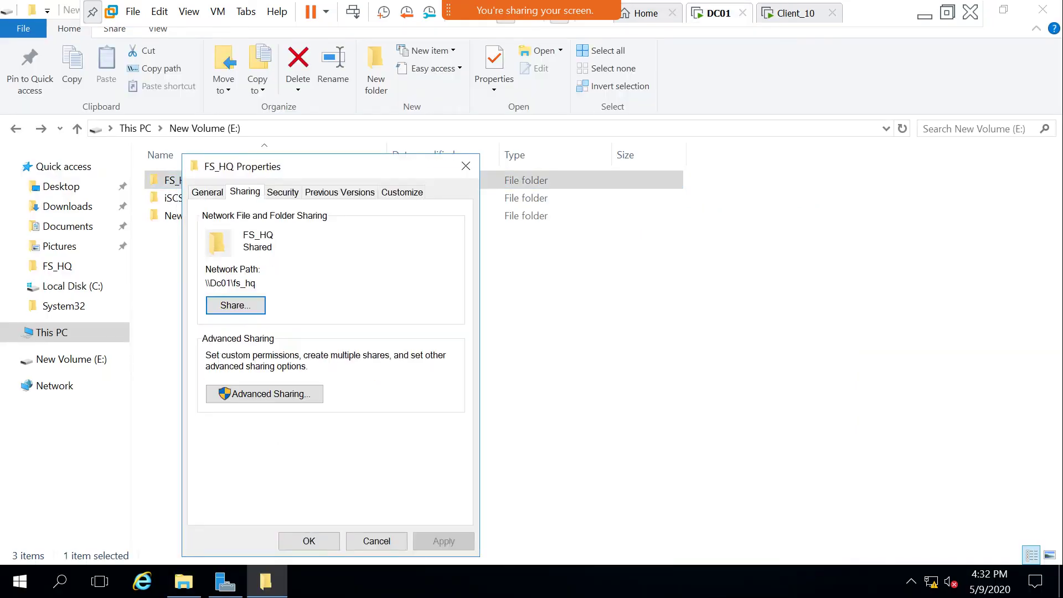
{"action": "left_click", "coordinate": [261, 392]}
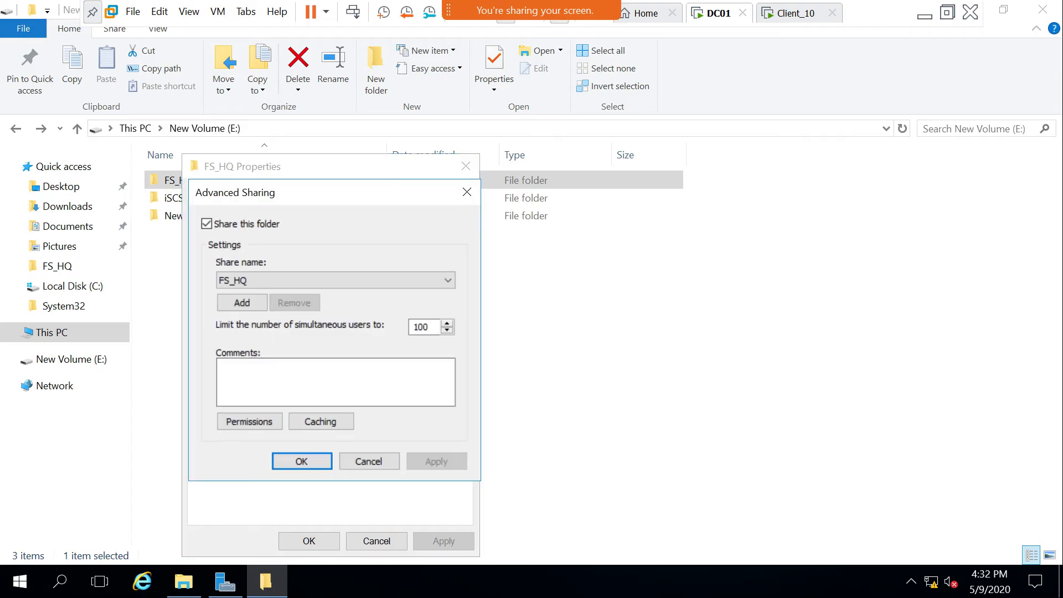
{"action": "left_click", "coordinate": [249, 421]}
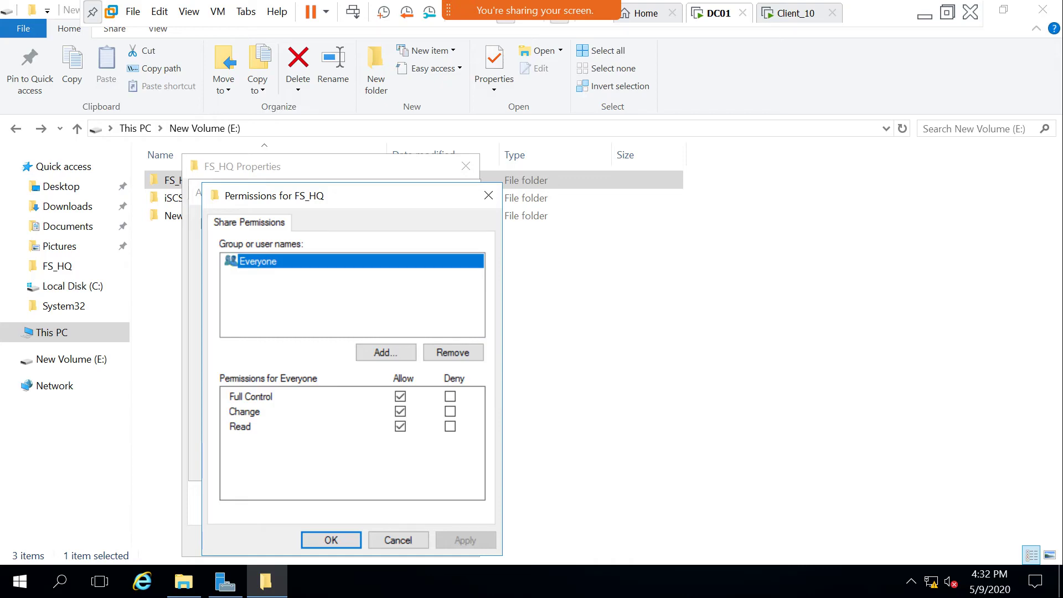
{"action": "left_click", "coordinate": [397, 540]}
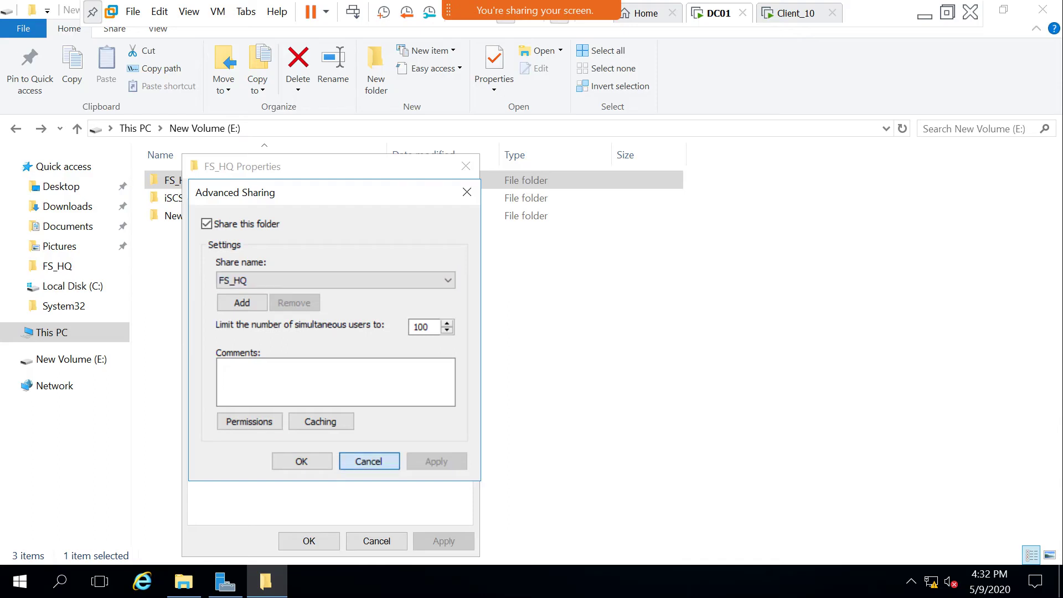
{"action": "left_click", "coordinate": [367, 460]}
{"action": "key", "text": "ctrl+Tab"}
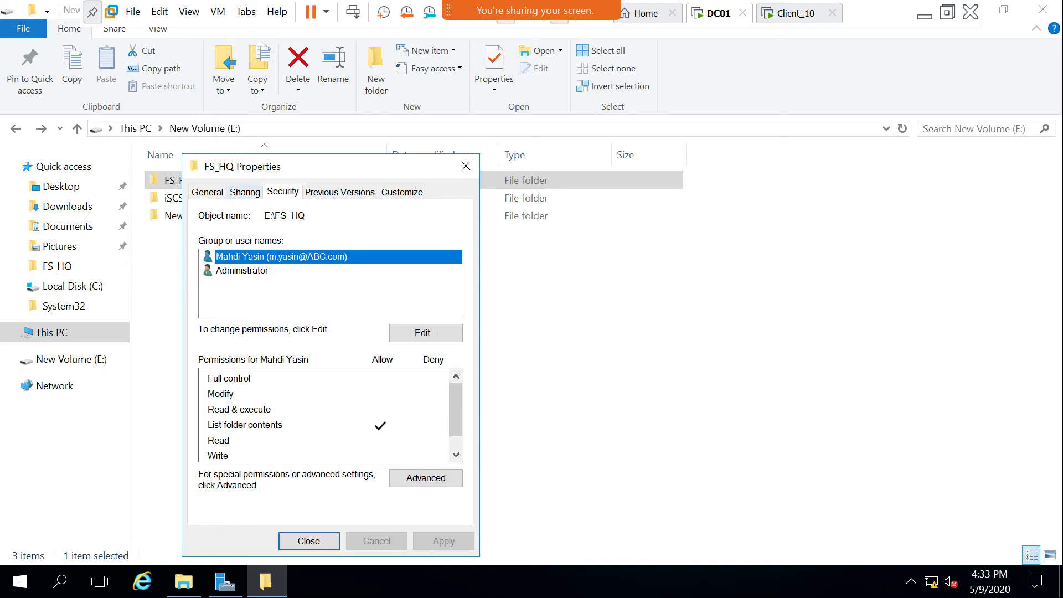
Remove Everyone from FS_HQ's share permissions and add the domain user via Check Names.
{"action": "left_click", "coordinate": [245, 191]}
{"action": "left_click", "coordinate": [264, 393]}
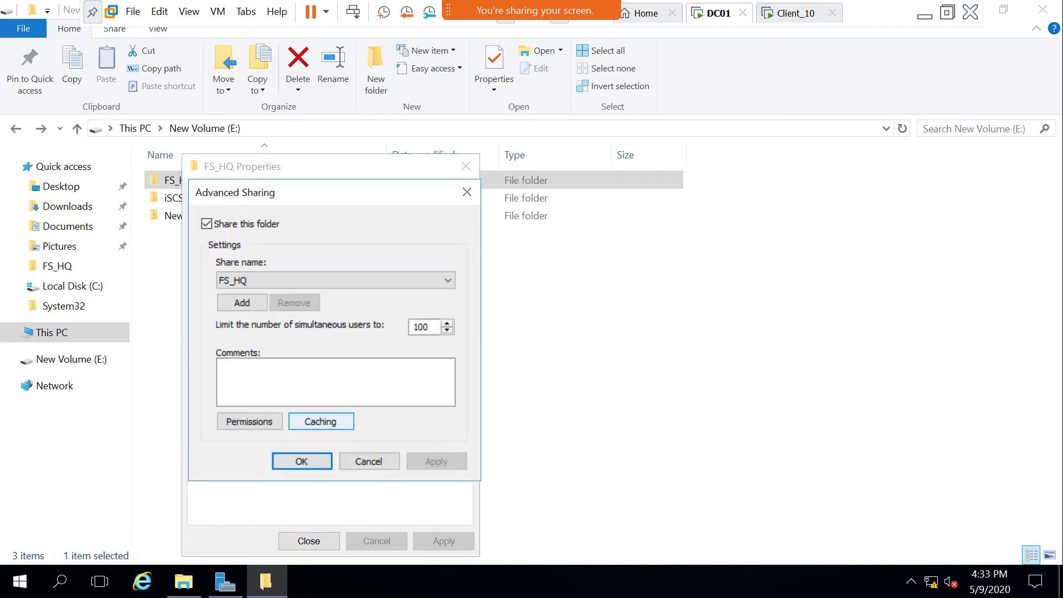
{"action": "left_click", "coordinate": [249, 420]}
{"action": "left_click", "coordinate": [452, 351]}
{"action": "left_click", "coordinate": [386, 352]}
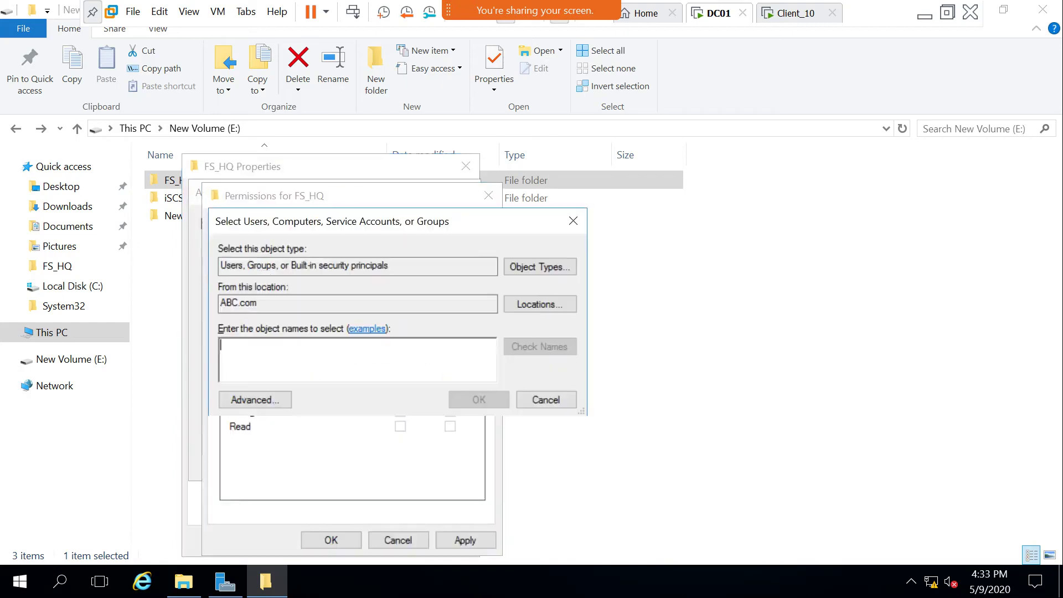
{"action": "type", "text": "mahd"}
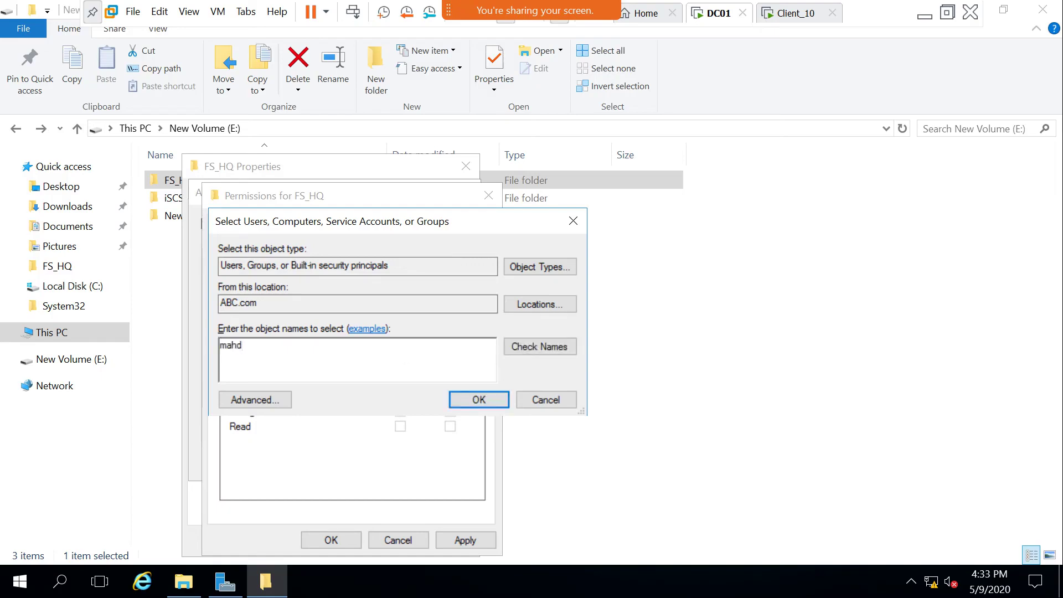
{"action": "key", "text": "Return"}
{"action": "left_click", "coordinate": [283, 367]}
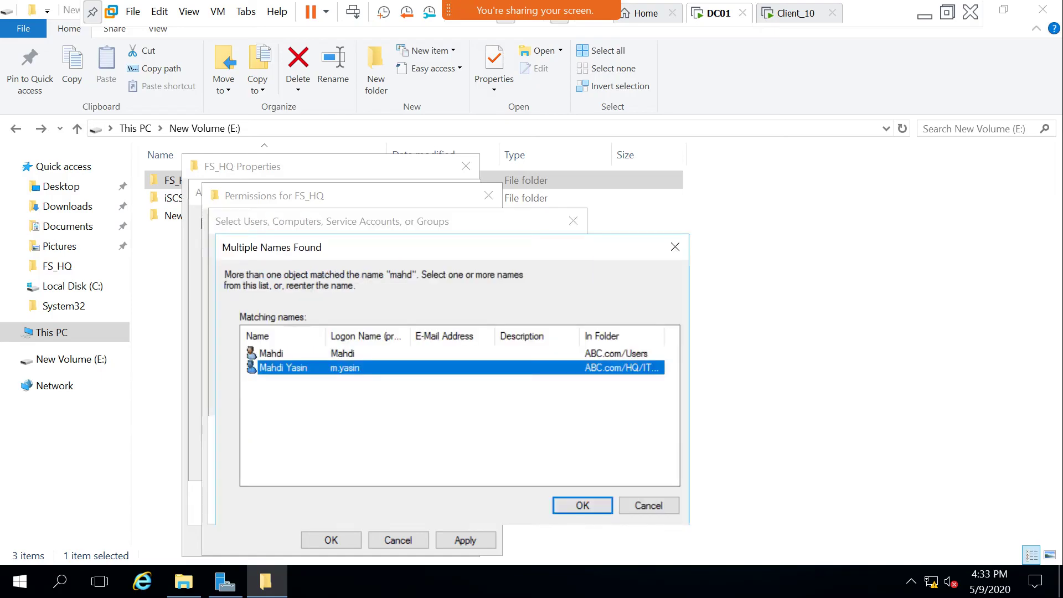
{"action": "left_click", "coordinate": [582, 504]}
{"action": "left_click", "coordinate": [474, 399]}
Allow the domain user Full Control on the share, apply, and close the sharing dialogs.
{"action": "left_click", "coordinate": [400, 396]}
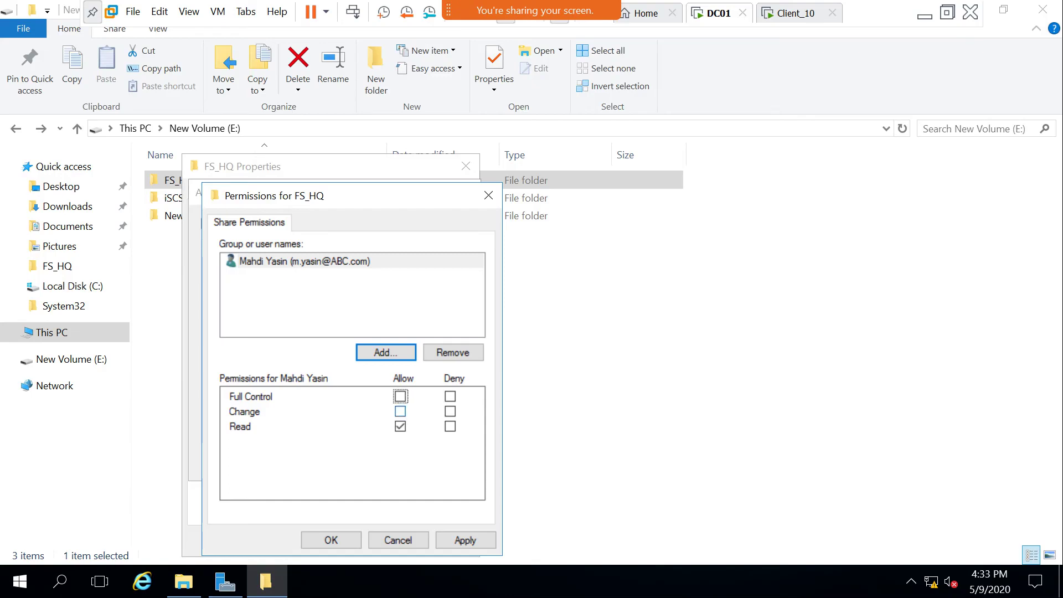
{"action": "left_click", "coordinate": [465, 540]}
{"action": "key", "text": "Return"}
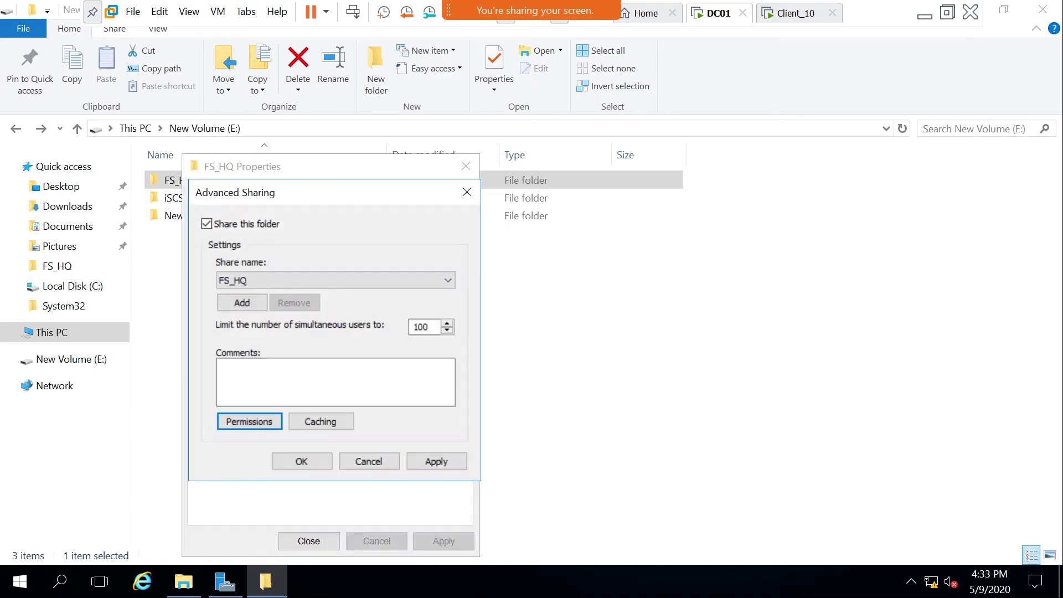
{"action": "left_click", "coordinate": [301, 461]}
{"action": "left_click", "coordinate": [309, 540]}
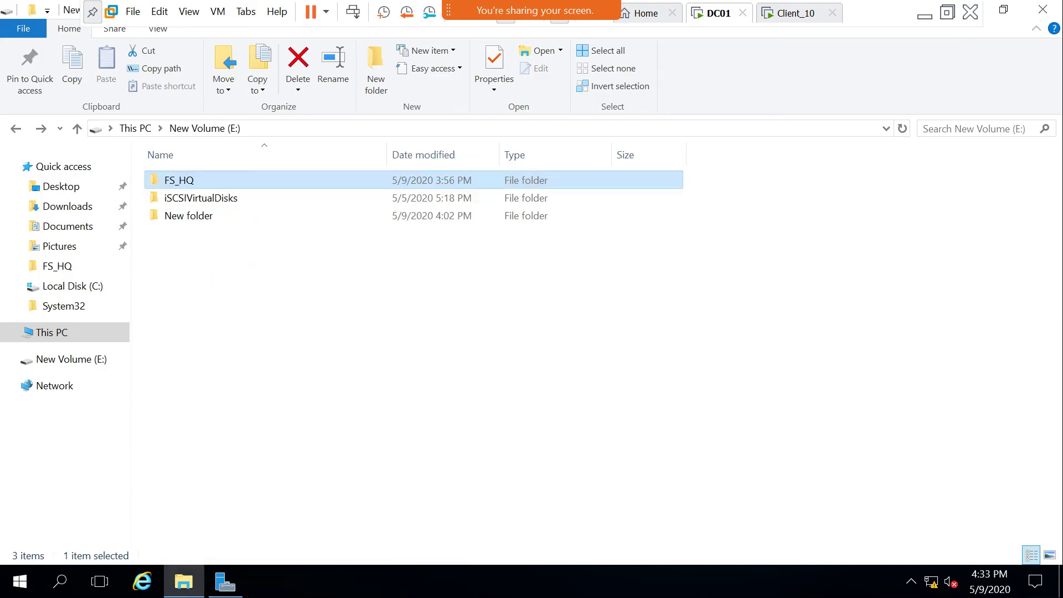
{"action": "key", "text": "ctrl+alt+Right"}
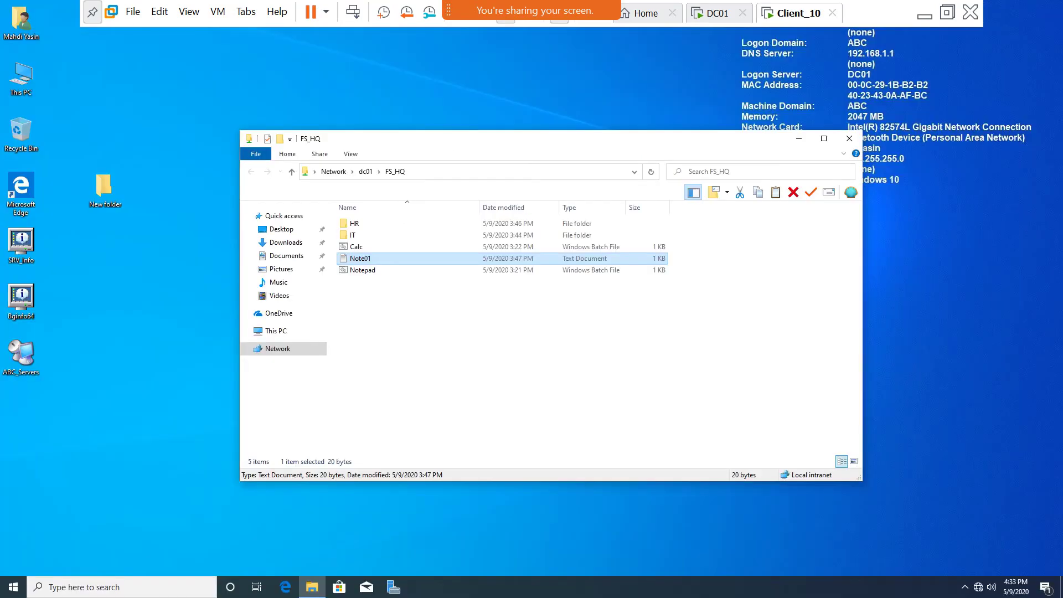
{"action": "left_click", "coordinate": [387, 172]}
{"action": "left_click", "coordinate": [387, 172]}
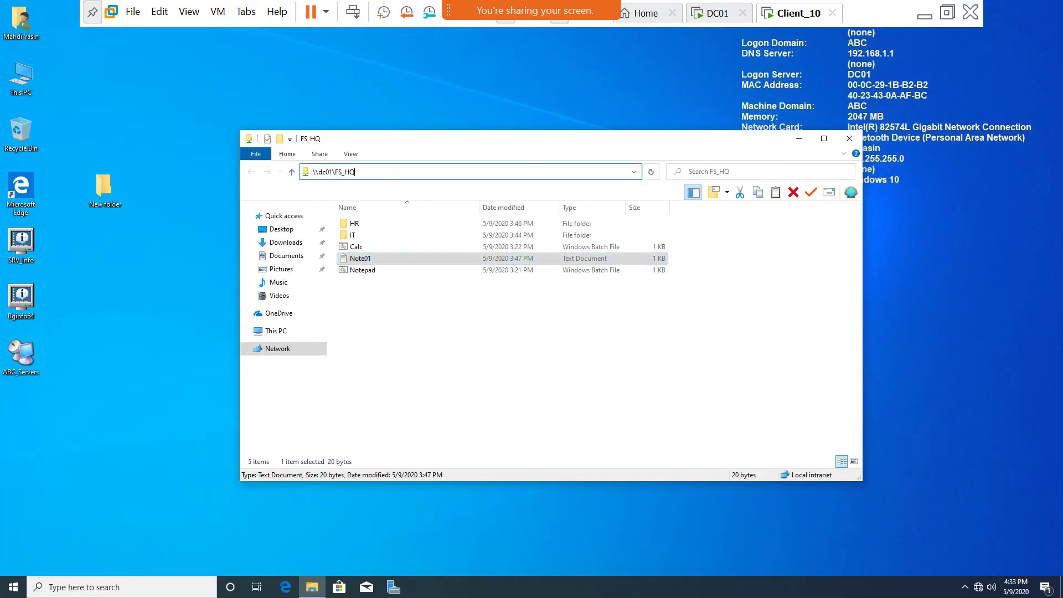
{"action": "key", "text": "Escape"}
{"action": "key", "text": "Up"}
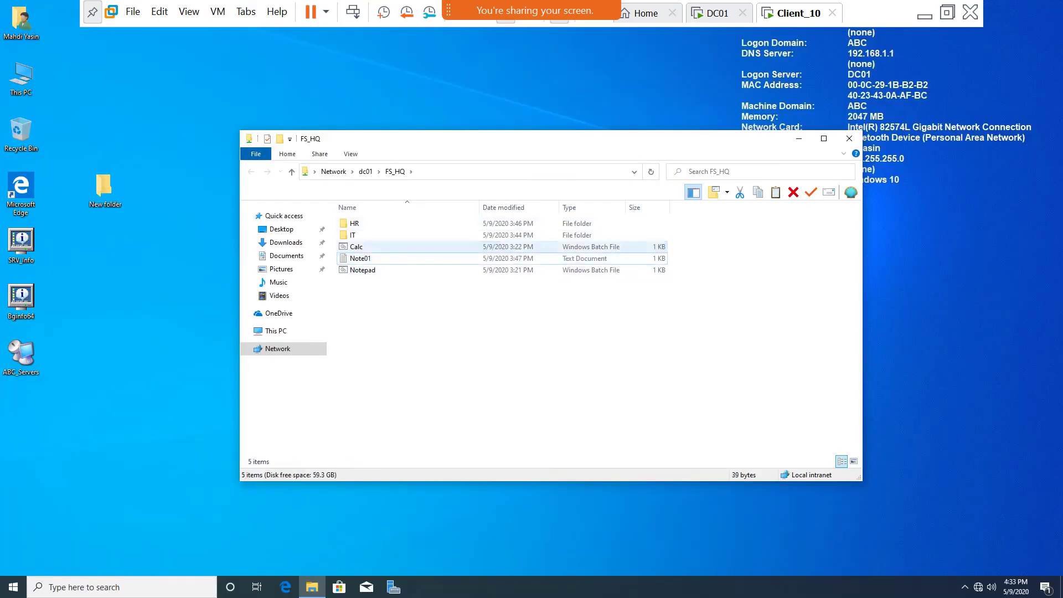
{"action": "key", "text": "Down"}
{"action": "key", "text": "Return"}
{"action": "key", "text": "Return"}
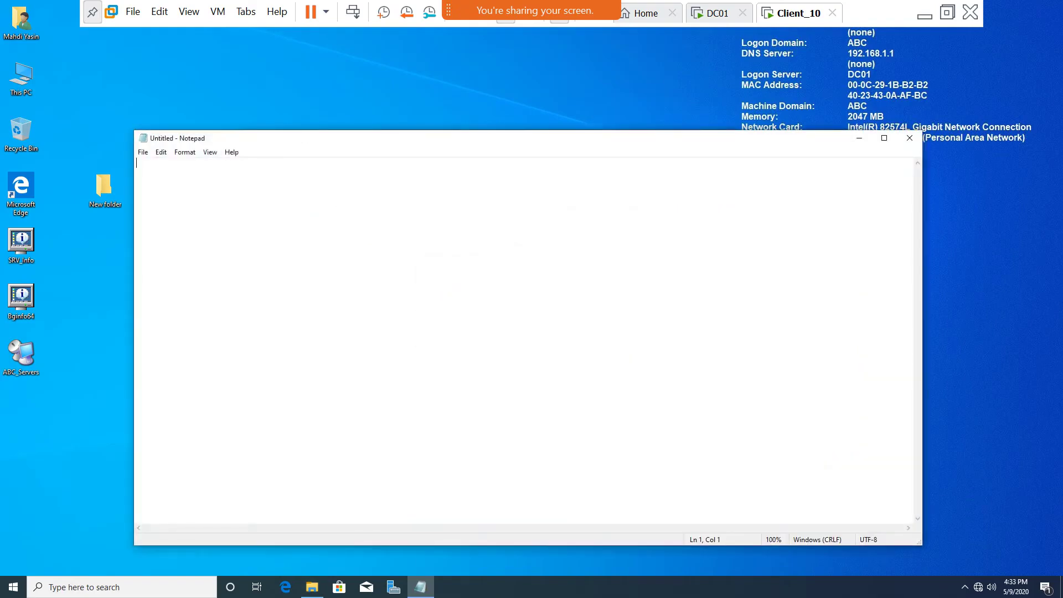
{"action": "left_click", "coordinate": [909, 138]}
{"action": "double_click", "coordinate": [362, 270]}
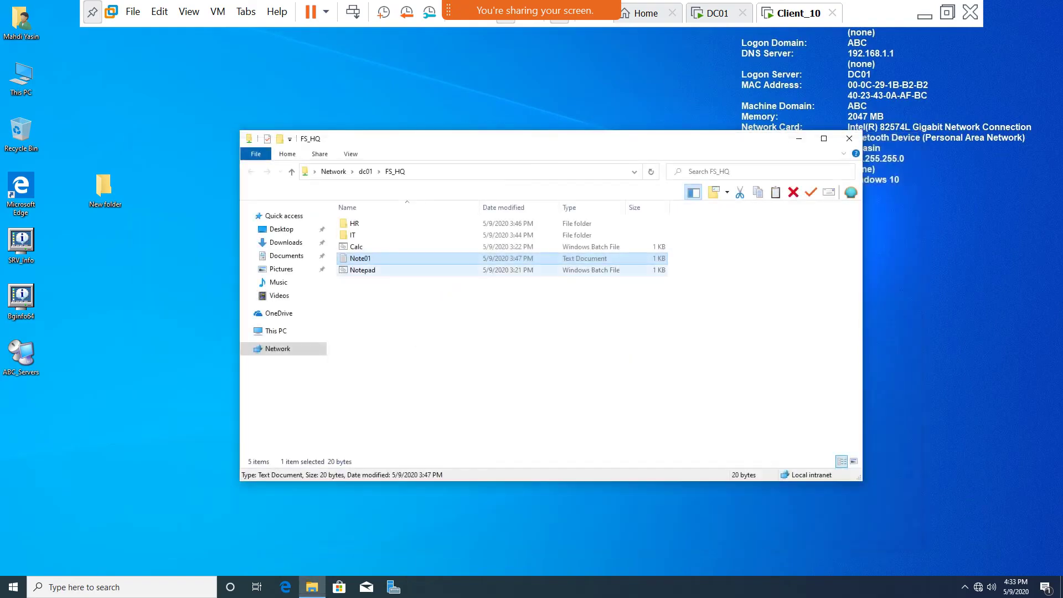
{"action": "key", "text": "Return"}
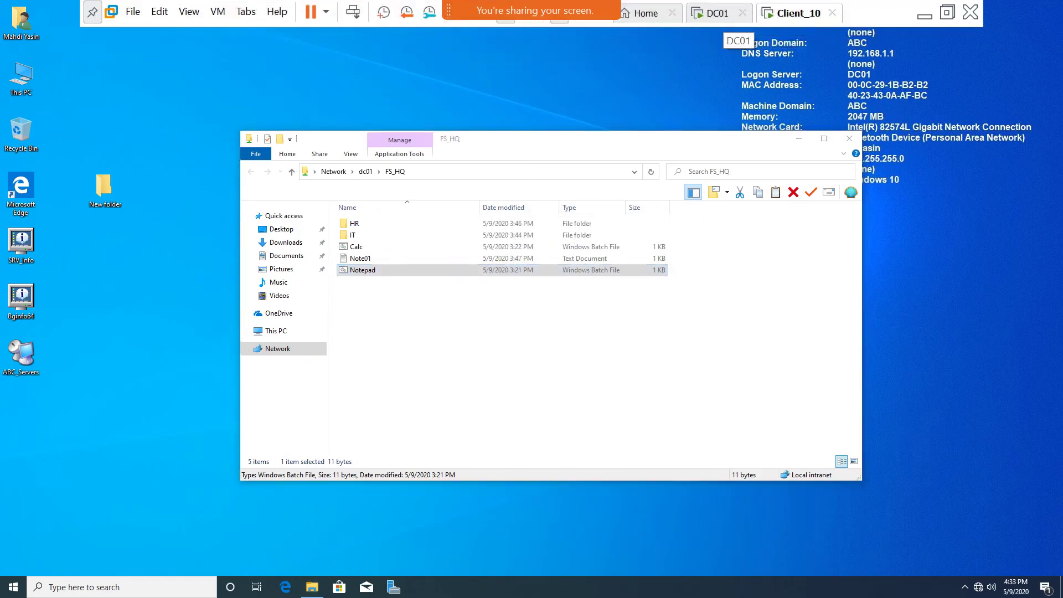
{"action": "left_click", "coordinate": [717, 13]}
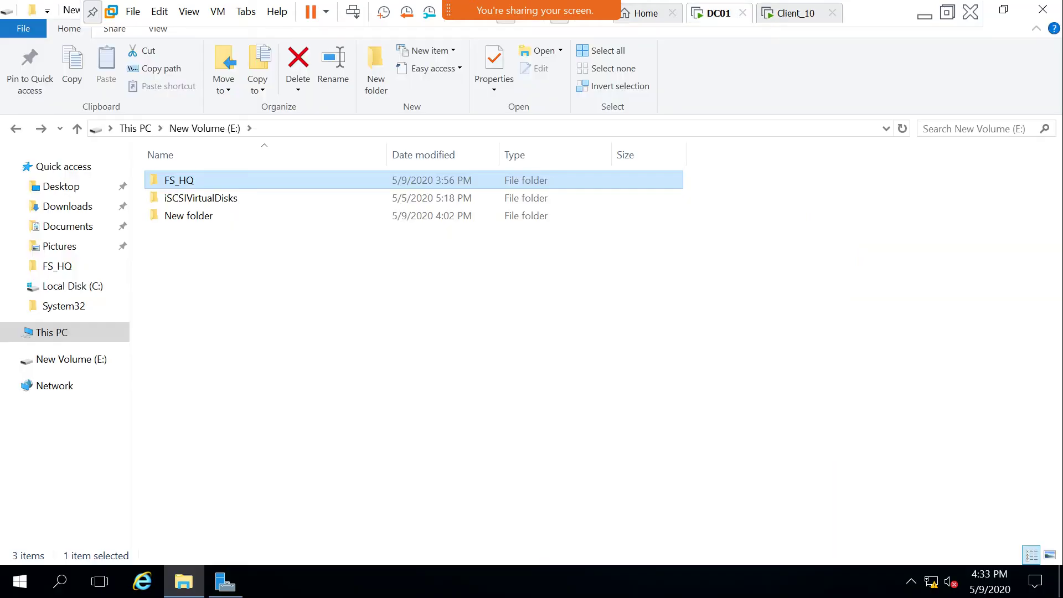
Grant the domain user Full control in FS_HQ's NTFS security permissions.
{"action": "right_click", "coordinate": [184, 180]}
{"action": "left_click", "coordinate": [238, 551]}
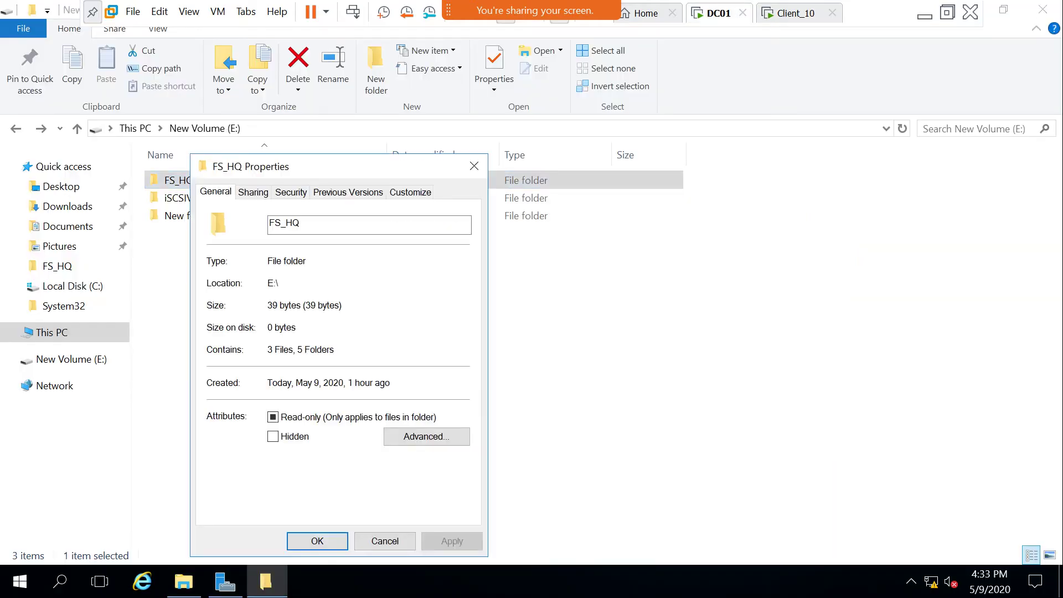
{"action": "left_click", "coordinate": [290, 191]}
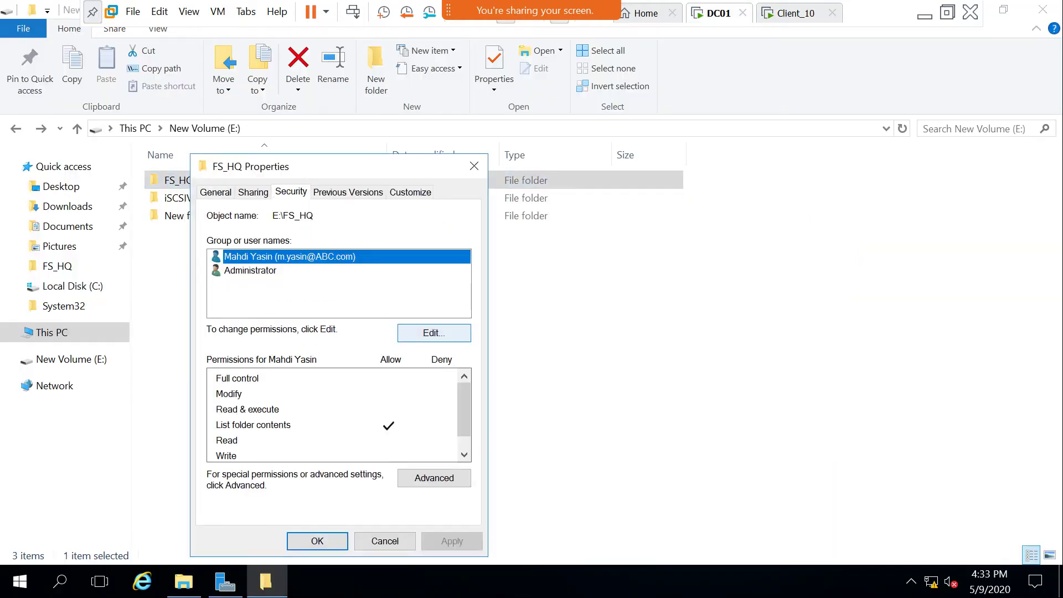
{"action": "left_click", "coordinate": [434, 333]}
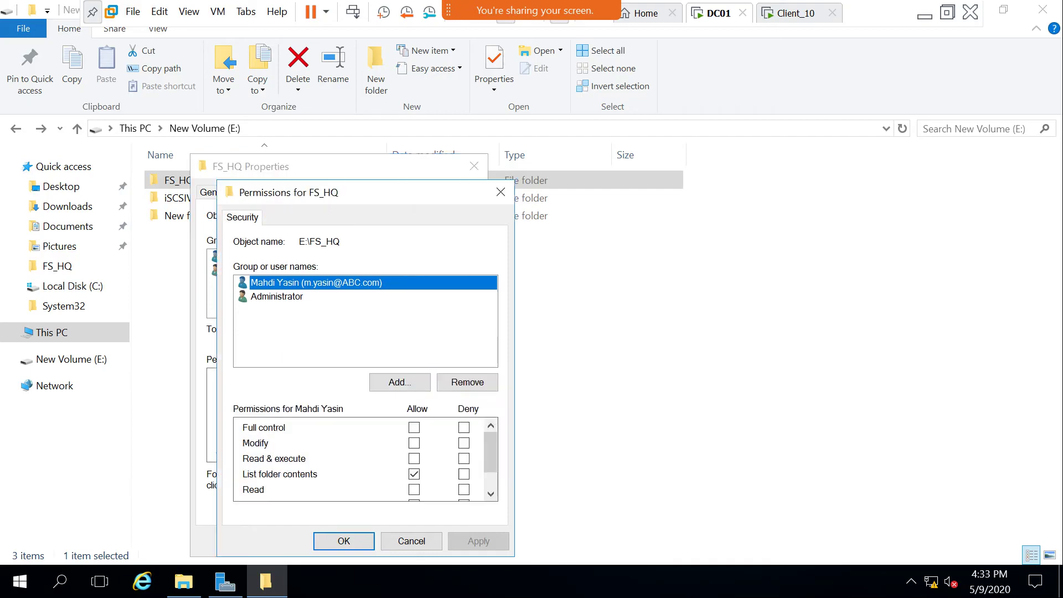
{"action": "left_click", "coordinate": [414, 427]}
{"action": "left_click", "coordinate": [344, 540]}
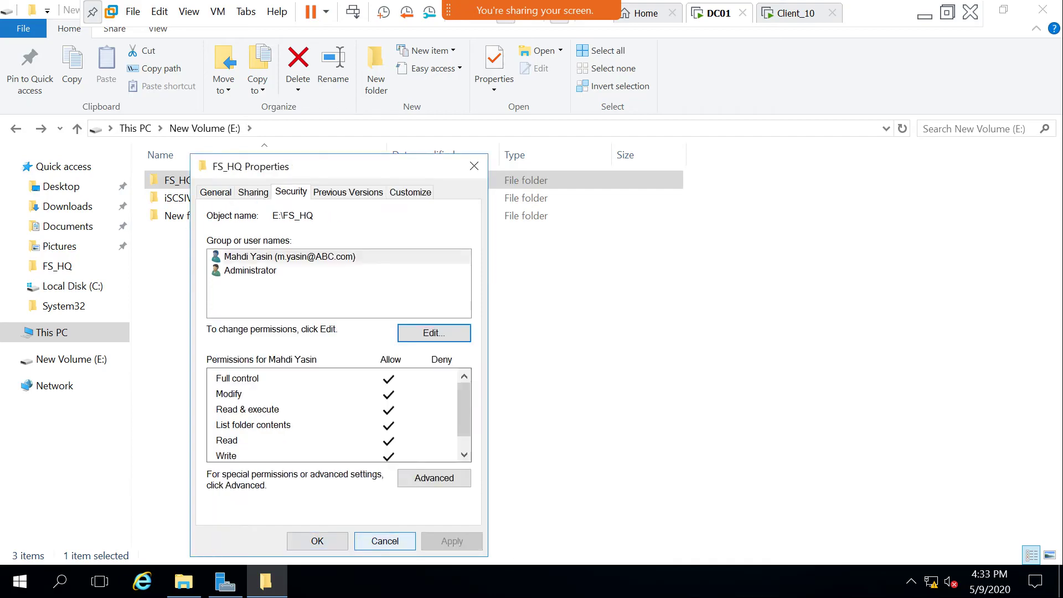
Untick Change so the user's FS_HQ share permission is Read only, then close Properties.
{"action": "left_click", "coordinate": [253, 192]}
{"action": "left_click", "coordinate": [272, 393]}
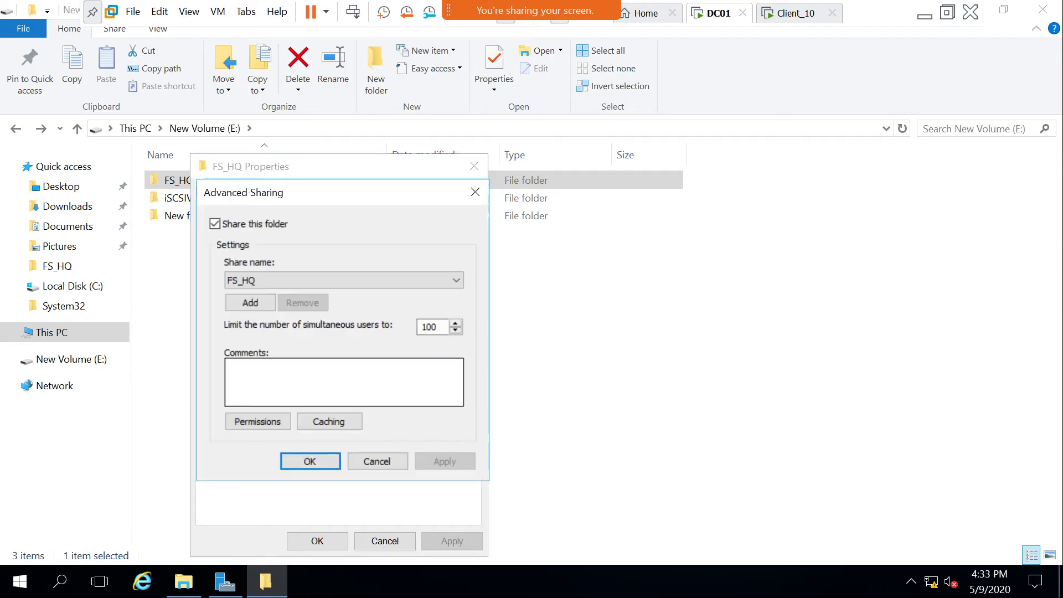
{"action": "left_click", "coordinate": [258, 421]}
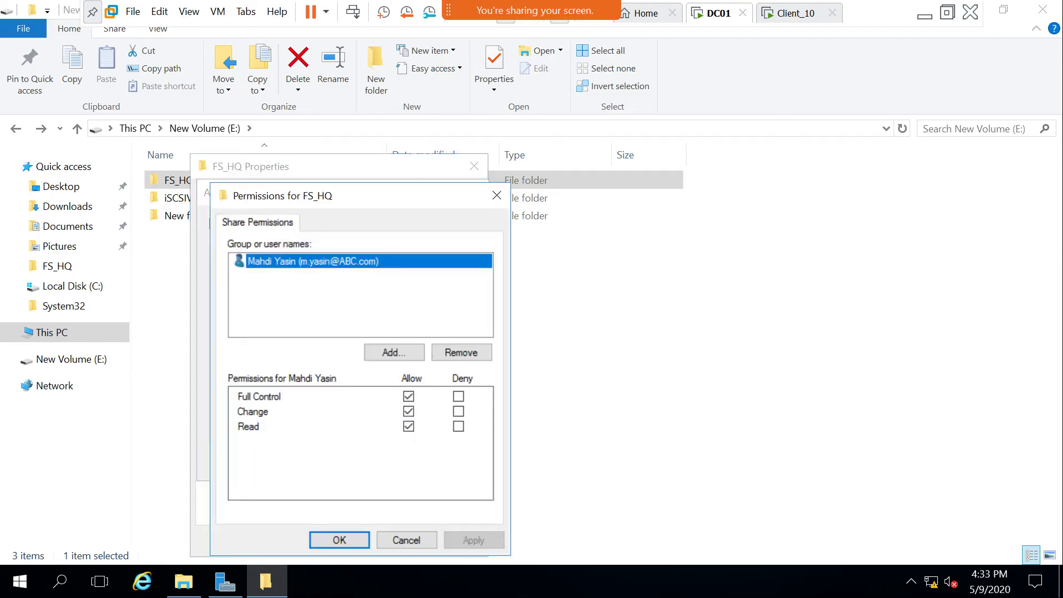
{"action": "left_click", "coordinate": [408, 411]}
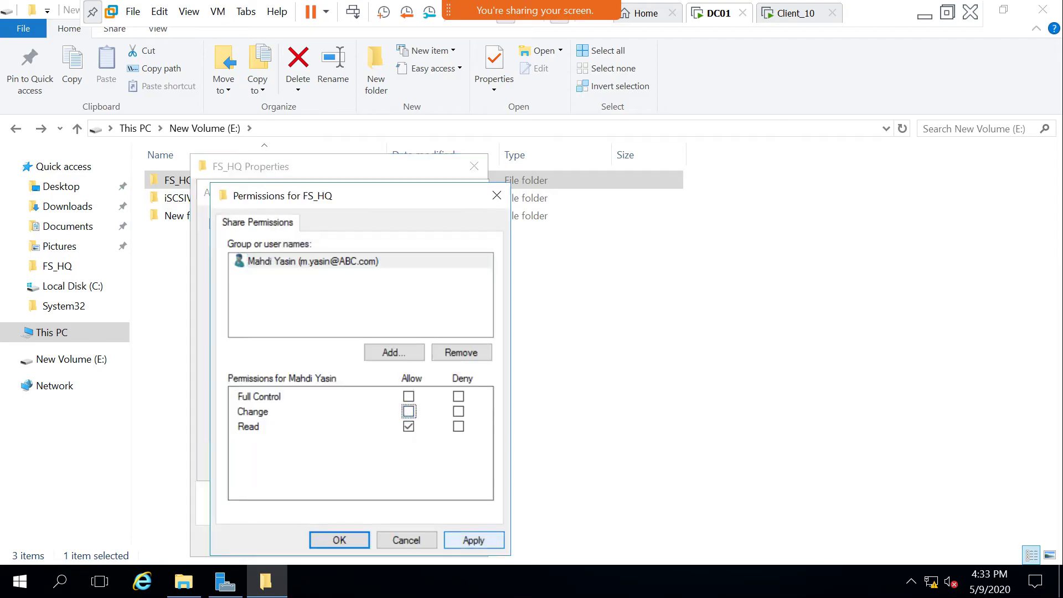
{"action": "key", "text": "Return"}
{"action": "key", "text": "Return"}
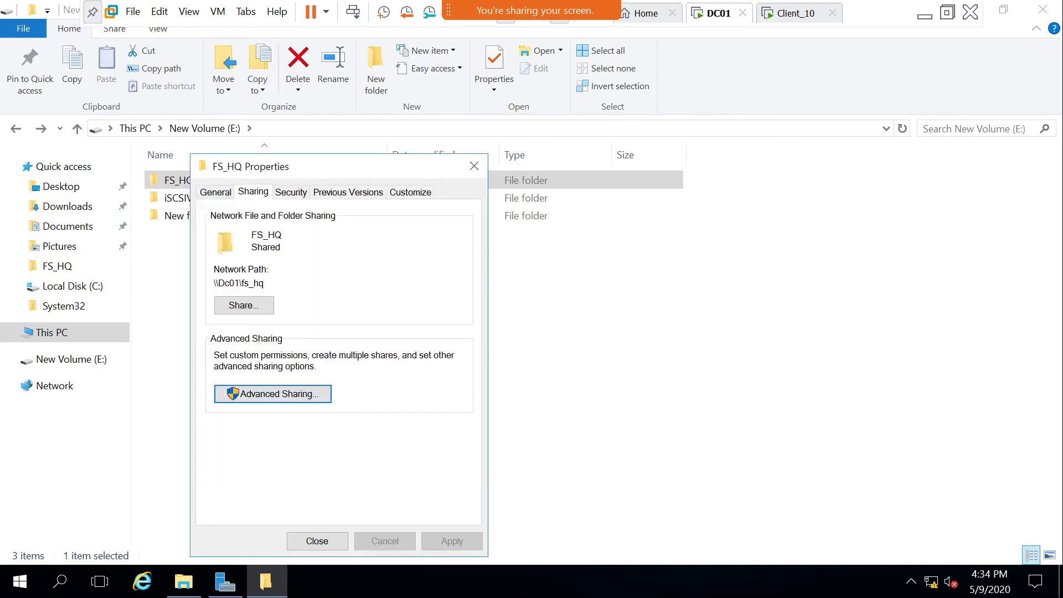
{"action": "key", "text": "ctrl+Tab"}
{"action": "key", "text": "ctrl+shift+Tab"}
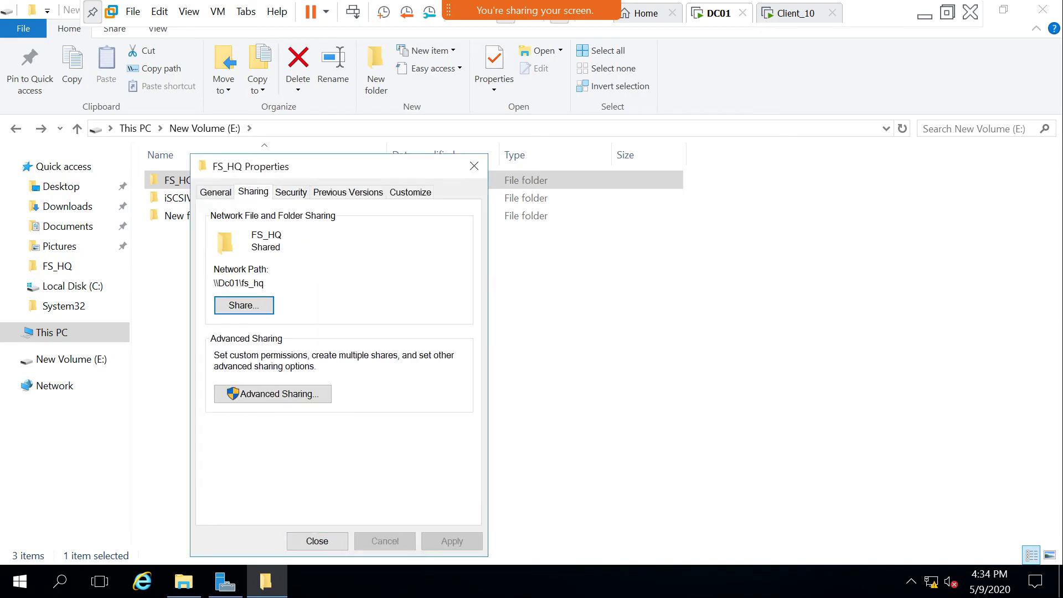
{"action": "left_click", "coordinate": [317, 540]}
{"action": "right_click", "coordinate": [299, 344]}
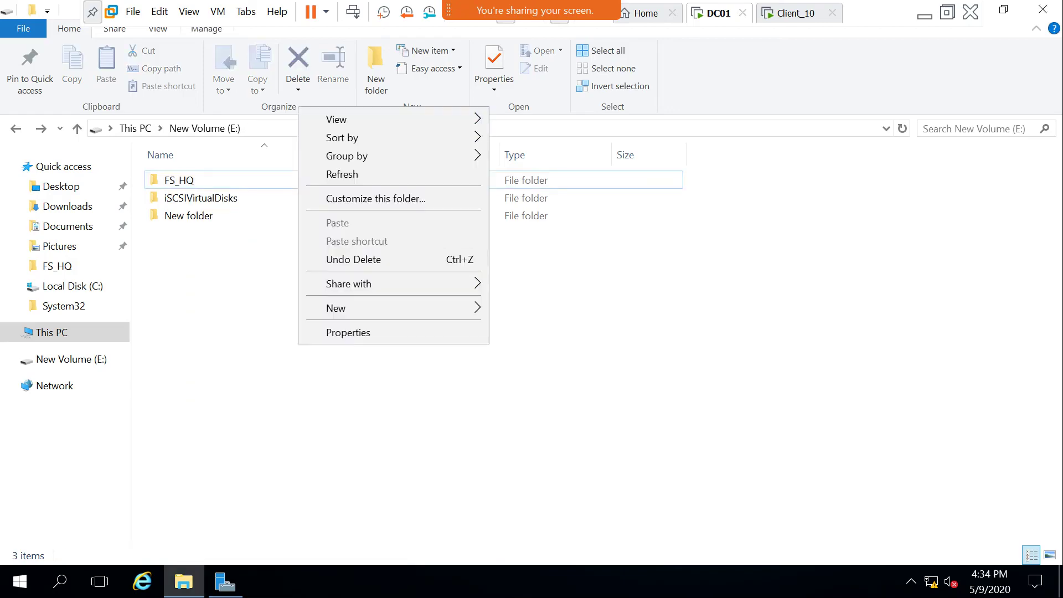
On Client_10, open \\dc01\FS_HQ, view Note01 and run the Notepad batch file.
{"action": "left_click", "coordinate": [342, 174]}
{"action": "key", "text": "ctrl+Tab"}
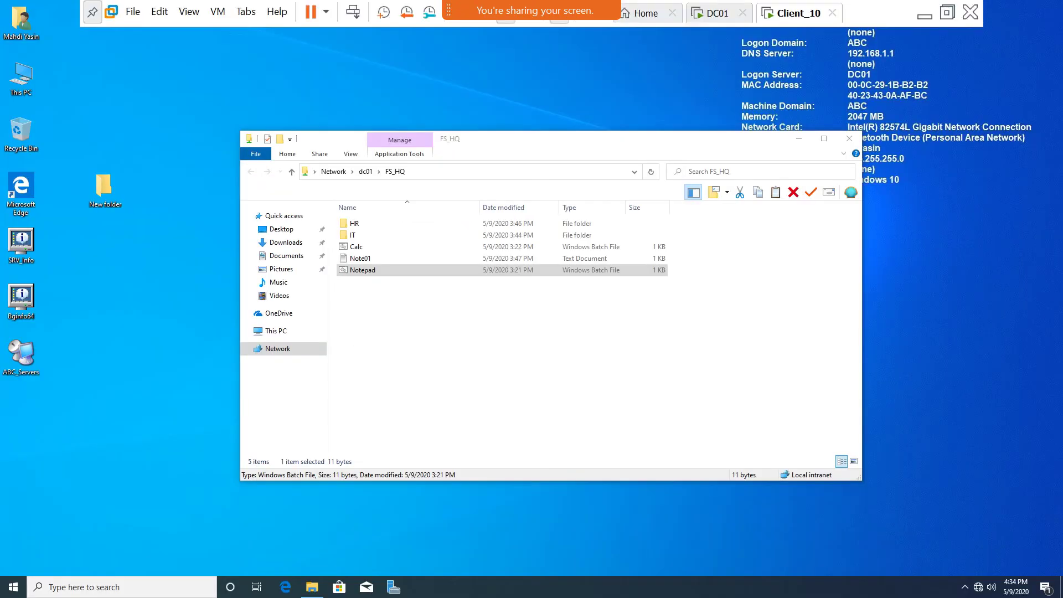
{"action": "key", "text": "super+d"}
{"action": "key", "text": "super+r"}
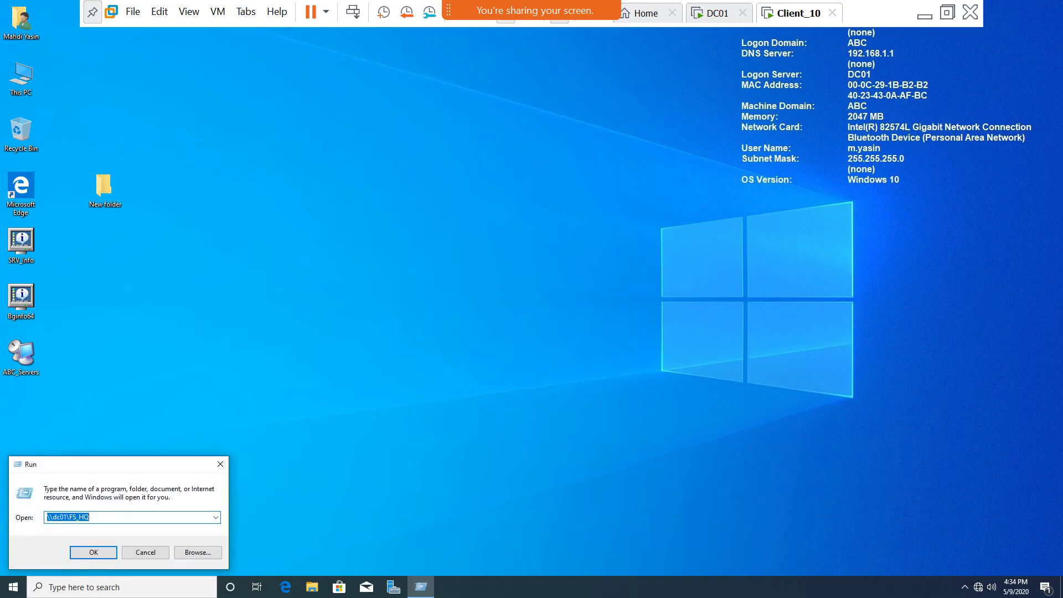
{"action": "key", "text": "Return"}
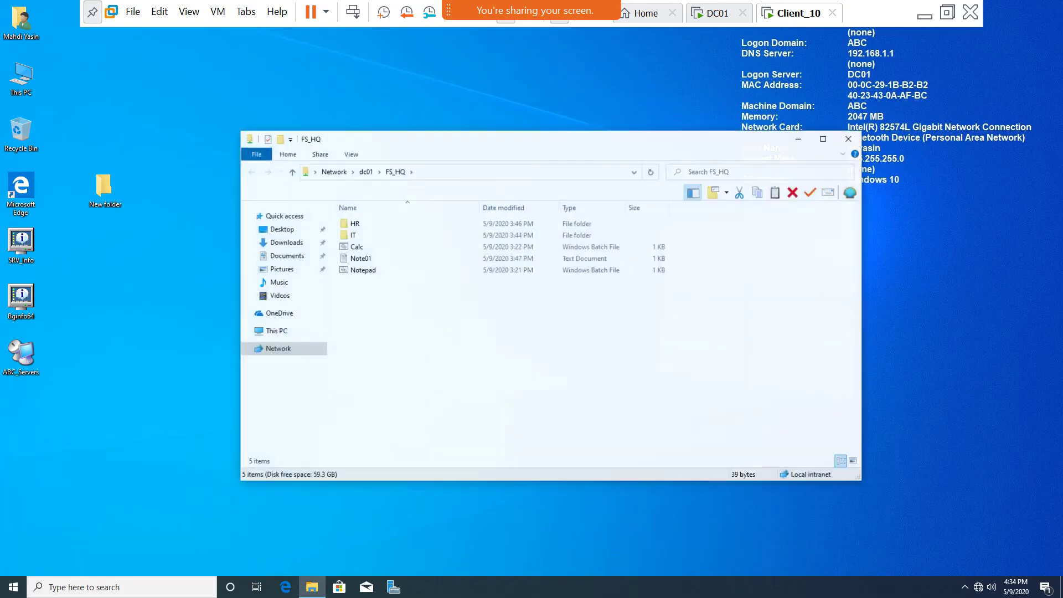
{"action": "double_click", "coordinate": [360, 257]}
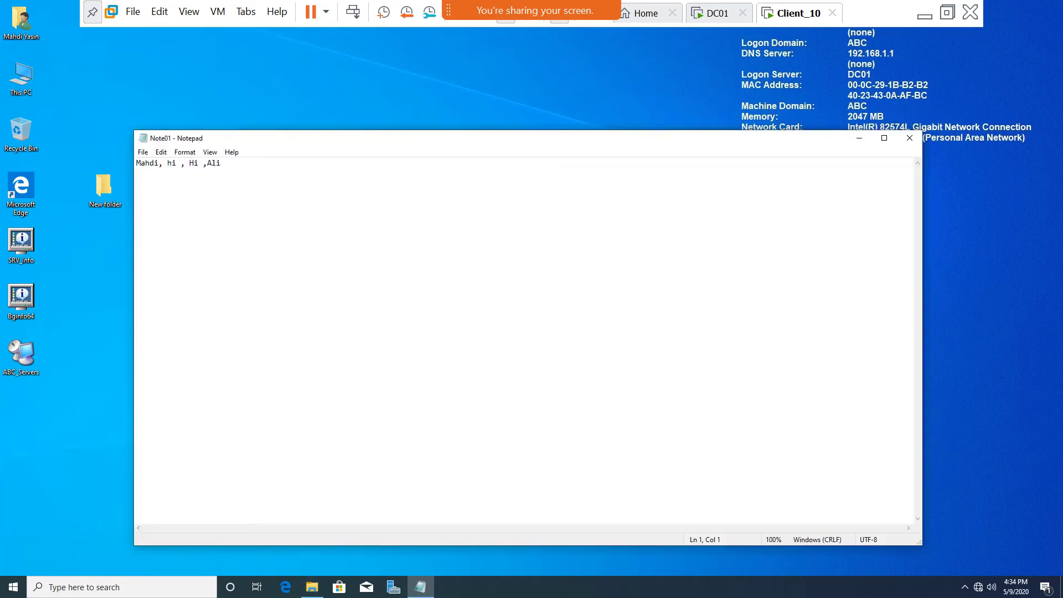
{"action": "left_click", "coordinate": [909, 138]}
{"action": "left_click", "coordinate": [363, 269]}
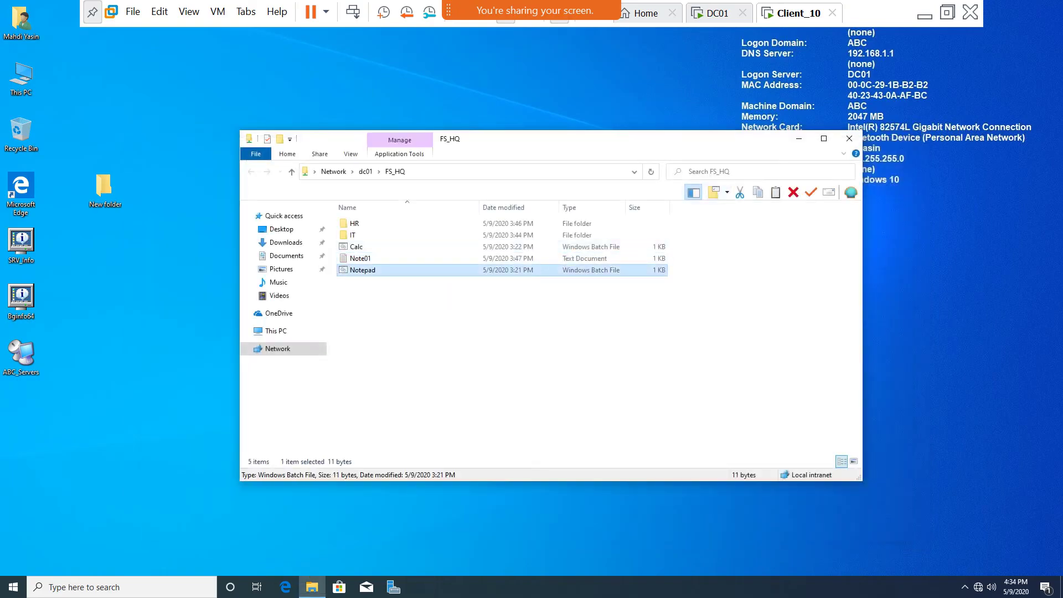
{"action": "key", "text": "Return"}
Browse into FS_HQ's IT folder and New folder, then close the window and refresh the desktop.
{"action": "left_click", "coordinate": [909, 138]}
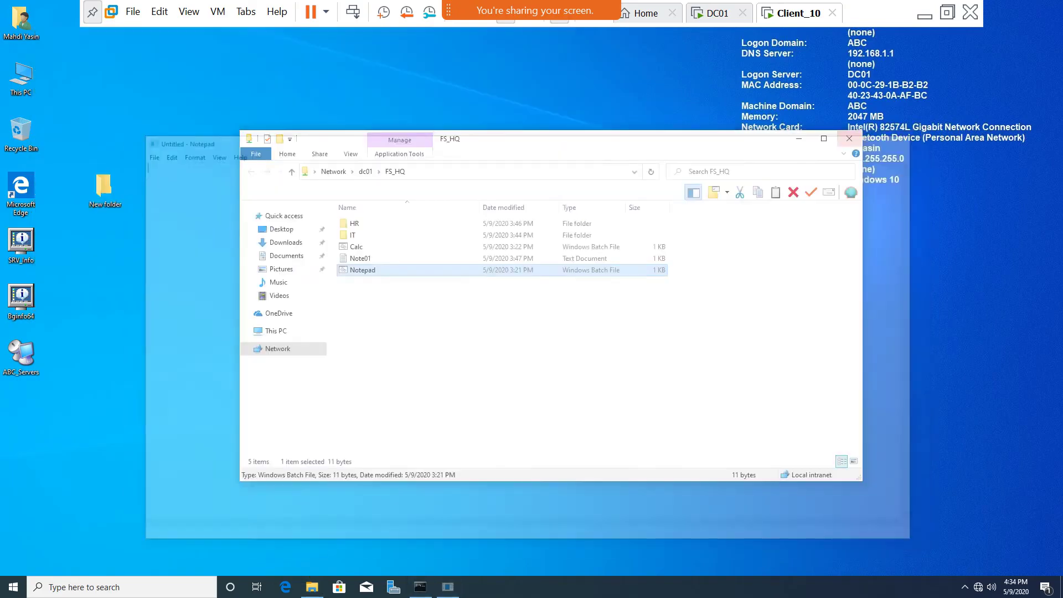
{"action": "double_click", "coordinate": [359, 236]}
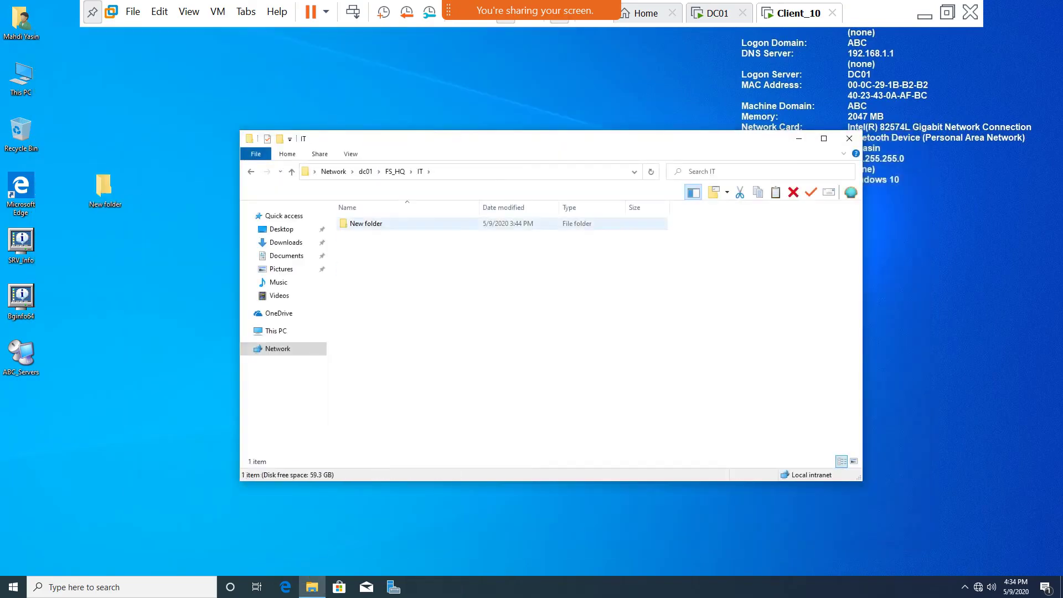
{"action": "key", "text": "Return"}
{"action": "key", "text": "alt+Left"}
{"action": "key", "text": "alt+Left"}
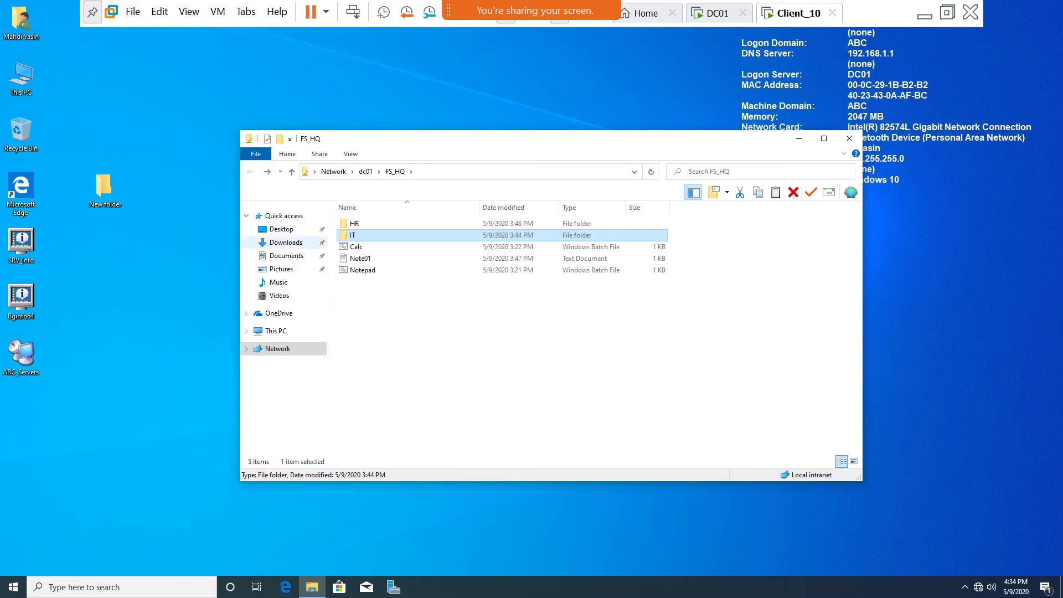
{"action": "key", "text": "Down"}
{"action": "key", "text": "Down"}
{"action": "left_click", "coordinate": [848, 137]}
{"action": "right_click", "coordinate": [410, 176]}
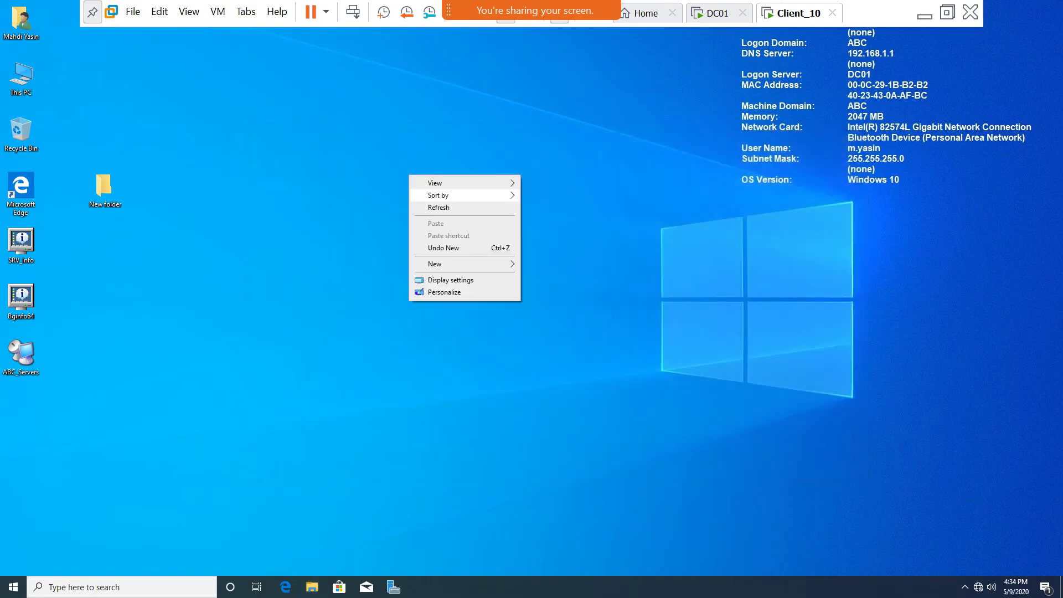
{"action": "left_click", "coordinate": [437, 207]}
Reopen \\dc01\FS_HQ from the Run prompt and read Note01 again.
{"action": "key", "text": "super+r"}
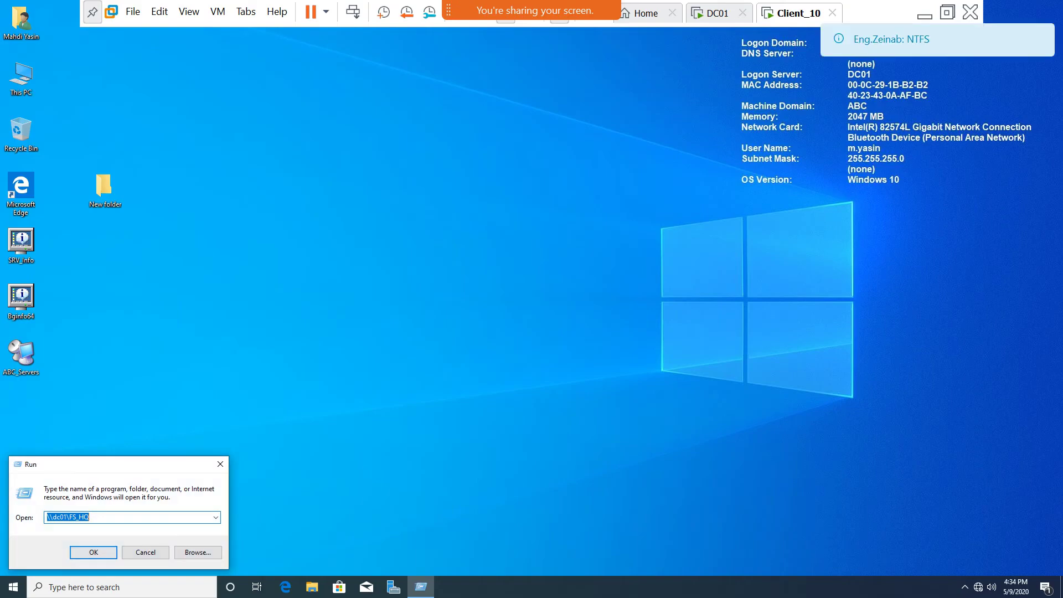
{"action": "left_click", "coordinate": [146, 552]}
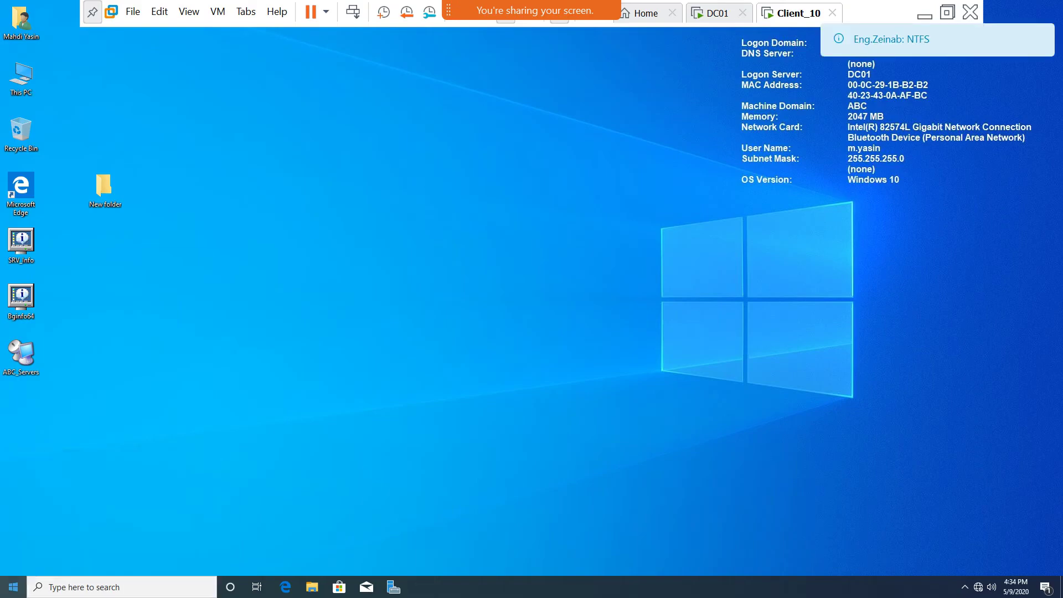
{"action": "left_click", "coordinate": [13, 587]}
{"action": "left_click", "coordinate": [177, 483]}
{"action": "left_click", "coordinate": [94, 550]}
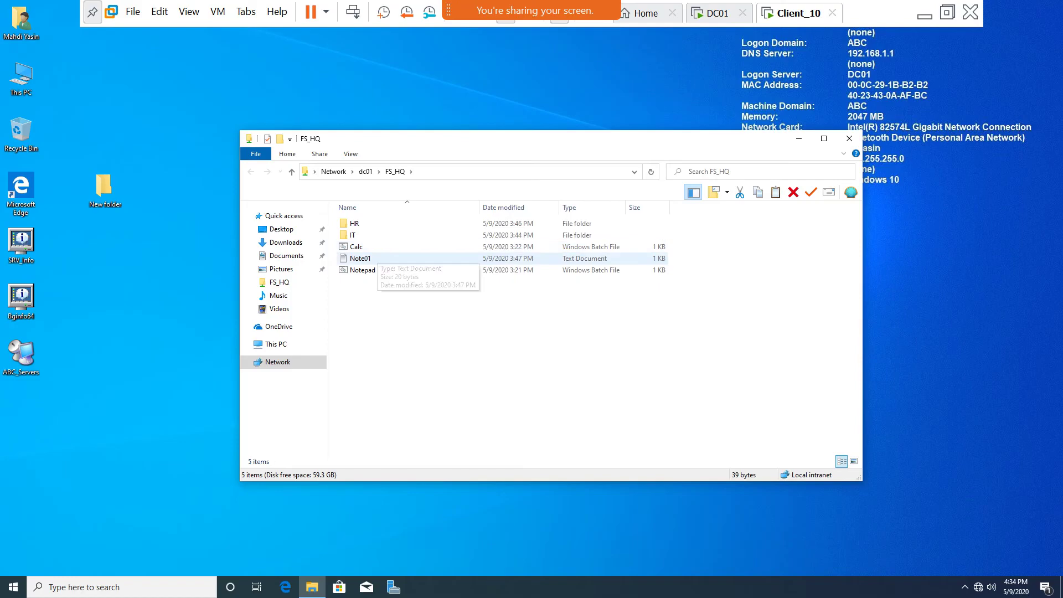
{"action": "double_click", "coordinate": [360, 258]}
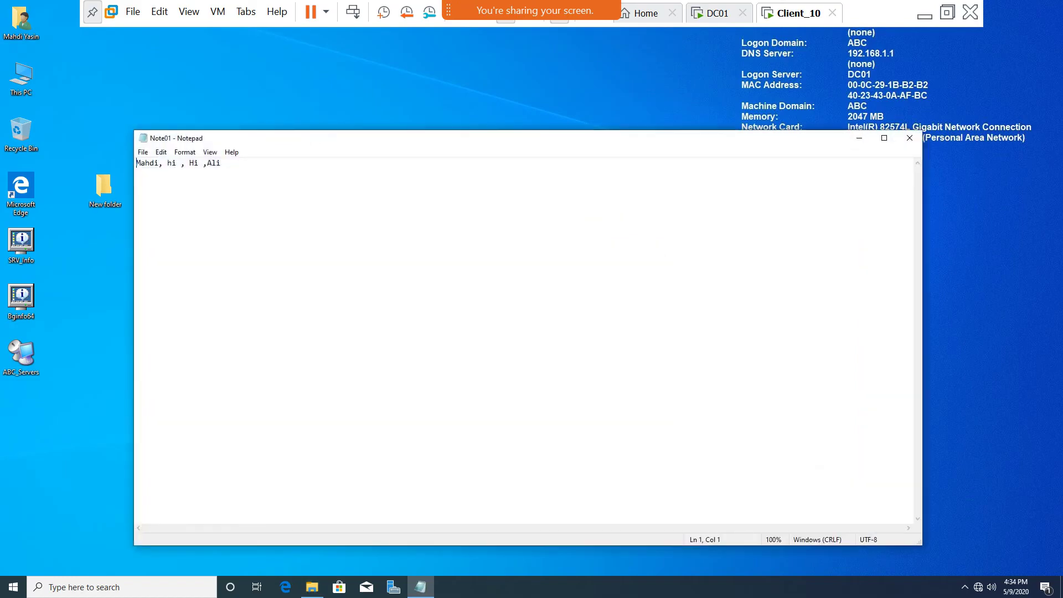
{"action": "left_click", "coordinate": [909, 137]}
On DC01, open FS_HQ's Properties, review its Security tab, then go to Sharing.
{"action": "left_click", "coordinate": [713, 13]}
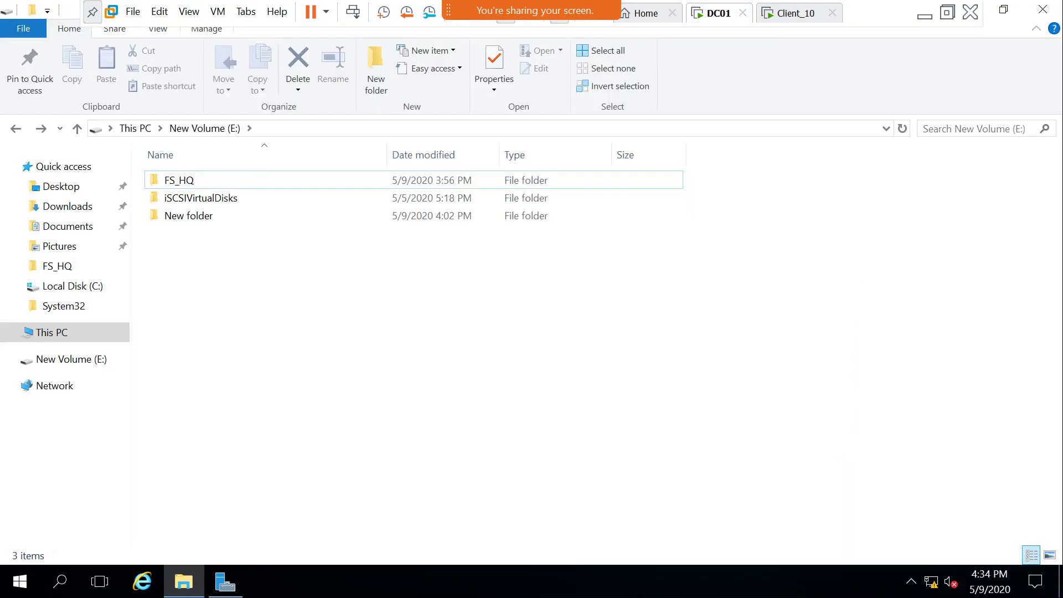
{"action": "left_click", "coordinate": [188, 180]}
{"action": "right_click", "coordinate": [188, 180]}
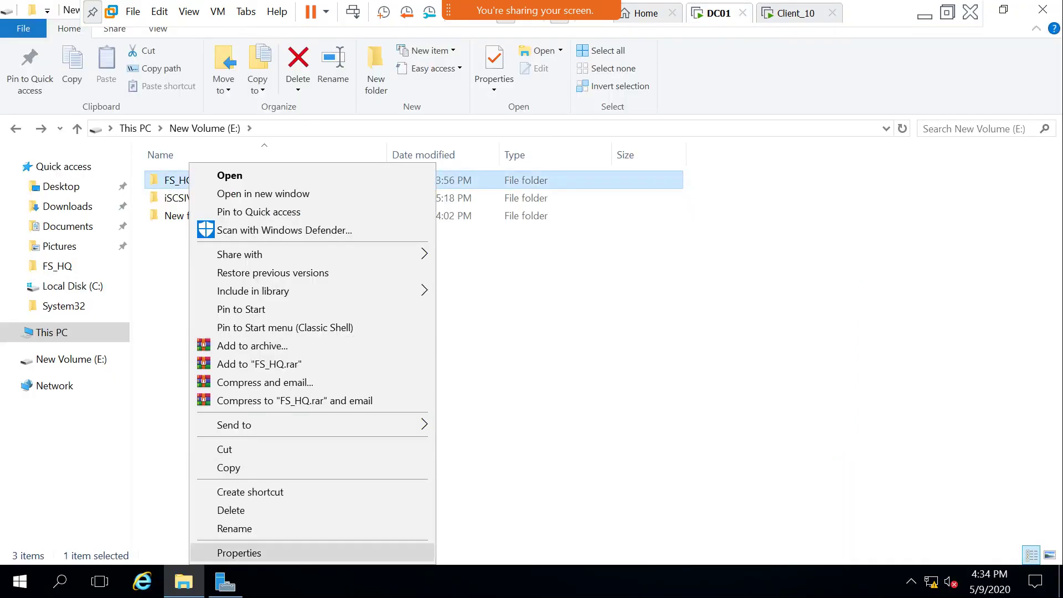
{"action": "left_click", "coordinate": [238, 551]}
{"action": "left_click", "coordinate": [282, 191]}
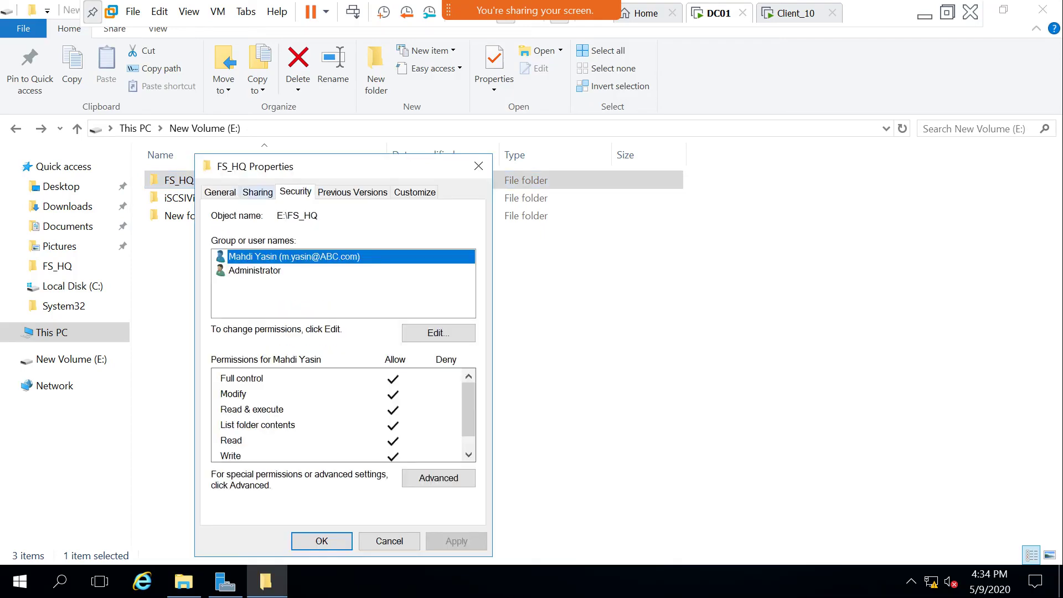
{"action": "left_click", "coordinate": [258, 191]}
Clear the user's Read allow and remove the user from FS_HQ's share permissions, then refresh.
{"action": "left_click", "coordinate": [276, 394]}
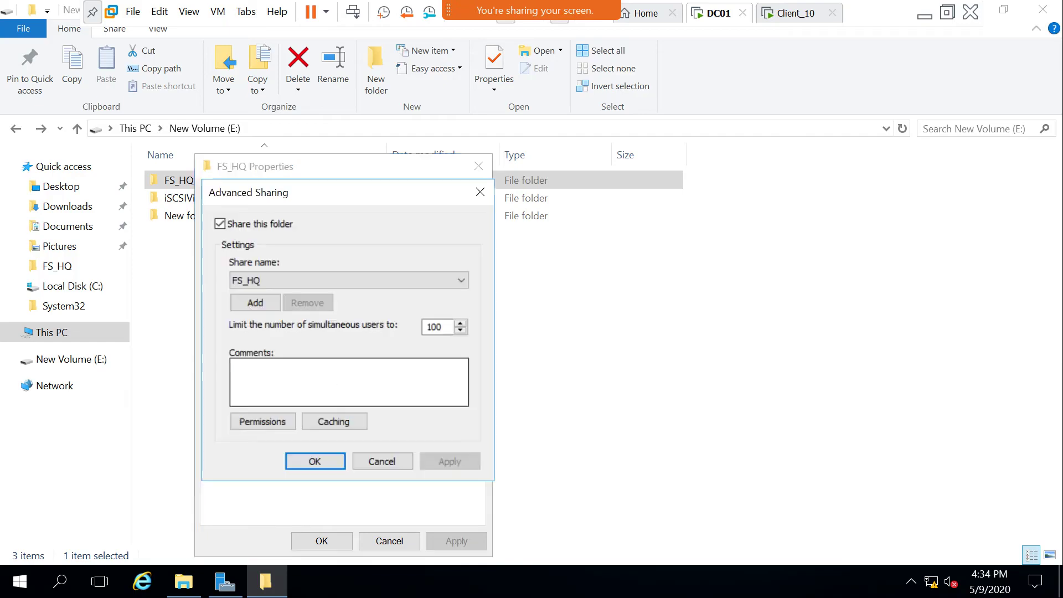
{"action": "left_click", "coordinate": [263, 421]}
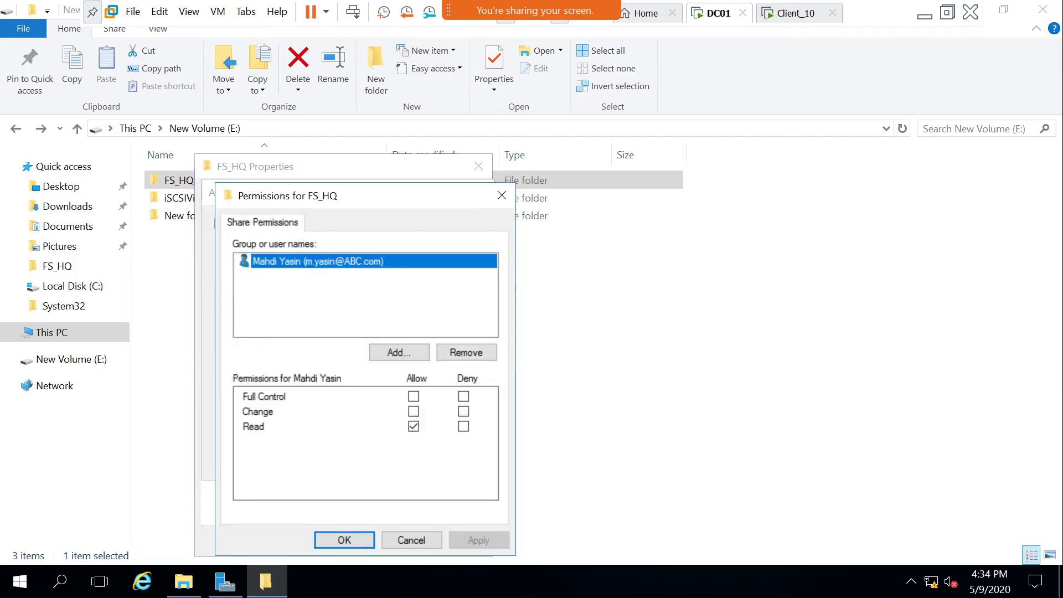
{"action": "left_click", "coordinate": [413, 426]}
{"action": "left_click", "coordinate": [413, 426]}
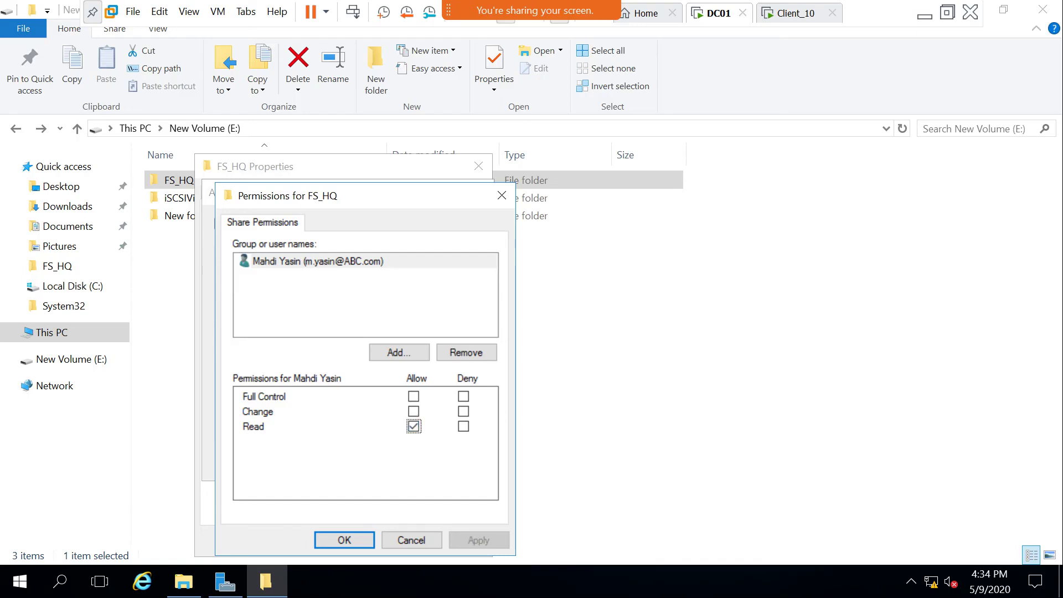
{"action": "left_click", "coordinate": [413, 426]}
{"action": "left_click", "coordinate": [466, 352]}
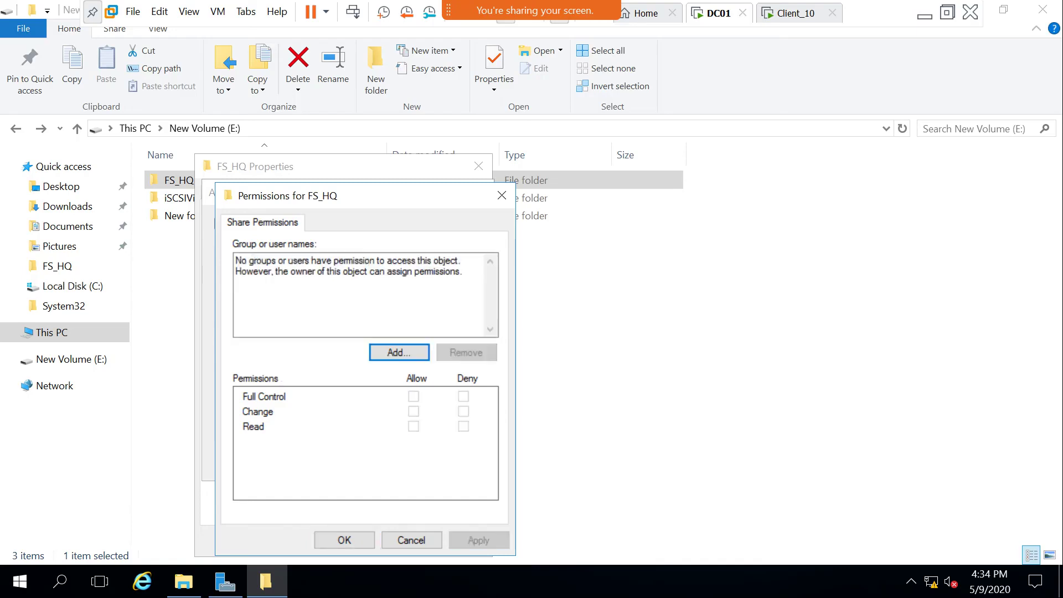
{"action": "left_click", "coordinate": [343, 539]}
{"action": "left_click", "coordinate": [314, 461]}
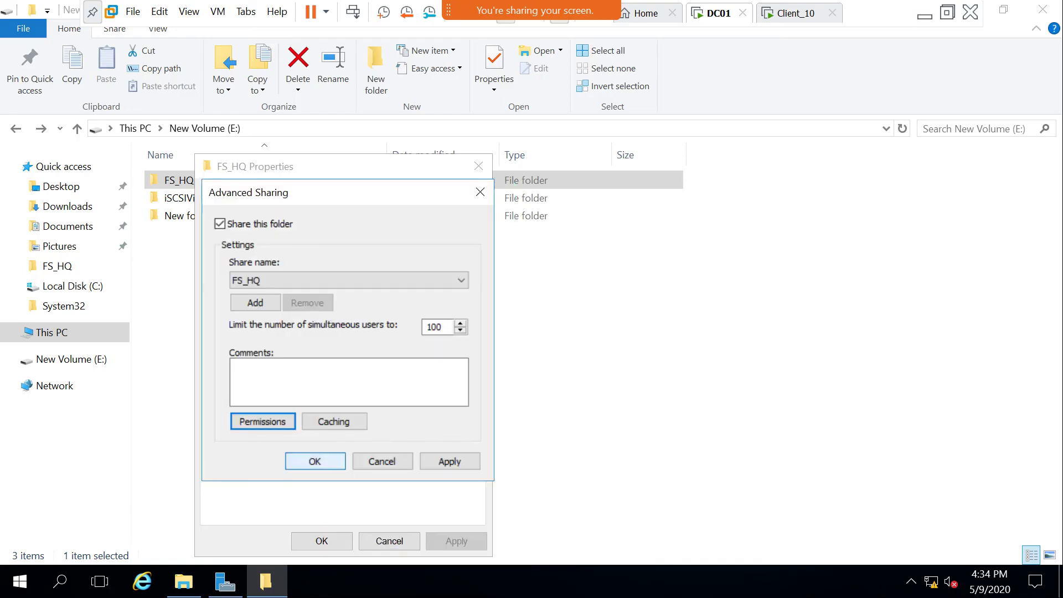
{"action": "left_click", "coordinate": [321, 540]}
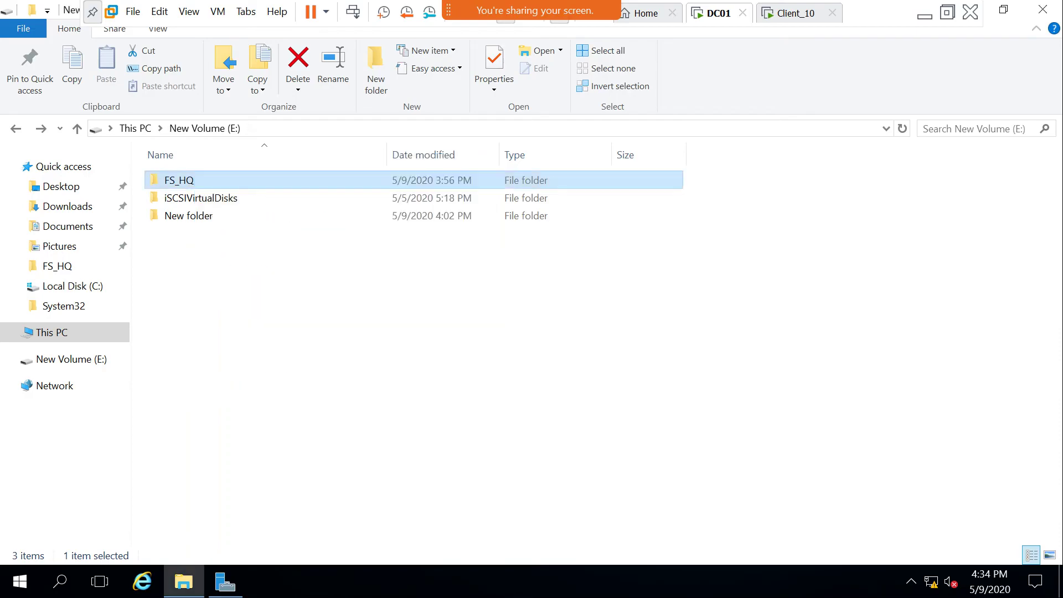
{"action": "right_click", "coordinate": [332, 313]}
{"action": "left_click", "coordinate": [375, 378]}
On Client_10, retry \\dc01\FS_HQ, dismiss the access-denied network error, and return to DC01.
{"action": "left_click", "coordinate": [796, 13]}
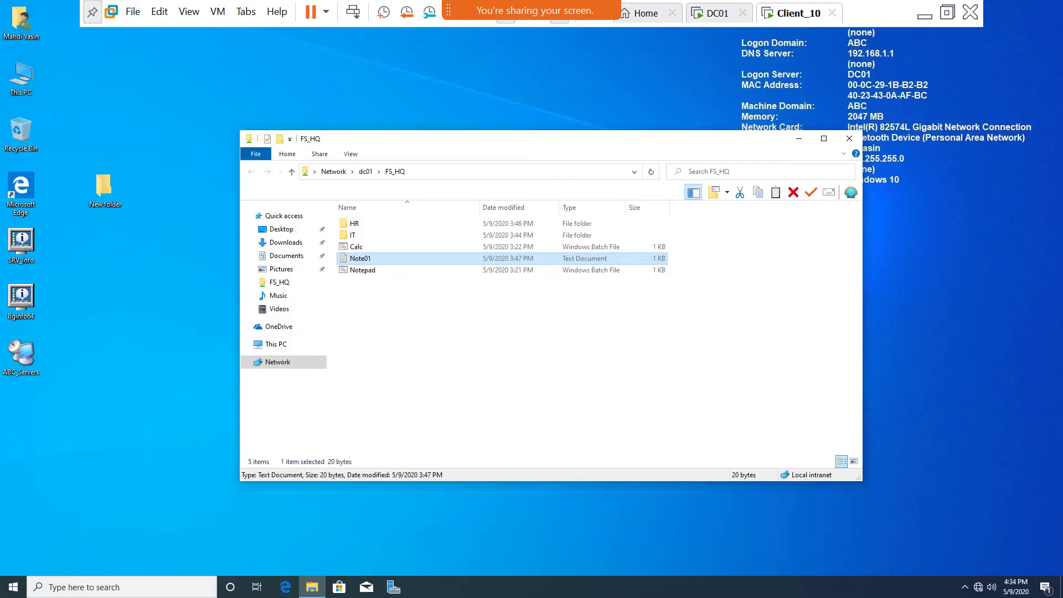
{"action": "left_click", "coordinate": [849, 138]}
{"action": "left_click", "coordinate": [13, 586]}
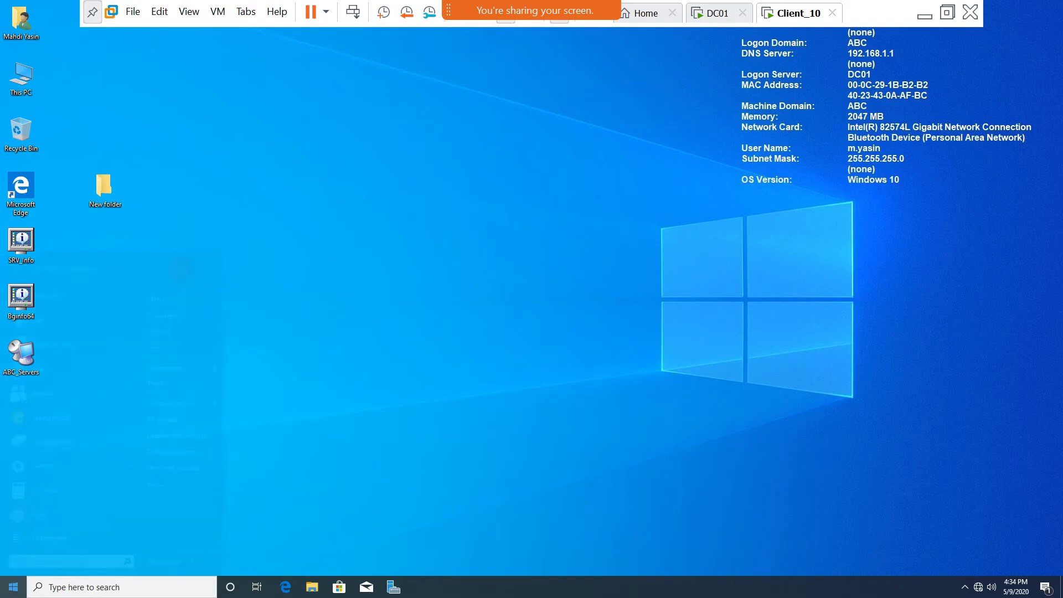
{"action": "left_click", "coordinate": [155, 483]}
{"action": "left_click", "coordinate": [91, 553]}
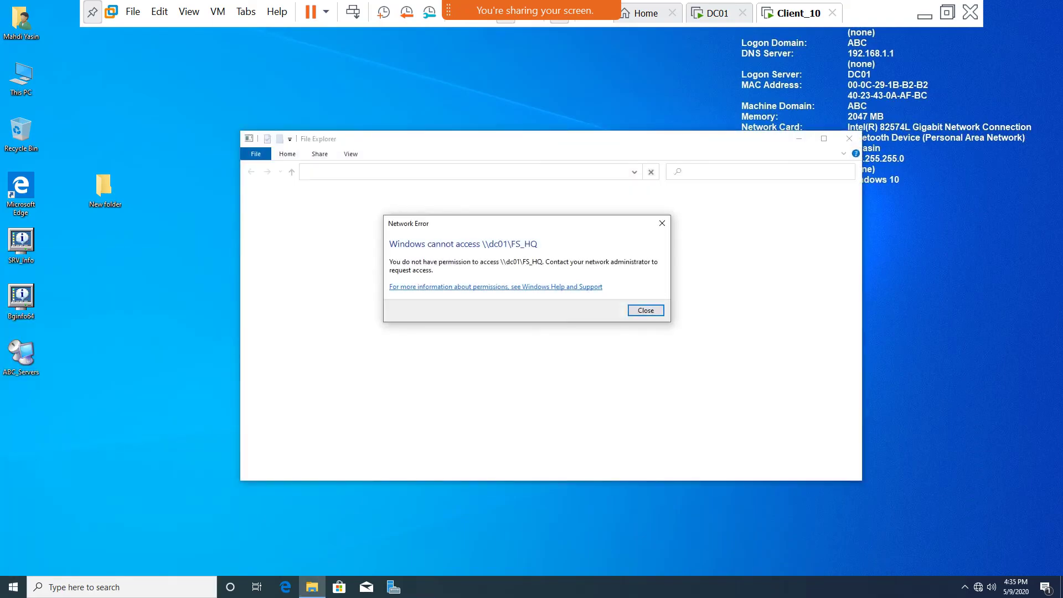
{"action": "key", "text": "Return"}
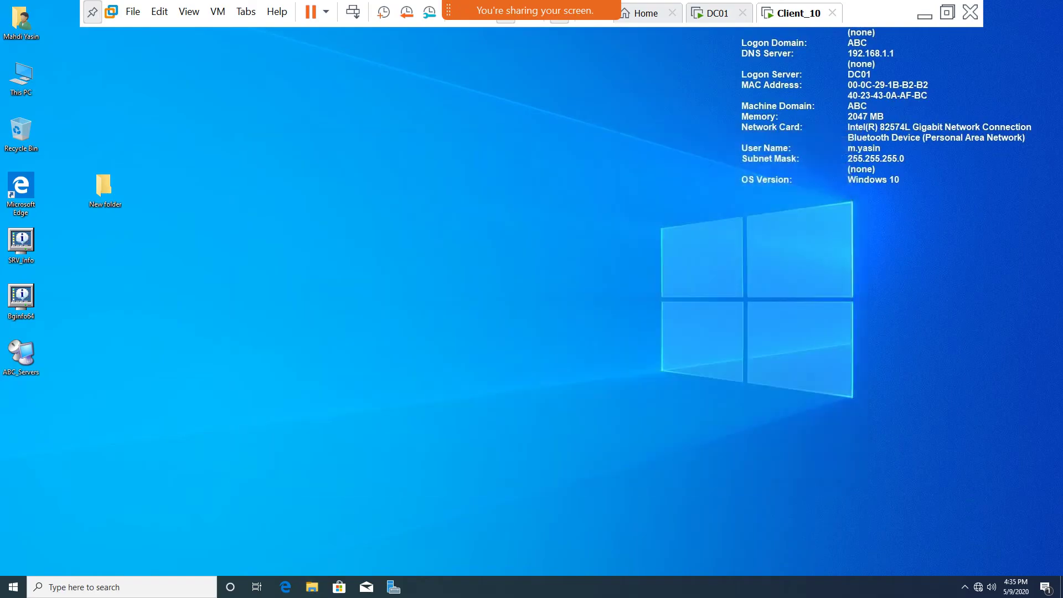
{"action": "left_click", "coordinate": [717, 13]}
Add the domain user back to FS_HQ's share permissions.
{"action": "right_click", "coordinate": [179, 179]}
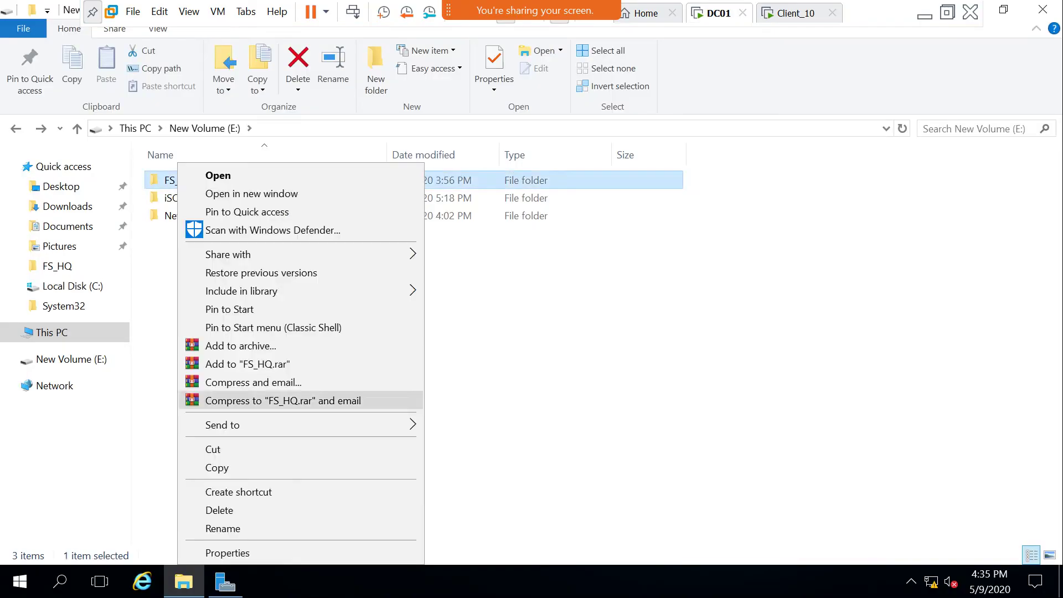
{"action": "left_click", "coordinate": [227, 552]}
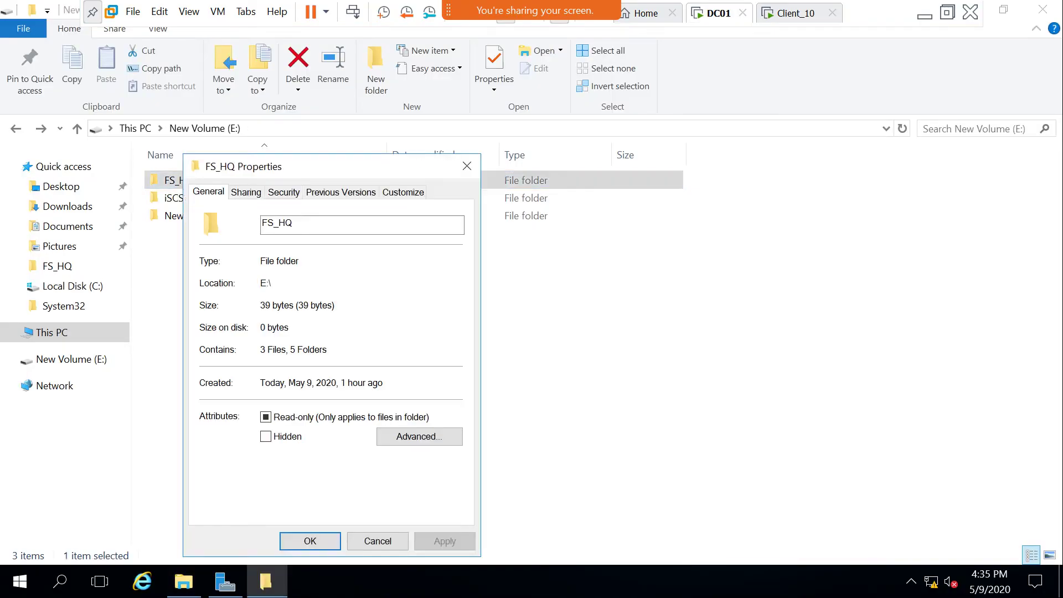
{"action": "left_click", "coordinate": [246, 192]}
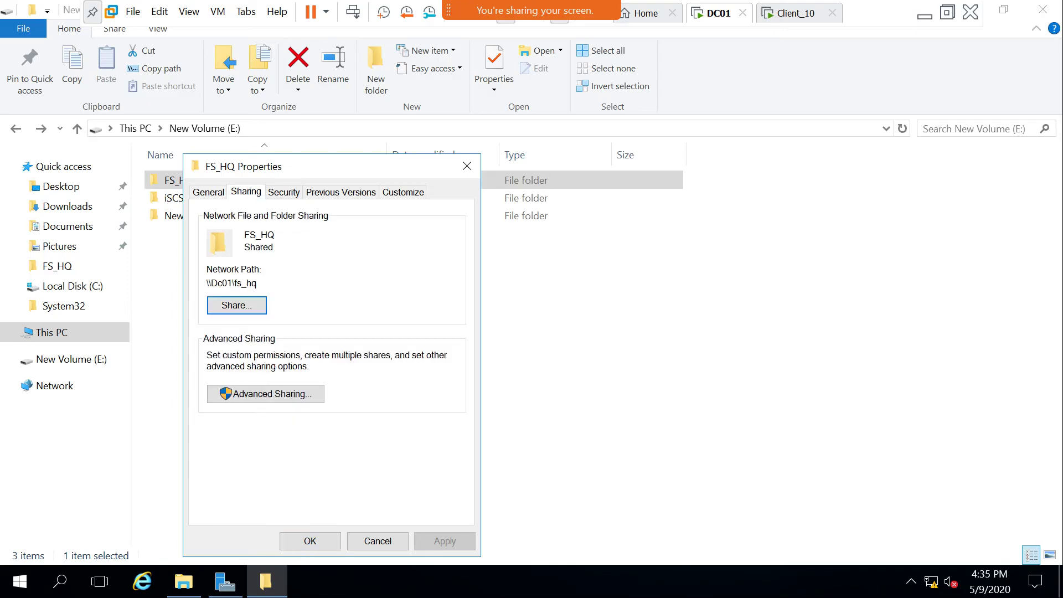
{"action": "left_click", "coordinate": [266, 394]}
{"action": "left_click", "coordinate": [251, 422]}
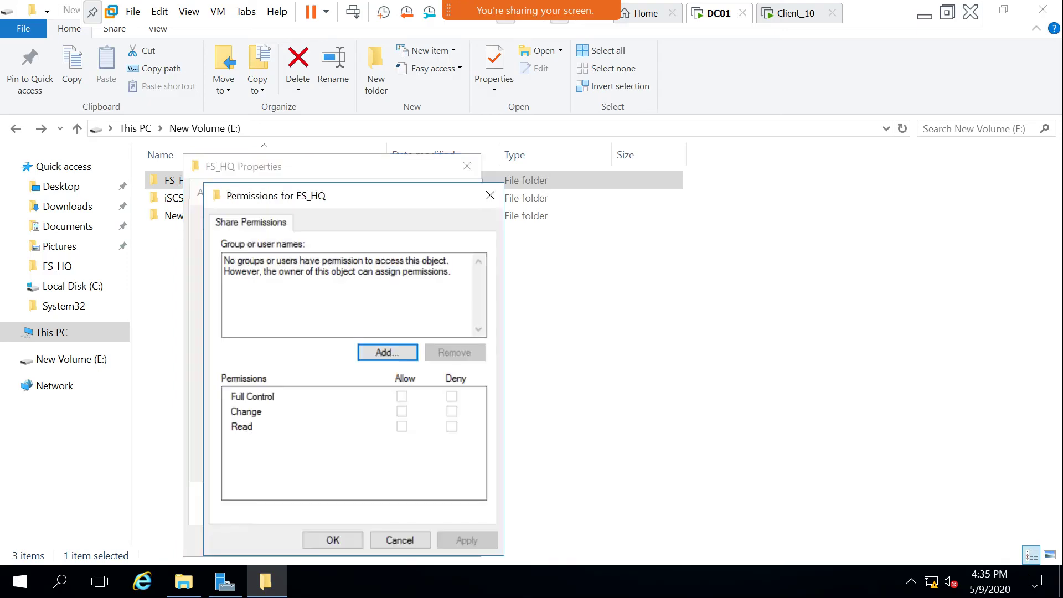
{"action": "key", "text": "Return"}
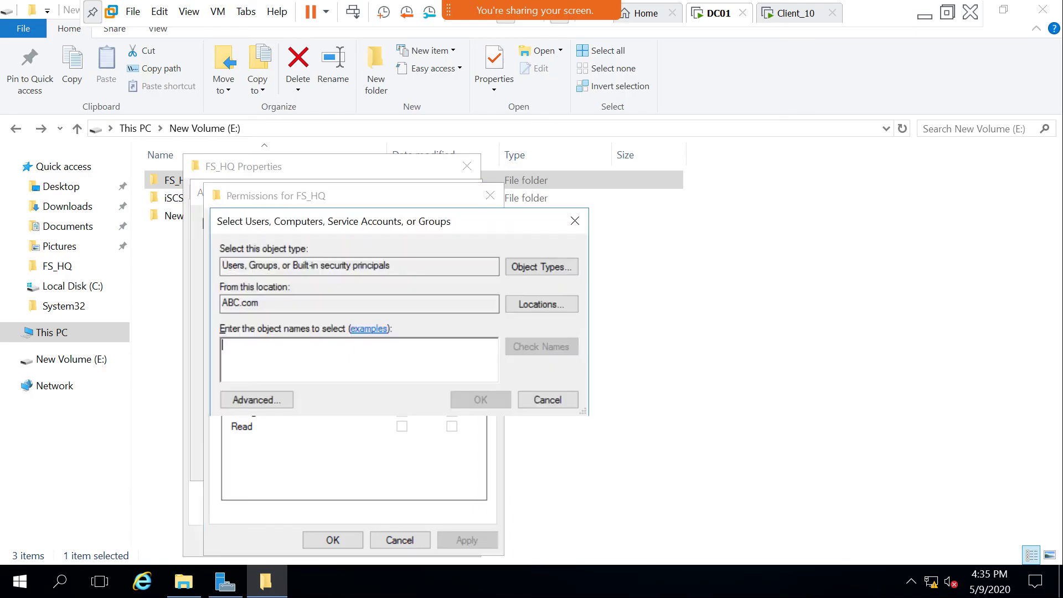
{"action": "type", "text": "mahd"}
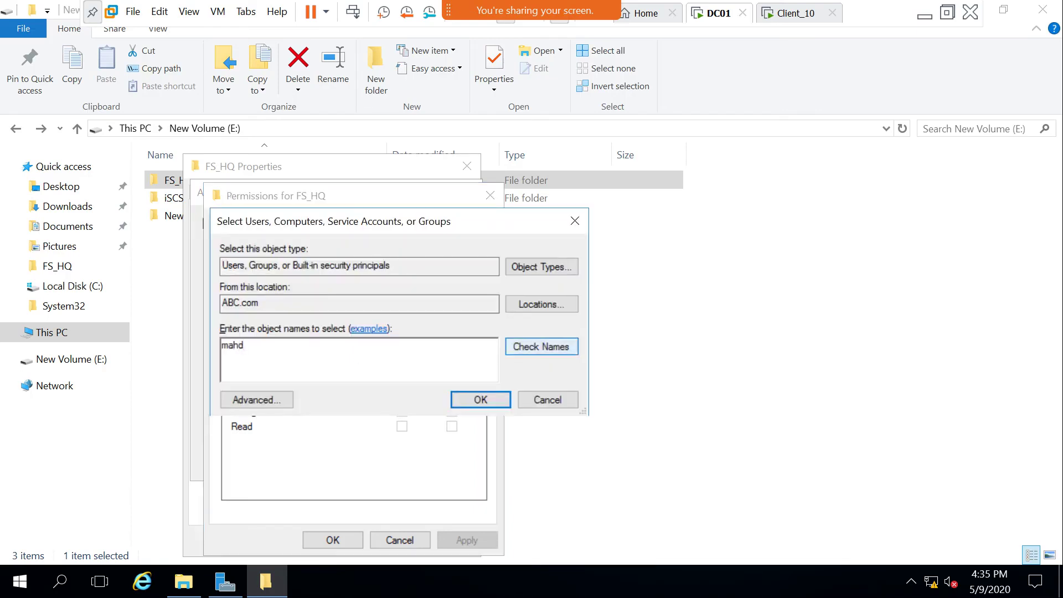
{"action": "left_click", "coordinate": [541, 347]}
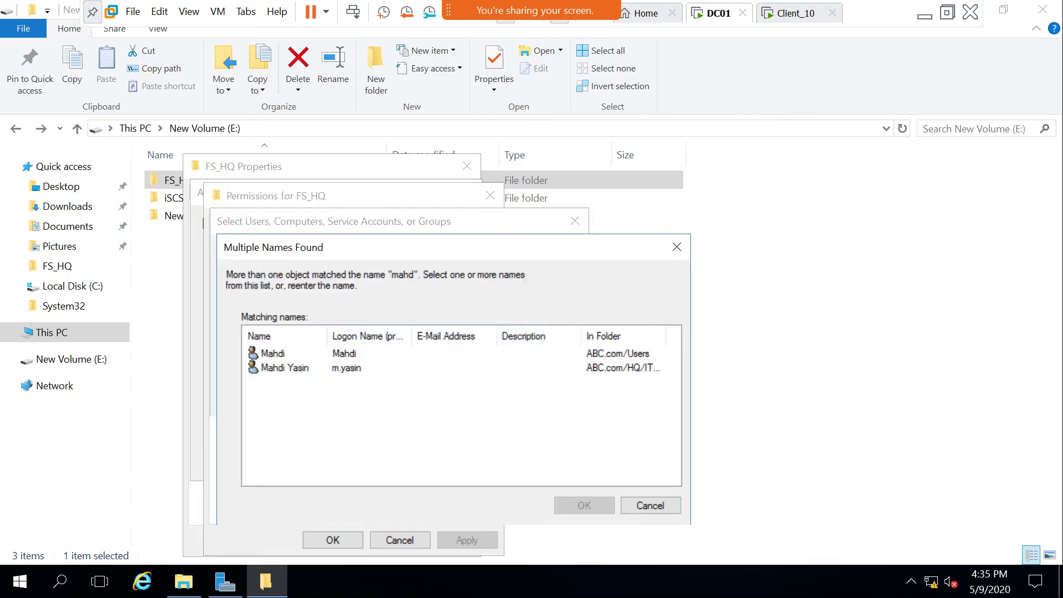
{"action": "double_click", "coordinate": [285, 368]}
{"action": "left_click", "coordinate": [480, 399]}
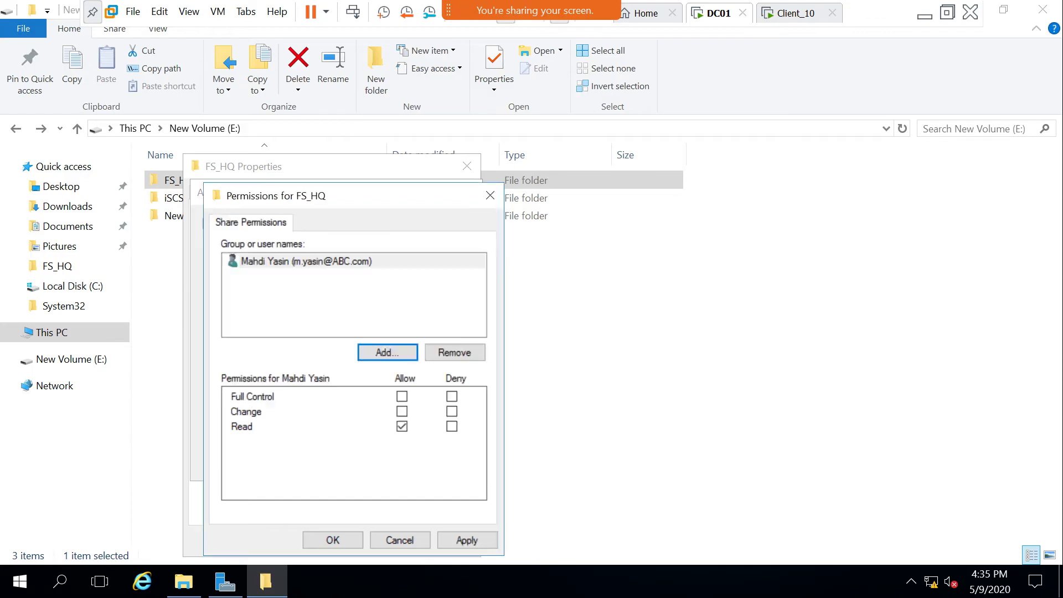
Deny the user Read, Change and Full Control on the share and accept the warning.
{"action": "left_click", "coordinate": [401, 427]}
{"action": "left_click", "coordinate": [452, 426]}
{"action": "left_click", "coordinate": [452, 411]}
{"action": "left_click", "coordinate": [452, 396]}
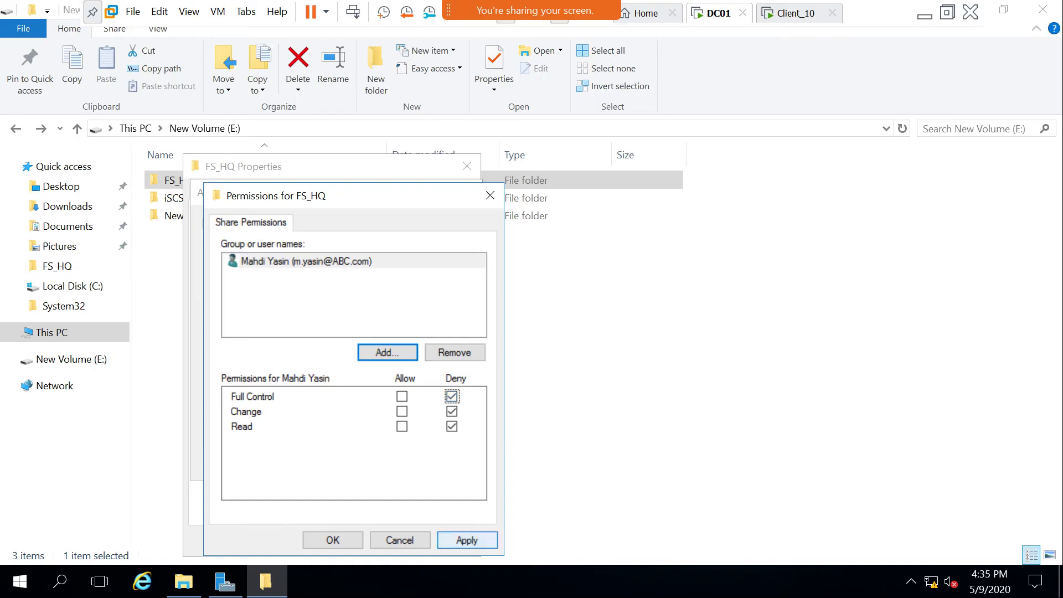
{"action": "left_click", "coordinate": [467, 540]}
{"action": "key", "text": "Return"}
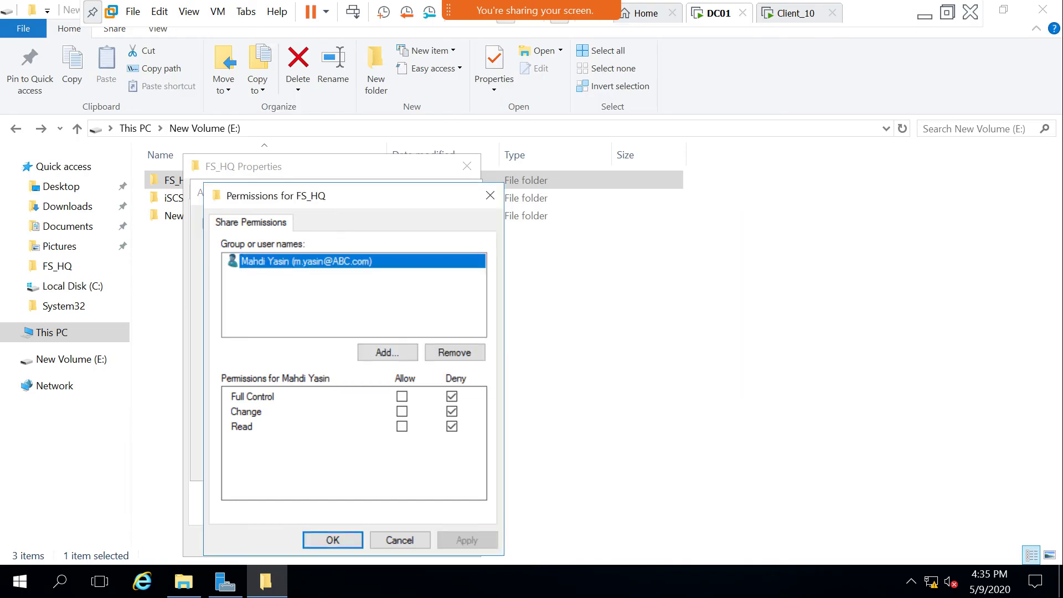
{"action": "key", "text": "Return"}
{"action": "key", "text": "Return"}
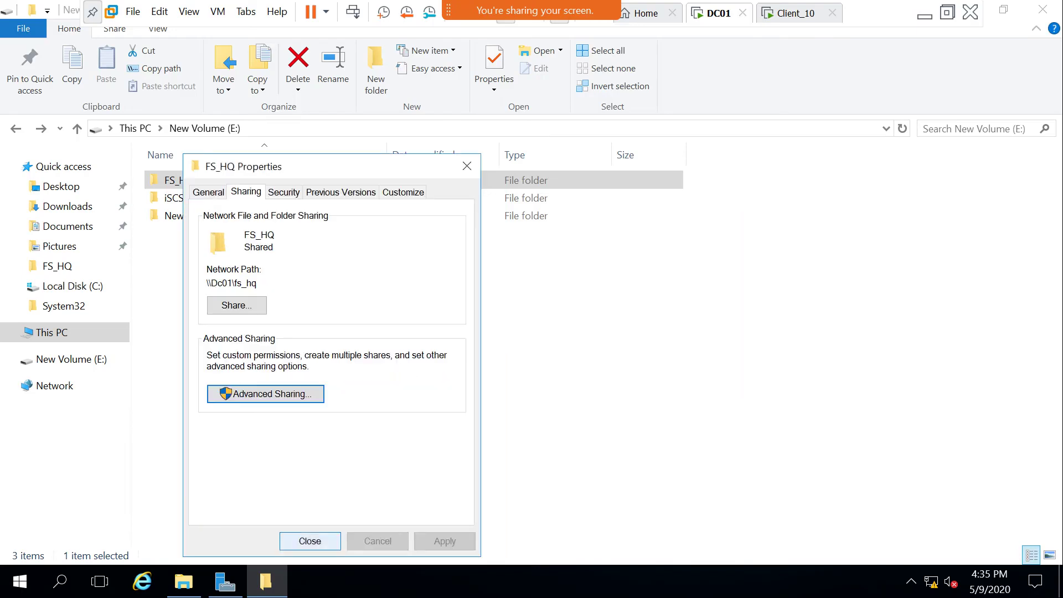
{"action": "left_click", "coordinate": [310, 540]}
{"action": "right_click", "coordinate": [349, 214]}
{"action": "key", "text": "Escape"}
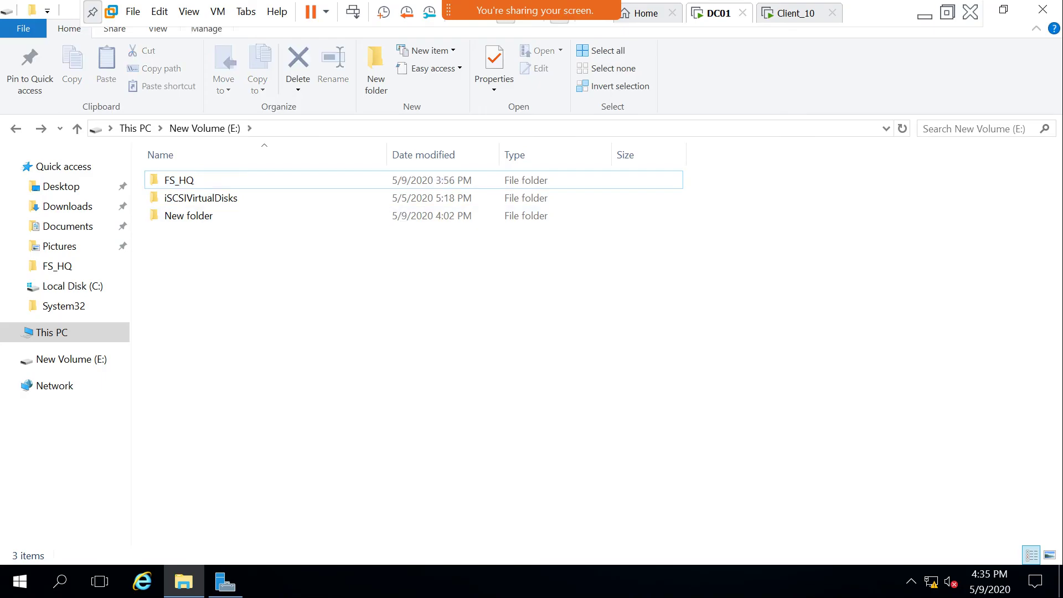
{"action": "right_click", "coordinate": [319, 297]}
{"action": "key", "text": "Escape"}
On Client_10, retry \\dc01\FS_HQ from Run and dismiss the access-denied error.
{"action": "left_click", "coordinate": [791, 12]}
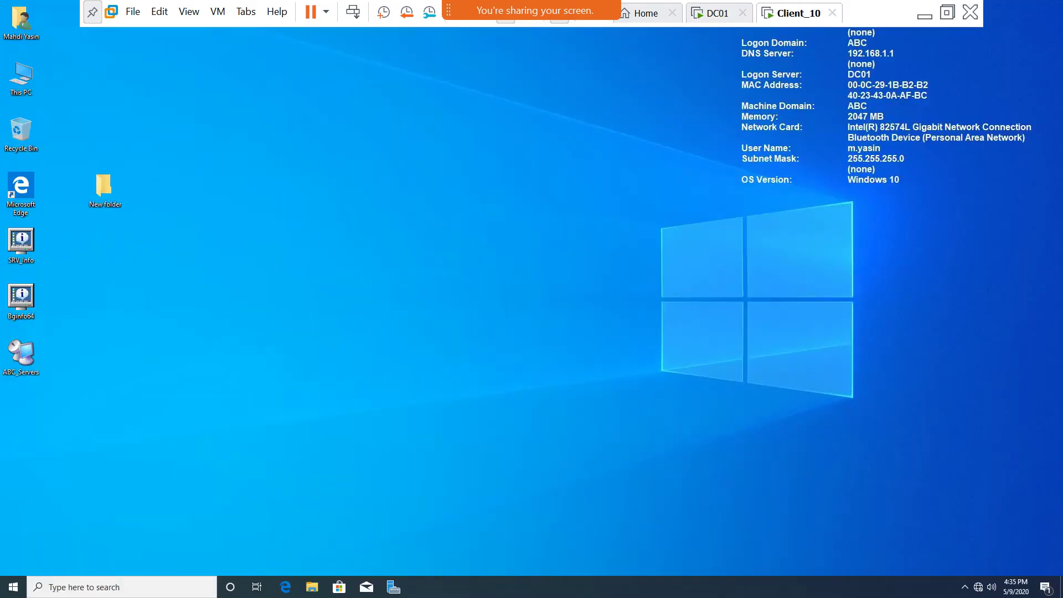
{"action": "left_click", "coordinate": [13, 587]}
{"action": "right_click", "coordinate": [322, 372]}
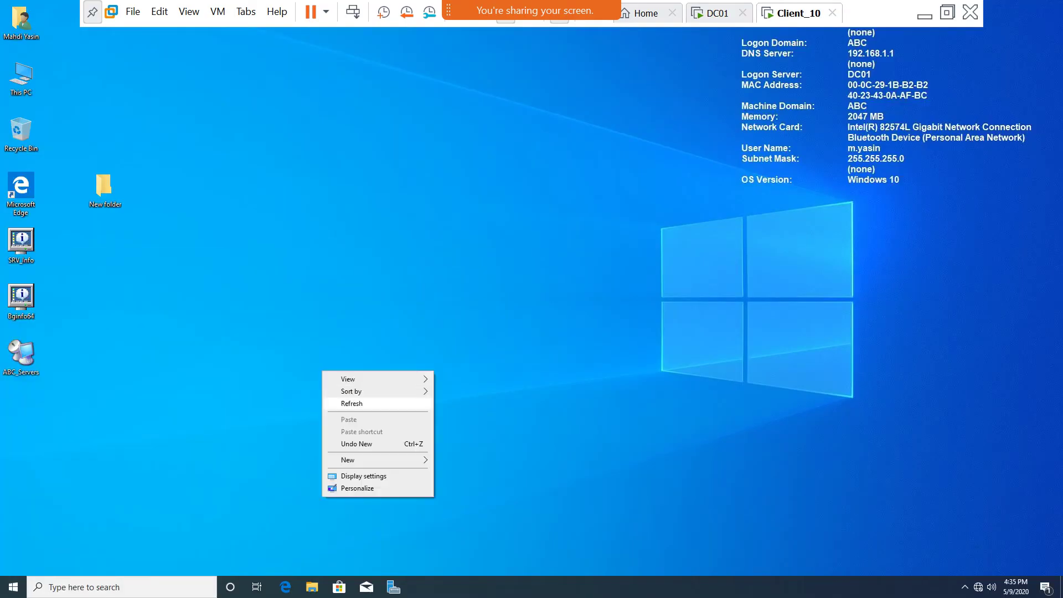
{"action": "left_click", "coordinate": [351, 403]}
{"action": "left_click", "coordinate": [13, 587]}
{"action": "left_click", "coordinate": [161, 484]}
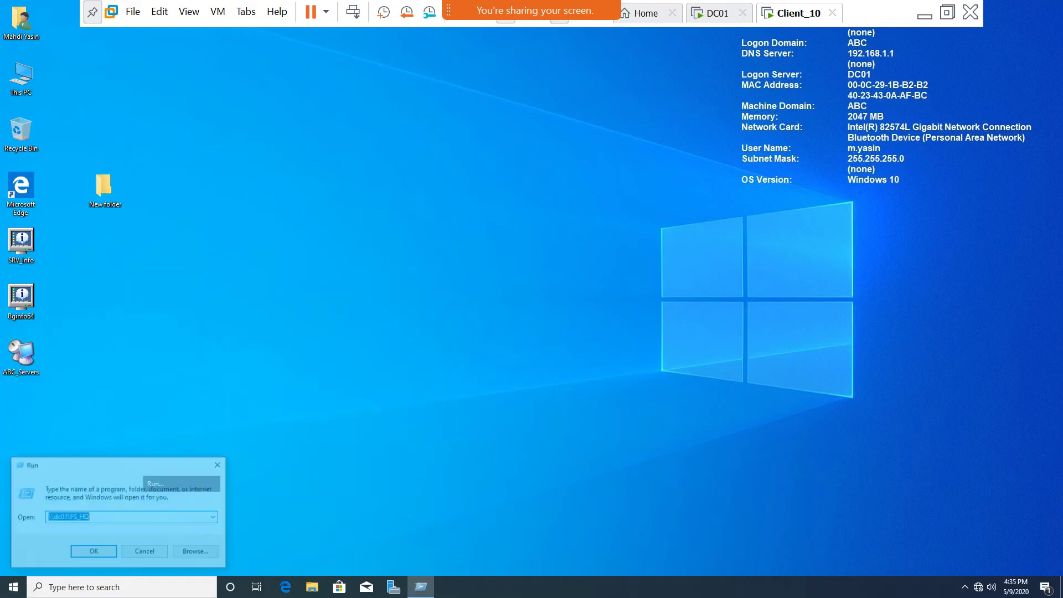
{"action": "key", "text": "Return"}
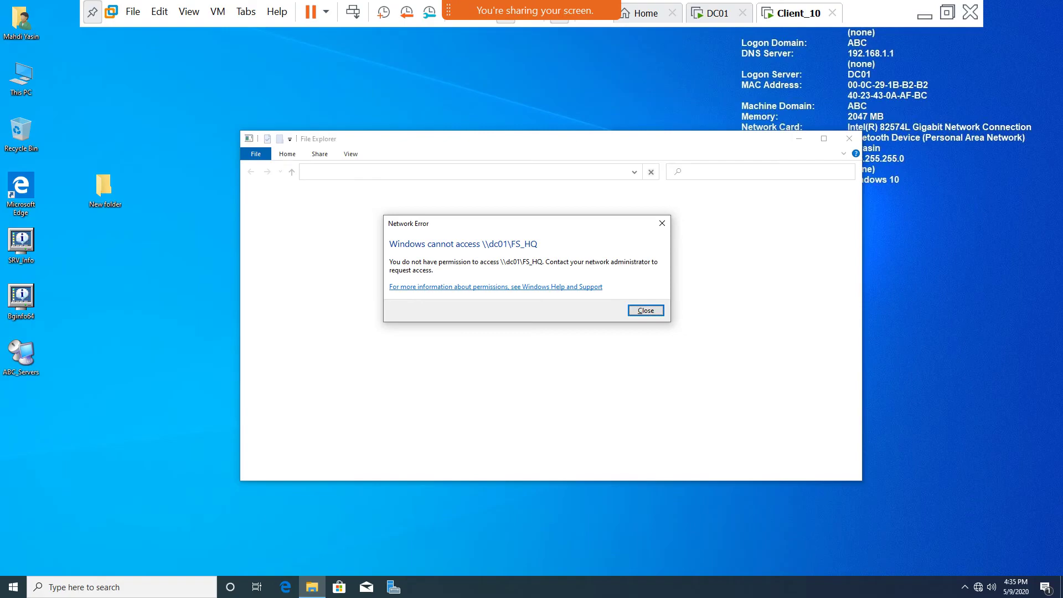
{"action": "left_click", "coordinate": [645, 310]}
On DC01, untick Deny for Full Control and Change in FS_HQ's share permissions.
{"action": "left_click", "coordinate": [718, 13]}
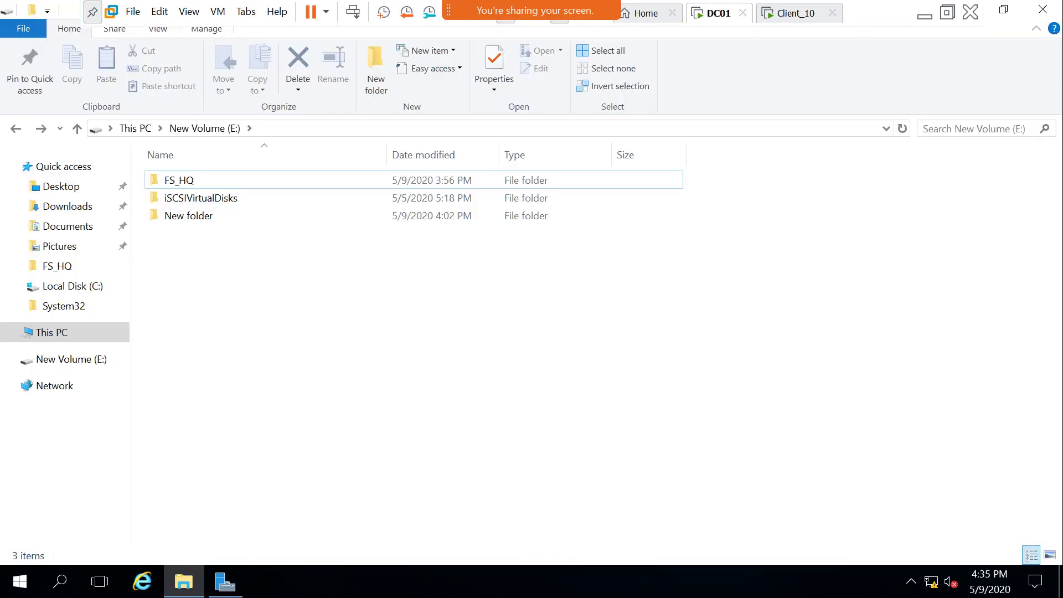
{"action": "left_click", "coordinate": [177, 180]}
{"action": "right_click", "coordinate": [177, 180]}
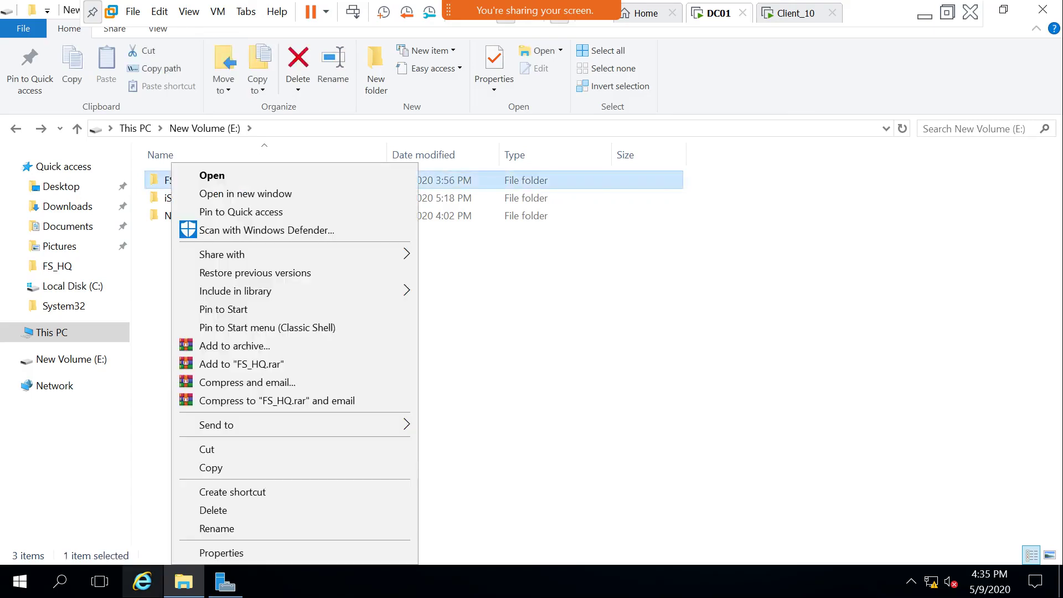
{"action": "left_click", "coordinate": [221, 551]}
{"action": "left_click", "coordinate": [277, 192]}
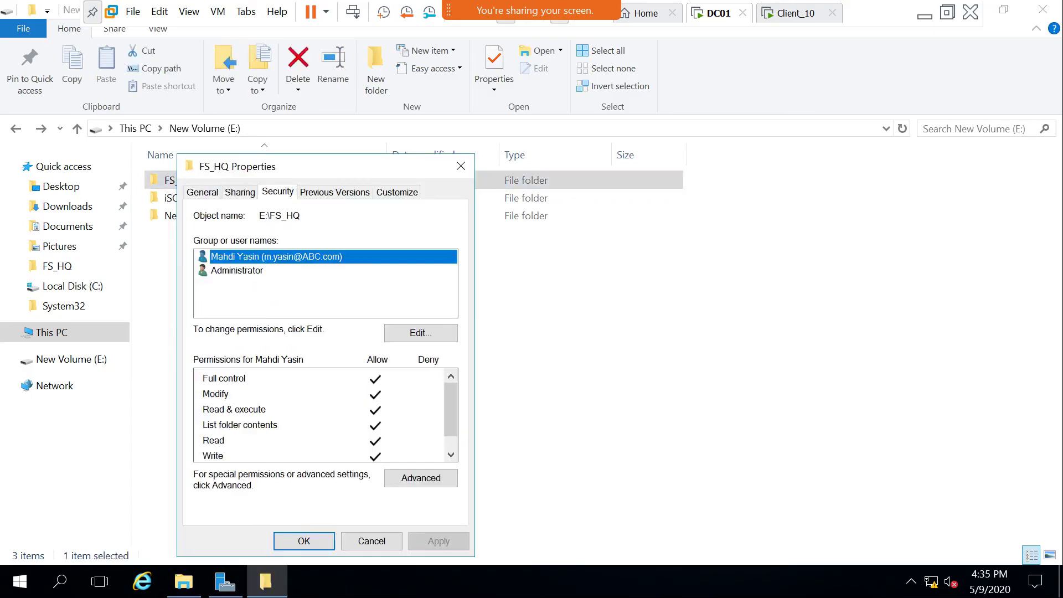
{"action": "left_click", "coordinate": [239, 192]}
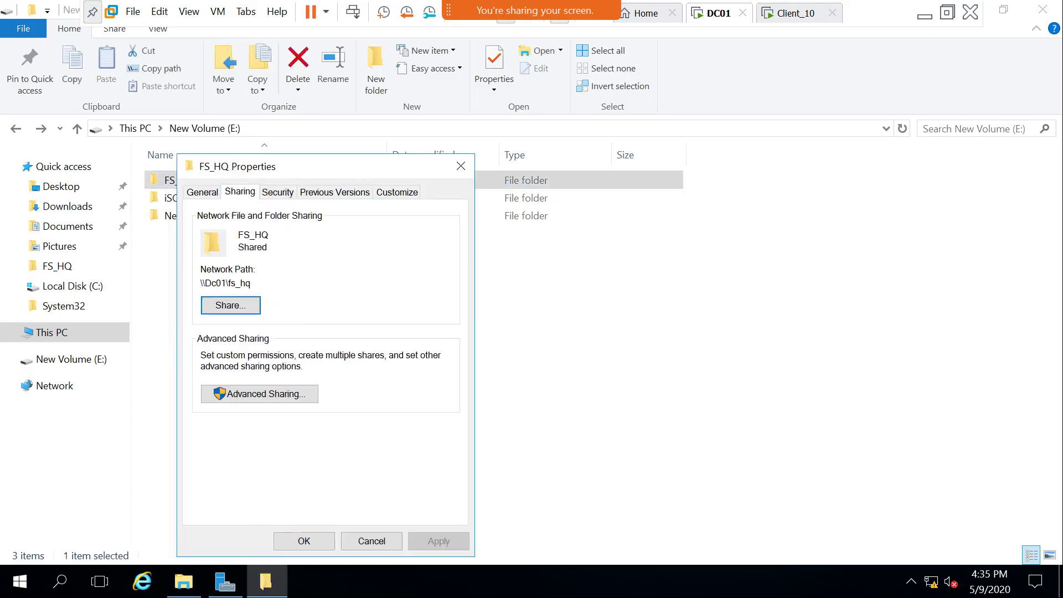
{"action": "left_click", "coordinate": [260, 393]}
{"action": "left_click", "coordinate": [244, 421]}
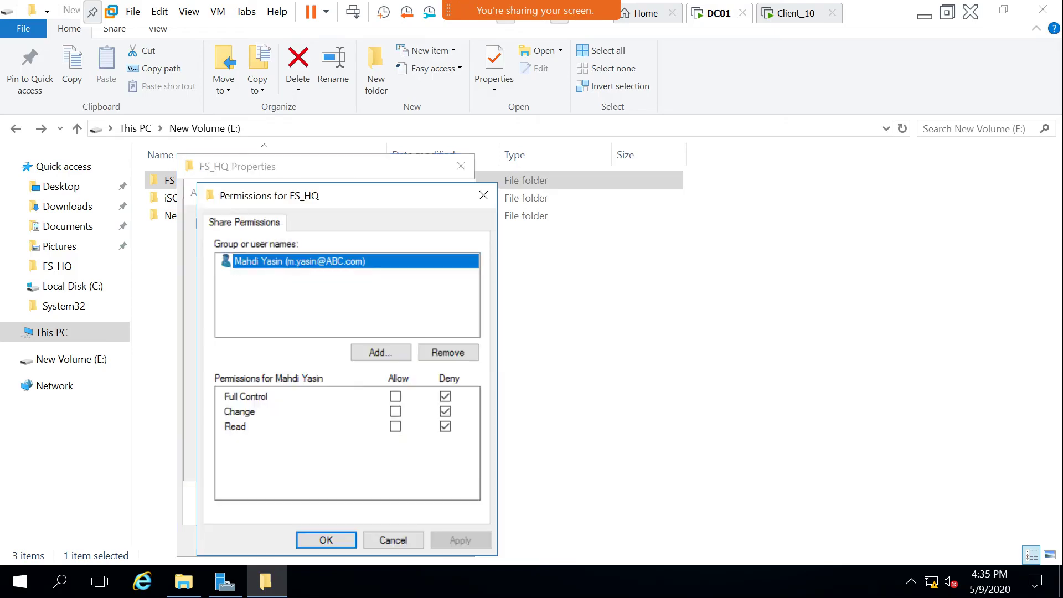
{"action": "left_click", "coordinate": [444, 396]}
{"action": "left_click", "coordinate": [444, 411]}
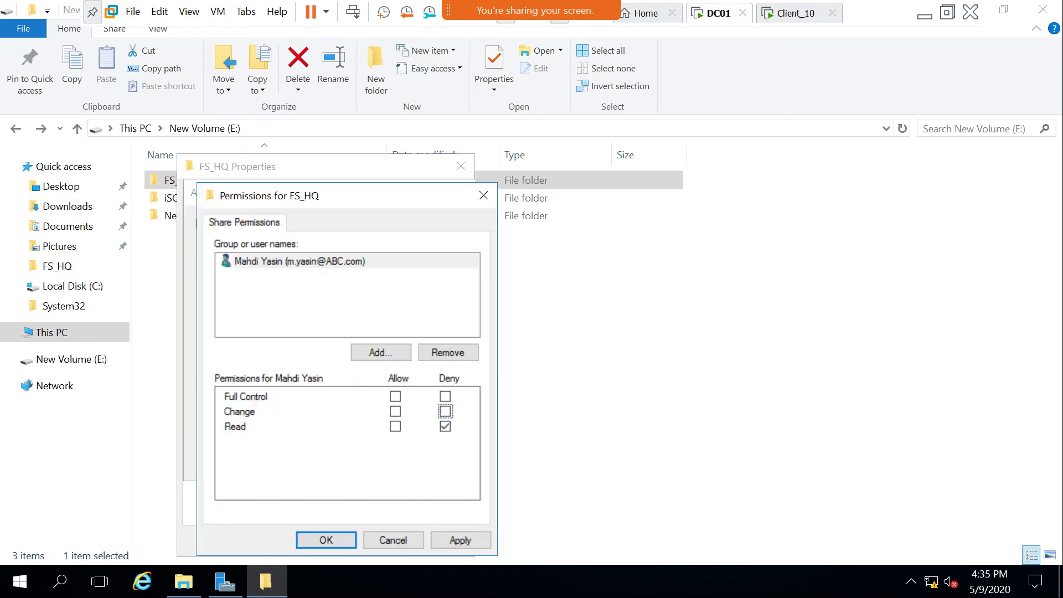
{"action": "left_click", "coordinate": [326, 539]}
{"action": "left_click", "coordinate": [297, 461]}
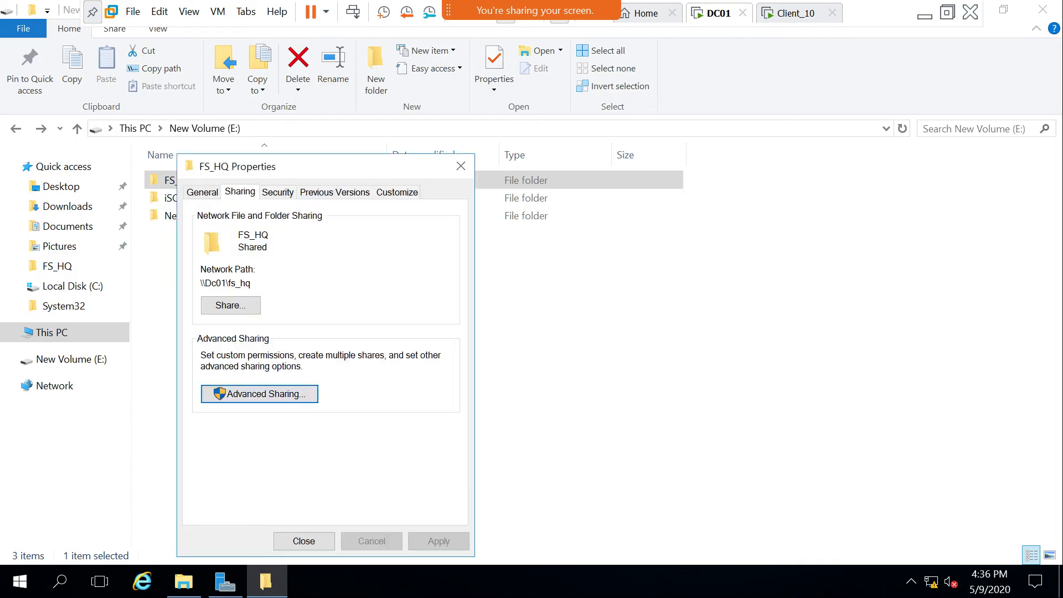
{"action": "key", "text": "Return"}
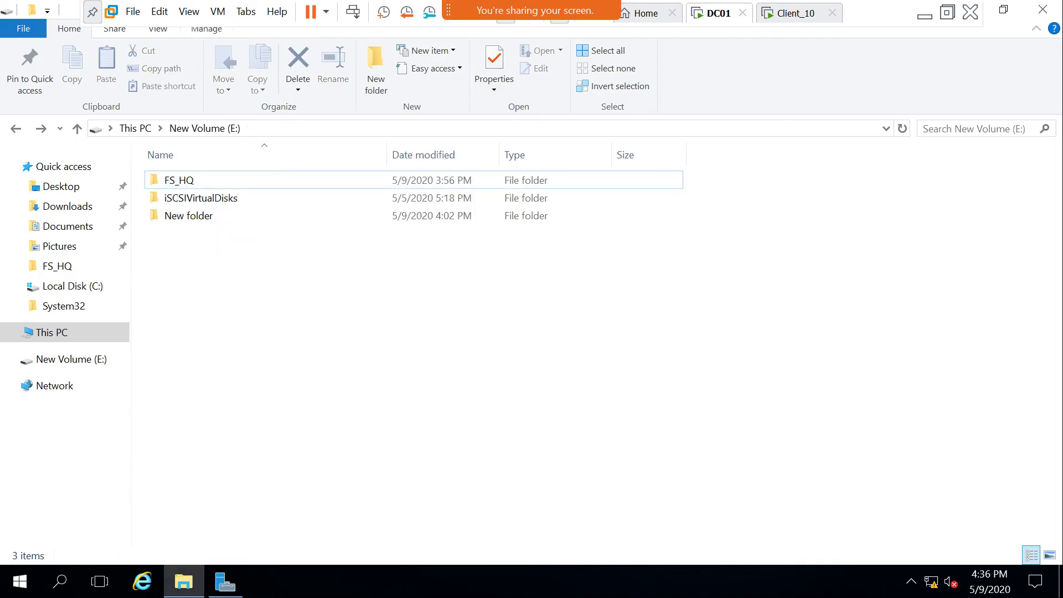
Retry \\dc01\FS_HQ twice from Client_10, dismiss the access-denied errors, and return to DC01.
{"action": "key", "text": "ctrl+Tab"}
{"action": "key", "text": "super"}
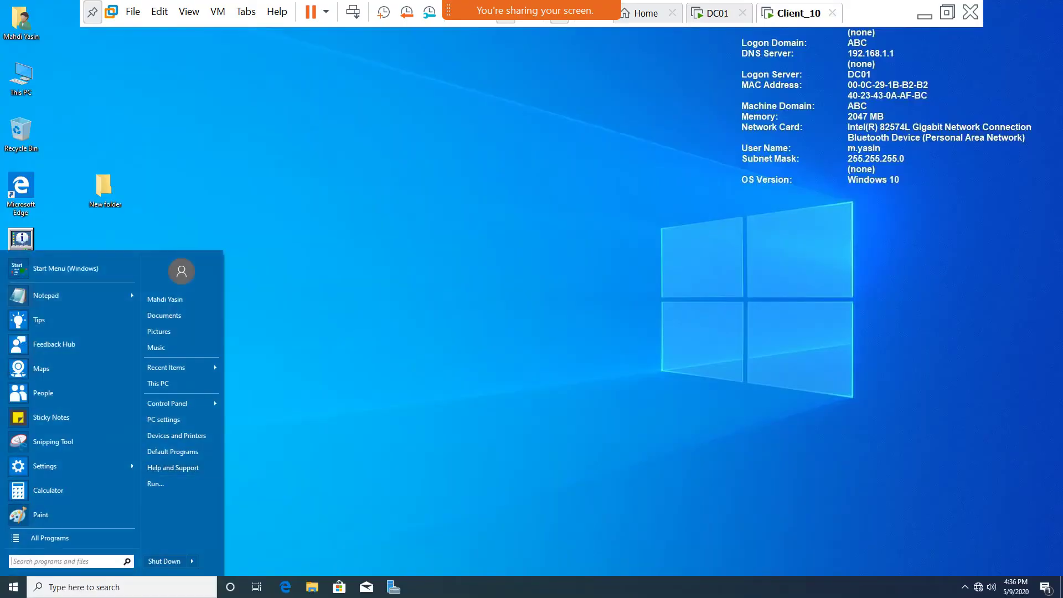
{"action": "key", "text": "r"}
{"action": "key", "text": "Return"}
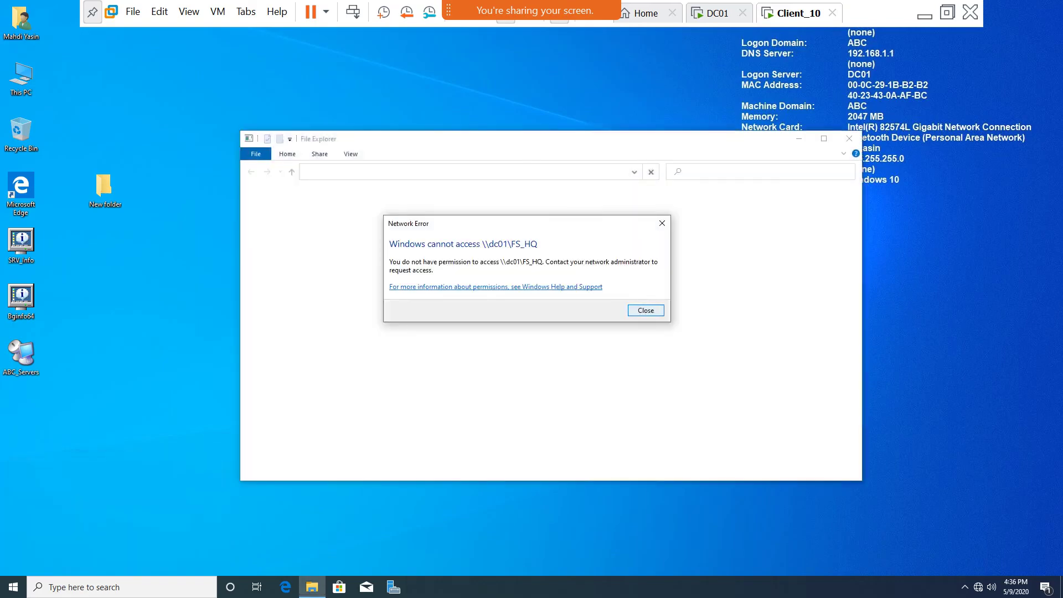
{"action": "key", "text": "Return"}
{"action": "right_click", "coordinate": [251, 244]}
{"action": "left_click", "coordinate": [280, 275]}
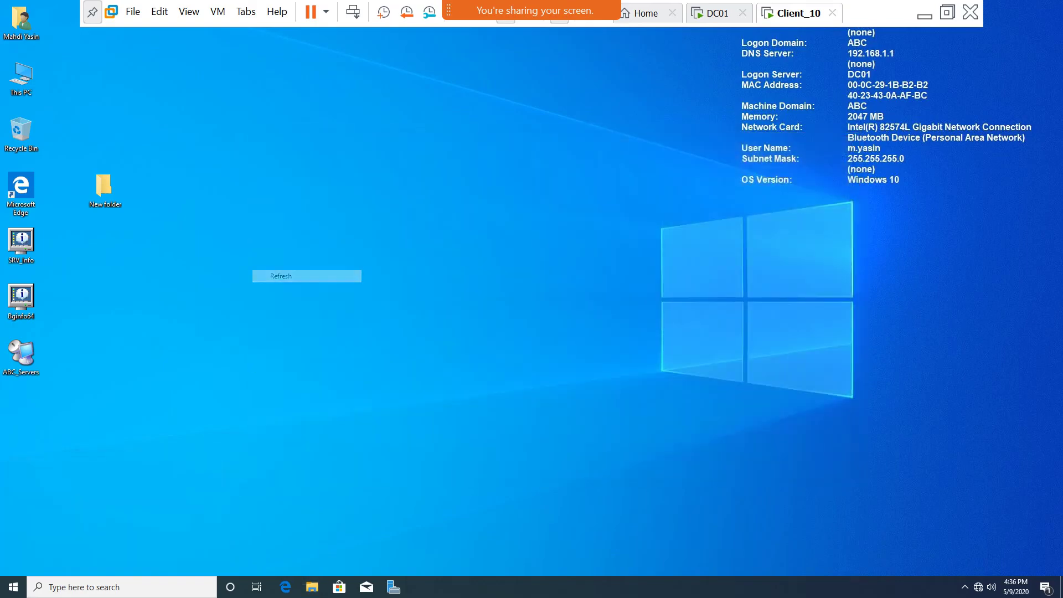
{"action": "key", "text": "super"}
{"action": "key", "text": "Escape"}
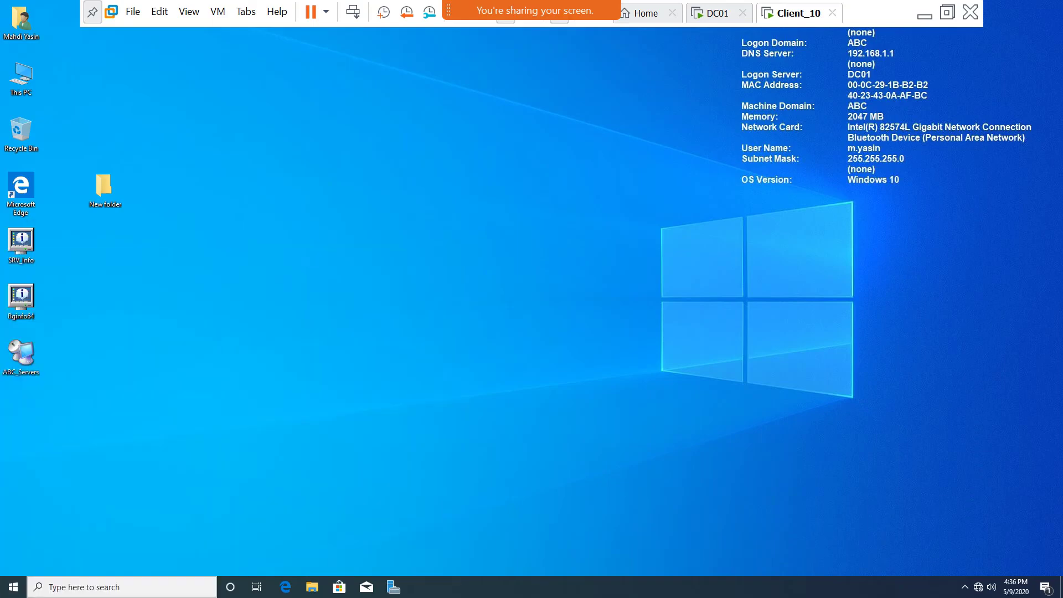
{"action": "key", "text": "super"}
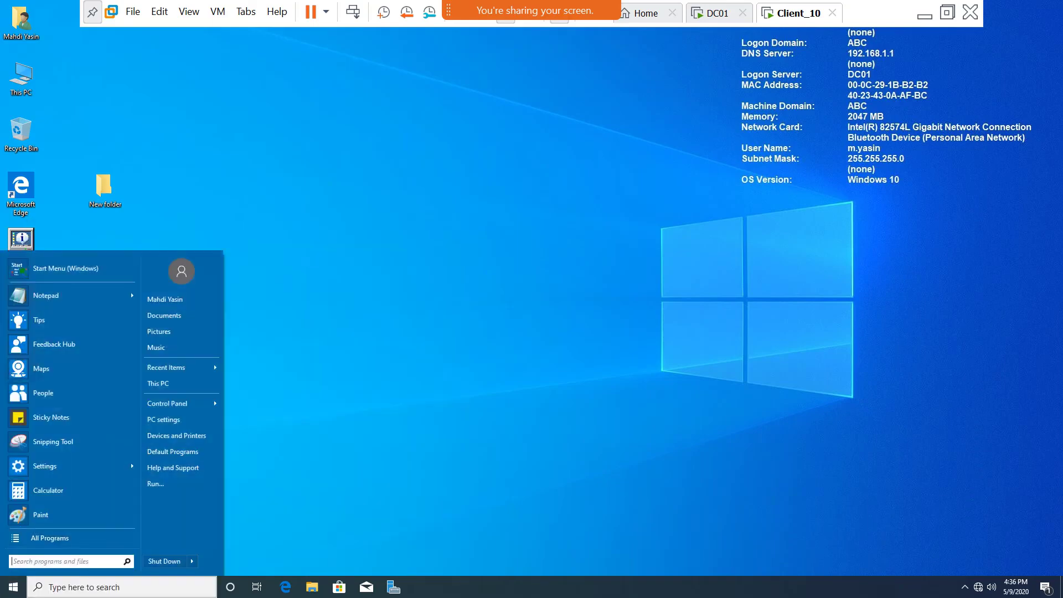
{"action": "key", "text": "Return"}
{"action": "key", "text": "Return"}
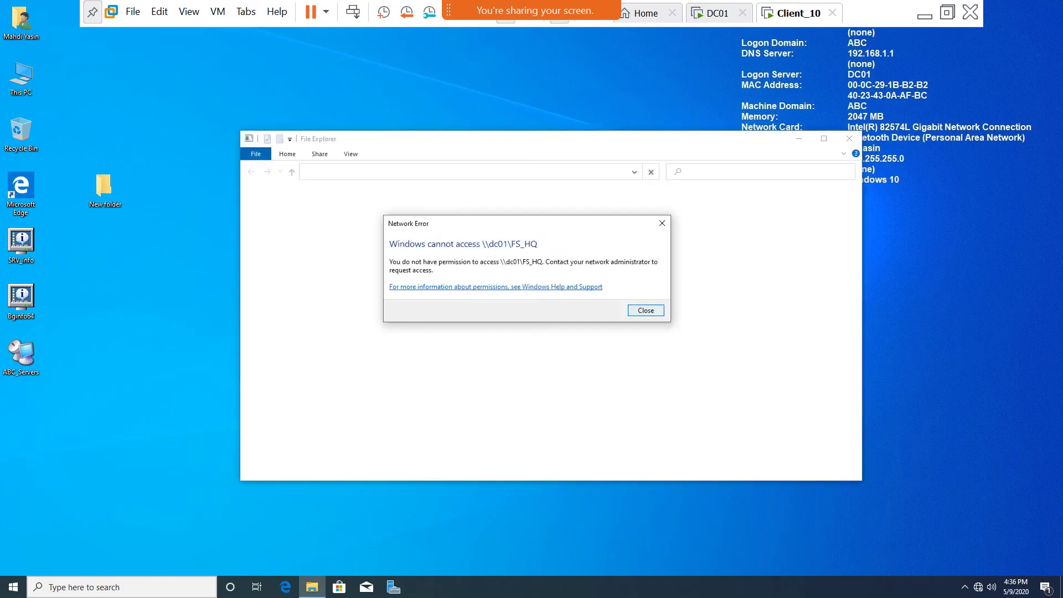
{"action": "key", "text": "Return"}
{"action": "key", "text": "ctrl+shift+Tab"}
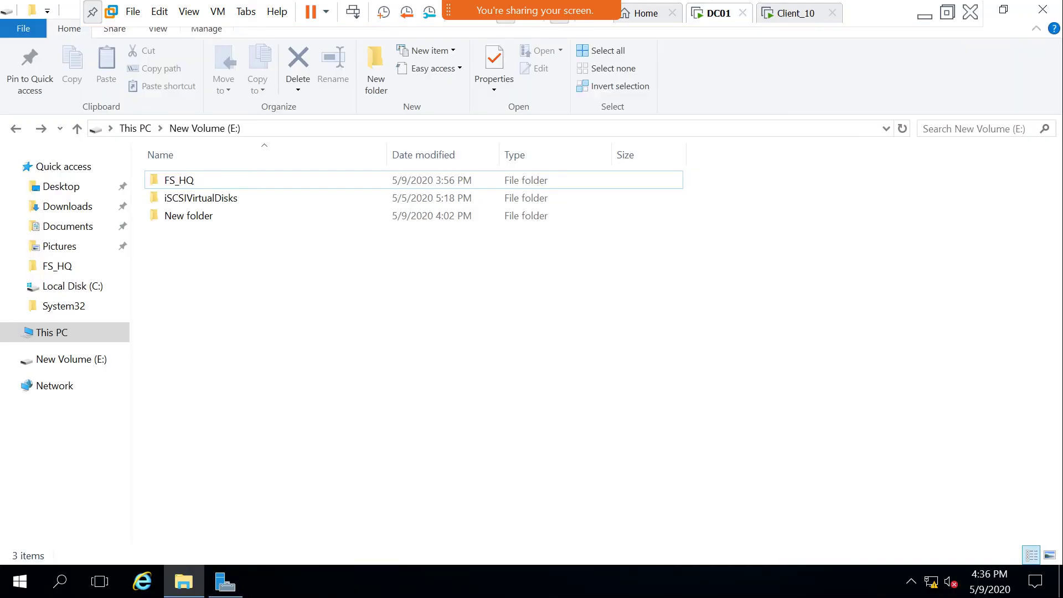
Open FS_HQ's properties and review its advanced attributes without changing them.
{"action": "right_click", "coordinate": [193, 180]}
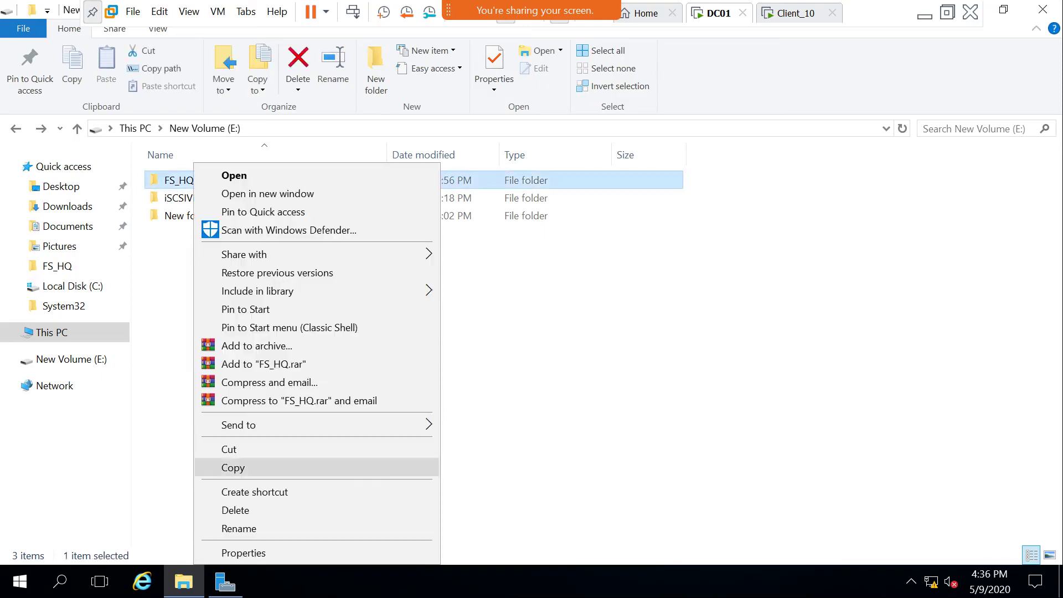
{"action": "left_click", "coordinate": [243, 552]}
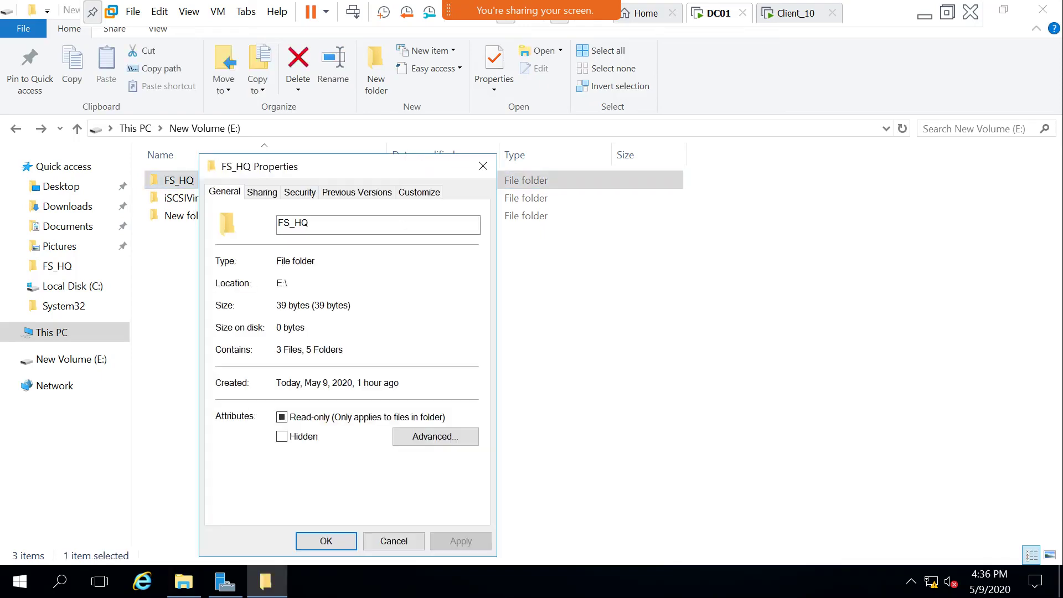
{"action": "left_click", "coordinate": [435, 436]}
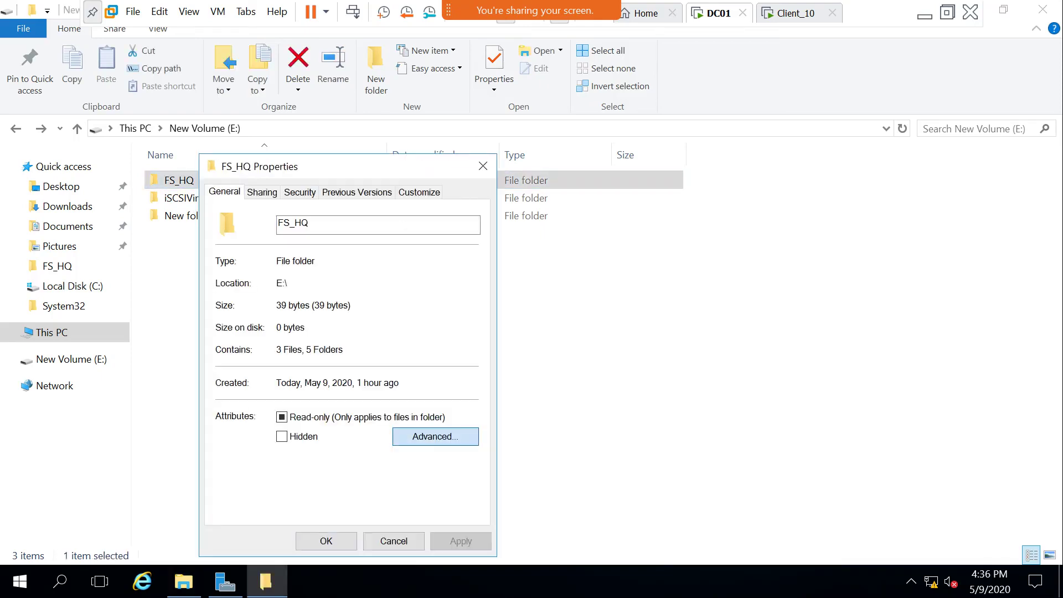
{"action": "left_click", "coordinate": [493, 447]}
In FS_HQ's share permissions, clear Deny Read, allow Read, and confirm all dialogs.
{"action": "left_click", "coordinate": [262, 192]}
{"action": "left_click", "coordinate": [280, 391]}
{"action": "left_click", "coordinate": [223, 224]}
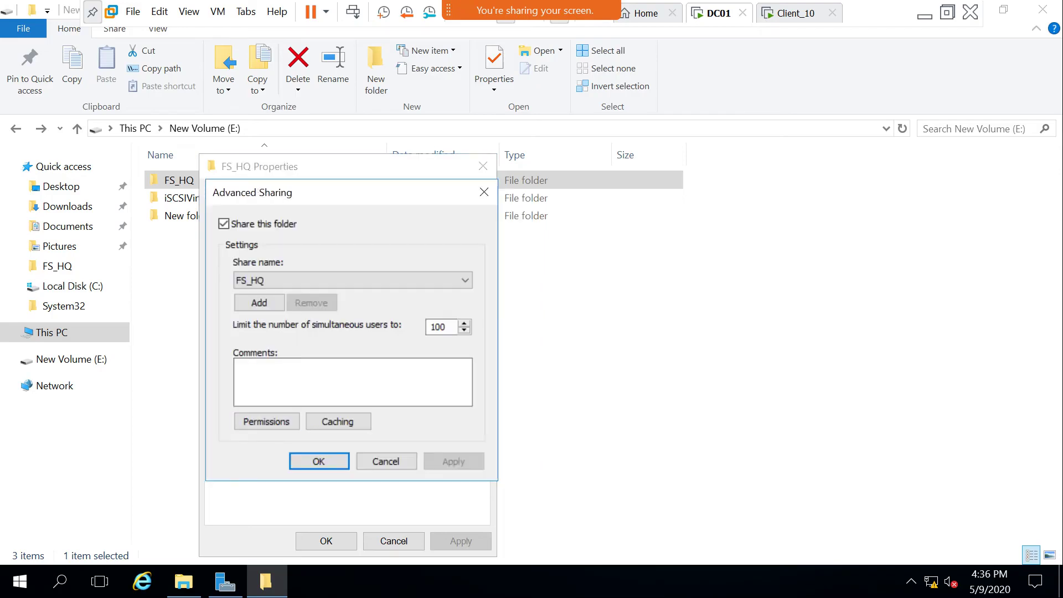
{"action": "left_click", "coordinate": [267, 421]}
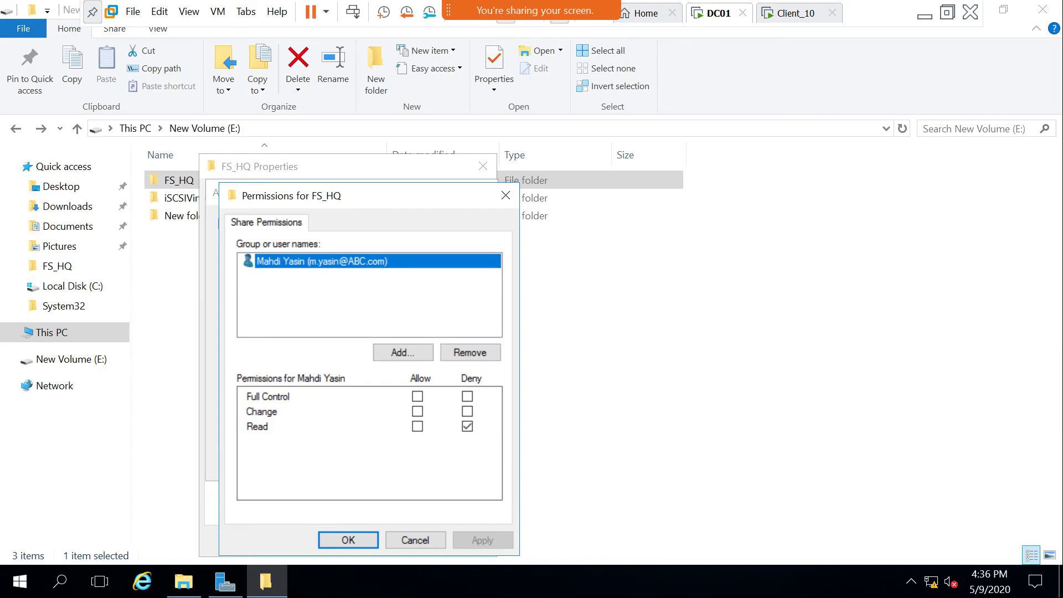
{"action": "left_click", "coordinate": [467, 426]}
{"action": "left_click", "coordinate": [417, 426]}
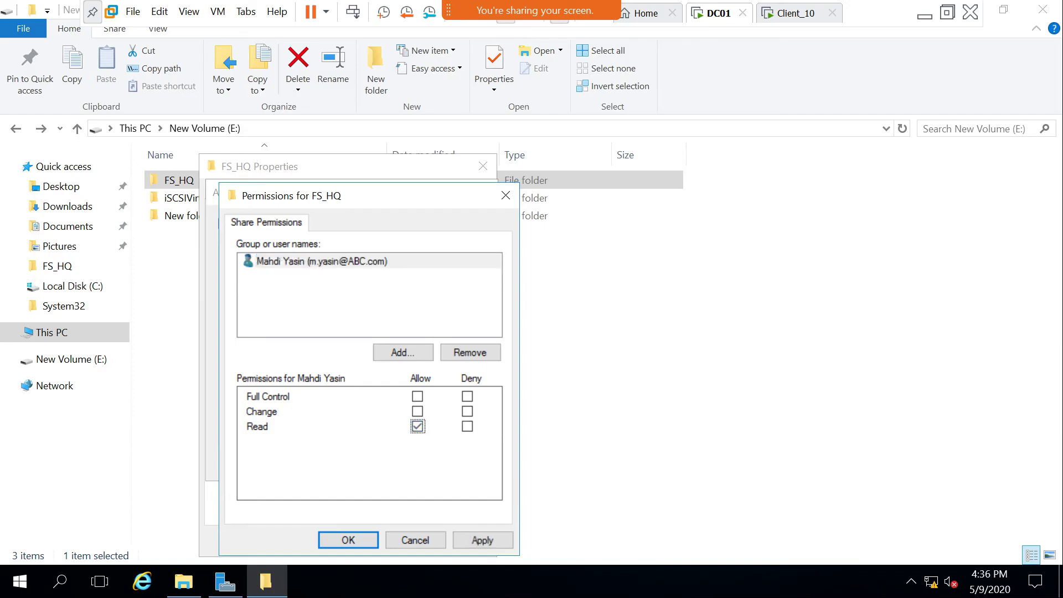
{"action": "key", "text": "Return"}
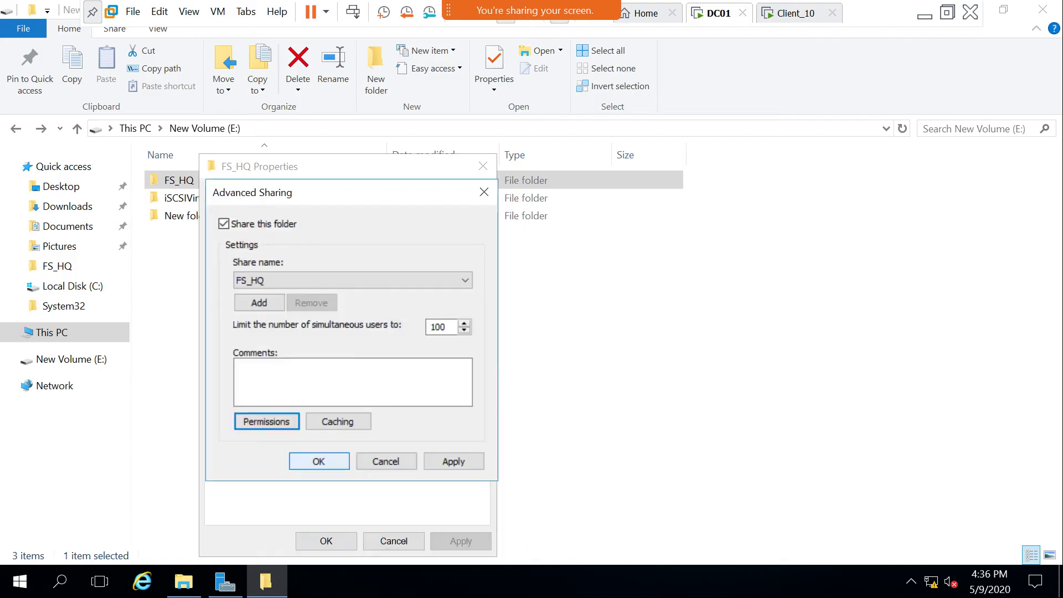
{"action": "key", "text": "Return"}
{"action": "left_click", "coordinate": [326, 541]}
Refresh the folder listing.
{"action": "right_click", "coordinate": [273, 268]}
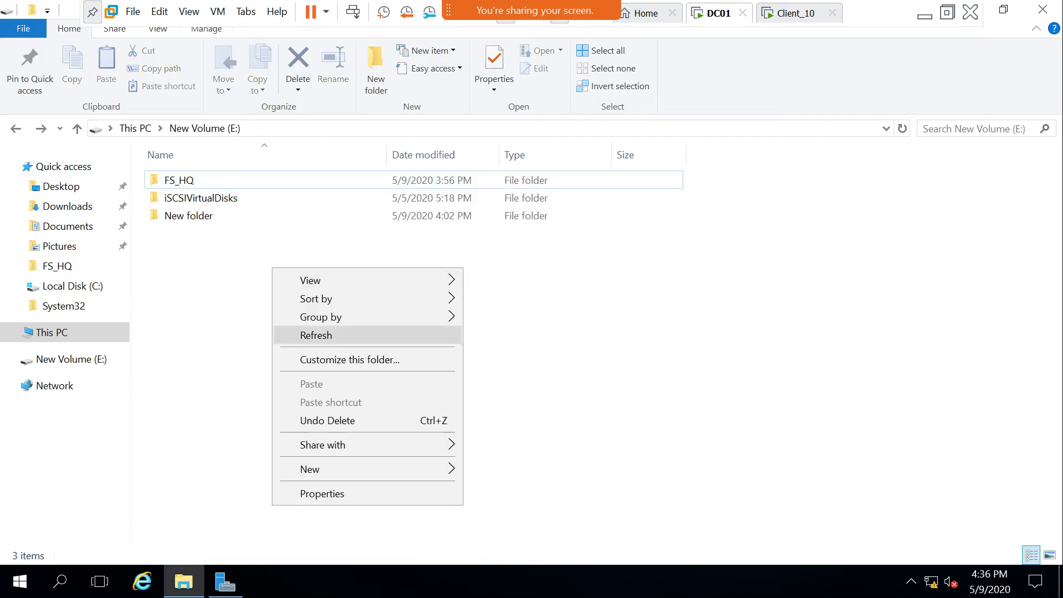
{"action": "left_click", "coordinate": [316, 335]}
{"action": "right_click", "coordinate": [324, 332]}
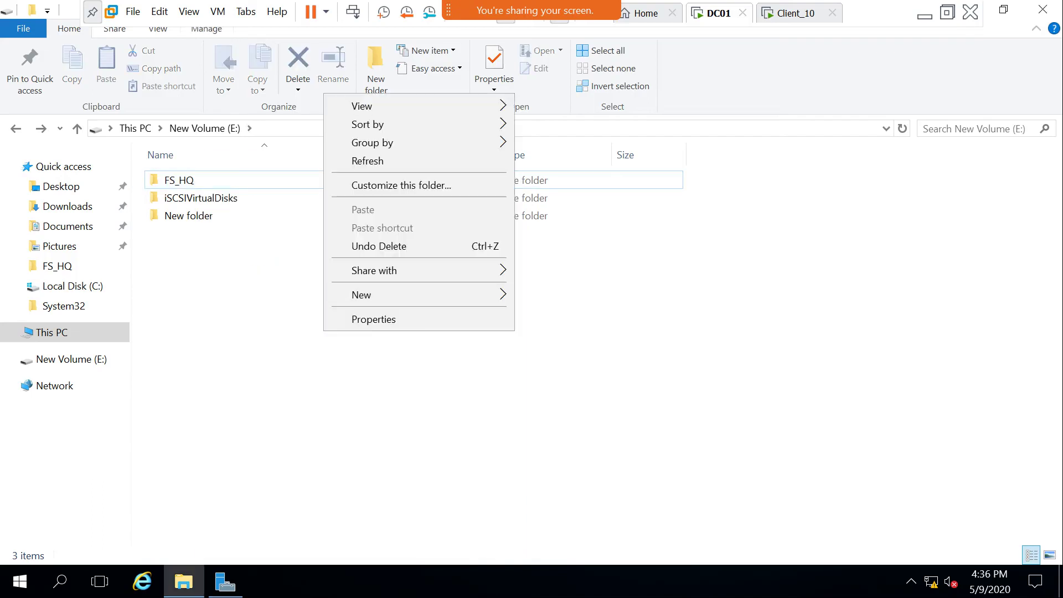
{"action": "left_click", "coordinate": [343, 161]}
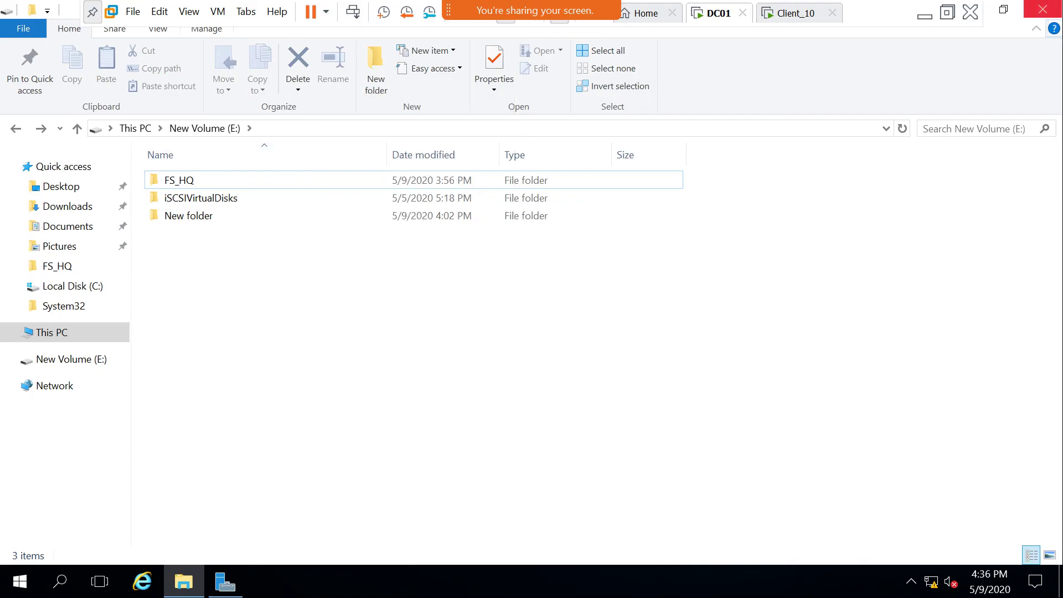
Switch to Client_10 and open the \\dc01\FS_HQ share.
{"action": "key", "text": "ctrl+alt+Right"}
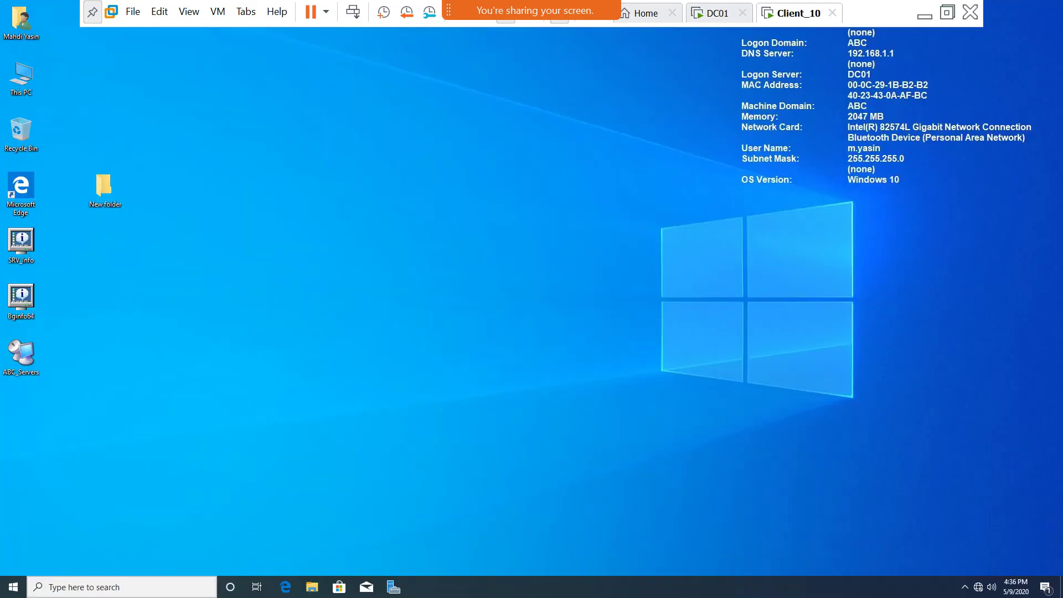
{"action": "key", "text": "super+r"}
{"action": "key", "text": "Escape"}
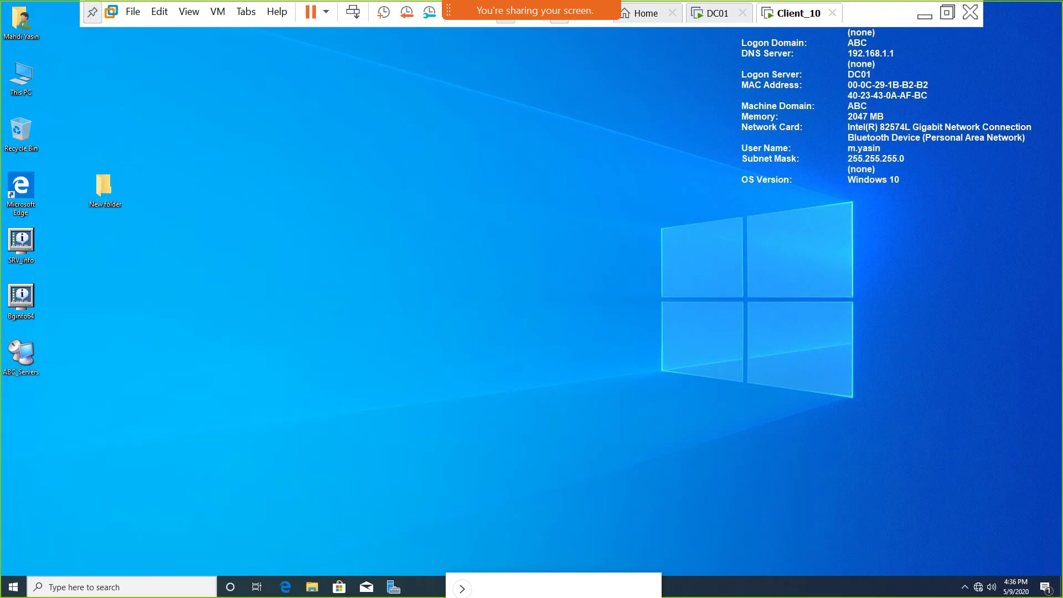
{"action": "key", "text": "super"}
{"action": "key", "text": "Return"}
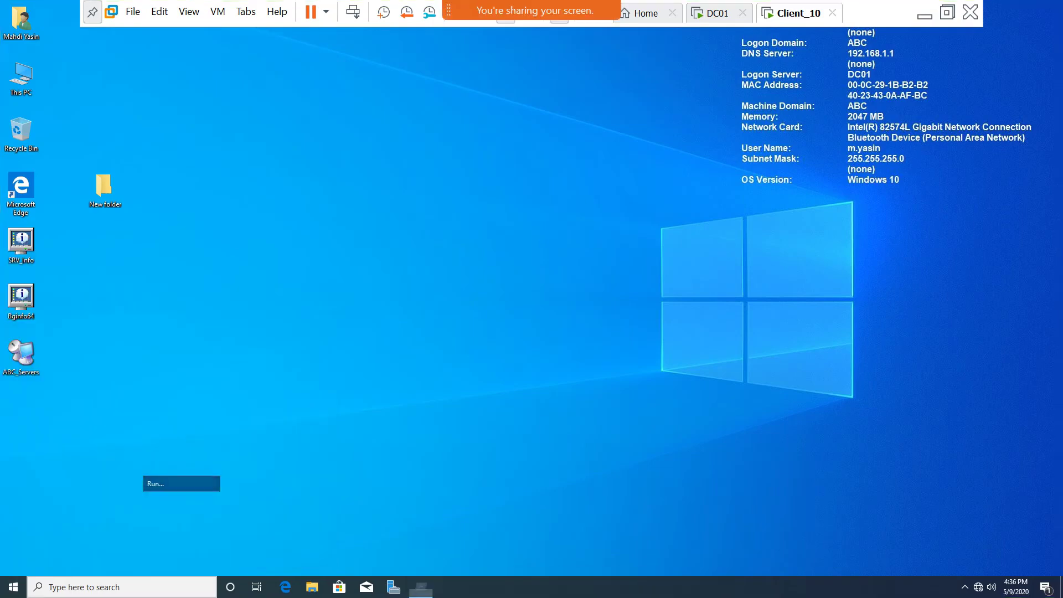
{"action": "key", "text": "Return"}
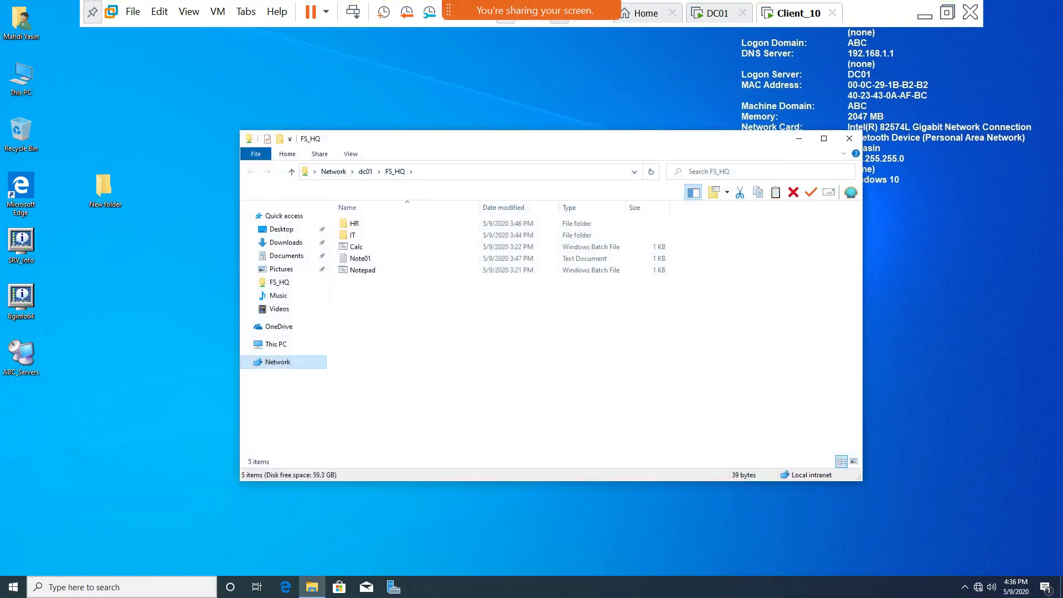
Open Note01 and run the Notepad batch file, closing each window.
{"action": "double_click", "coordinate": [360, 258]}
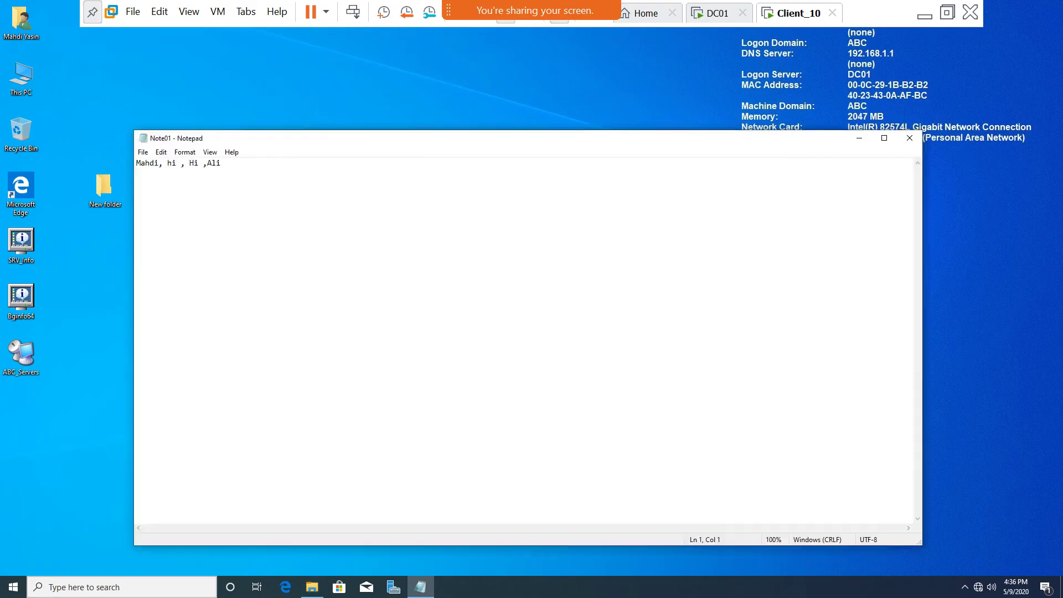
{"action": "key", "text": "alt+F4"}
{"action": "double_click", "coordinate": [384, 270]}
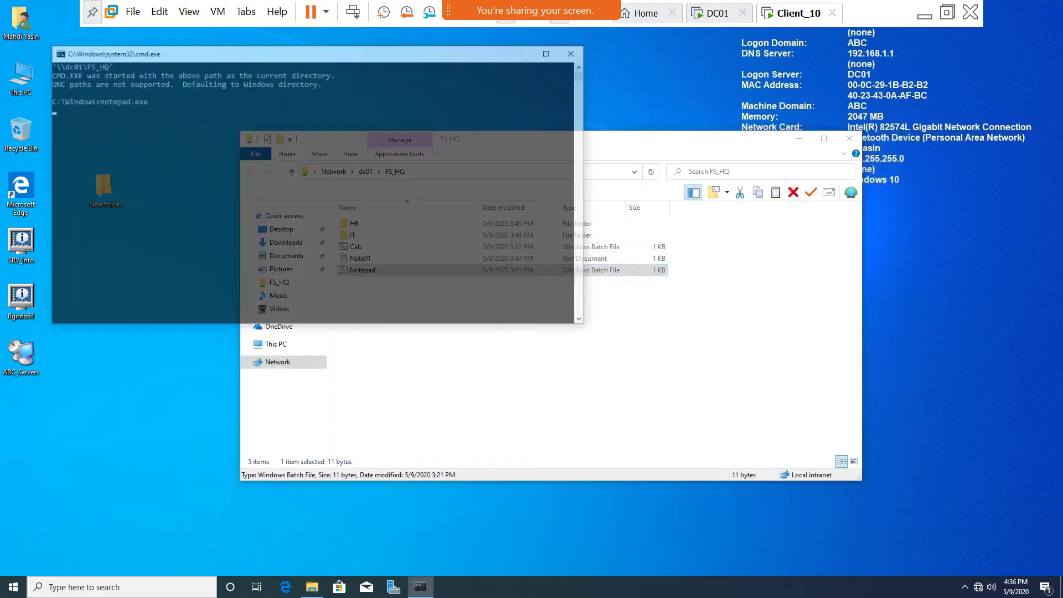
{"action": "left_click", "coordinate": [909, 137]}
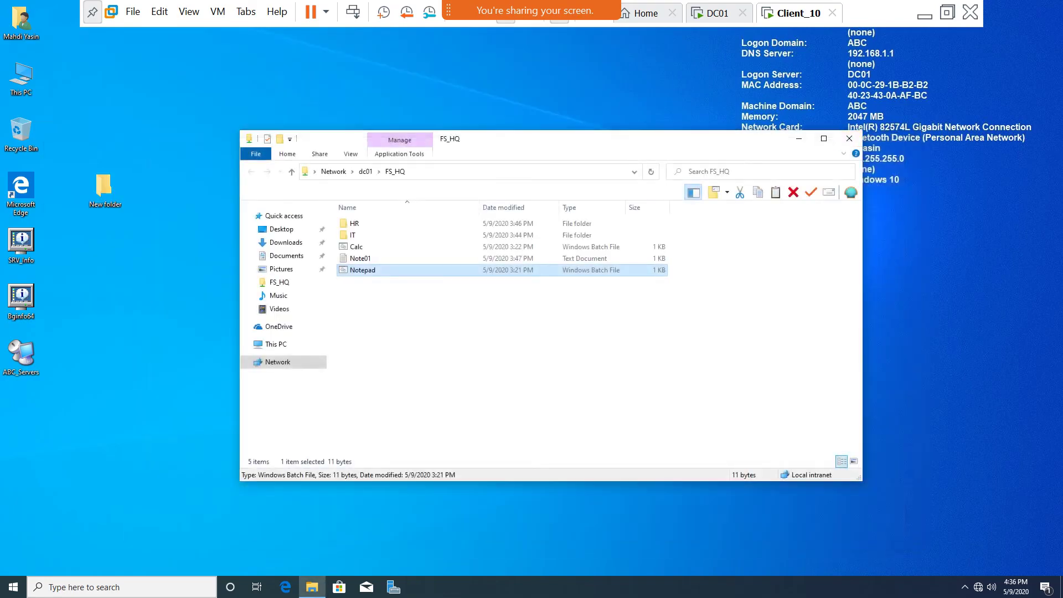
Type 'rer4r4r4r4r4r' into Note01, cancel Save As, and close it without saving.
{"action": "double_click", "coordinate": [360, 258]}
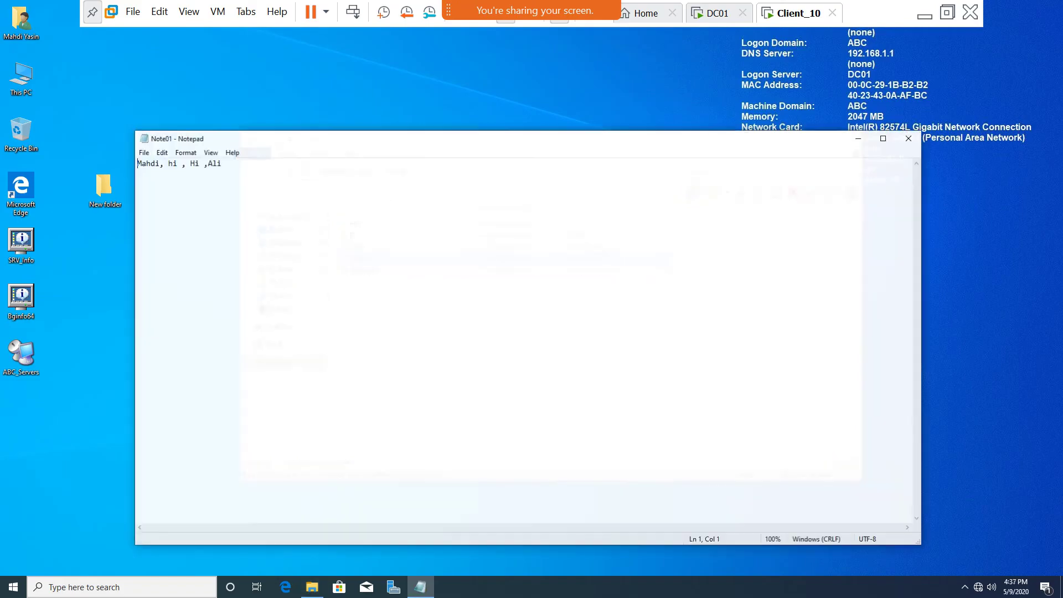
{"action": "type", "text": "rer4r4r4"}
{"action": "type", "text": "r4r4r"}
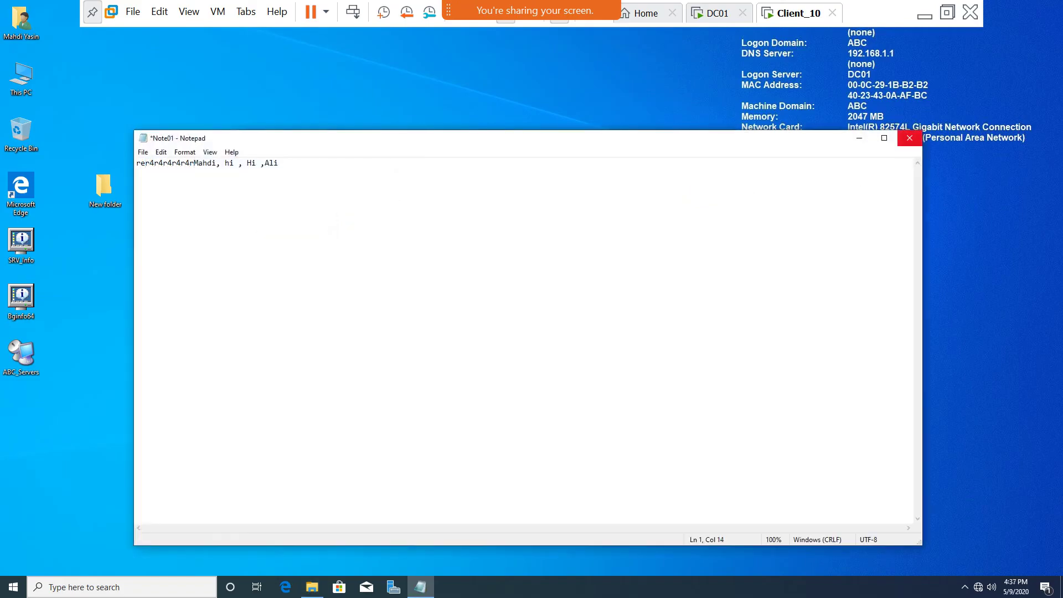
{"action": "left_click", "coordinate": [909, 138]}
{"action": "key", "text": "Return"}
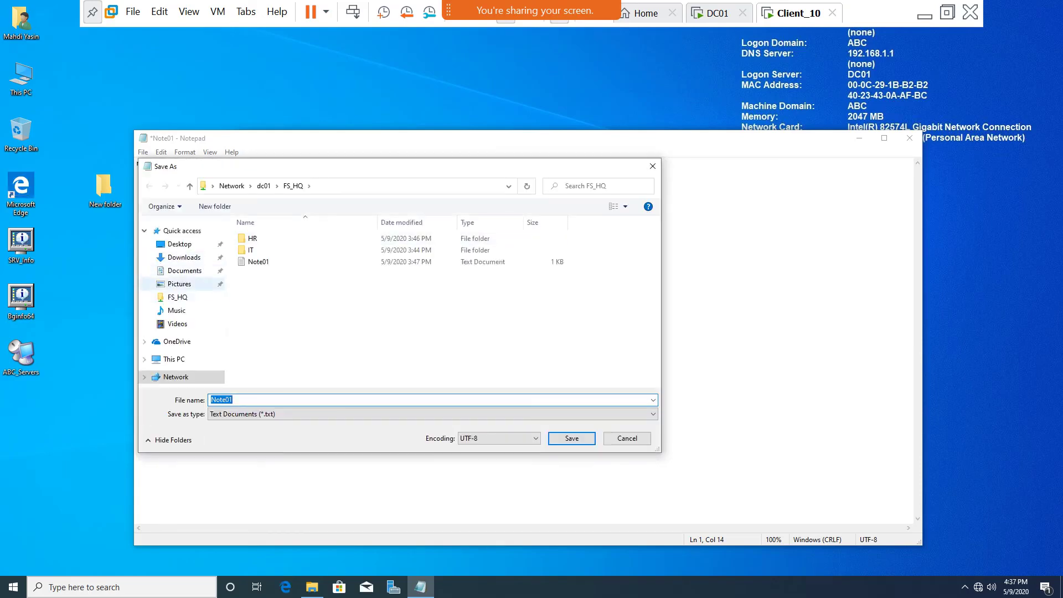
{"action": "left_click", "coordinate": [626, 438]}
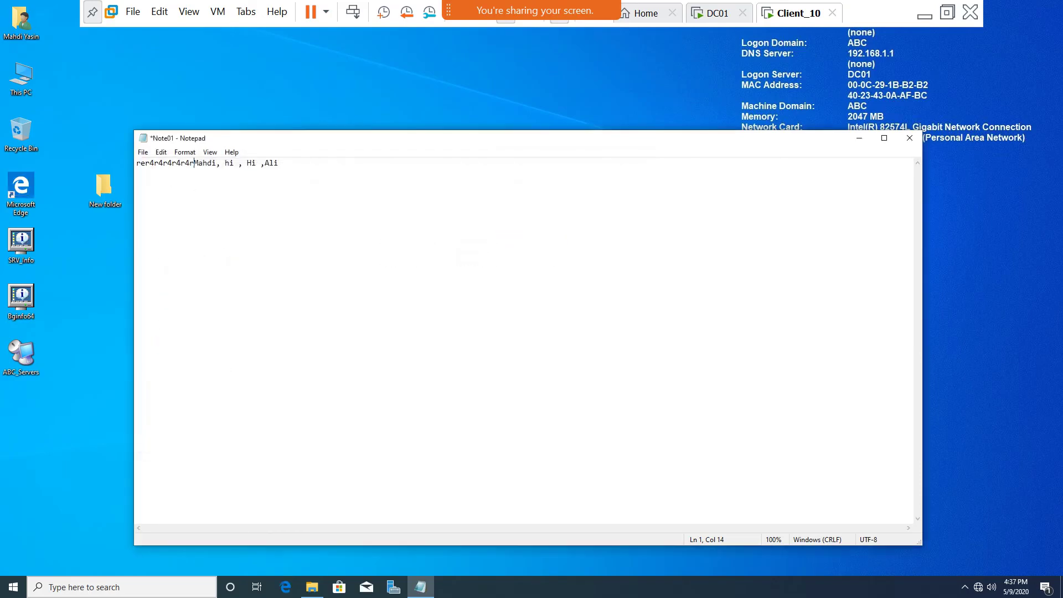
{"action": "left_click", "coordinate": [909, 138]}
{"action": "left_click", "coordinate": [548, 299]}
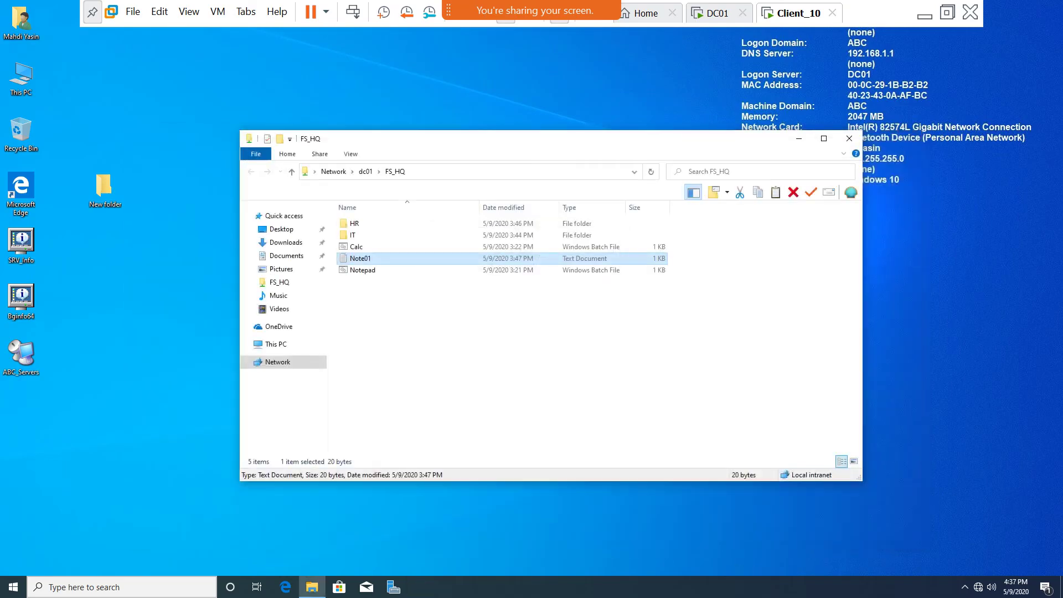
Try creating a new item in the FS_HQ share and dismiss the access-denied message.
{"action": "right_click", "coordinate": [378, 305]}
{"action": "mouse_move", "coordinate": [415, 422]}
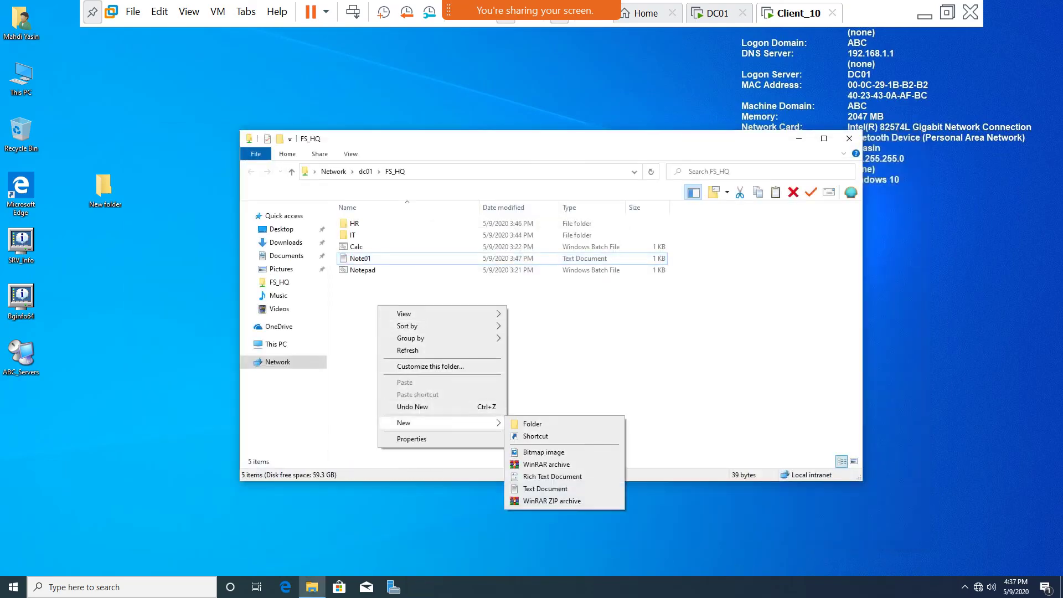
{"action": "left_click", "coordinate": [531, 423]}
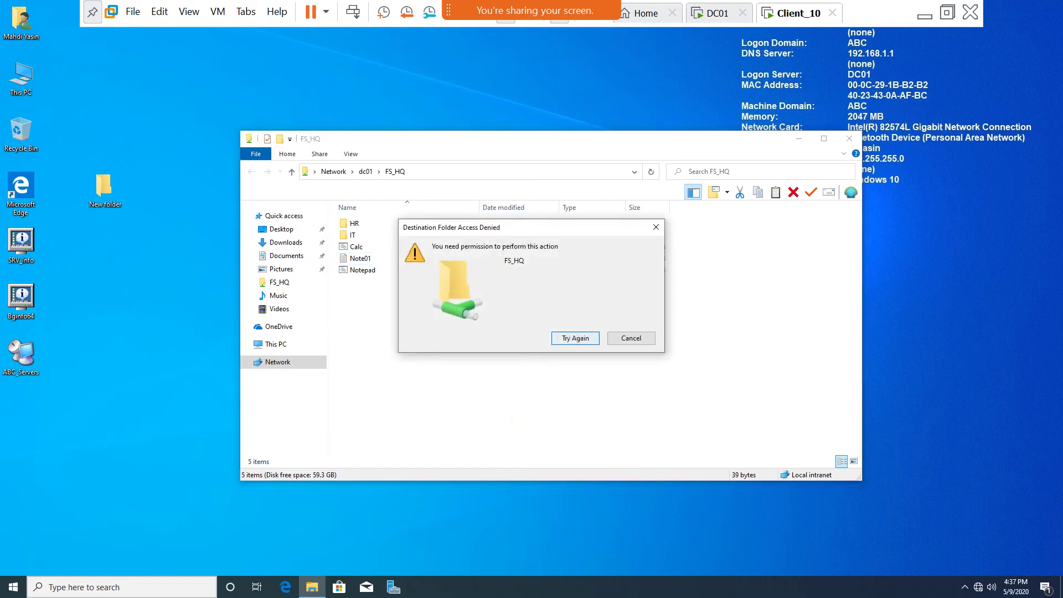
{"action": "key", "text": "Escape"}
Run the Calc batch file and close Calculator.
{"action": "double_click", "coordinate": [355, 246]}
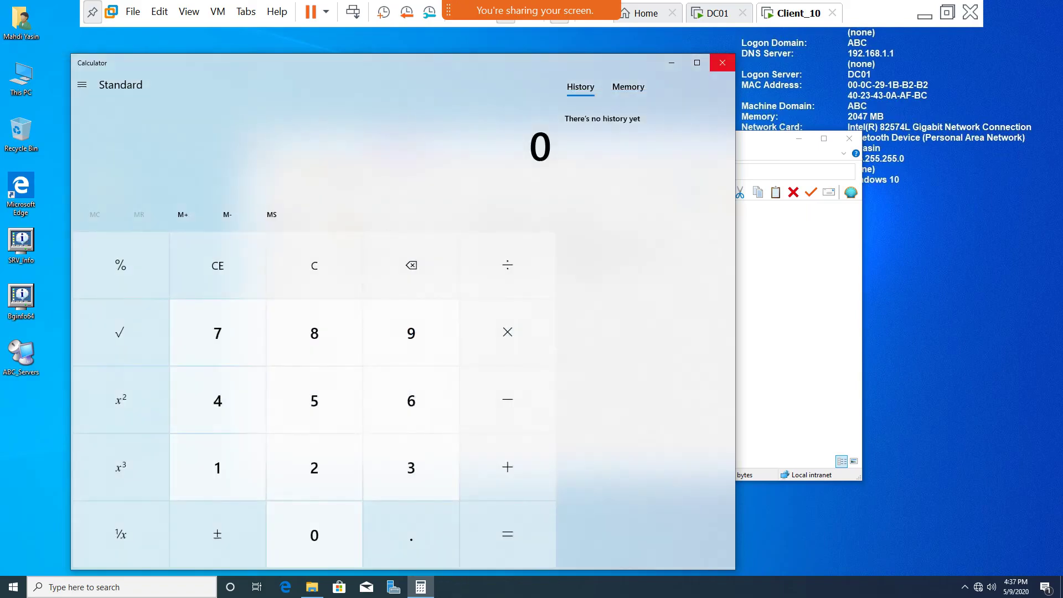
{"action": "left_click", "coordinate": [723, 62]}
{"action": "left_click", "coordinate": [363, 269]}
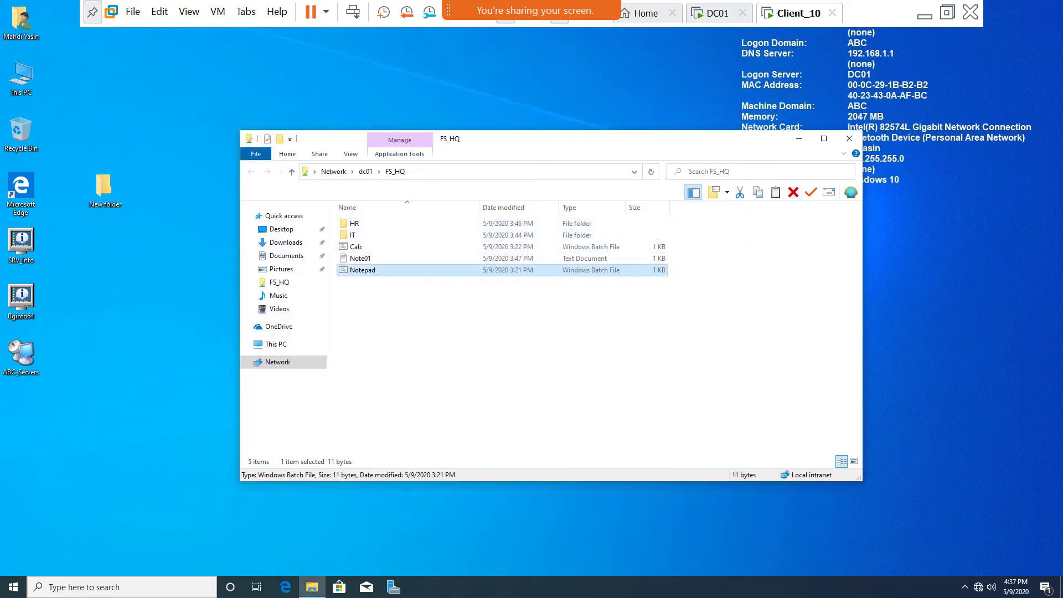
{"action": "left_click", "coordinate": [398, 258]}
Try deleting the IT folder, dismiss Folder Access Denied, and return to DC01.
{"action": "right_click", "coordinate": [358, 234]}
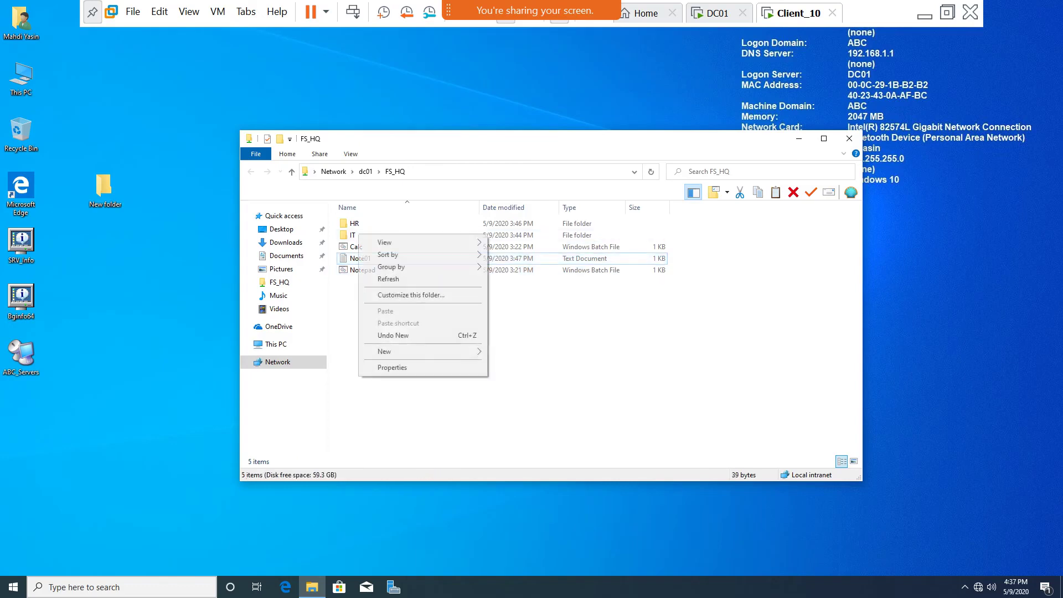
{"action": "left_click", "coordinate": [348, 235]}
{"action": "right_click", "coordinate": [347, 235]}
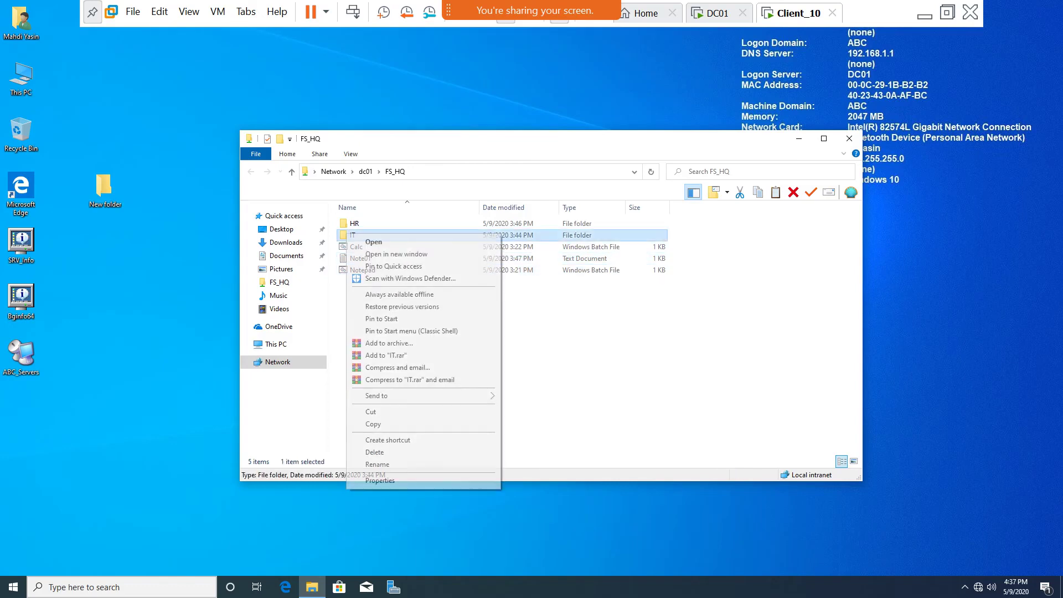
{"action": "left_click", "coordinate": [374, 451]}
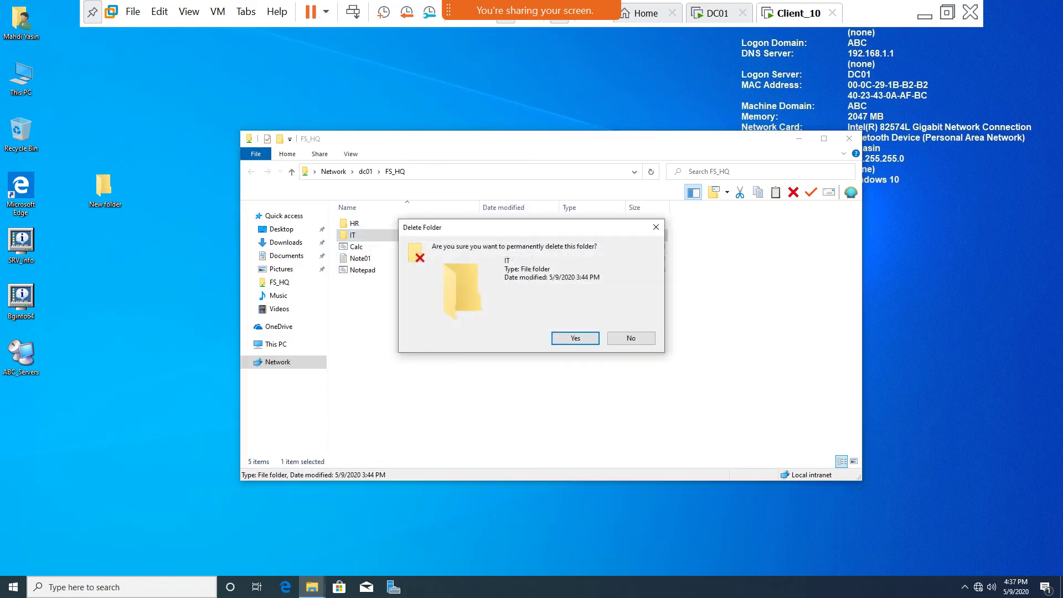
{"action": "left_click", "coordinate": [573, 336]}
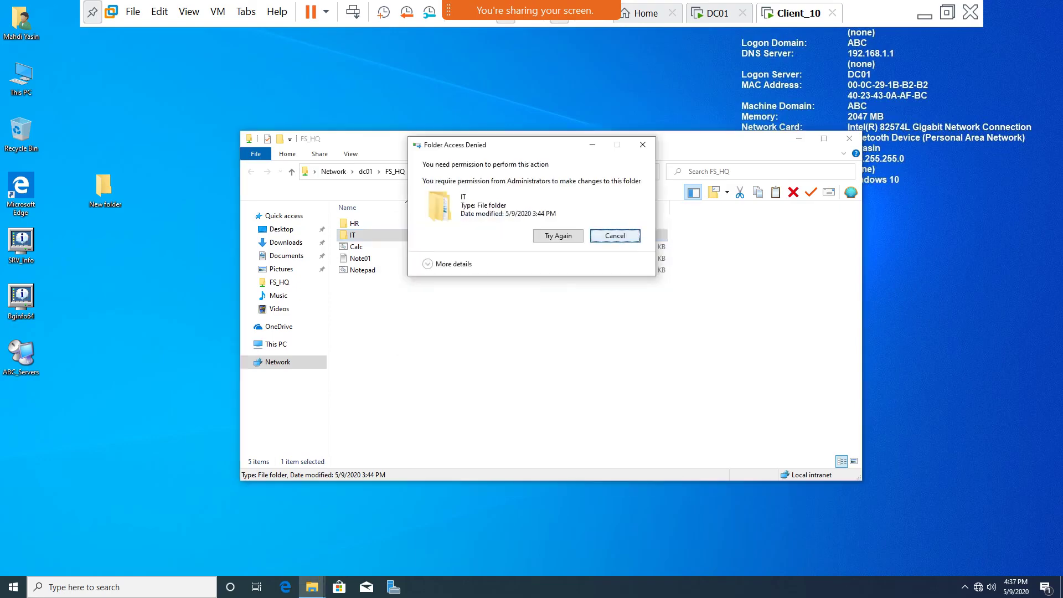
{"action": "key", "text": "Escape"}
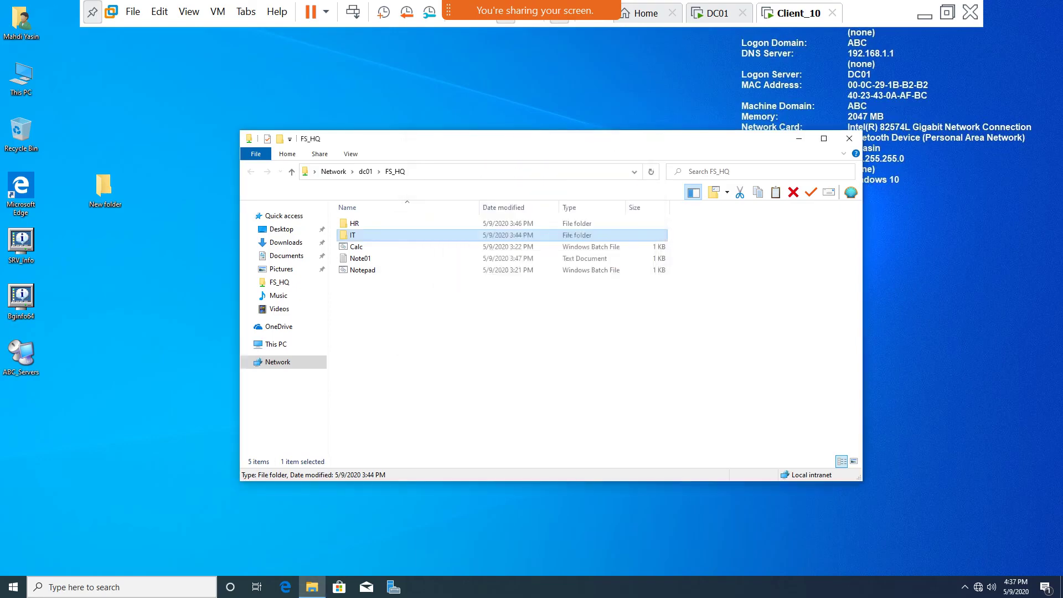
{"action": "key", "text": "ctrl+shift+Tab"}
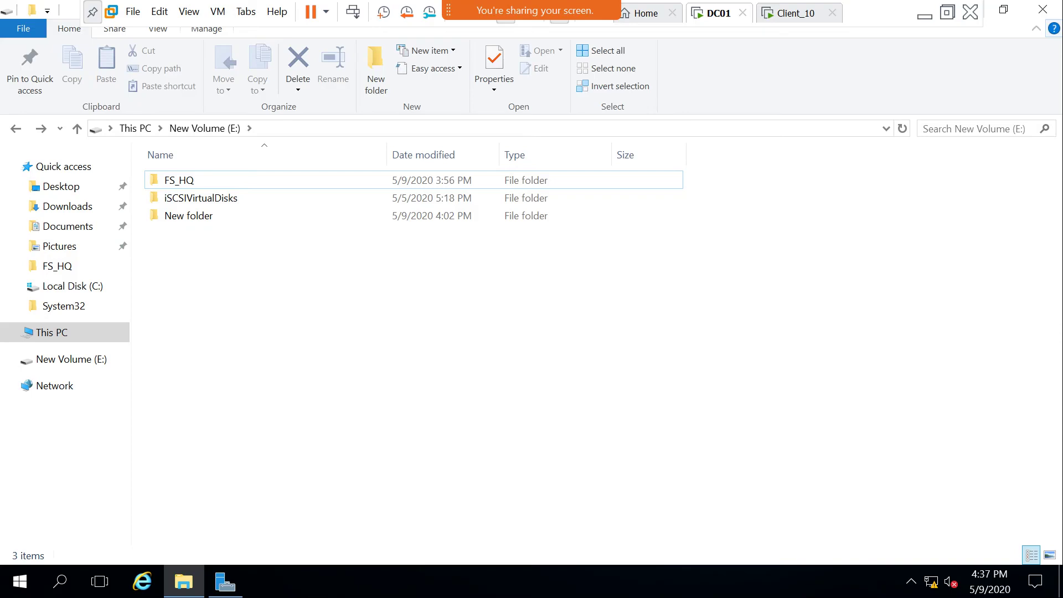
Open FS_HQ's properties and compare its Security and Sharing tabs without changes.
{"action": "right_click", "coordinate": [185, 180]}
{"action": "left_click", "coordinate": [222, 552]}
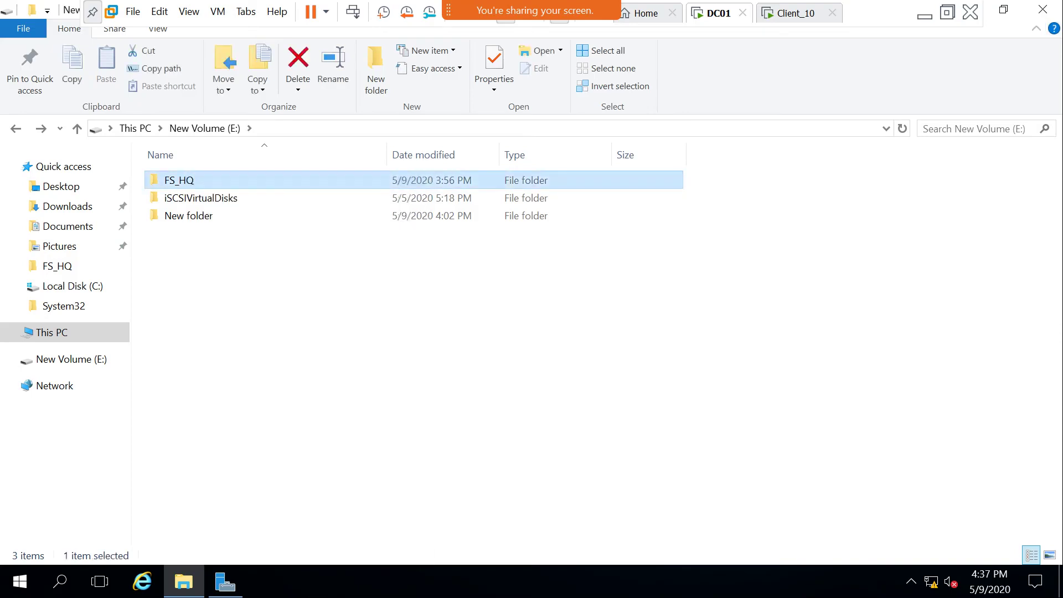
{"action": "left_click", "coordinate": [291, 191]}
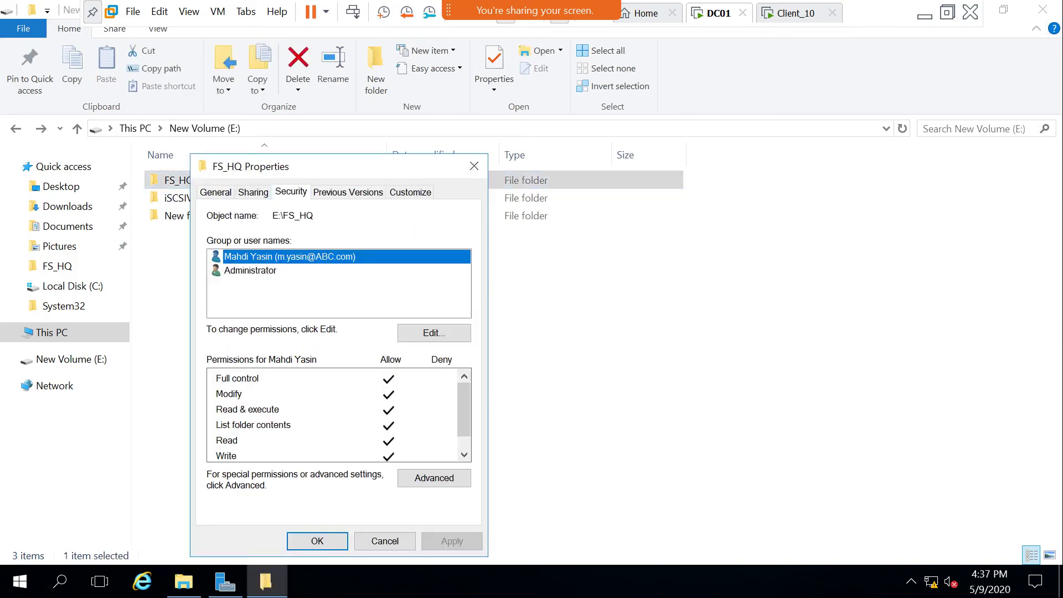
{"action": "left_click", "coordinate": [253, 192]}
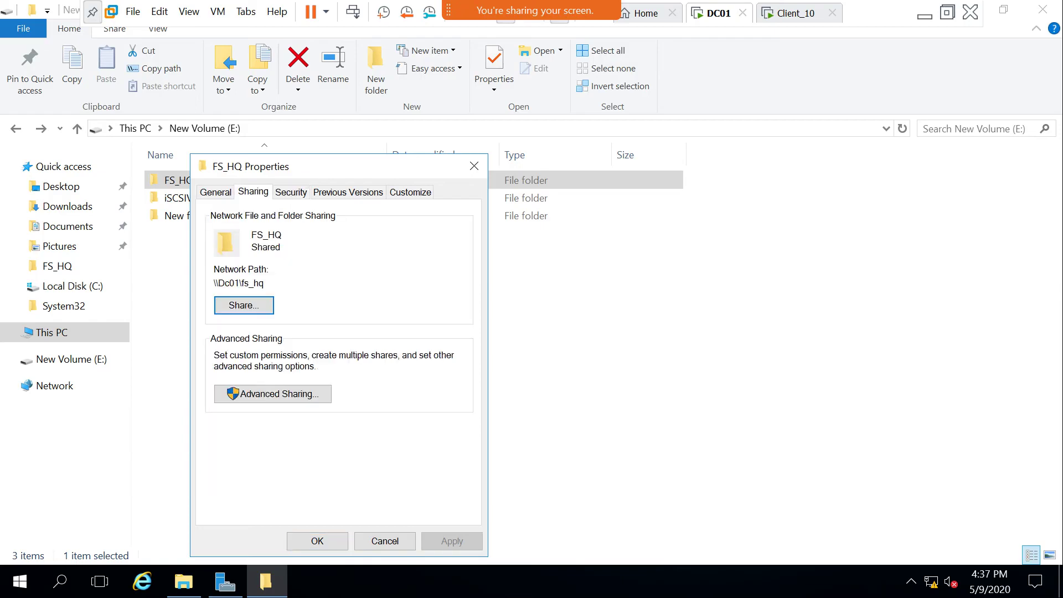
{"action": "left_click", "coordinate": [272, 393]}
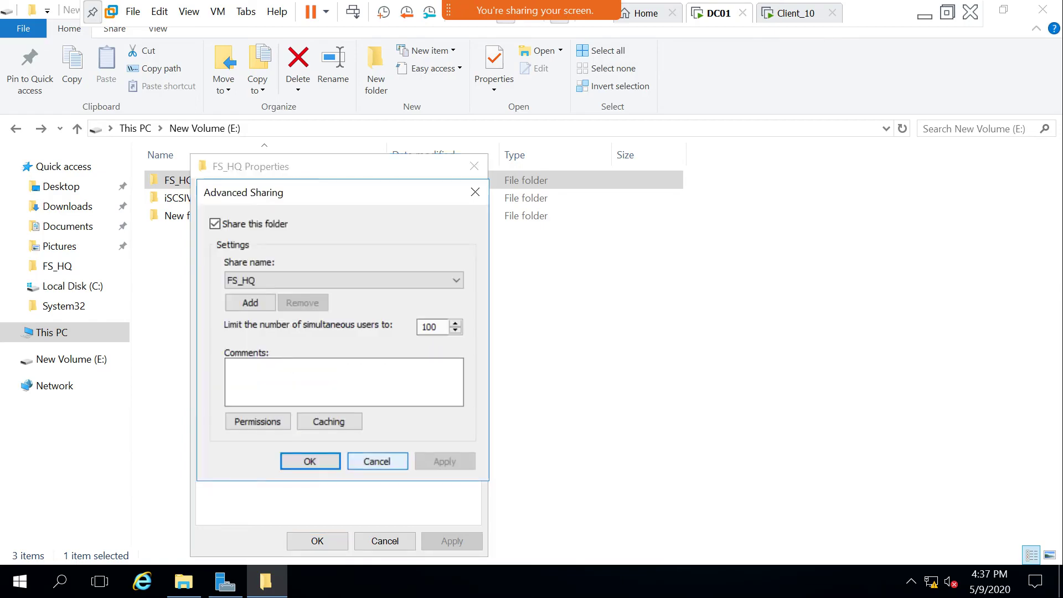
{"action": "left_click", "coordinate": [377, 461]}
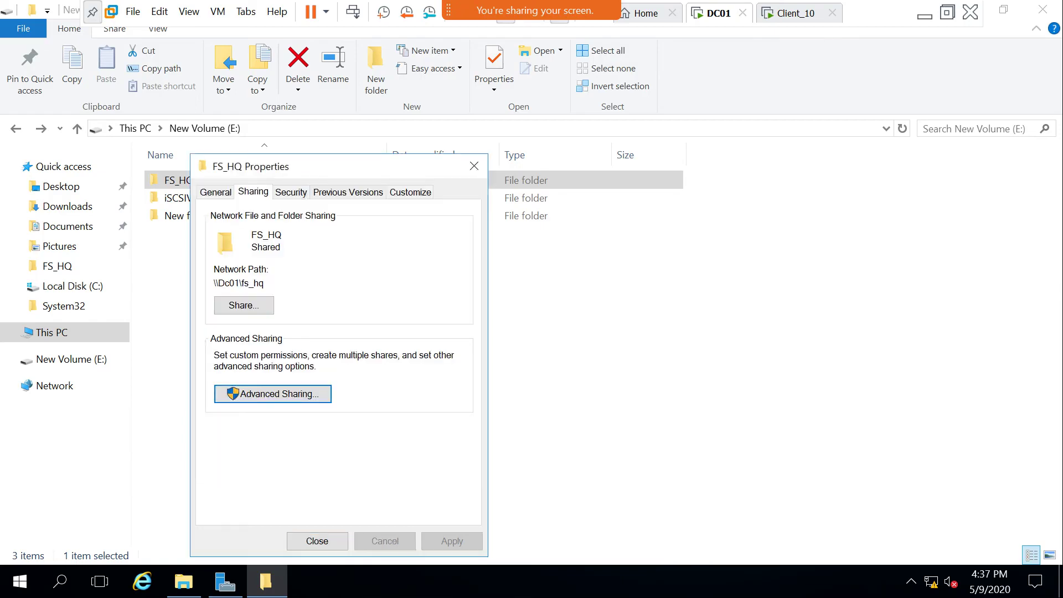
{"action": "key", "text": "ctrl+Tab"}
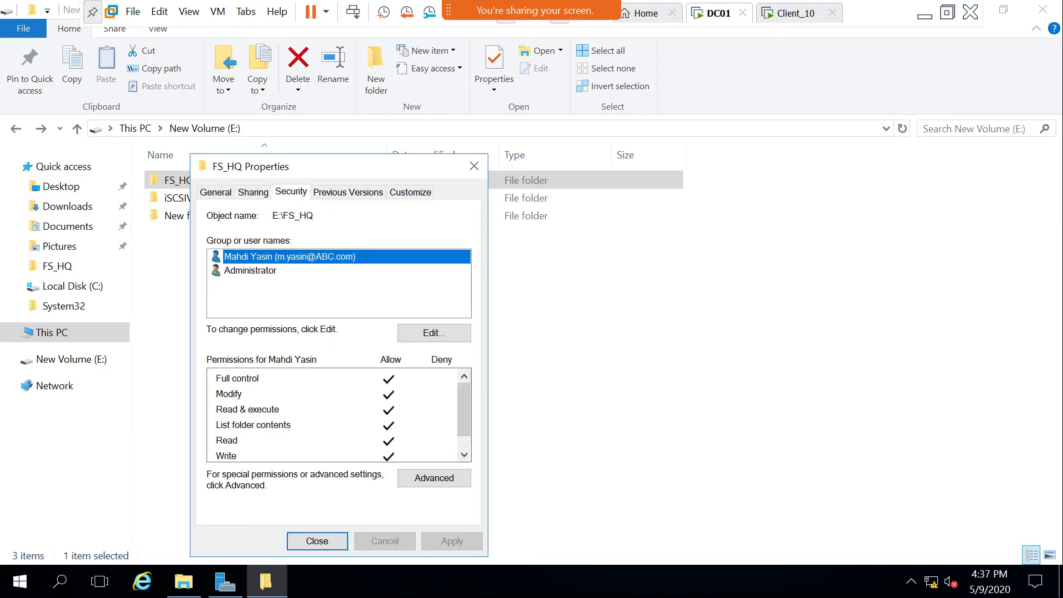
{"action": "key", "text": "ctrl+shift+Tab"}
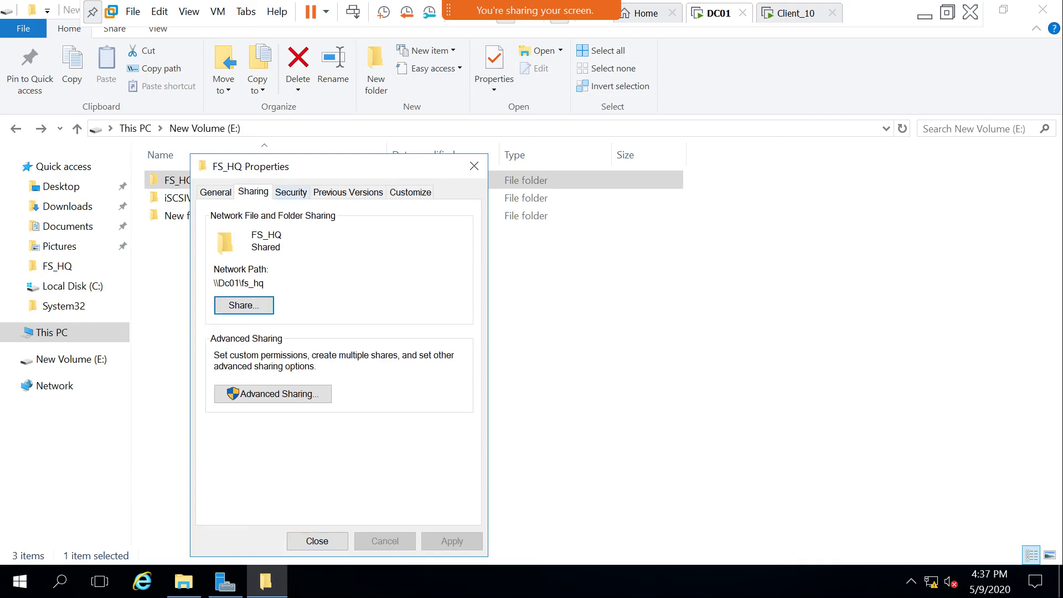
{"action": "key", "text": "ctrl+Tab"}
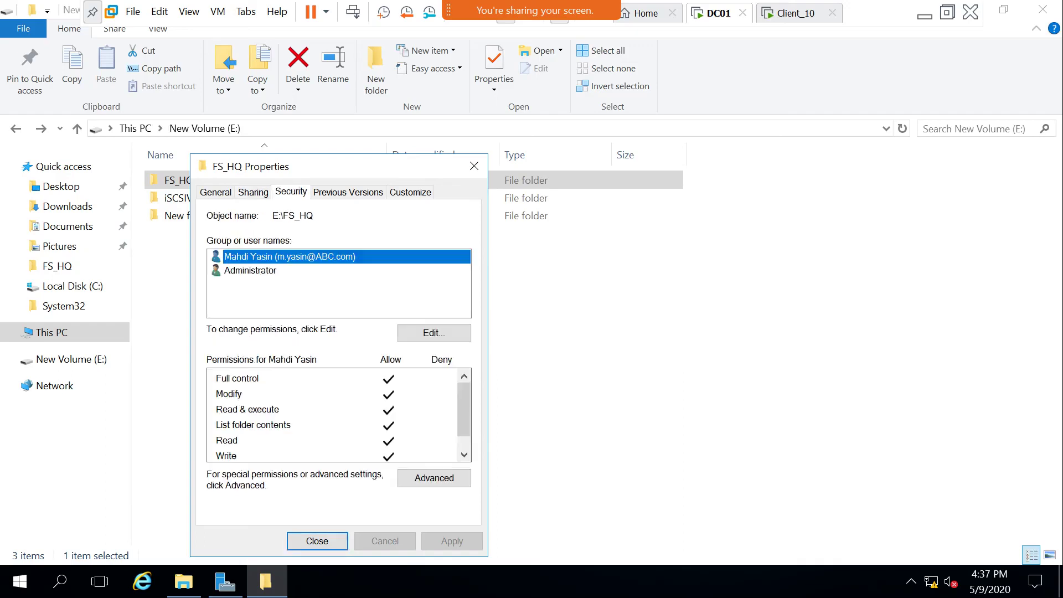
{"action": "key", "text": "ctrl+shift+Tab"}
Open FS_HQ's share permissions and toggle the Read permission off and back on.
{"action": "key", "text": "Tab"}
{"action": "key", "text": "Return"}
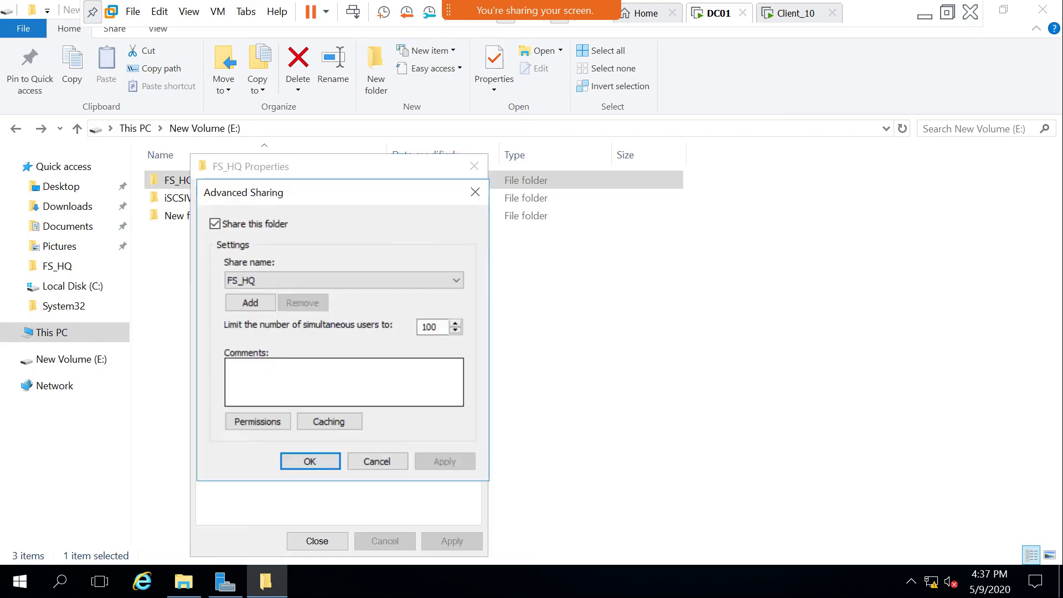
{"action": "key", "text": "alt+p"}
{"action": "left_click", "coordinate": [408, 426]}
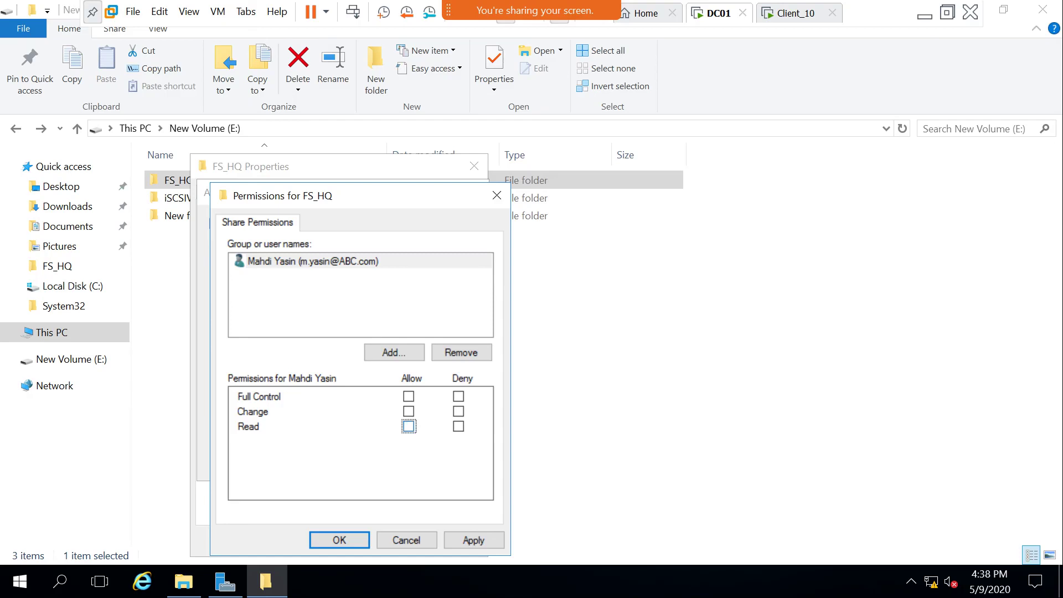
{"action": "key", "text": "space"}
Confirm the share permissions, close Advanced Sharing, and show the Security tab.
{"action": "key", "text": "ctrl+Tab"}
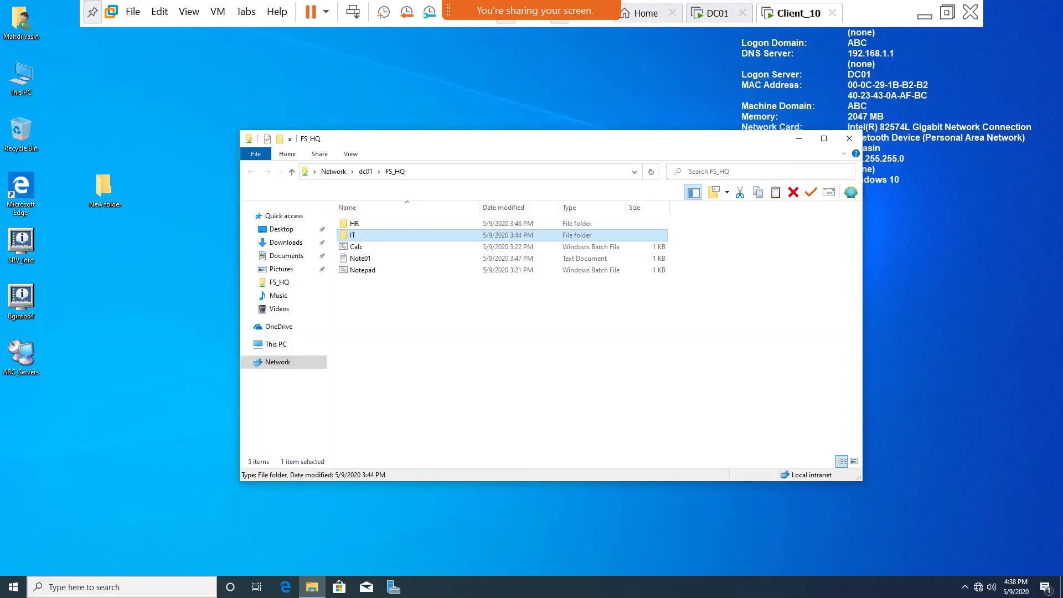
{"action": "key", "text": "ctrl+shift+Tab"}
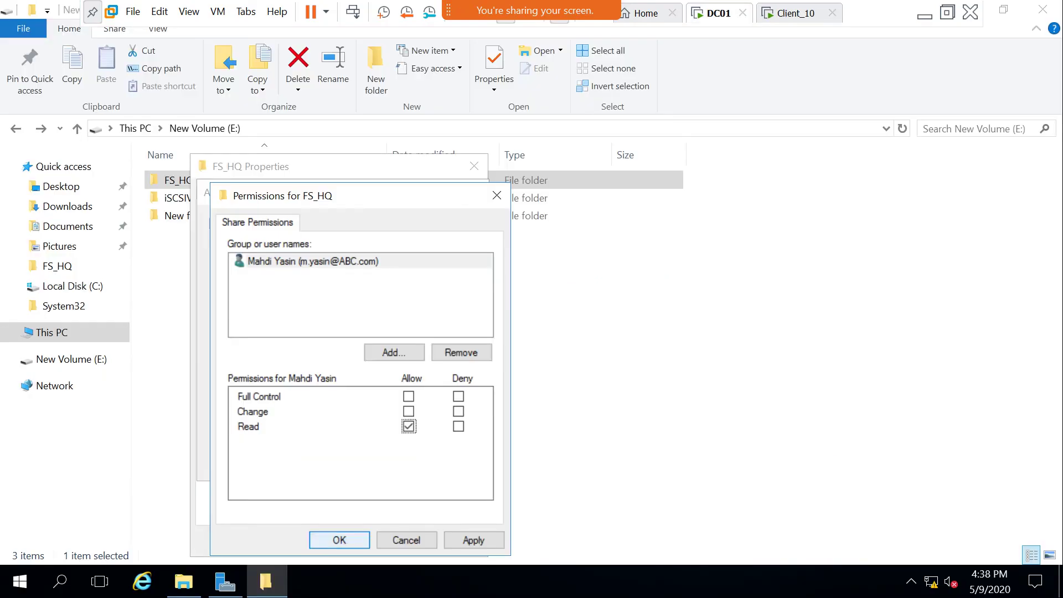
{"action": "left_click", "coordinate": [339, 540]}
{"action": "left_click", "coordinate": [310, 460]}
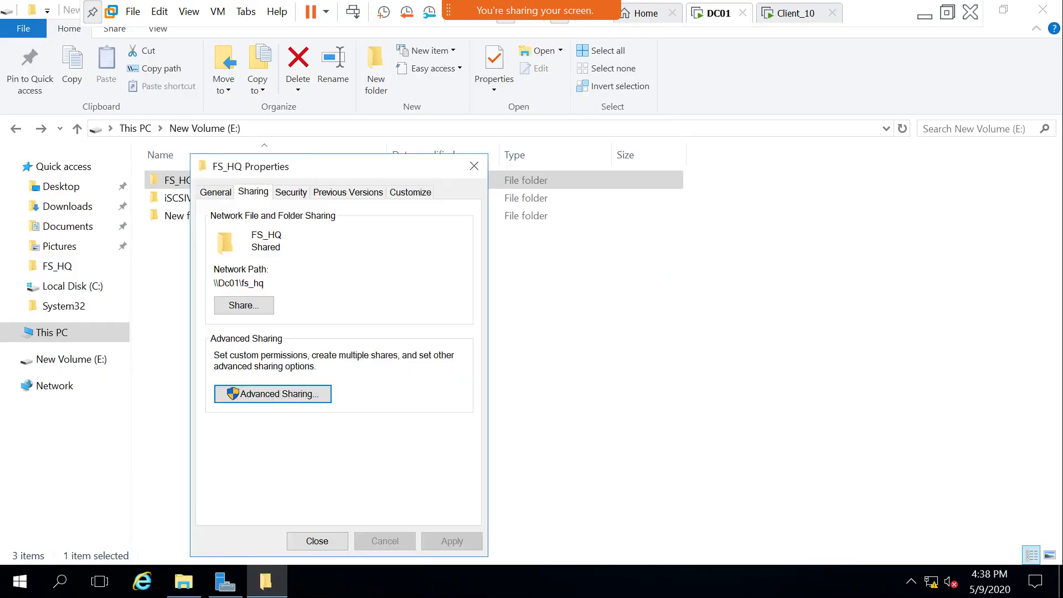
{"action": "left_click", "coordinate": [291, 192]}
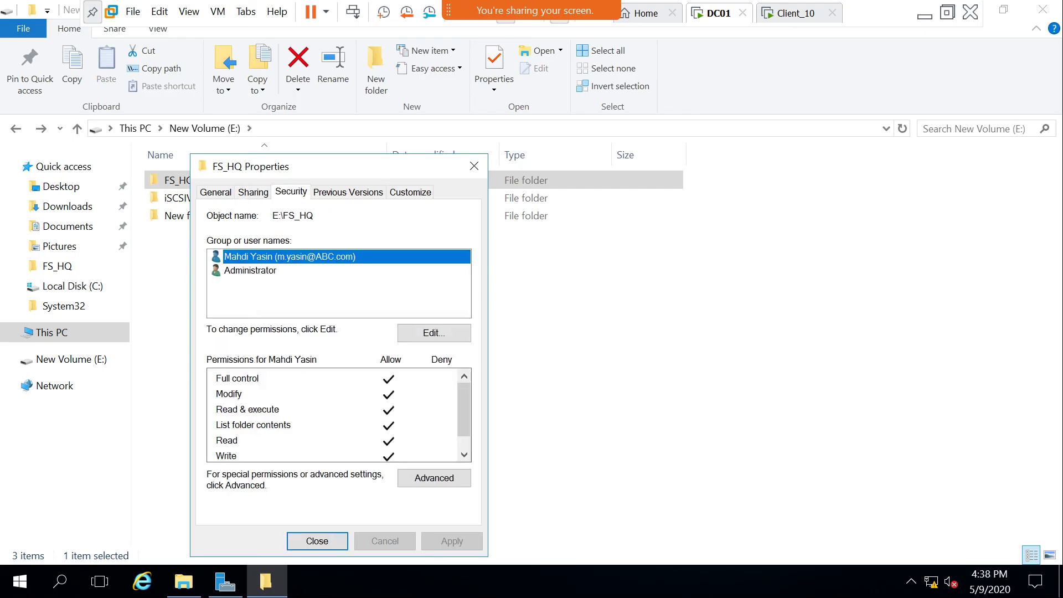
{"action": "left_click", "coordinate": [253, 192]}
{"action": "left_click", "coordinate": [291, 192]}
Allow Full Control on the FS_HQ share and confirm Advanced Sharing.
{"action": "key", "text": "ctrl+shift+Tab"}
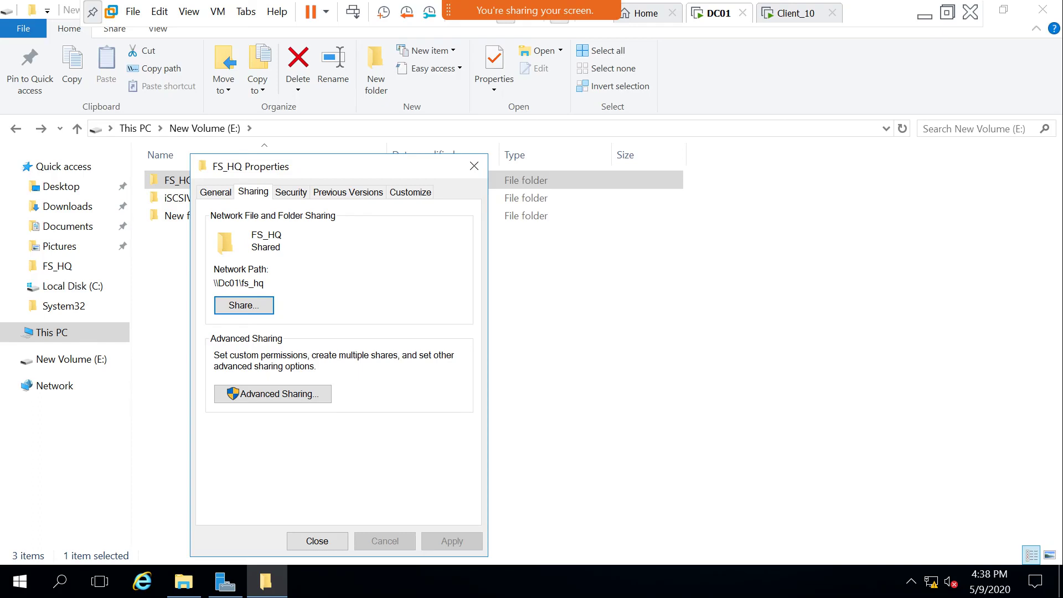
{"action": "key", "text": "Tab"}
{"action": "key", "text": "Return"}
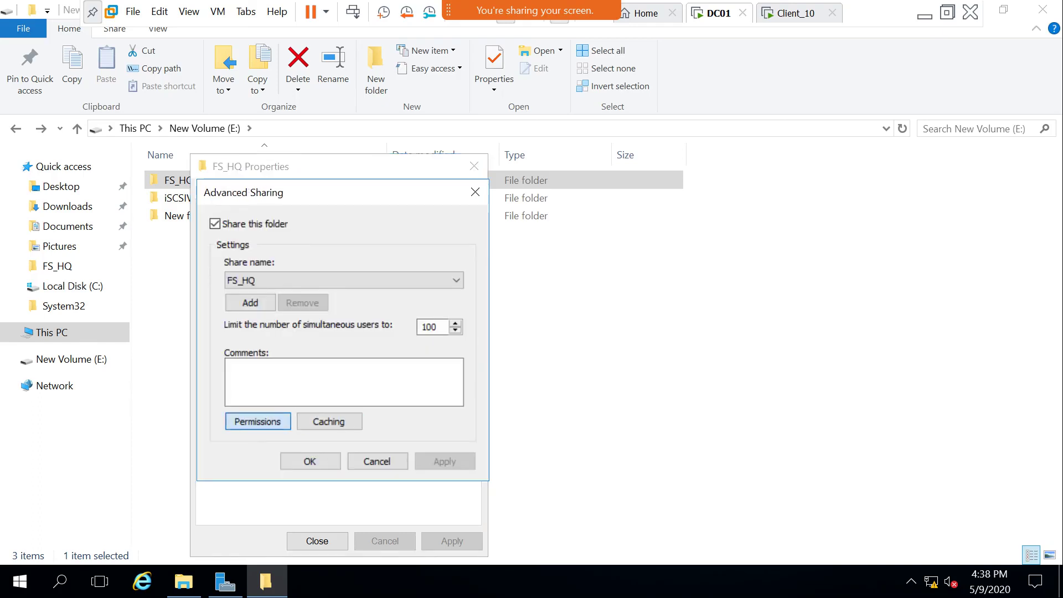
{"action": "key", "text": "Return"}
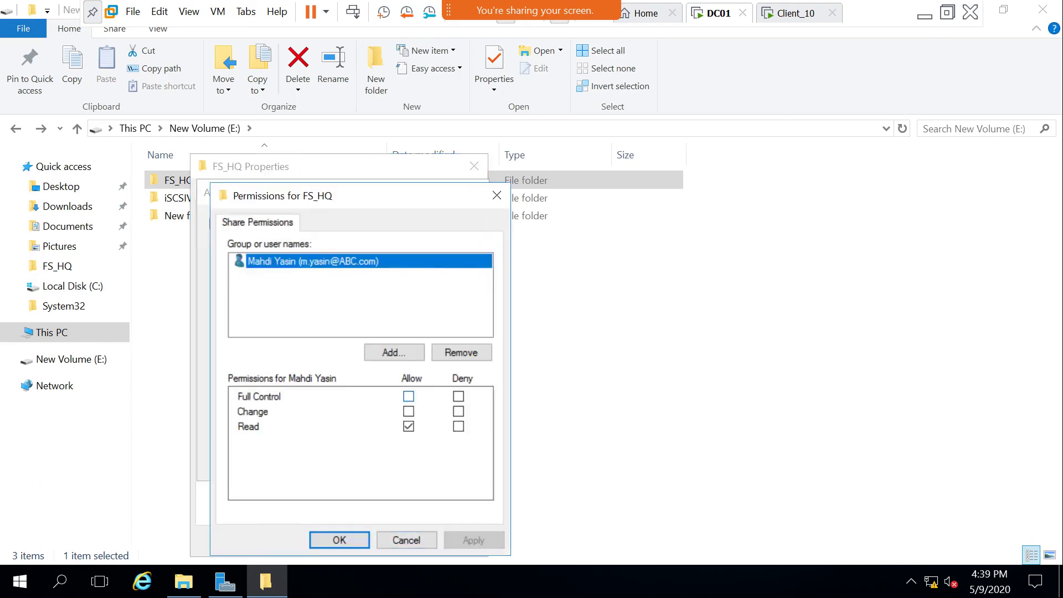
{"action": "key", "text": "space"}
{"action": "key", "text": "Return"}
{"action": "key", "text": "Tab"}
{"action": "key", "text": "Tab"}
{"action": "key", "text": "Return"}
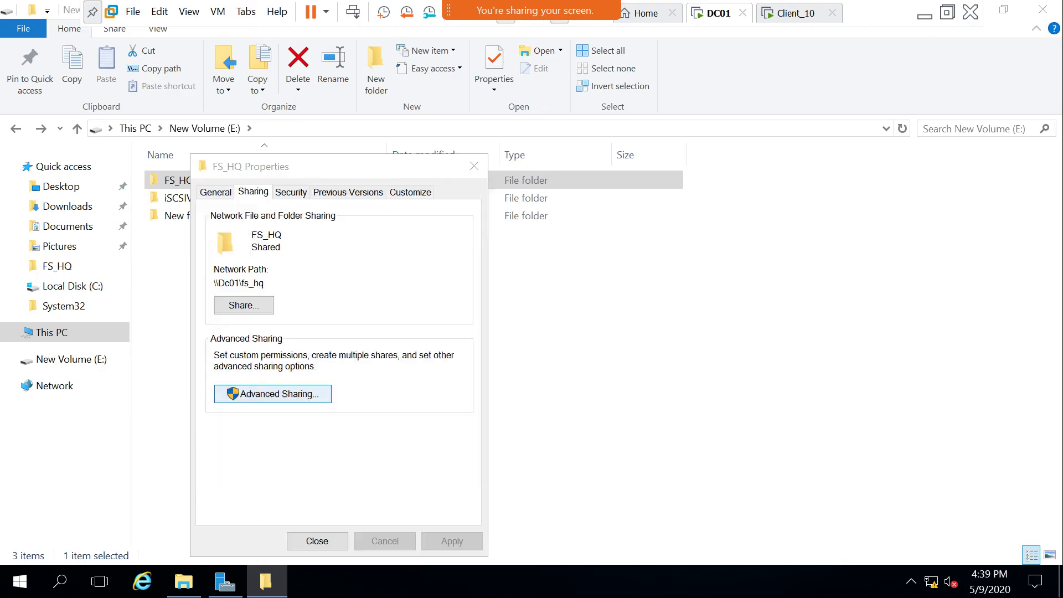
In Security, remove the user's Full control, Modify, Write and Read & execute permissions.
{"action": "key", "text": "ctrl+Tab"}
{"action": "key", "text": "Return"}
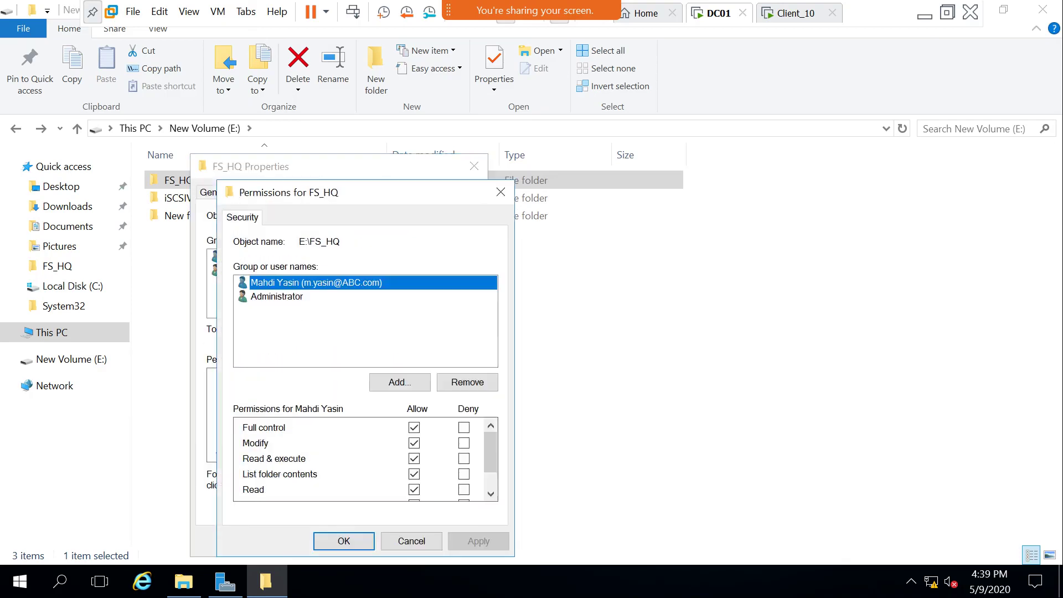
{"action": "key", "text": "Tab"}
{"action": "key", "text": "Tab"}
{"action": "key", "text": "Tab"}
{"action": "key", "text": "space"}
{"action": "key", "text": "Down"}
{"action": "key", "text": "space"}
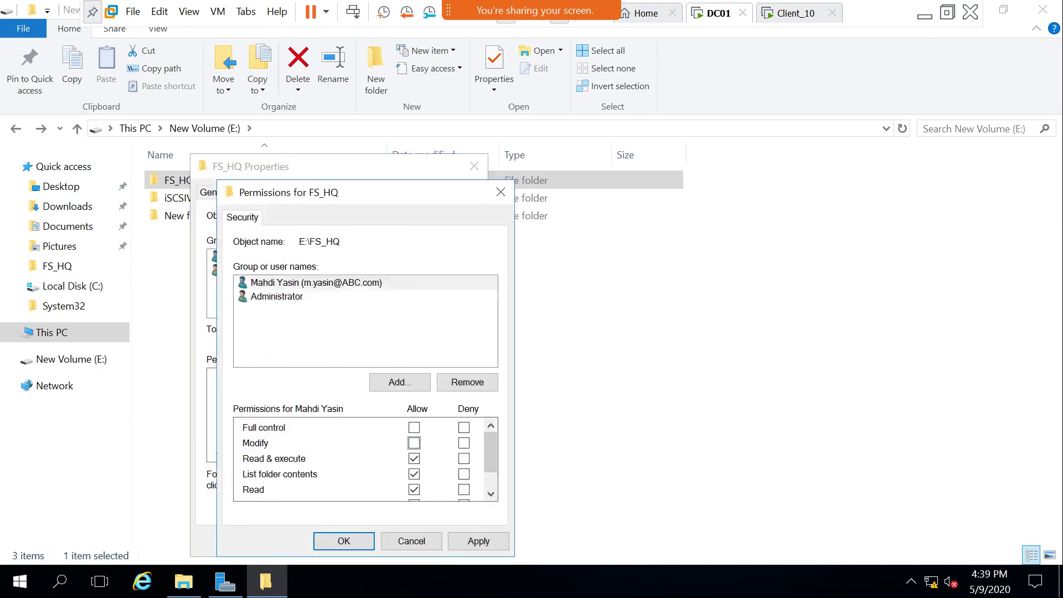
{"action": "key", "text": "Down"}
{"action": "key", "text": "Down"}
{"action": "key", "text": "Down"}
{"action": "key", "text": "Down"}
{"action": "key", "text": "space"}
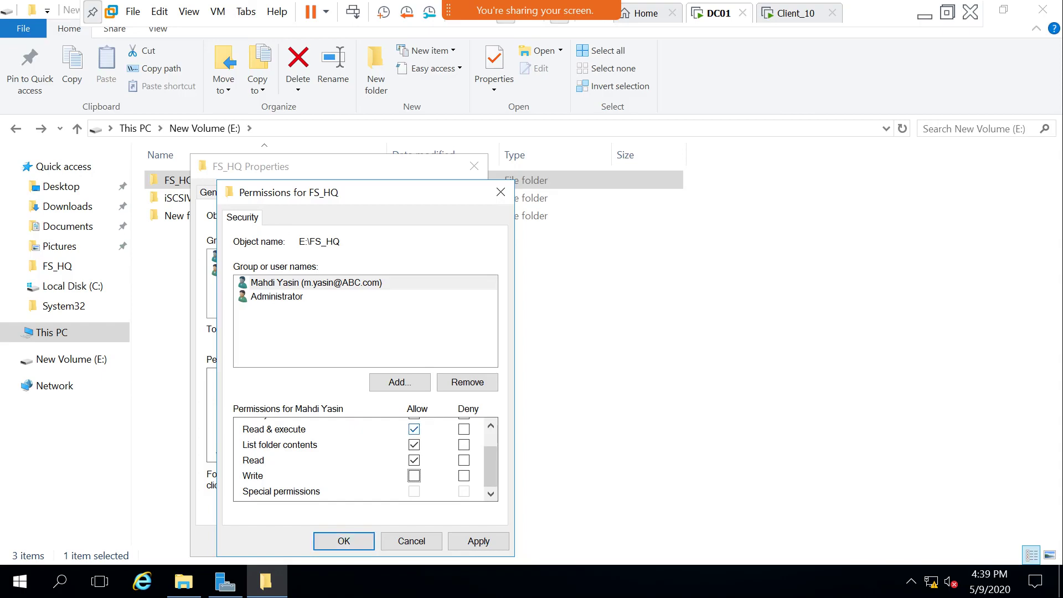
{"action": "key", "text": "Up"}
{"action": "key", "text": "Up"}
{"action": "key", "text": "Up"}
{"action": "key", "text": "space"}
Confirm the NTFS permission changes and close FS_HQ's properties.
{"action": "key", "text": "Return"}
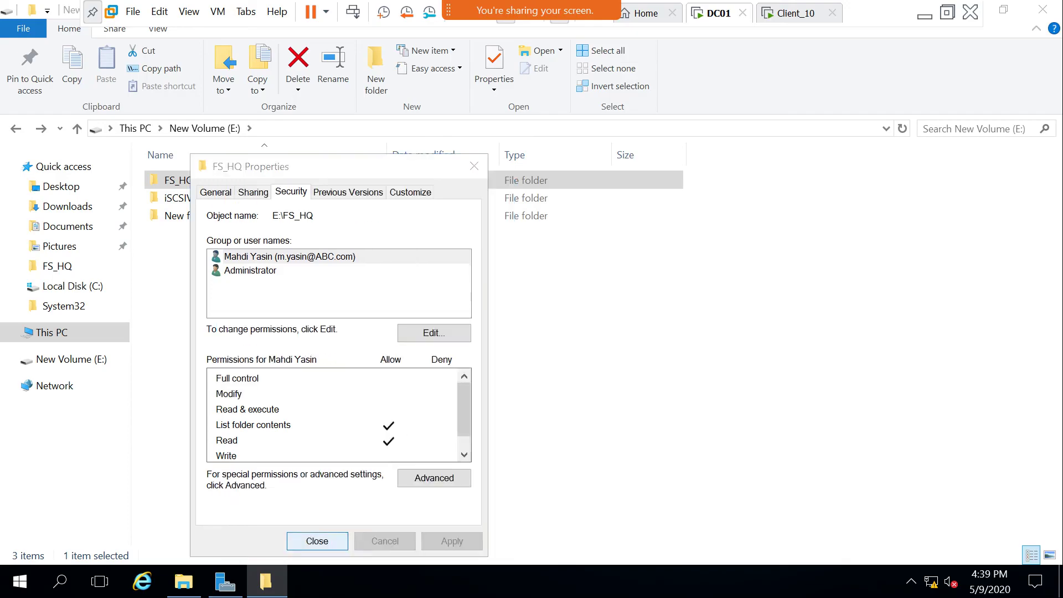
{"action": "key", "text": "Return"}
{"action": "key", "text": "shift+F10"}
{"action": "key", "text": "Escape"}
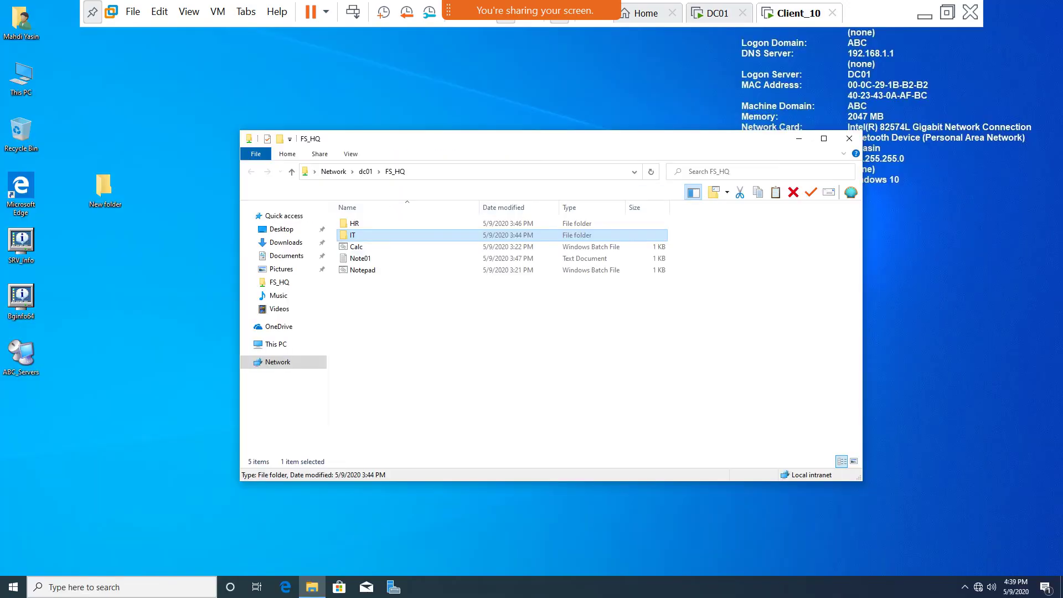
Switch to Client_10 and reload the FS_HQ share with the new permissions.
{"action": "key", "text": "shift+F10"}
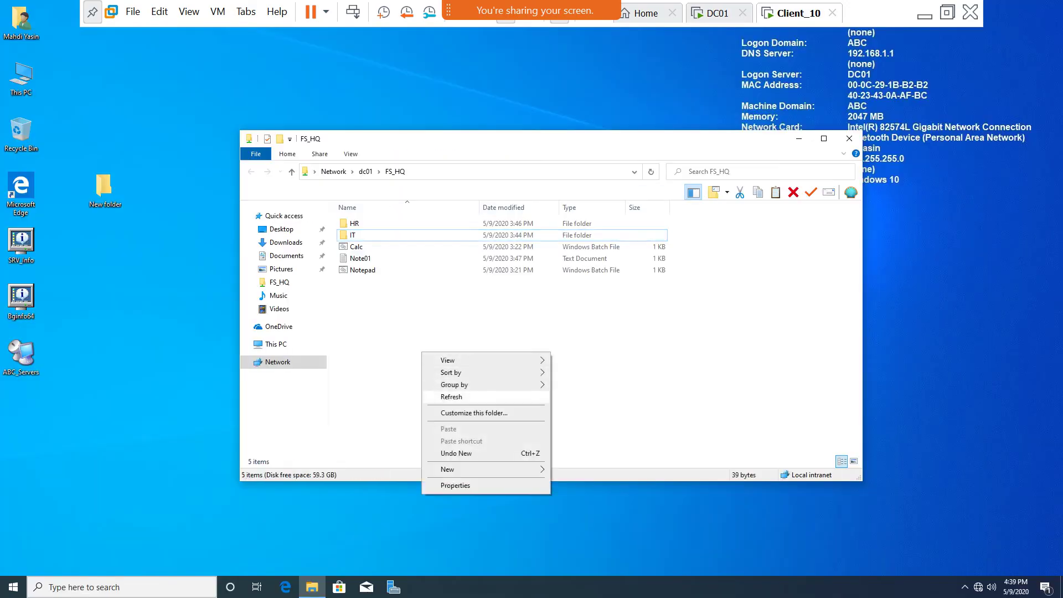
{"action": "key", "text": "Escape"}
{"action": "key", "text": "alt+d"}
{"action": "key", "text": "Escape"}
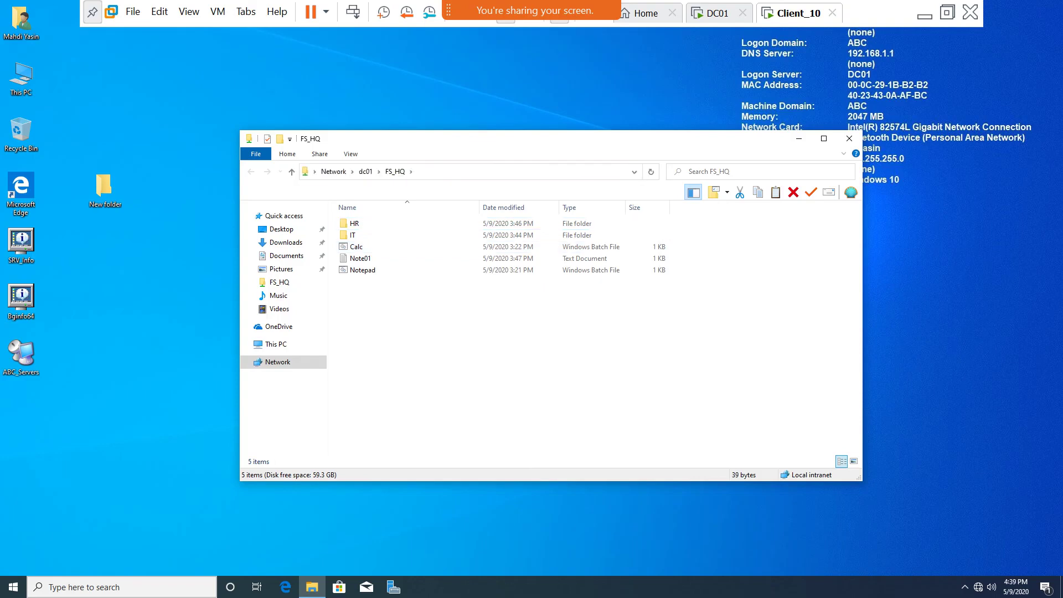
Try running the Calc and Notepad batch files and dismiss the access errors.
{"action": "double_click", "coordinate": [356, 246]}
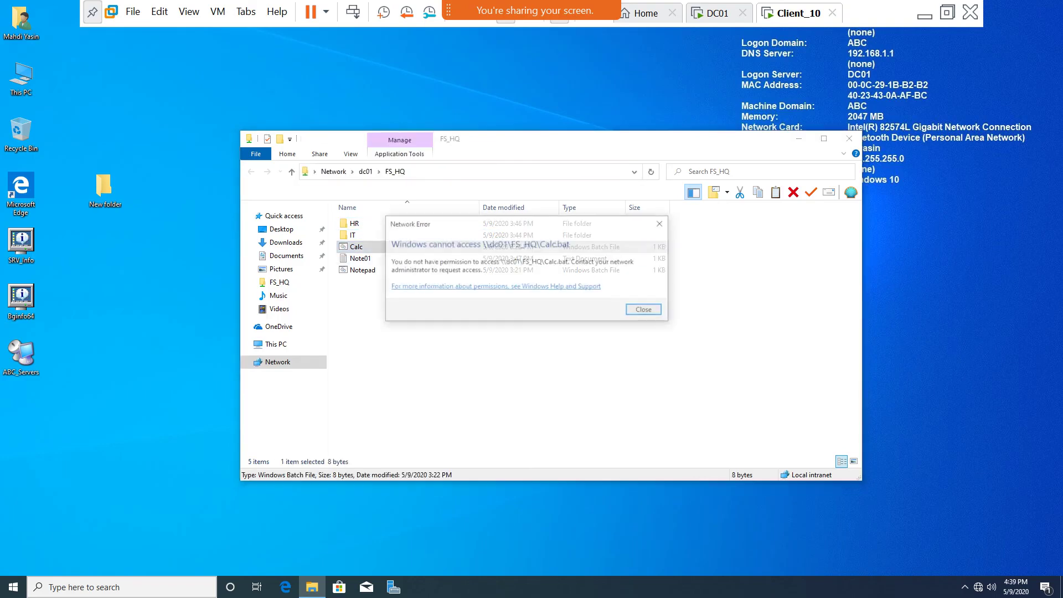
{"action": "key", "text": "Return"}
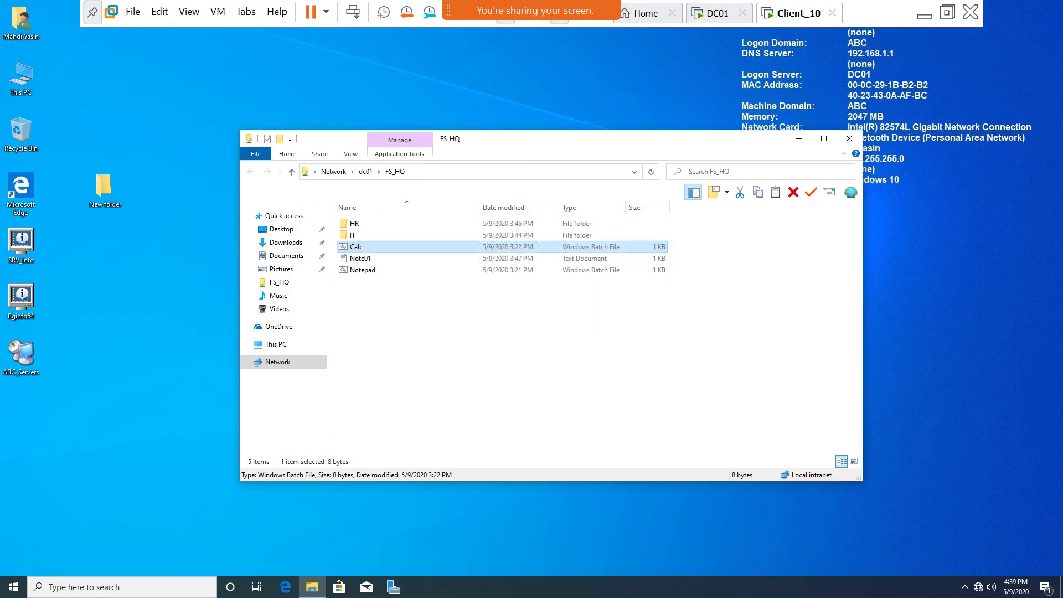
{"action": "double_click", "coordinate": [362, 269]}
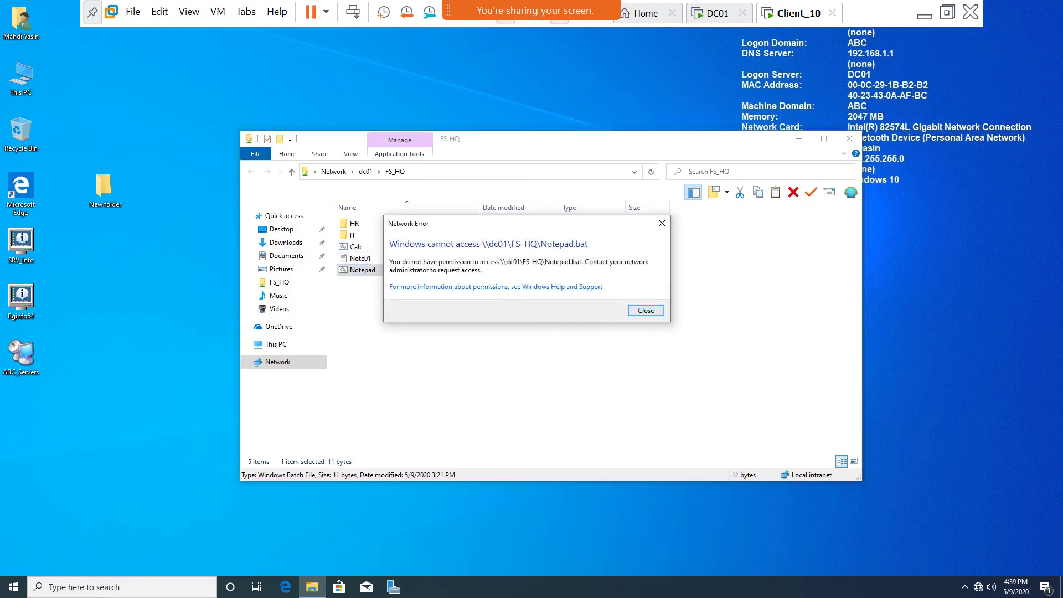
{"action": "key", "text": "Return"}
Type 'efefedegd' into Note01, attempt saving, then close without saving.
{"action": "double_click", "coordinate": [360, 257]}
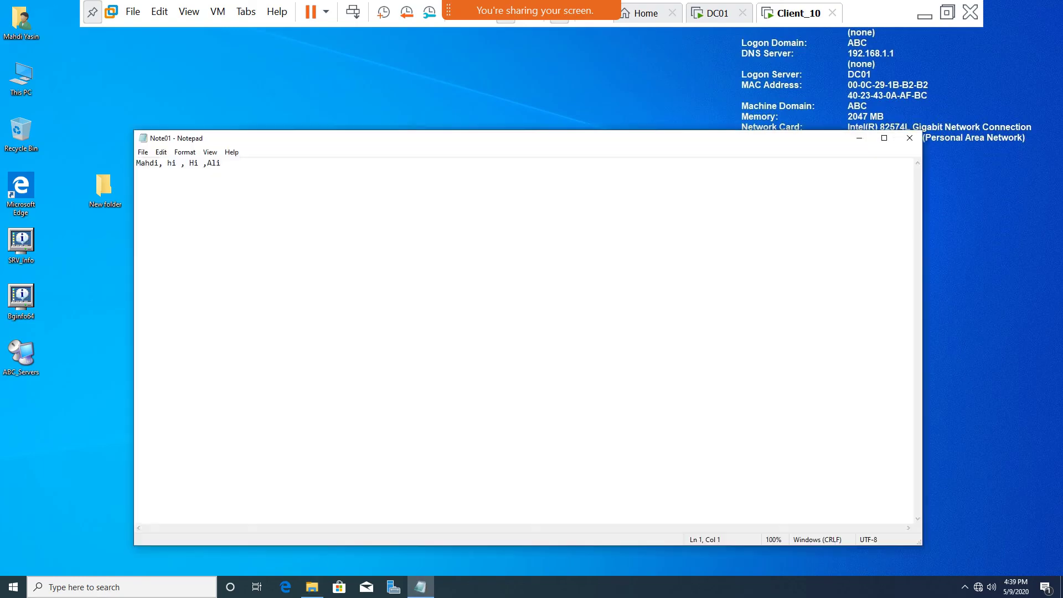
{"action": "type", "text": "efefedegd"}
{"action": "left_click", "coordinate": [909, 138]}
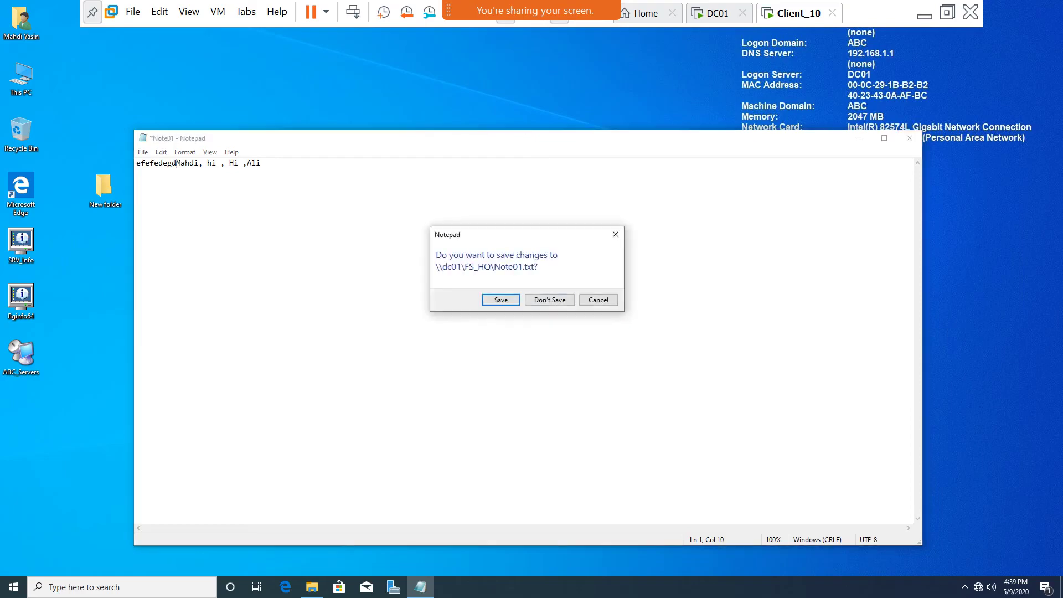
{"action": "key", "text": "Return"}
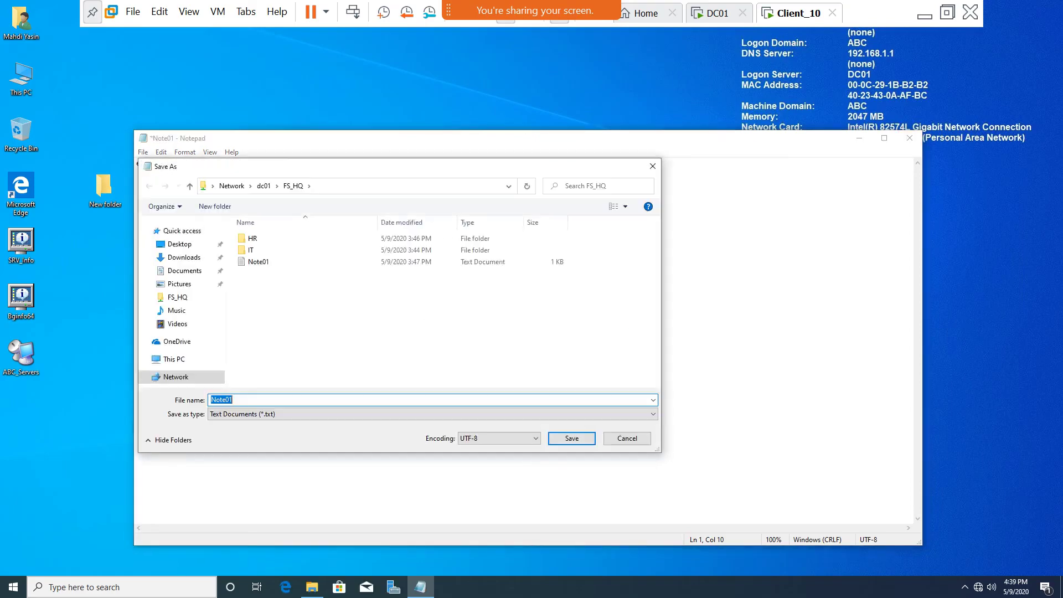
{"action": "left_click", "coordinate": [626, 438]}
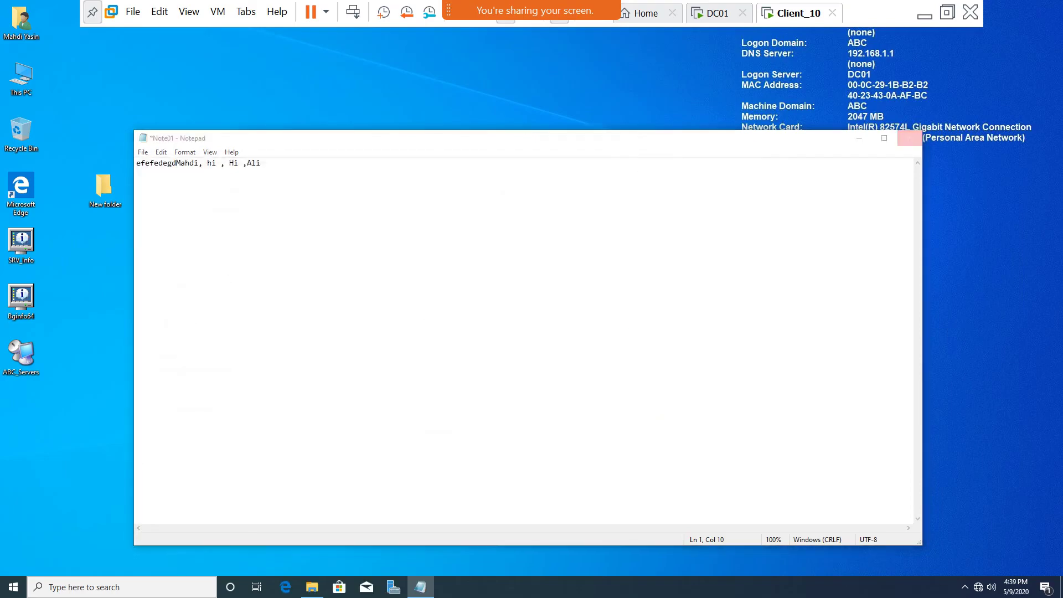
{"action": "left_click", "coordinate": [909, 138]}
{"action": "left_click", "coordinate": [550, 299]}
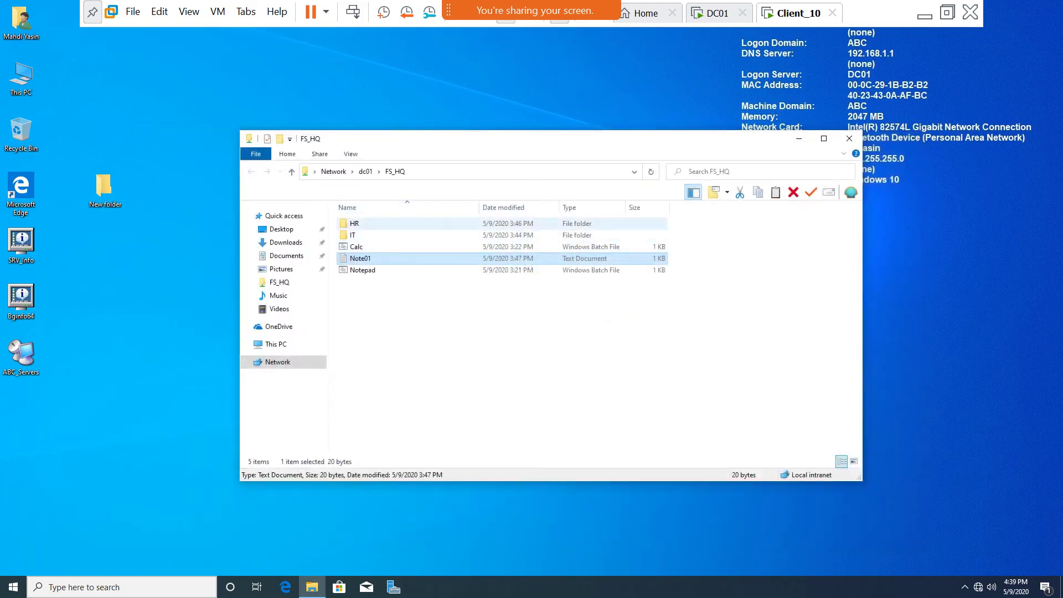
Try creating a new folder in FS_HQ and dismiss the access-denied message.
{"action": "right_click", "coordinate": [378, 328]}
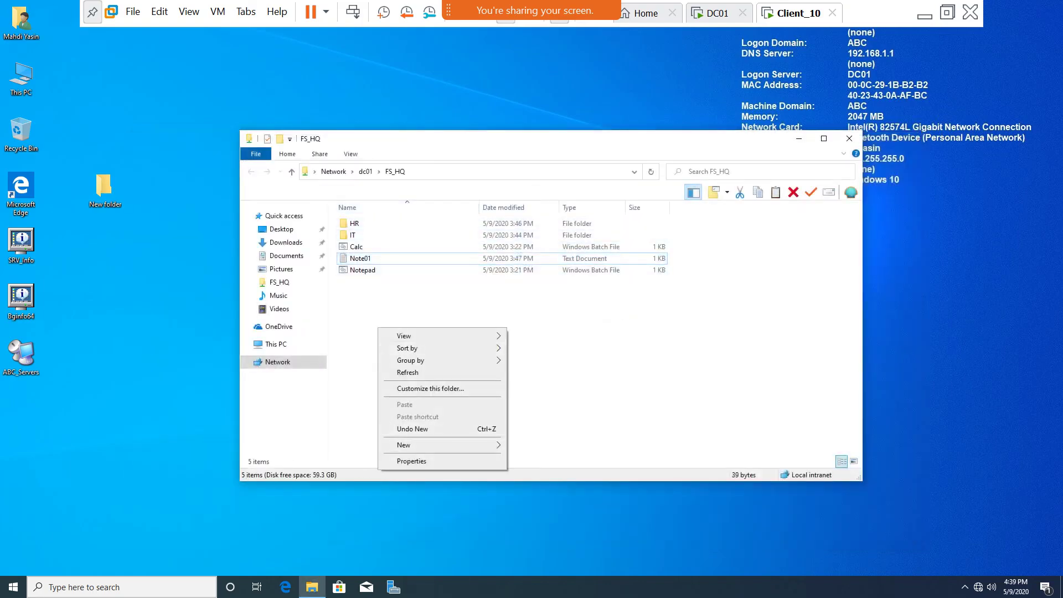
{"action": "mouse_move", "coordinate": [443, 444]}
{"action": "left_click", "coordinate": [534, 446]}
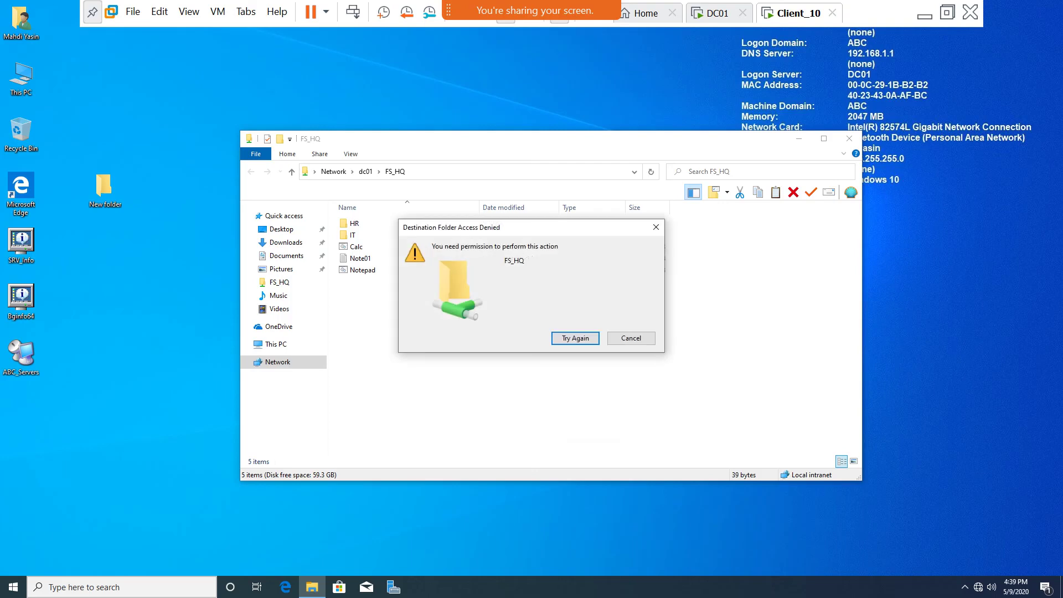
{"action": "left_click", "coordinate": [628, 339]}
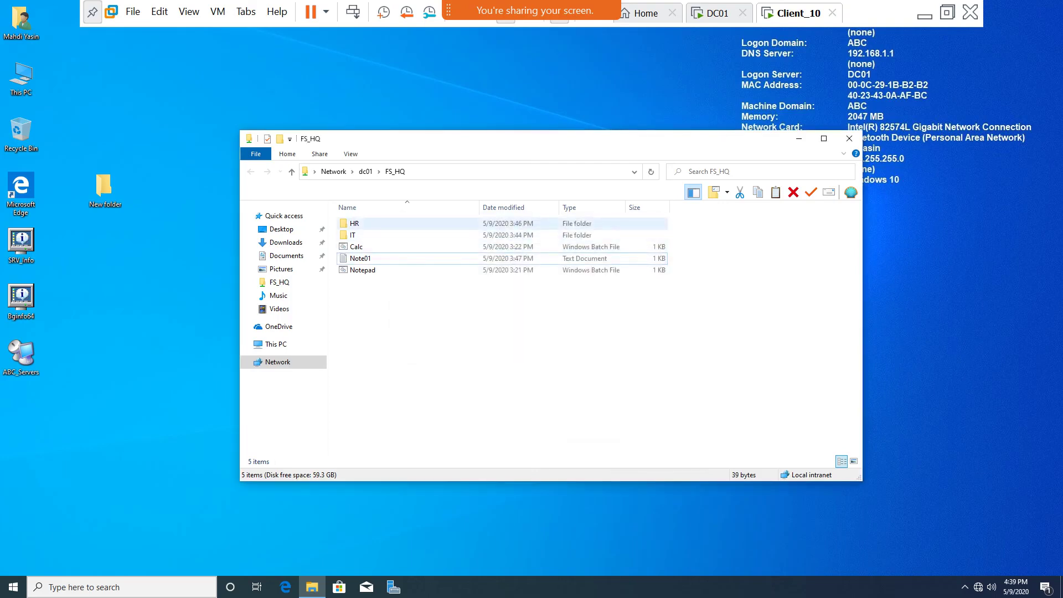
Try deleting the HR folder, dismiss the denial, and close the FS_HQ window.
{"action": "right_click", "coordinate": [358, 226]}
{"action": "left_click", "coordinate": [386, 445]}
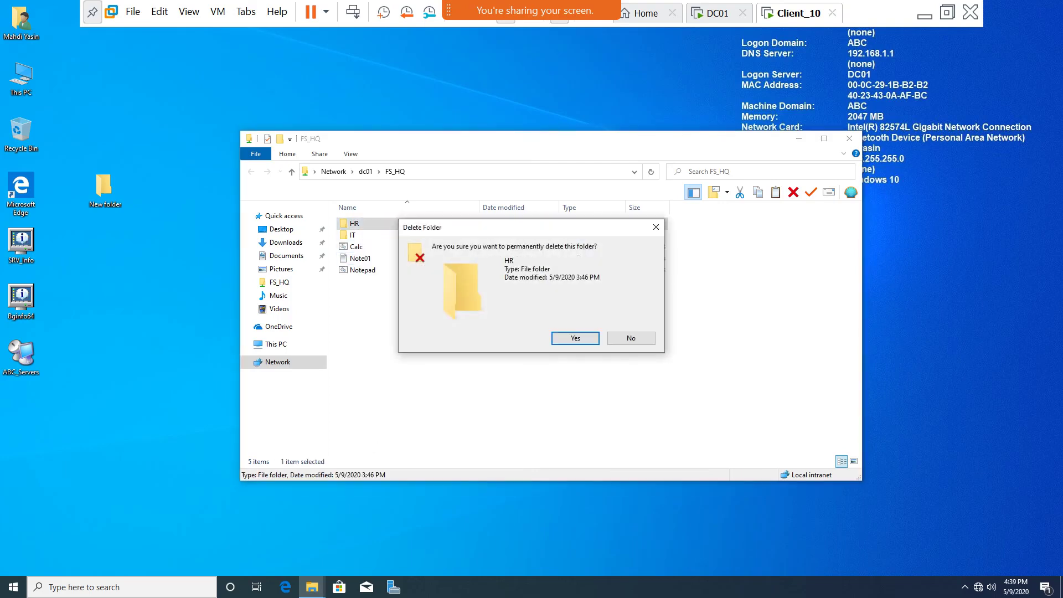
{"action": "left_click", "coordinate": [576, 338]}
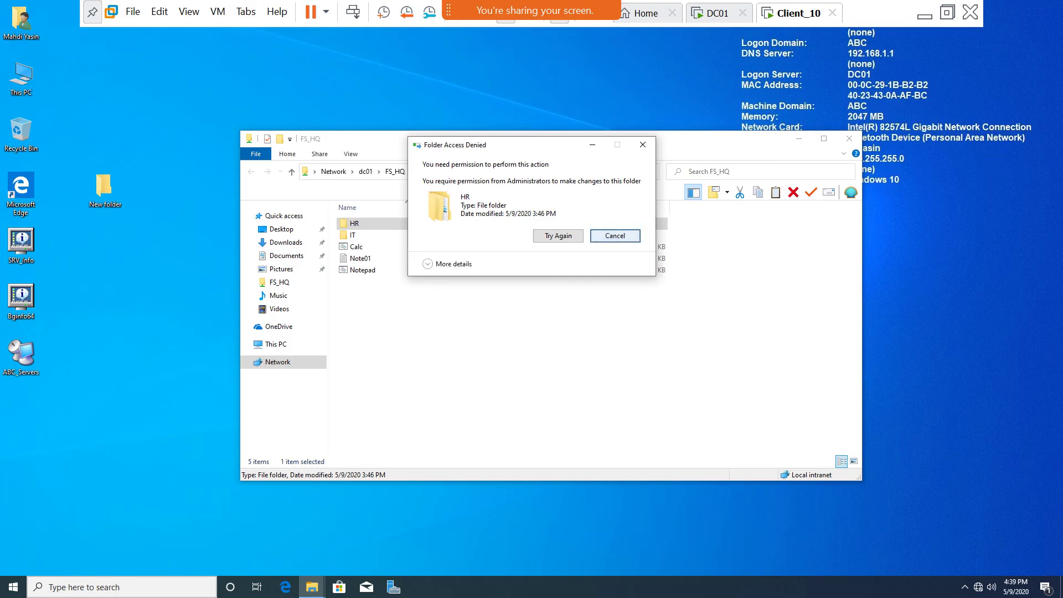
{"action": "left_click", "coordinate": [612, 235]}
{"action": "left_click", "coordinate": [849, 138]}
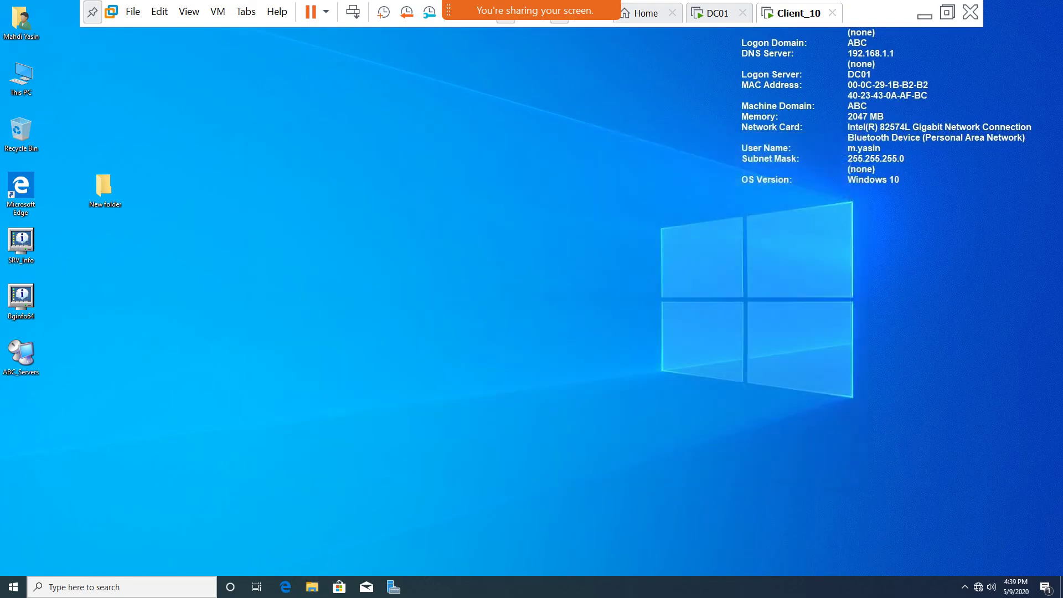
{"action": "left_click", "coordinate": [717, 13]}
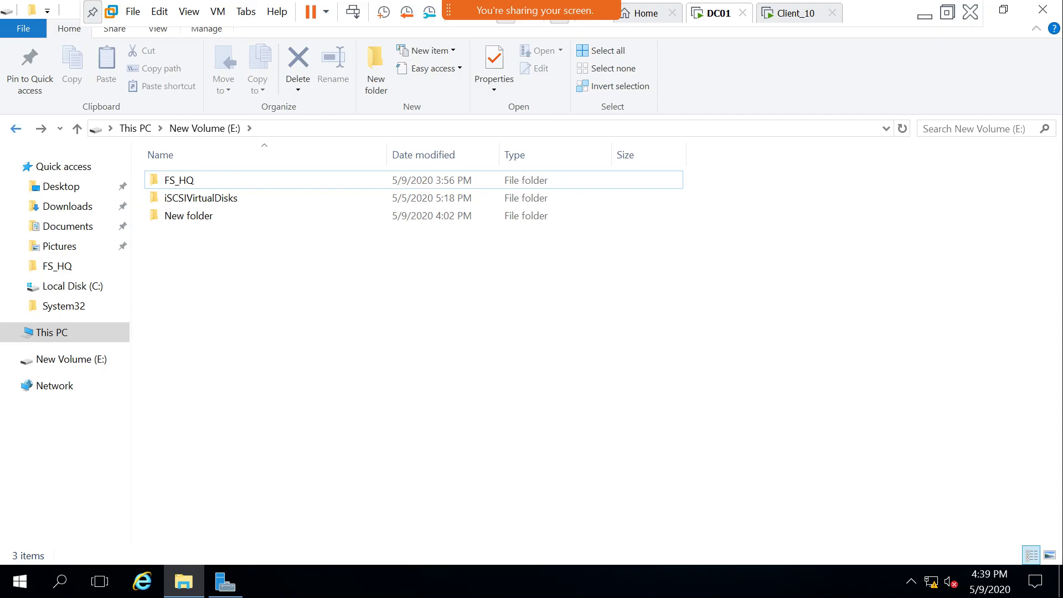
Open FS_HQ's properties from the New Volume (E:) drive.
{"action": "left_click", "coordinate": [15, 128]}
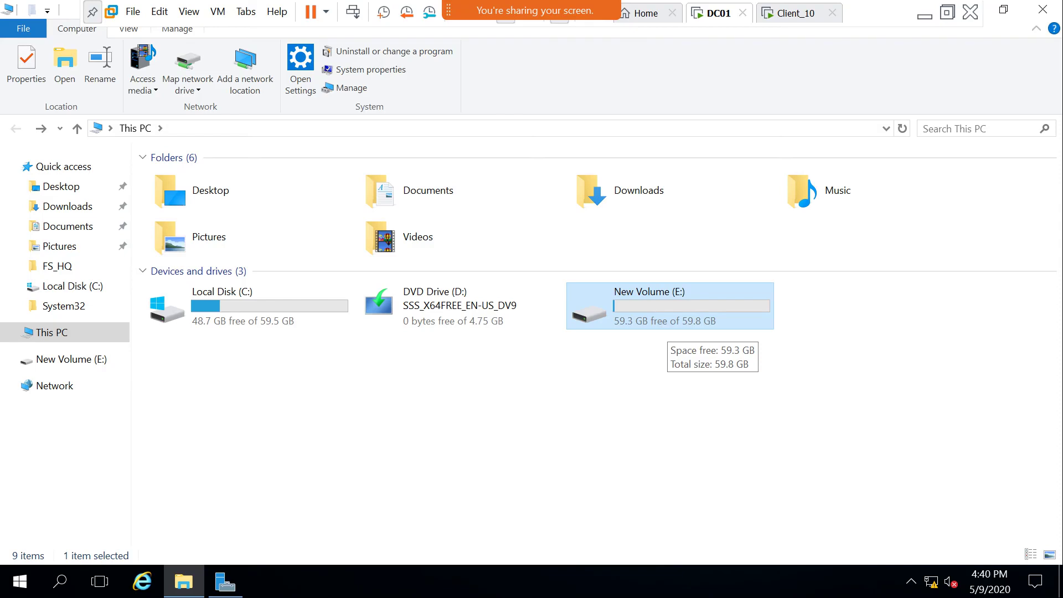
{"action": "double_click", "coordinate": [661, 321]}
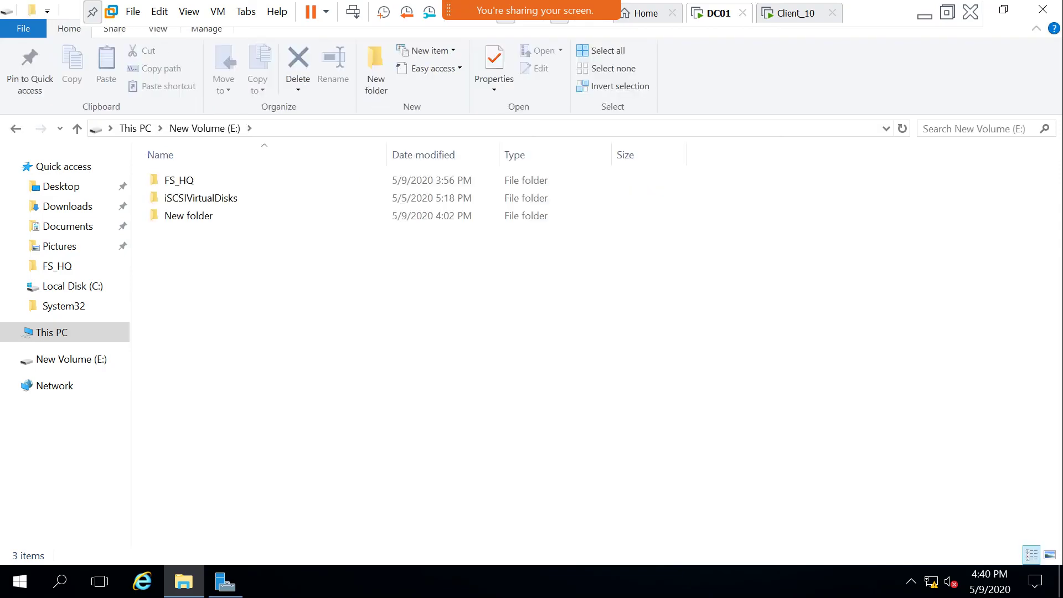
{"action": "left_click", "coordinate": [179, 180]}
{"action": "right_click", "coordinate": [166, 180]}
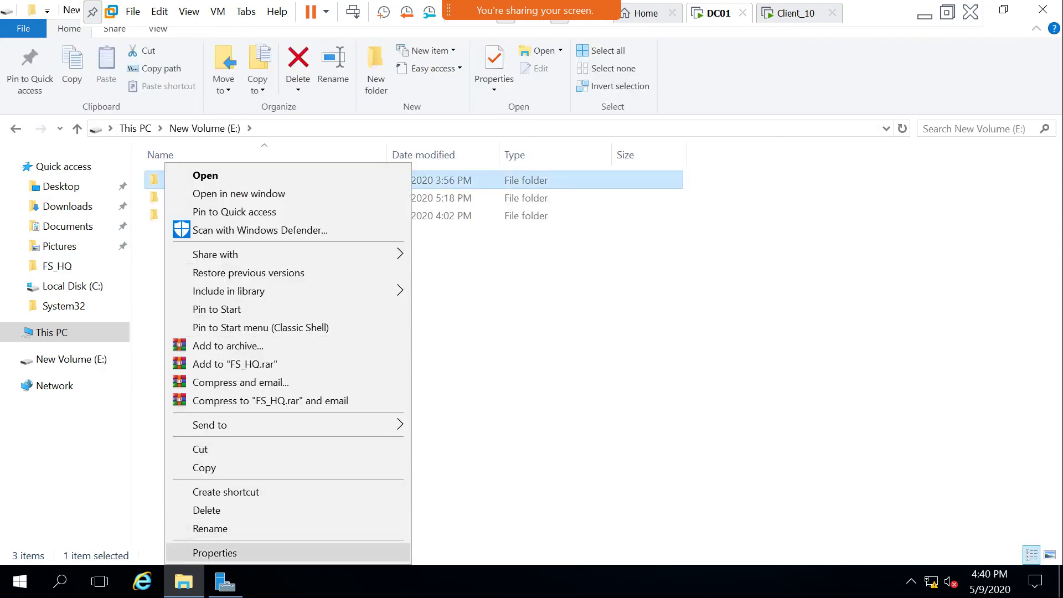
{"action": "left_click", "coordinate": [216, 552]}
Review FS_HQ's share permissions without changes, then show its Security tab.
{"action": "left_click", "coordinate": [233, 192]}
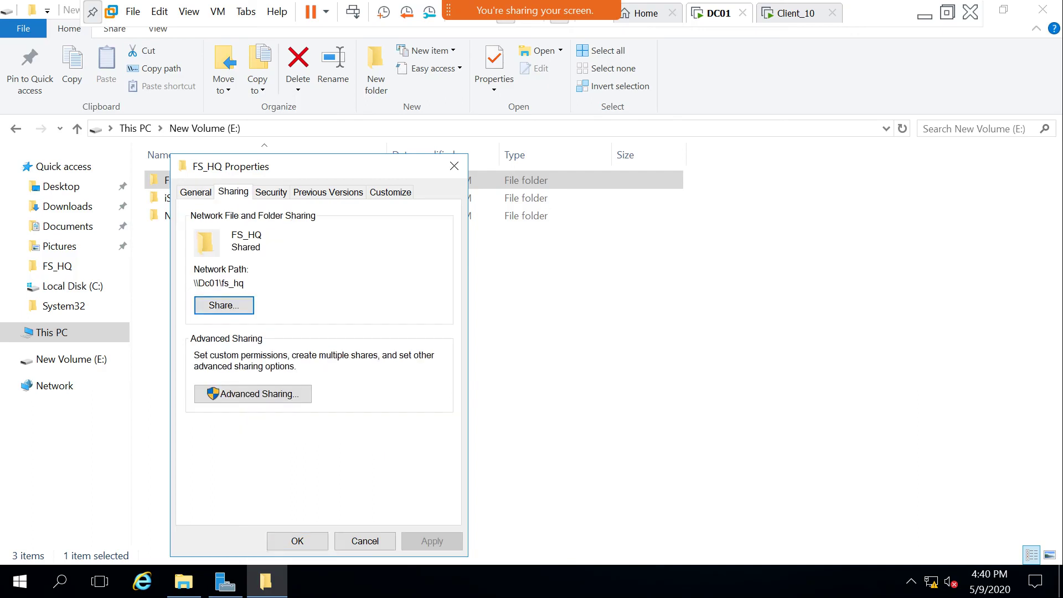
{"action": "left_click", "coordinate": [284, 392]}
{"action": "left_click", "coordinate": [195, 224]}
{"action": "left_click", "coordinate": [237, 421]}
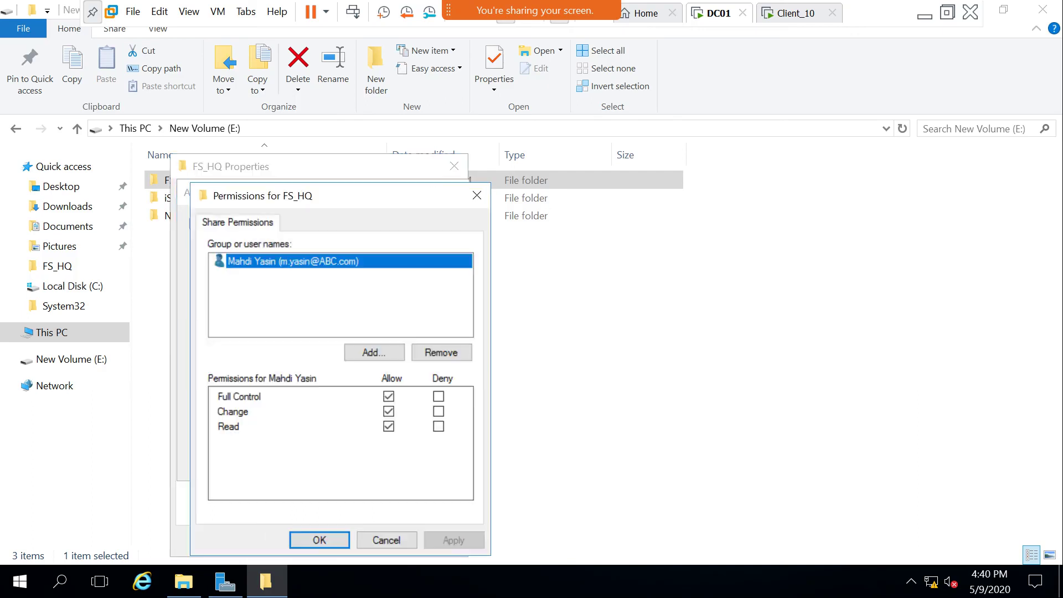
{"action": "left_click", "coordinate": [385, 540]}
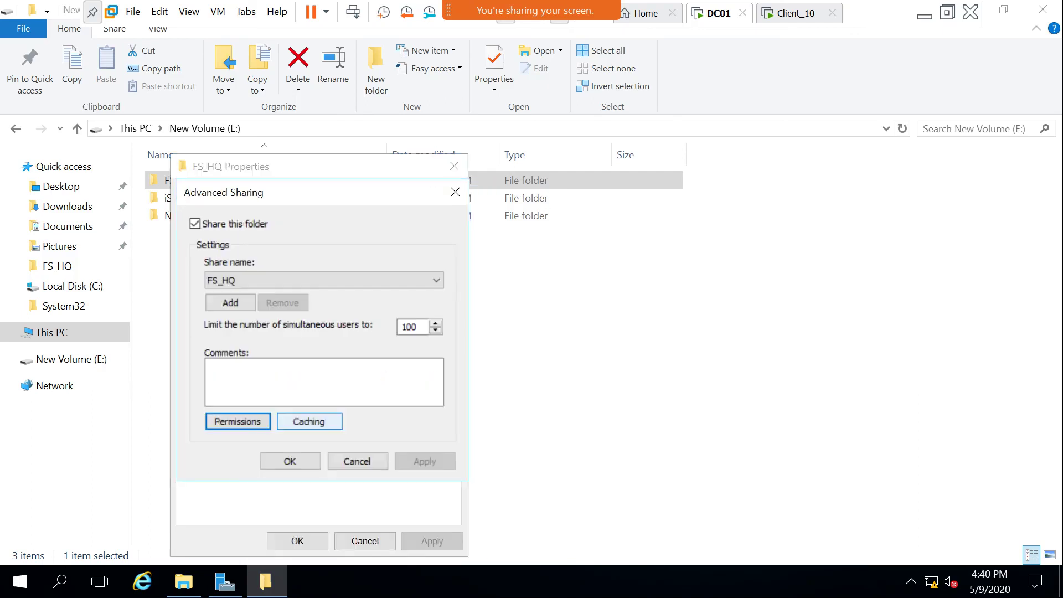
{"action": "left_click", "coordinate": [357, 461]}
{"action": "left_click", "coordinate": [271, 191]}
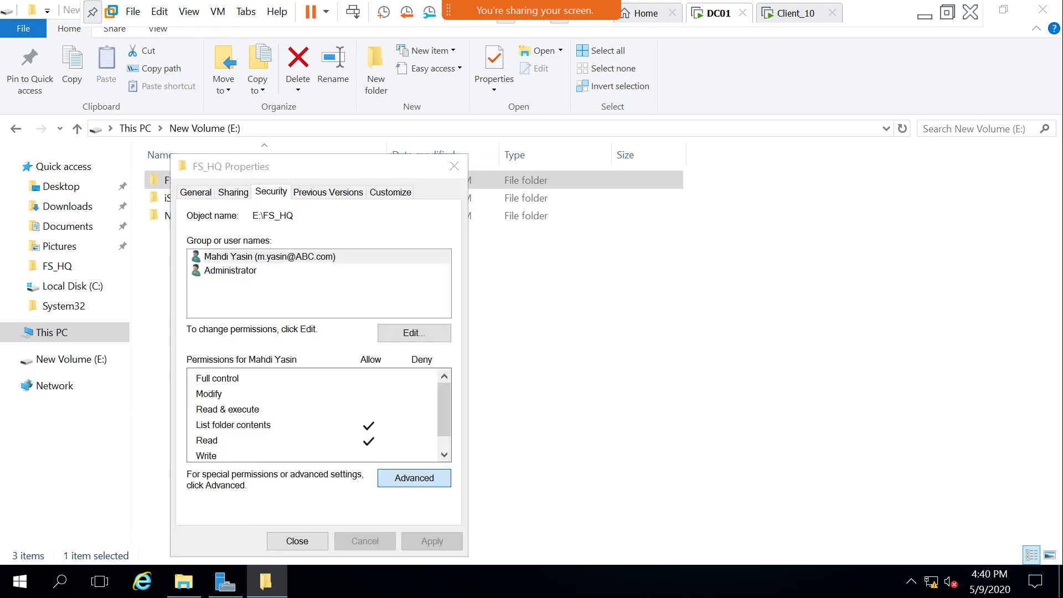
Open FS_HQ's advanced security settings and view the Read entry's full advanced permissions.
{"action": "key", "text": "alt+v"}
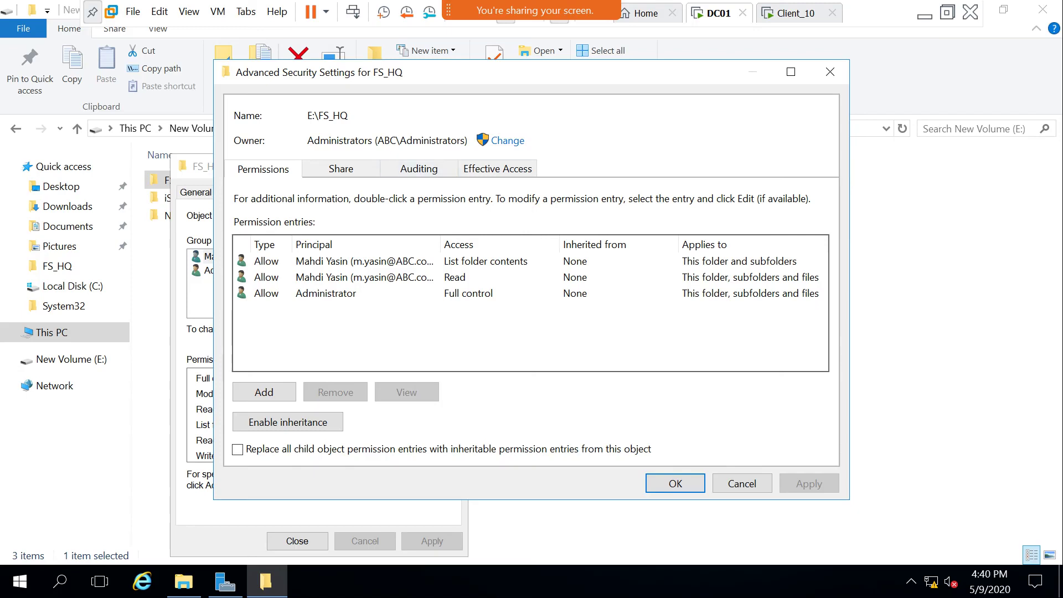
{"action": "left_click", "coordinate": [354, 293]}
{"action": "left_click", "coordinate": [354, 277]}
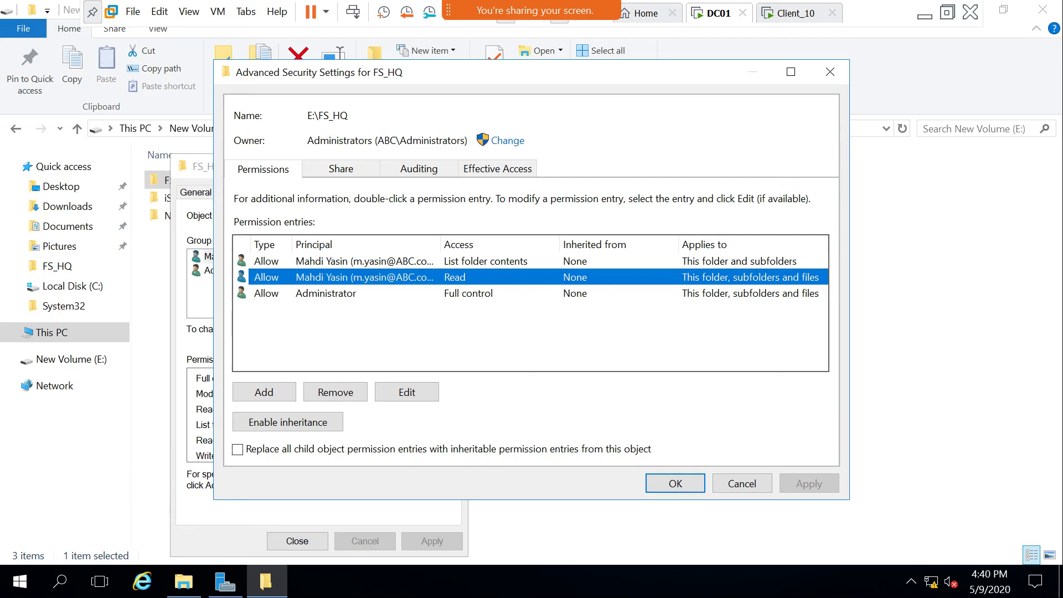
{"action": "double_click", "coordinate": [344, 276]}
{"action": "left_click", "coordinate": [871, 514]}
{"action": "left_click", "coordinate": [406, 391]}
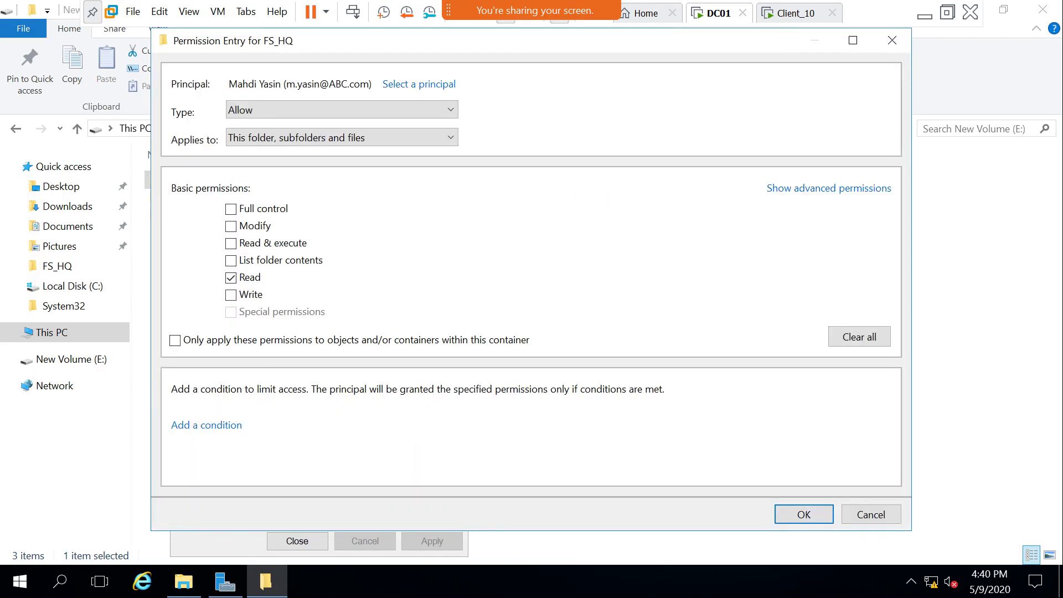
{"action": "left_click", "coordinate": [829, 188]}
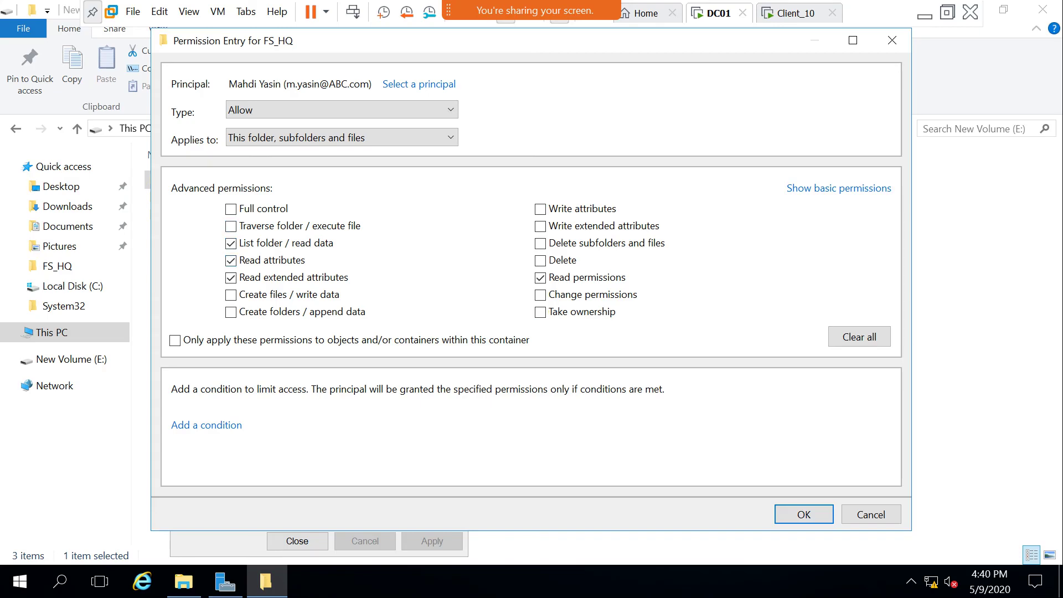
Close the permission entry and advanced security settings unchanged, then close FS_HQ's properties.
{"action": "key", "text": "Escape"}
{"action": "key", "text": "Return"}
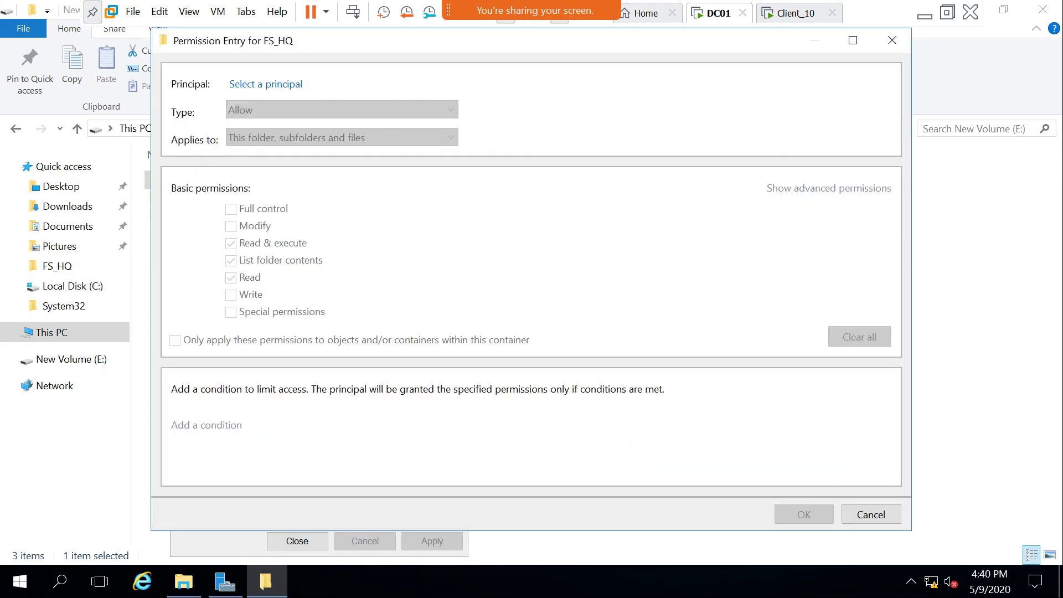
{"action": "key", "text": "Escape"}
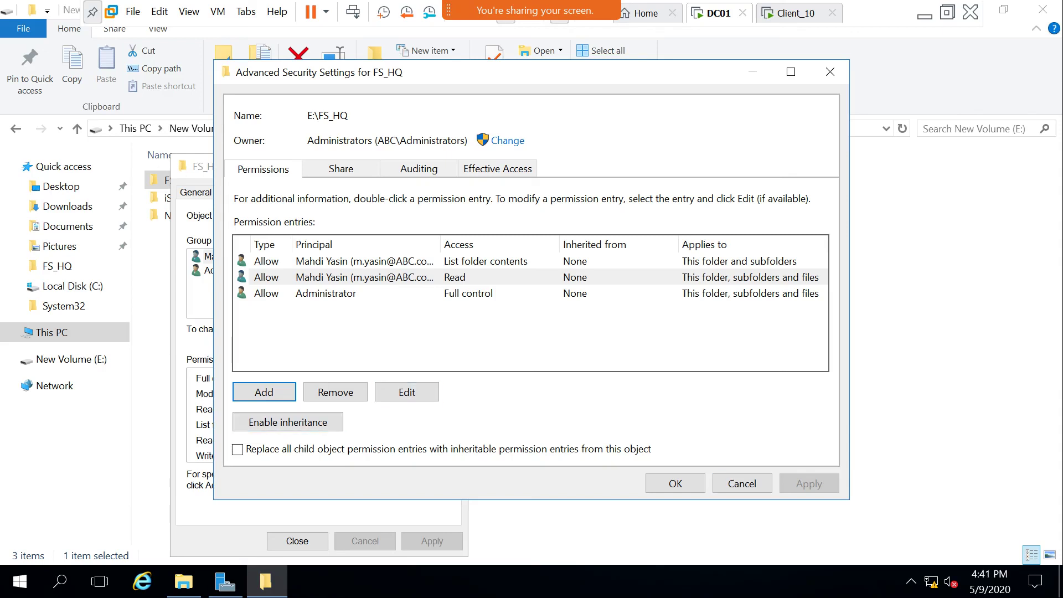
{"action": "left_click", "coordinate": [741, 483]}
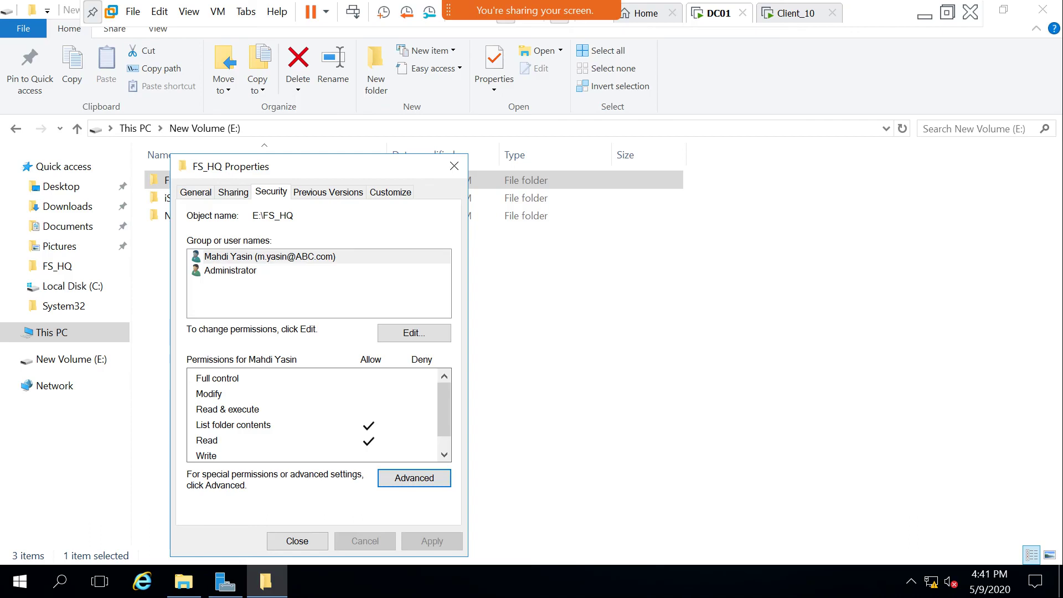
{"action": "left_click", "coordinate": [297, 541]}
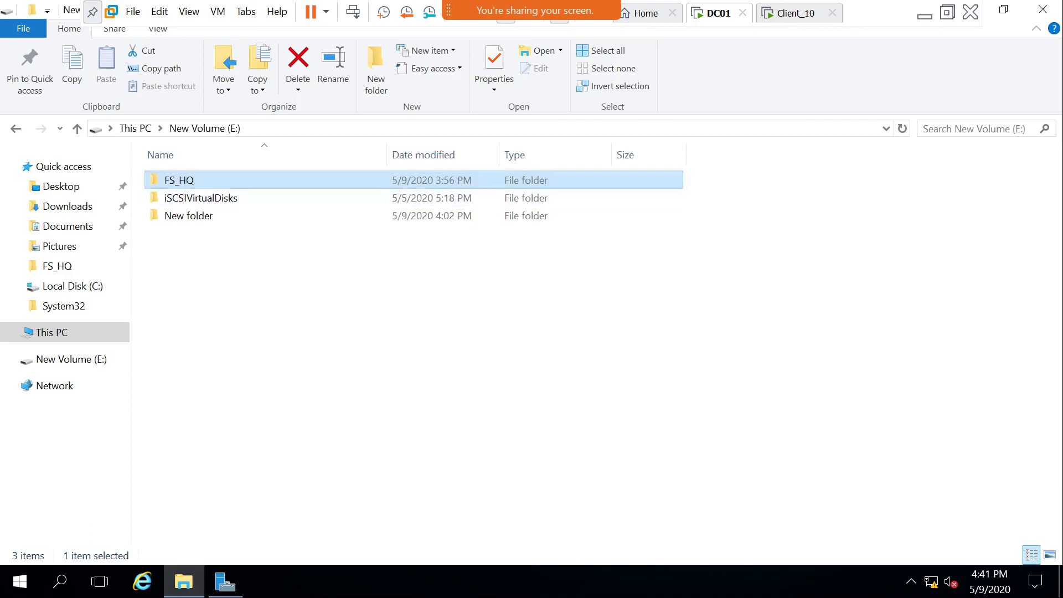
On Client_10, fill the Run box with \\dc01\FS_HQ from the suggestions, then return to DC01.
{"action": "key", "text": "ctrl+space"}
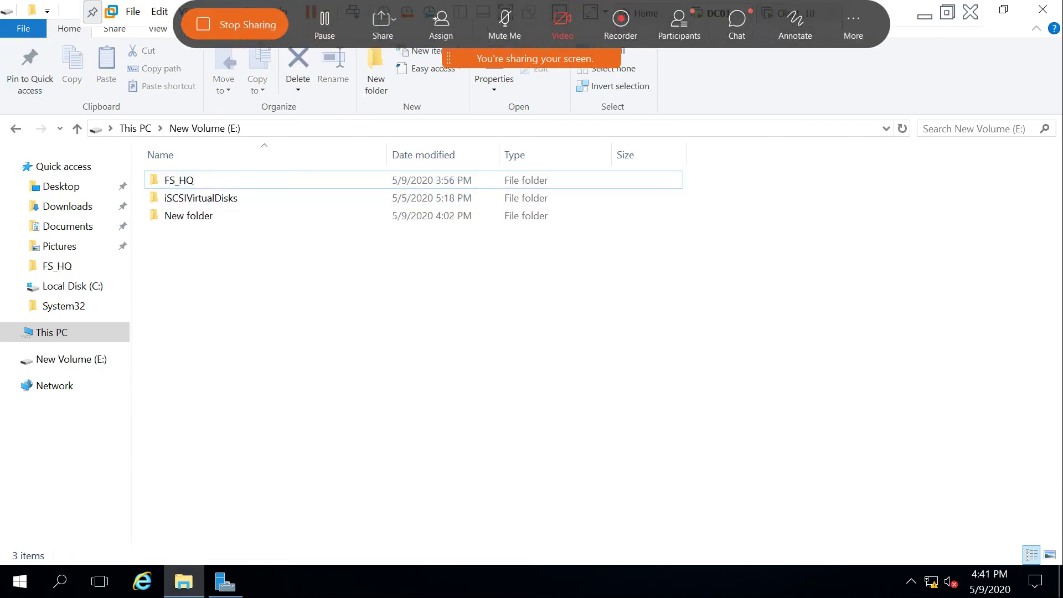
{"action": "key", "text": "ctrl+Tab"}
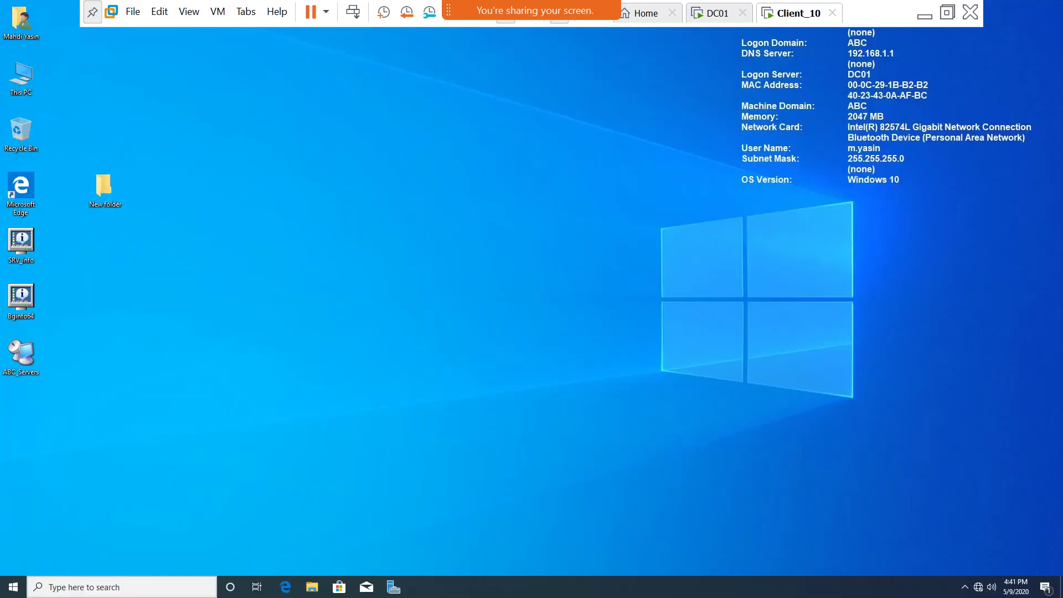
{"action": "key", "text": "super"}
{"action": "type", "text": "r"}
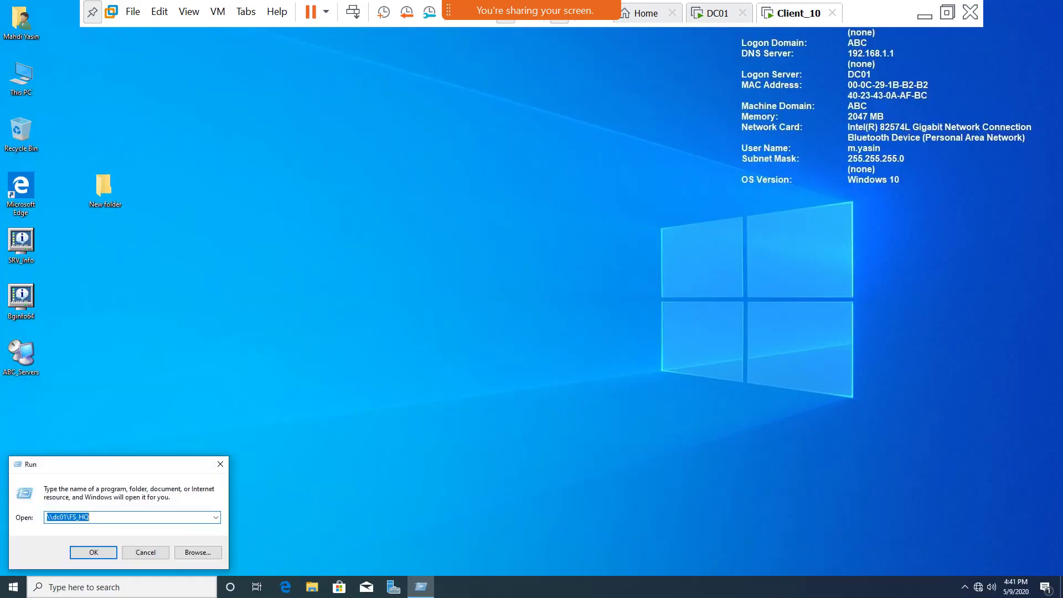
{"action": "type", "text": "\\\\dc01"}
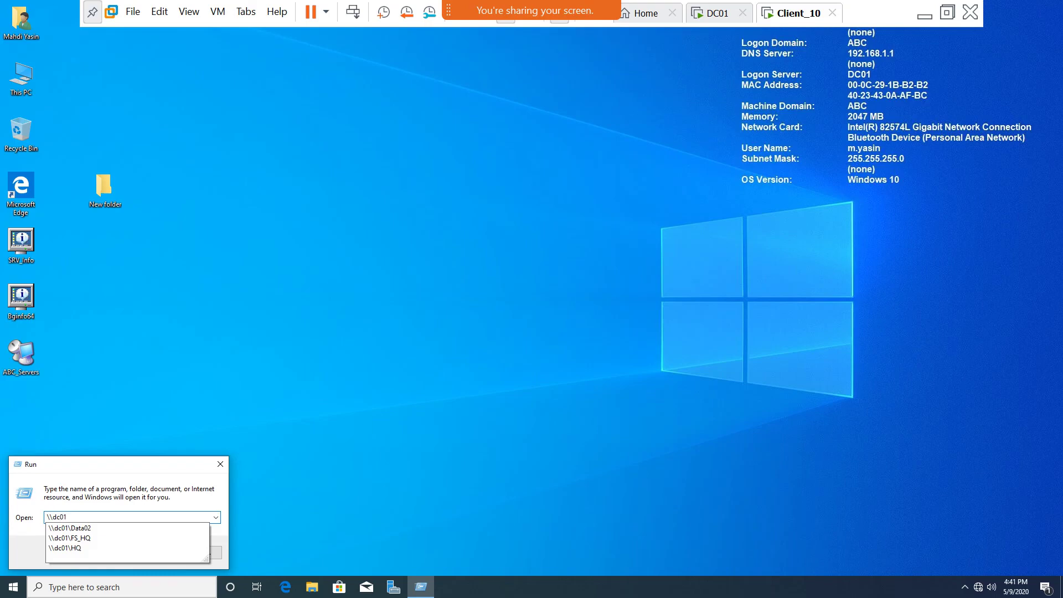
{"action": "type", "text": "\\"}
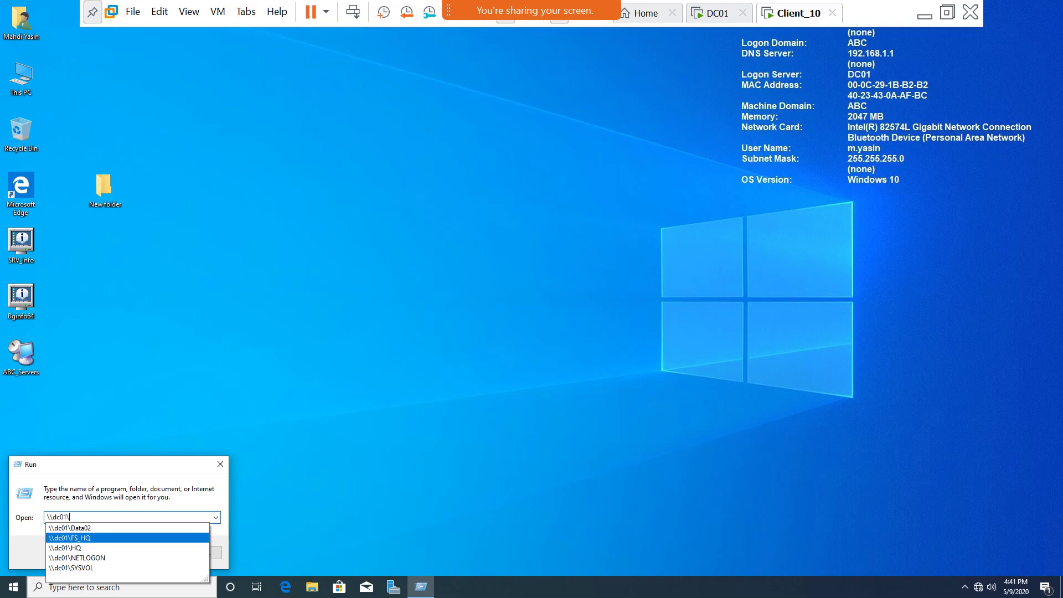
{"action": "left_click", "coordinate": [70, 537]}
{"action": "left_click", "coordinate": [90, 516]}
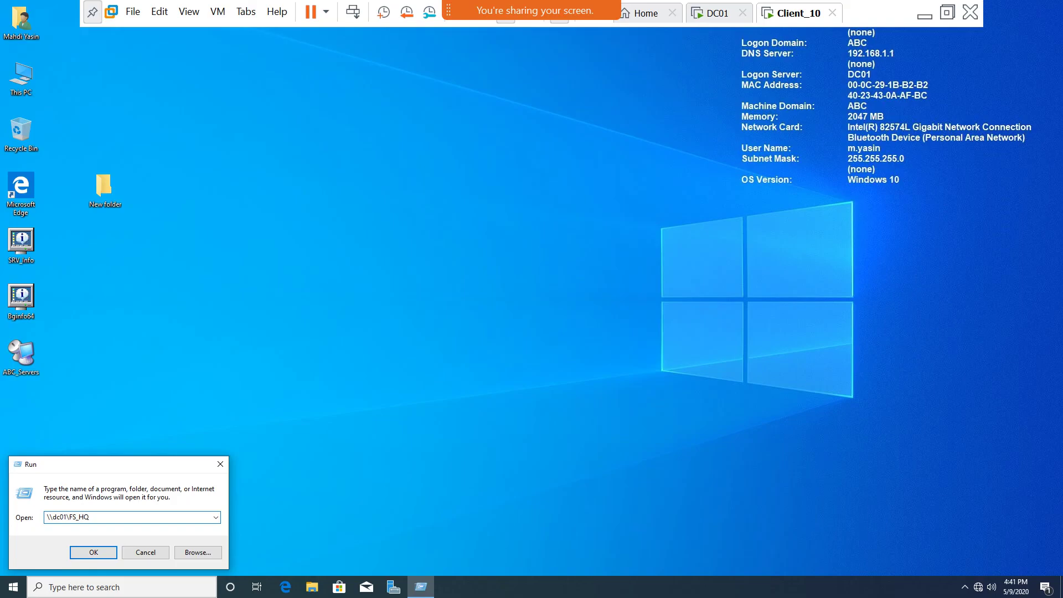
{"action": "key", "text": "ctrl+shift+Tab"}
Add a folder named IT_dept to DC01's New Volume (E:) beside FS_HQ.
{"action": "right_click", "coordinate": [238, 257]}
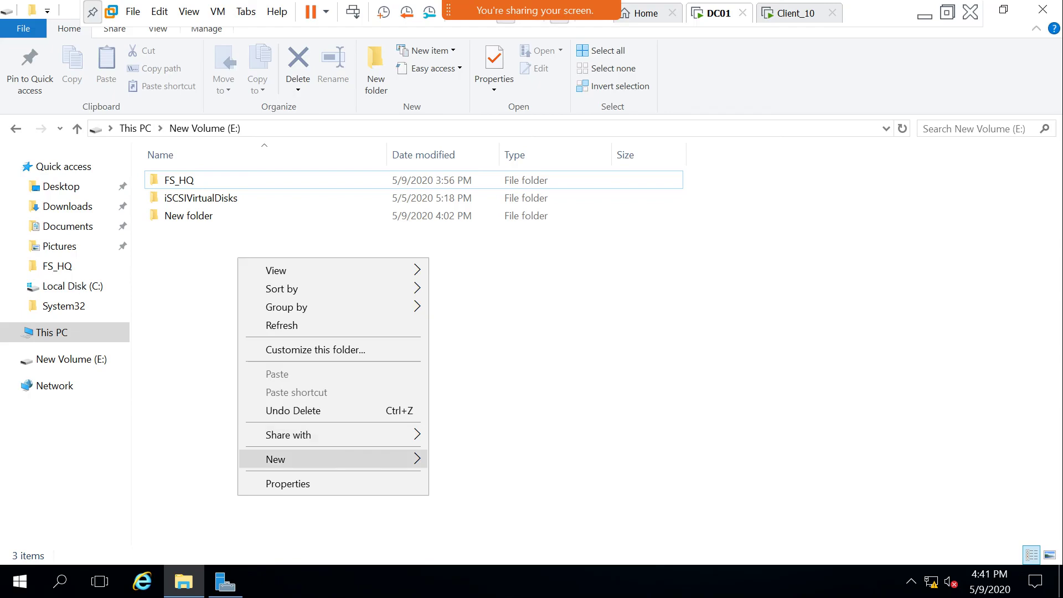
{"action": "mouse_move", "coordinate": [309, 459]}
{"action": "left_click", "coordinate": [459, 323]}
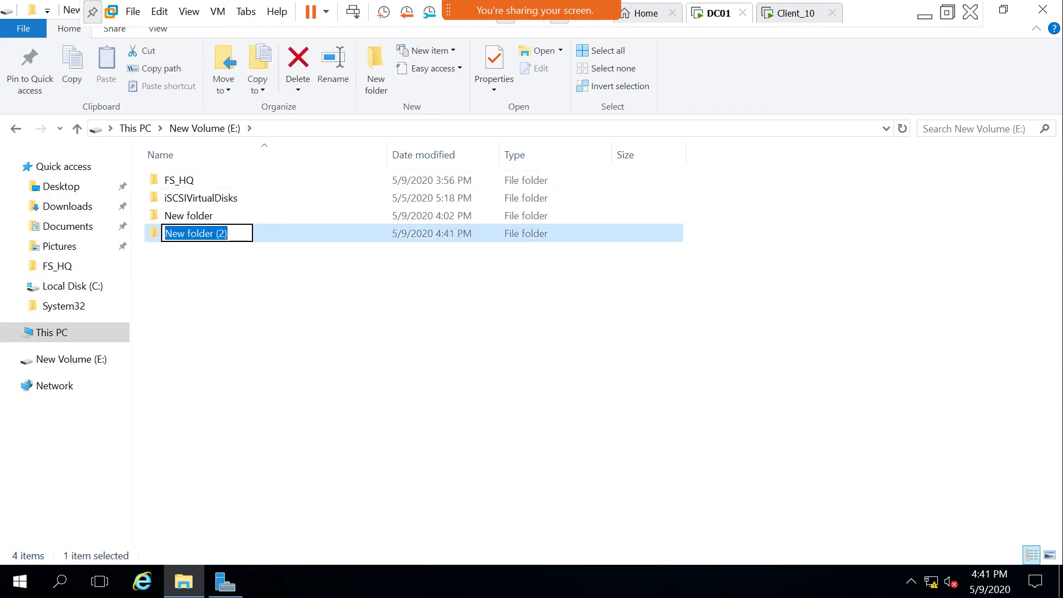
{"action": "type", "text": "IT"}
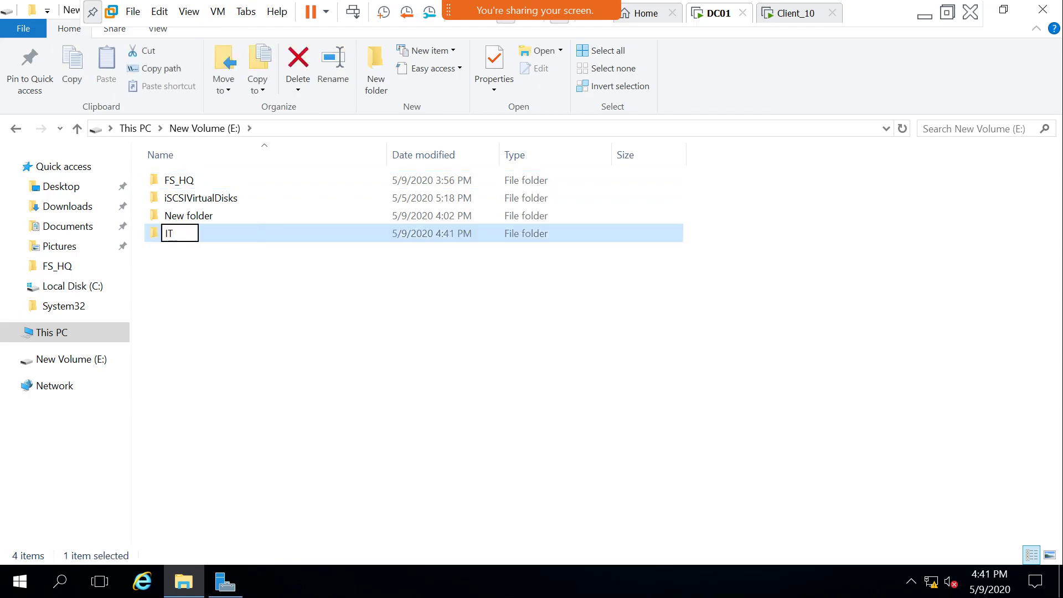
{"action": "type", "text": "_dept"}
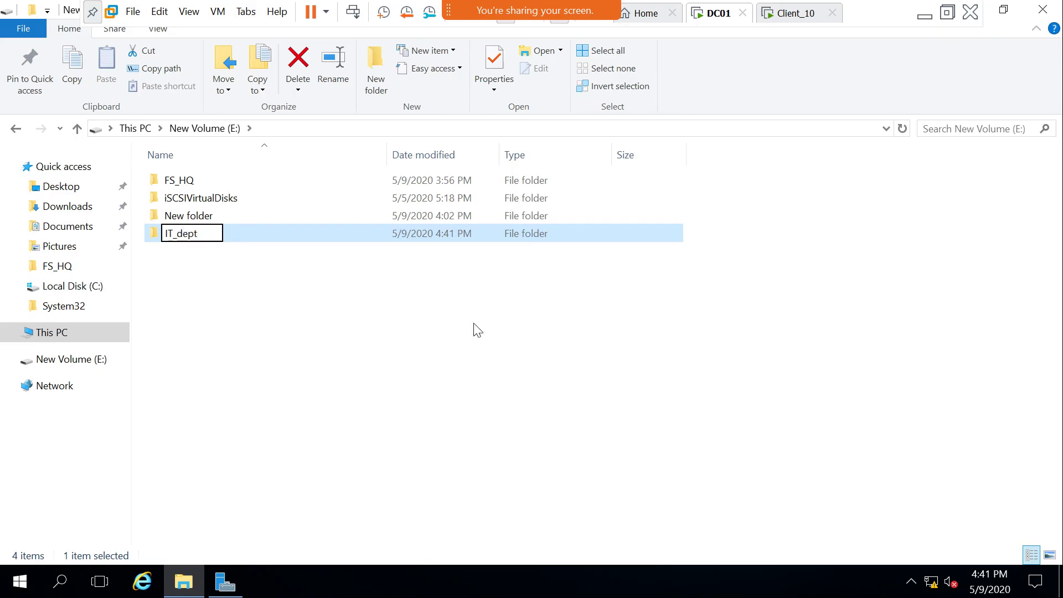
{"action": "key", "text": "Return"}
{"action": "double_click", "coordinate": [179, 180]}
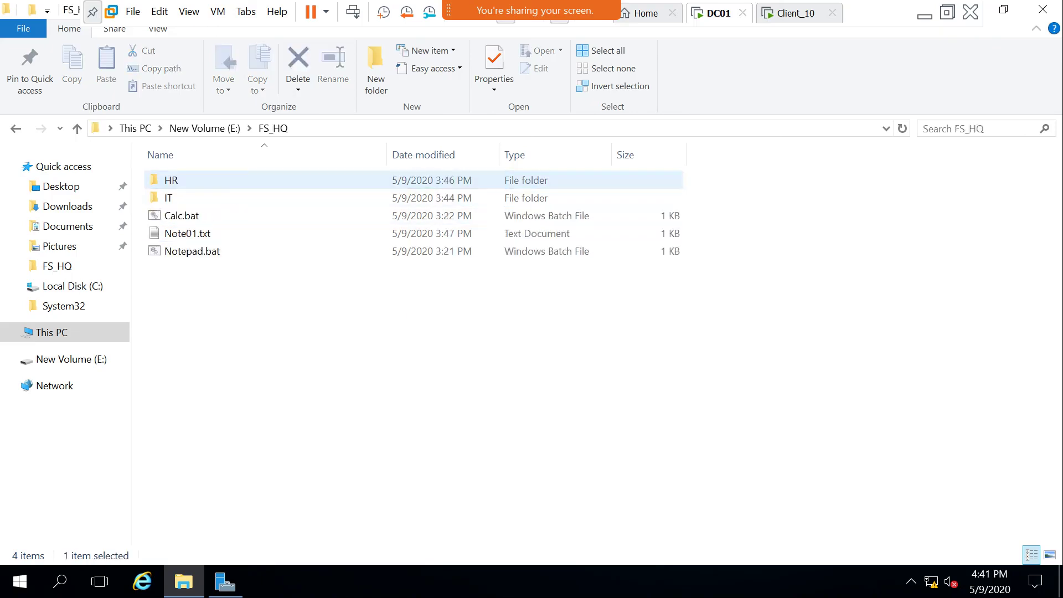
{"action": "left_click", "coordinate": [16, 128]}
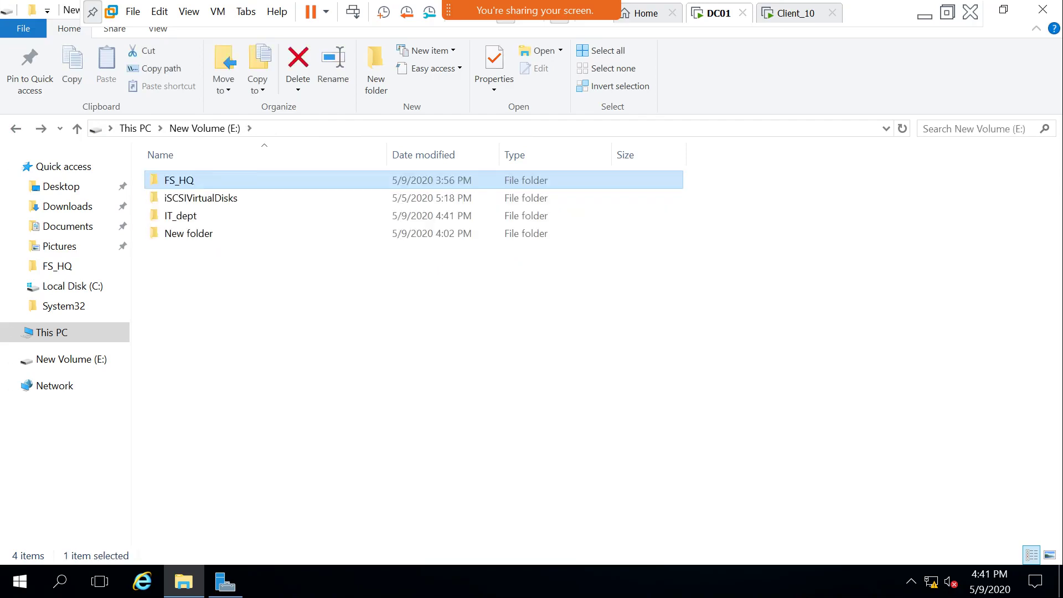
Turn on Advanced Sharing for IT_dept with the share name changed to IT_dept$.
{"action": "left_click", "coordinate": [183, 215]}
{"action": "right_click", "coordinate": [190, 215]}
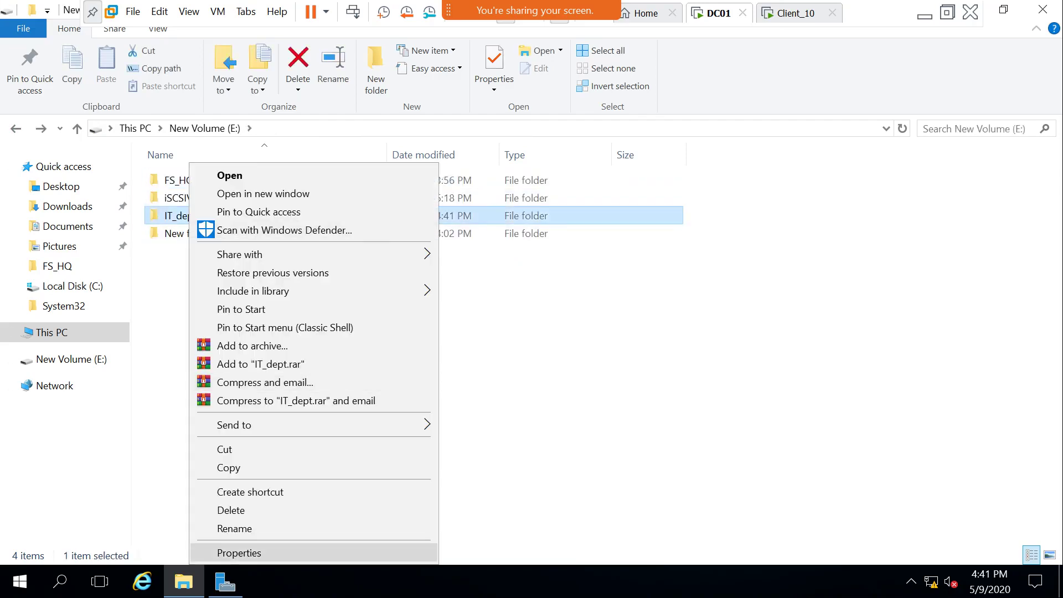
{"action": "left_click", "coordinate": [238, 553]}
{"action": "left_click", "coordinate": [258, 193]}
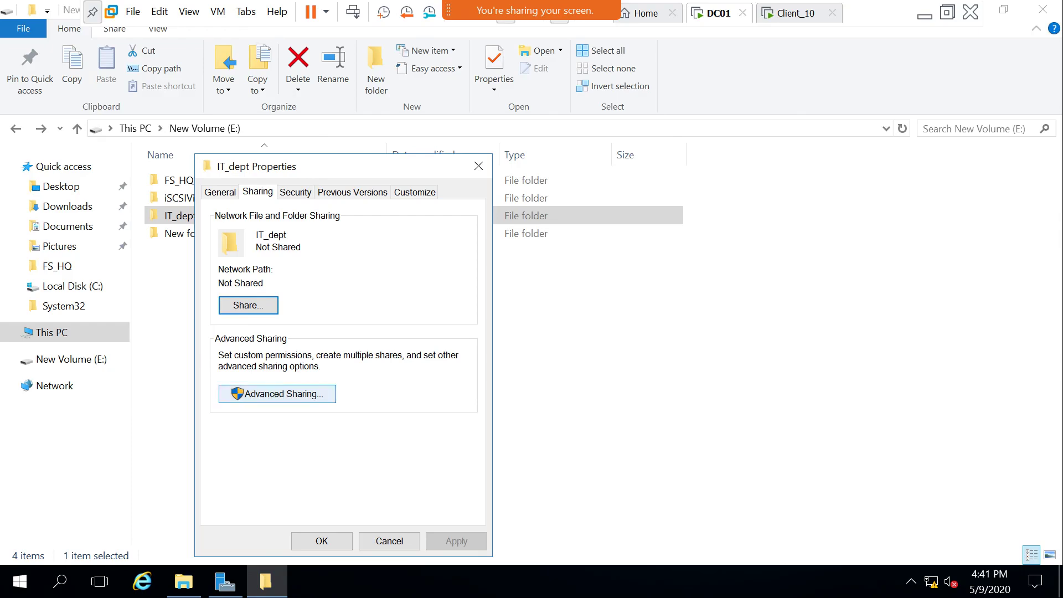
{"action": "left_click", "coordinate": [278, 392]}
{"action": "left_click", "coordinate": [220, 223]}
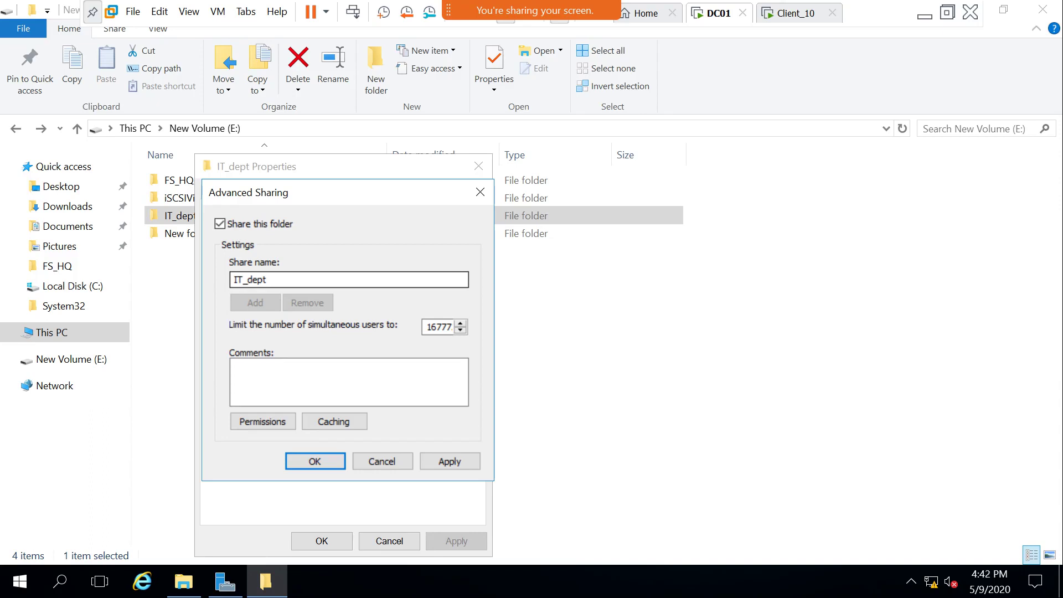
{"action": "left_click", "coordinate": [267, 279]}
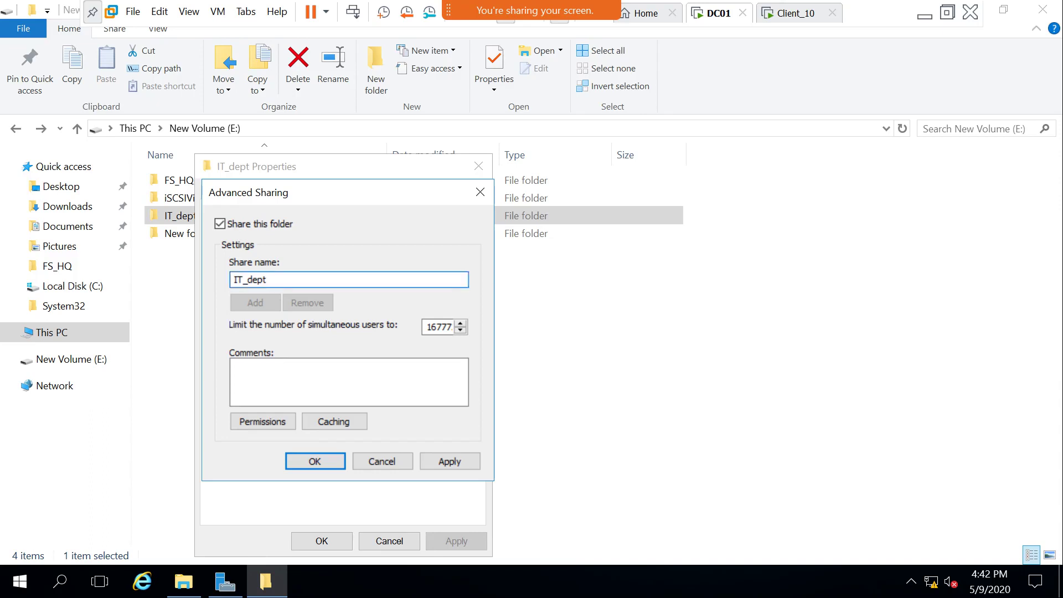
{"action": "type", "text": "$"}
{"action": "left_click", "coordinate": [314, 461]}
Close IT_dept's properties and dismiss the pending Run box.
{"action": "left_click", "coordinate": [322, 541]}
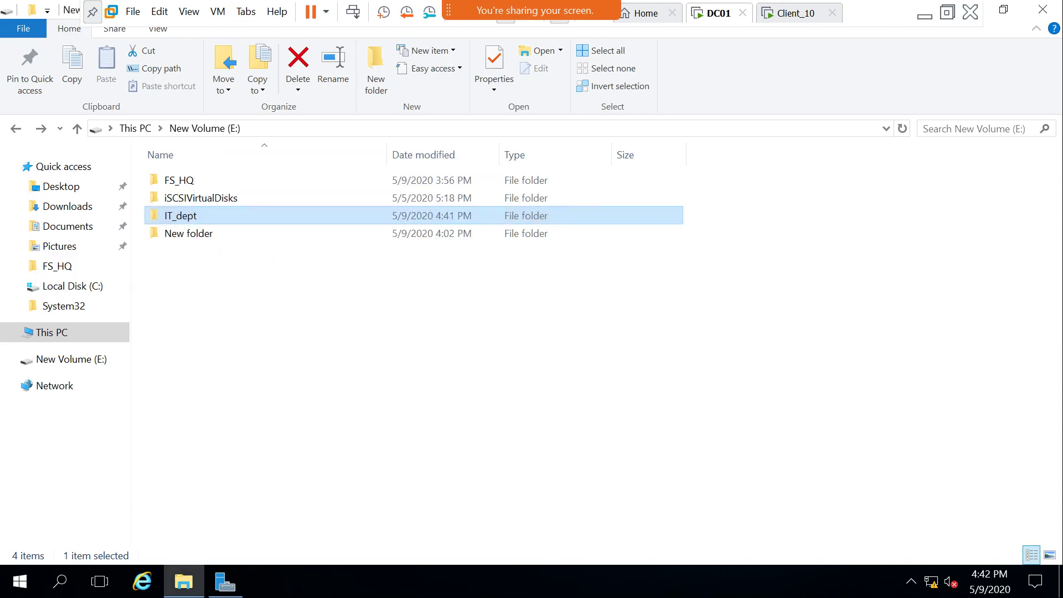
{"action": "right_click", "coordinate": [314, 139]}
{"action": "key", "text": "Escape"}
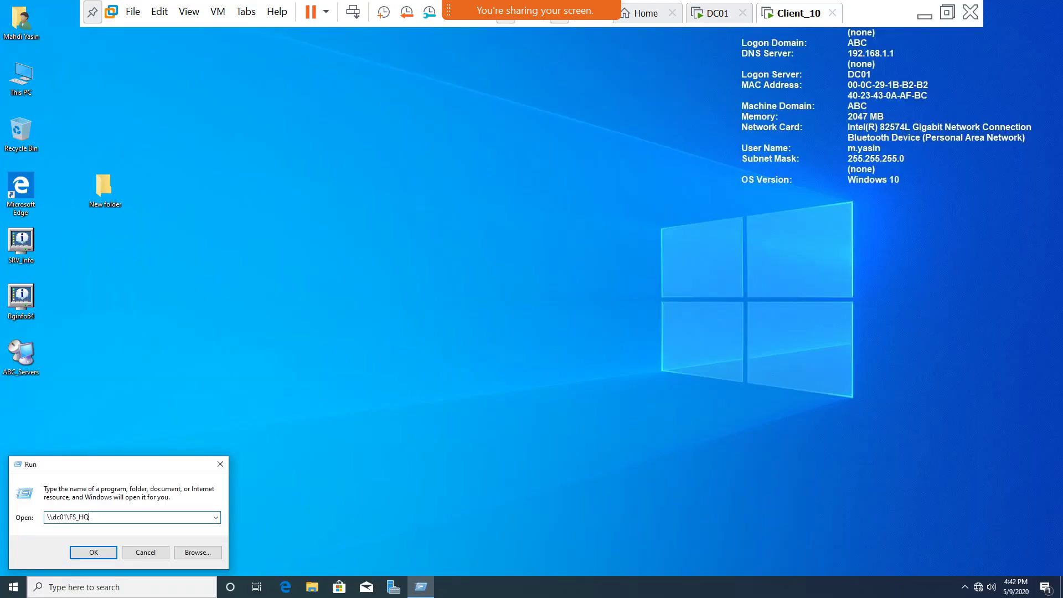
{"action": "left_click", "coordinate": [145, 552]}
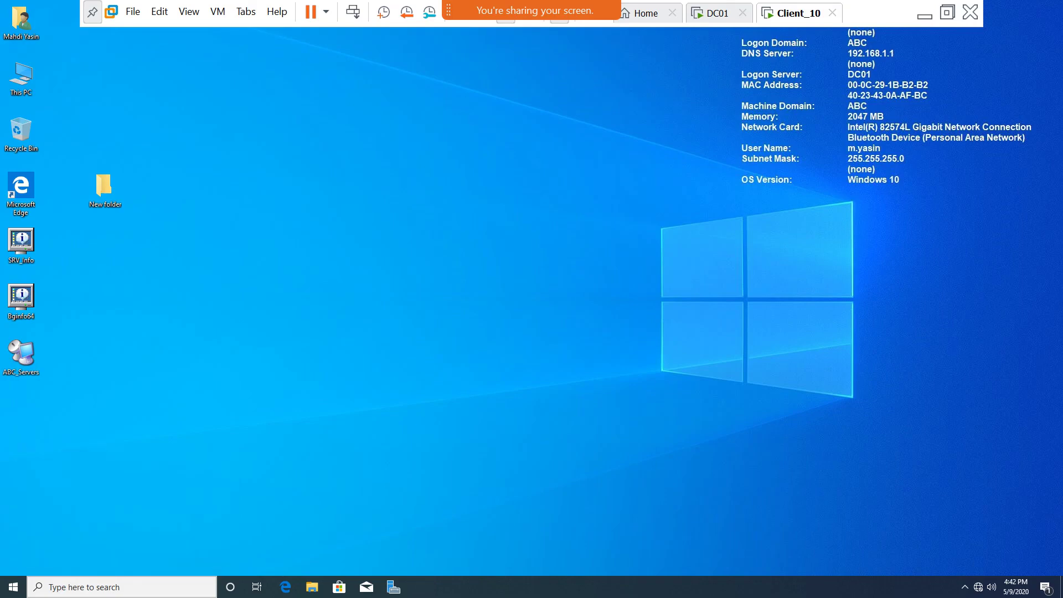
On Client_10, open the hidden share \\dc01\it_dept$ from the Run box.
{"action": "key", "text": "super"}
{"action": "key", "text": "r"}
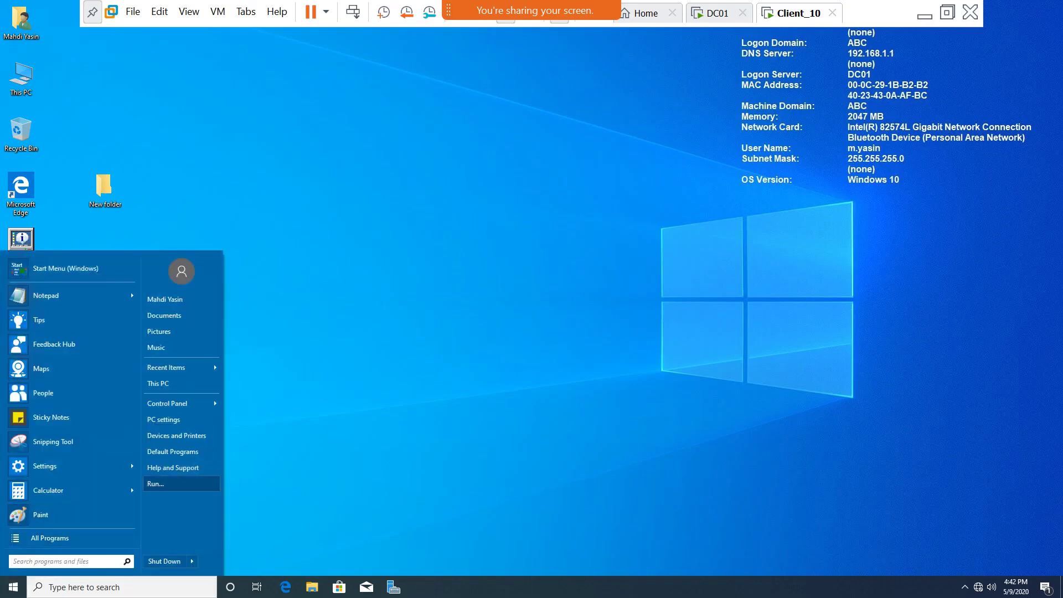
{"action": "key", "text": "Return"}
{"action": "type", "text": "\\d"}
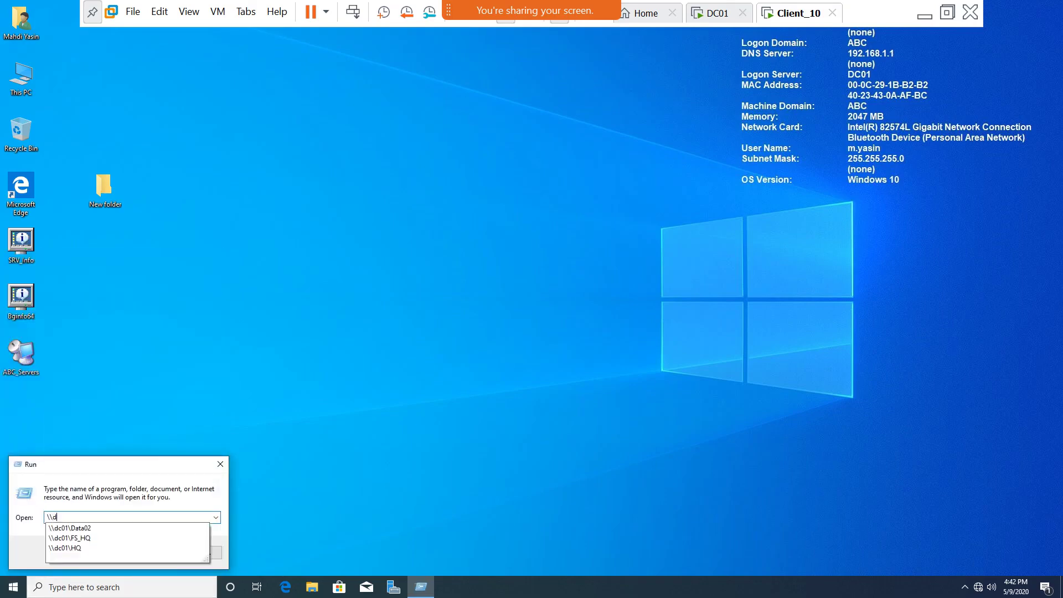
{"action": "type", "text": "c01\\"}
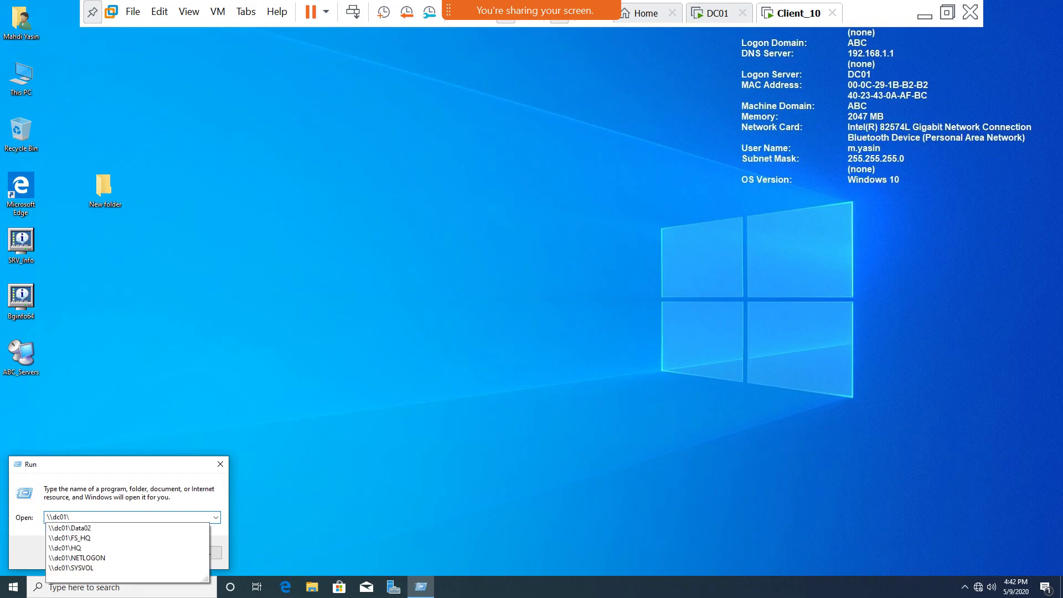
{"action": "key", "text": "Down"}
{"action": "key", "text": "Down"}
{"action": "key", "text": "Down"}
{"action": "key", "text": "Down"}
{"action": "key", "text": "Down"}
{"action": "key", "text": "Down"}
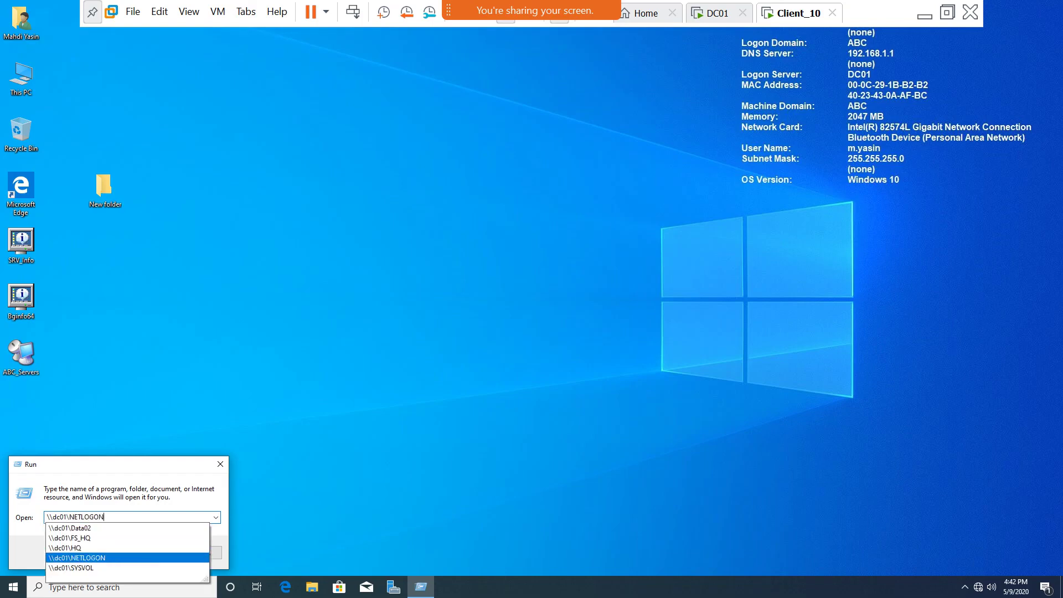
{"action": "key", "text": "Up"}
{"action": "key", "text": "Up"}
{"action": "key", "text": "Up"}
{"action": "key", "text": "Up"}
{"action": "key", "text": "Up"}
{"action": "key", "text": "Up"}
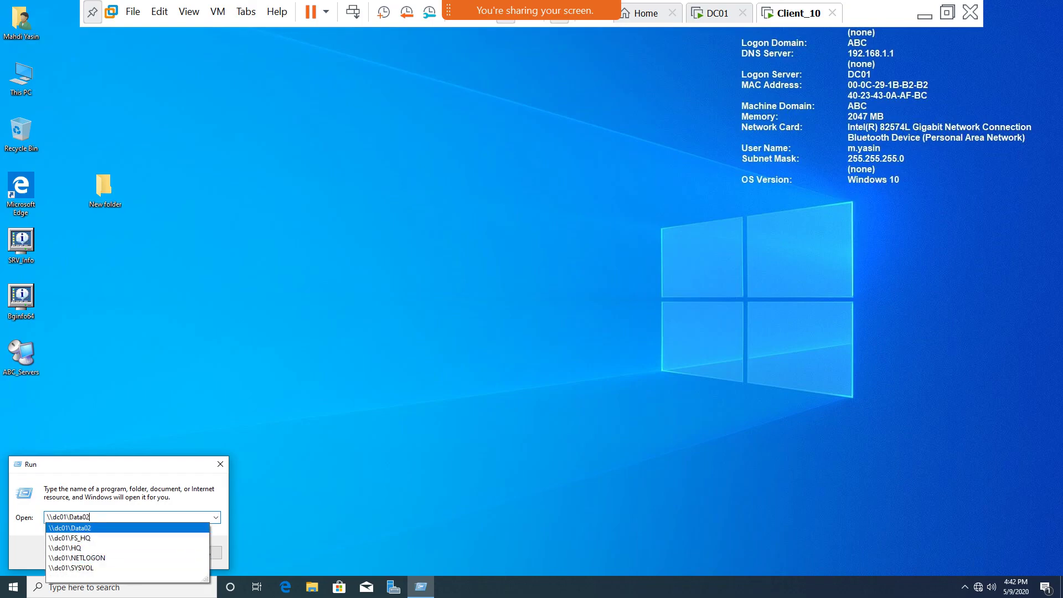
{"action": "key", "text": "Down"}
{"action": "key", "text": "Down"}
{"action": "key", "text": "Down"}
{"action": "key", "text": "Down"}
{"action": "key", "text": "Down"}
{"action": "key", "text": "Down"}
{"action": "key", "text": "Down"}
{"action": "key", "text": "Up"}
{"action": "key", "text": "Up"}
{"action": "key", "text": "Up"}
{"action": "key", "text": "Up"}
{"action": "key", "text": "Up"}
{"action": "key", "text": "Up"}
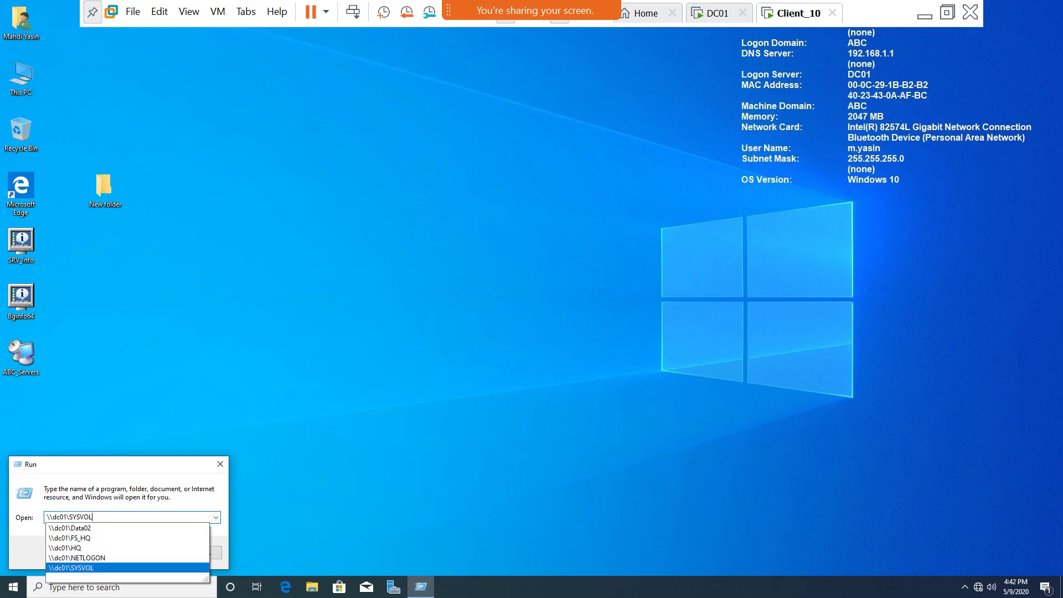
{"action": "key", "text": "Up"}
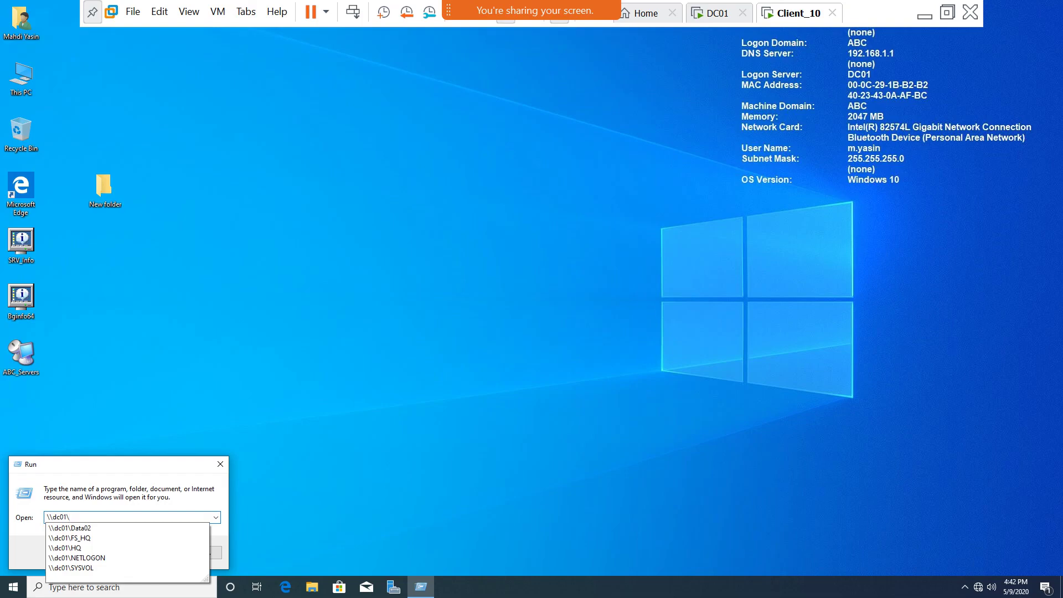
{"action": "type", "text": "it_dept"}
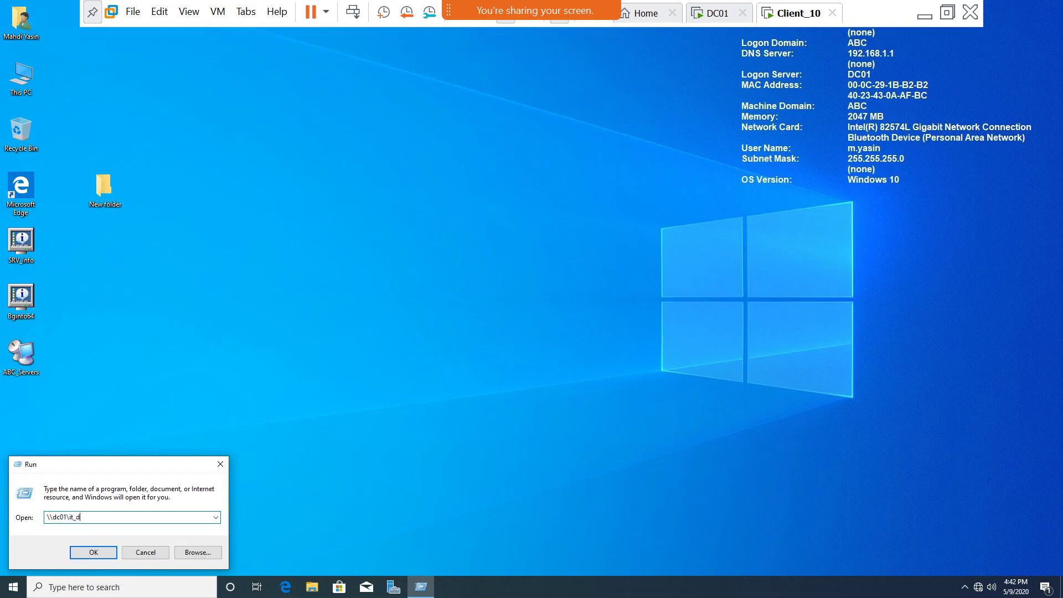
{"action": "type", "text": "$"}
{"action": "key", "text": "Return"}
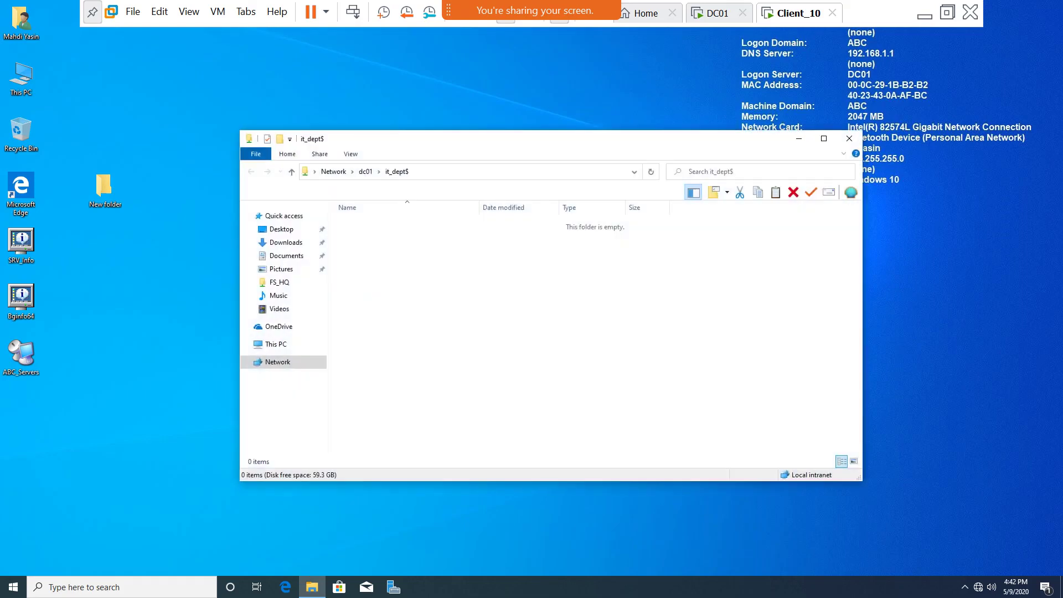
Try creating a new folder in it_dept$, dismiss the Access Denied message, and return to DC01.
{"action": "right_click", "coordinate": [446, 254]}
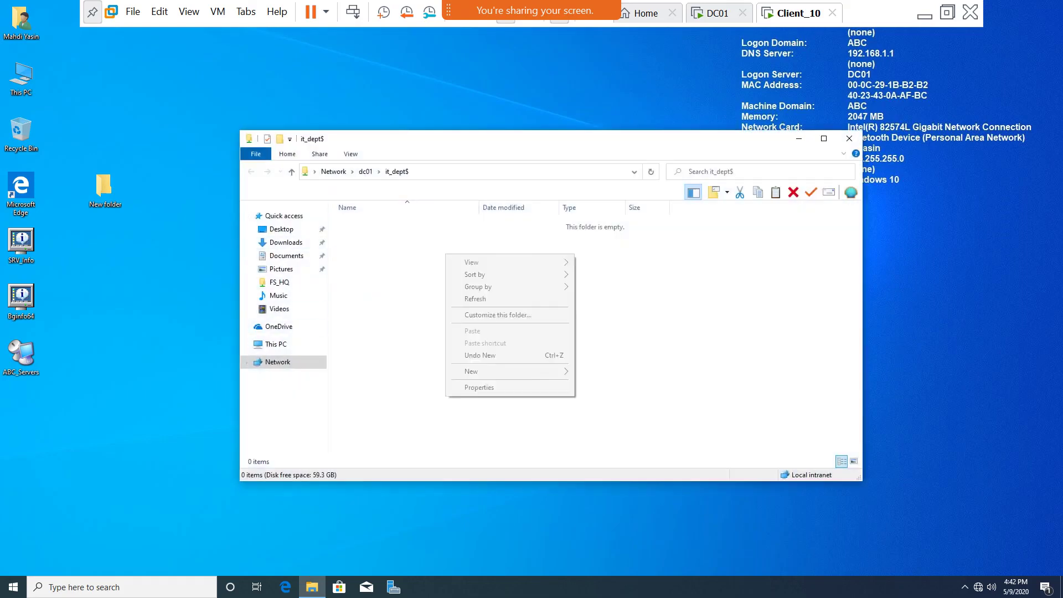
{"action": "mouse_move", "coordinate": [509, 371]}
{"action": "left_click", "coordinate": [599, 372]}
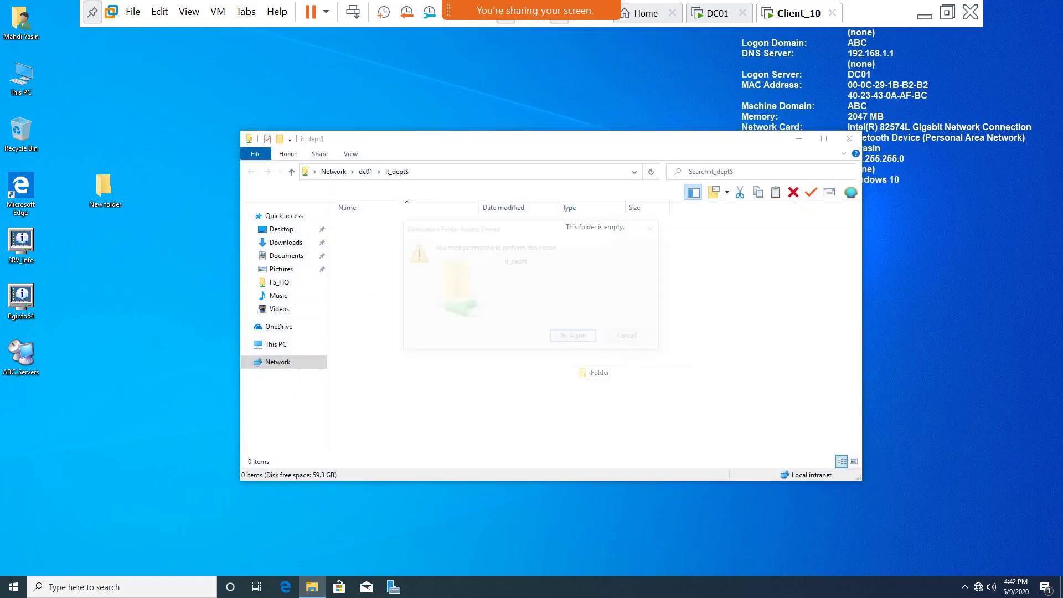
{"action": "key", "text": "Escape"}
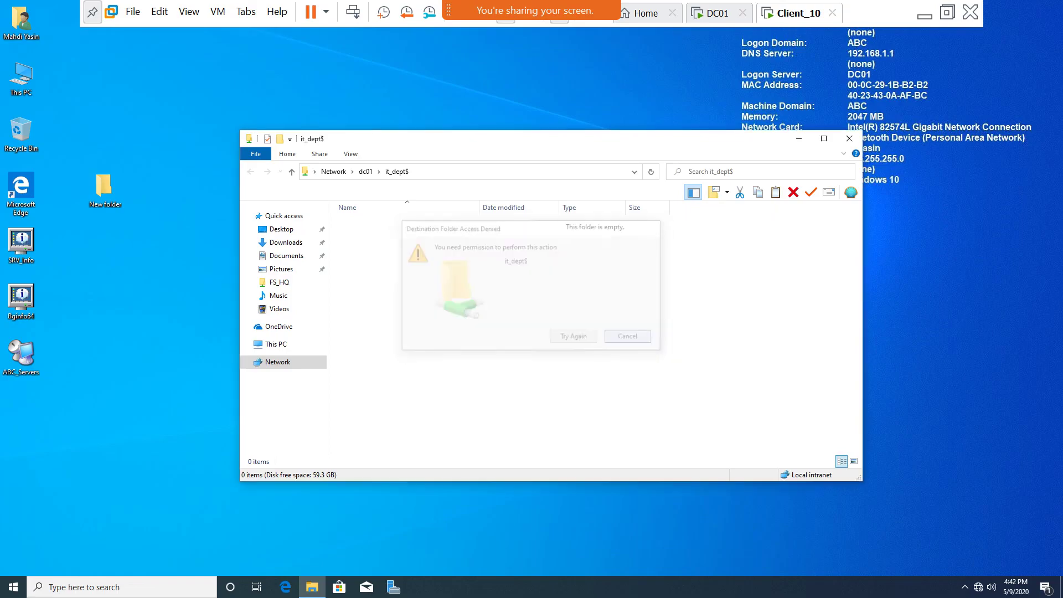
{"action": "left_click", "coordinate": [717, 13]}
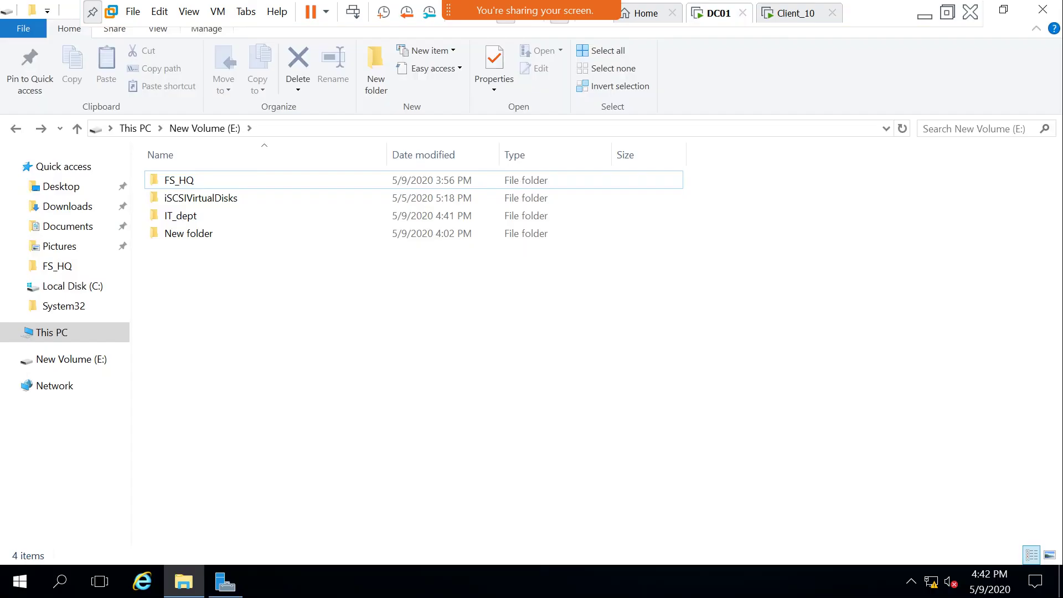
Create a folder with the default name New folder inside IT_dept on DC01.
{"action": "left_click", "coordinate": [179, 215]}
{"action": "right_click", "coordinate": [183, 215]}
{"action": "left_click", "coordinate": [221, 173]}
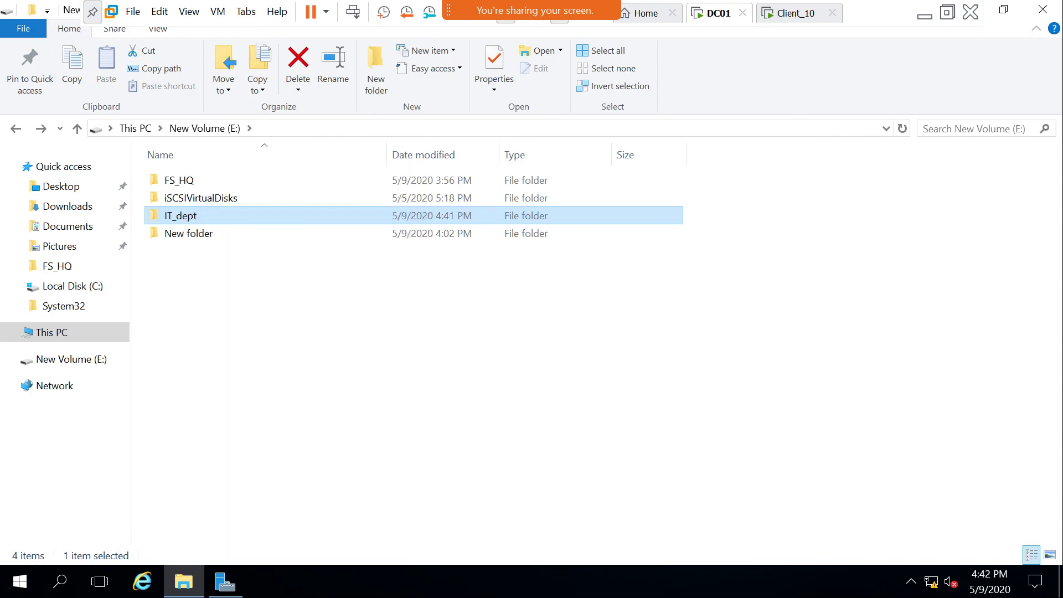
{"action": "right_click", "coordinate": [184, 209]}
{"action": "mouse_move", "coordinate": [233, 408]}
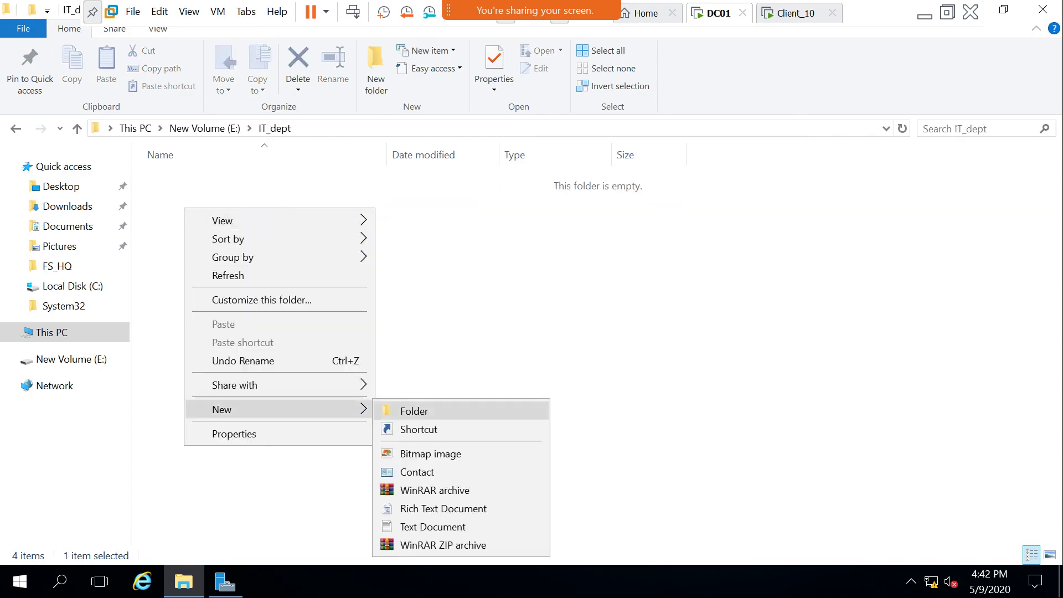
{"action": "left_click", "coordinate": [415, 410]}
{"action": "key", "text": "Return"}
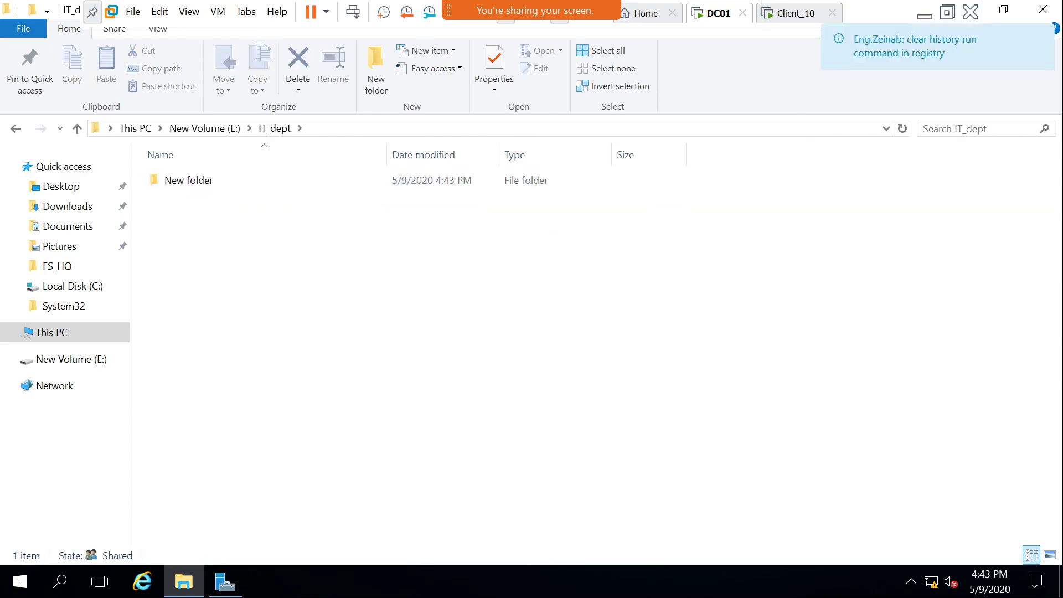
On Client_10, refresh the it_dept$ listing to see New folder, check the $ in the path, then close it.
{"action": "left_click", "coordinate": [791, 13]}
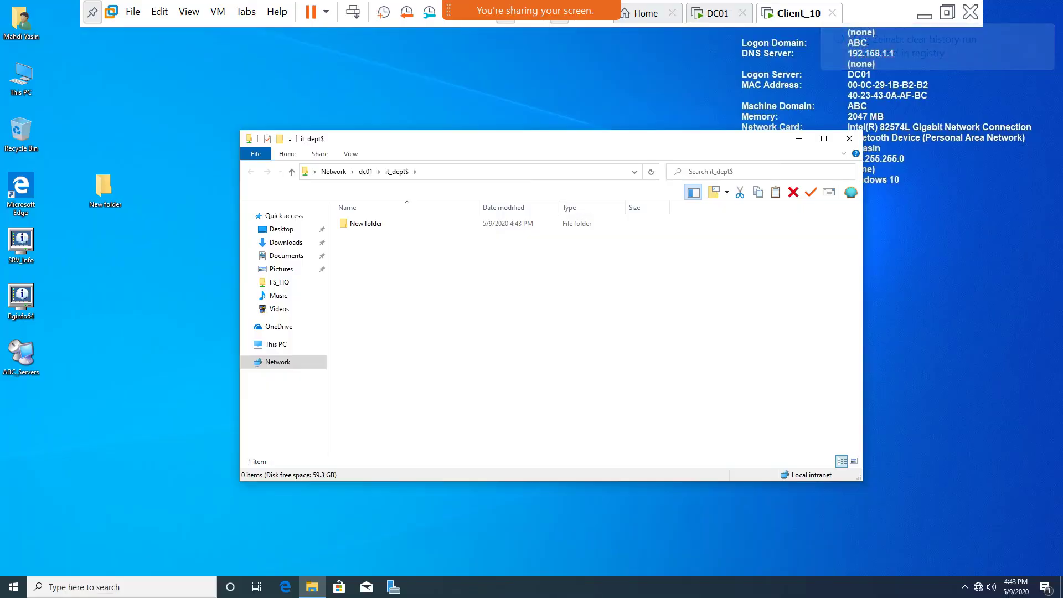
{"action": "right_click", "coordinate": [463, 265]}
{"action": "left_click", "coordinate": [491, 306]}
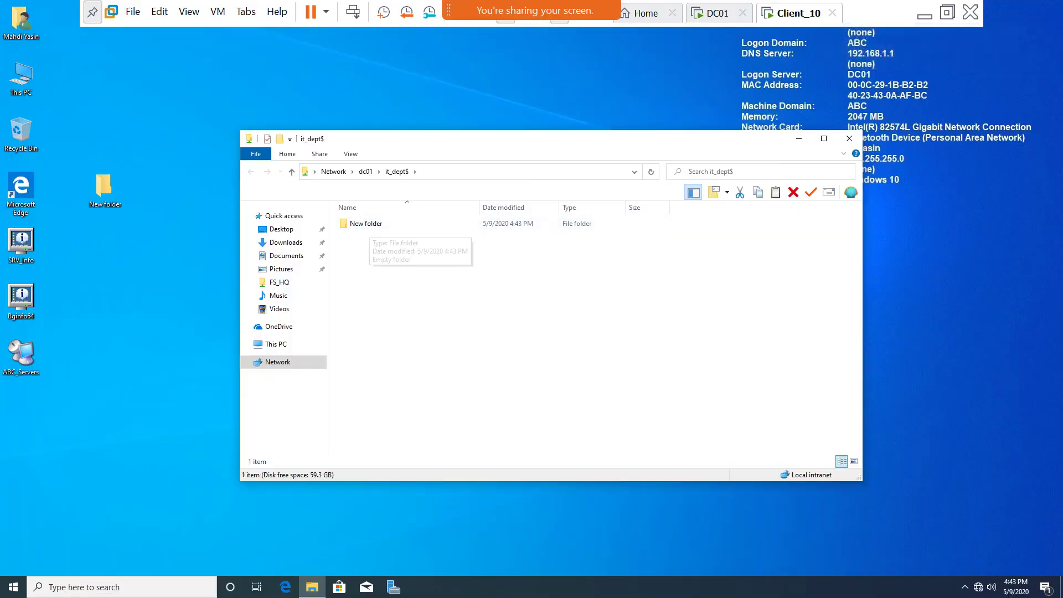
{"action": "key", "text": "alt+d"}
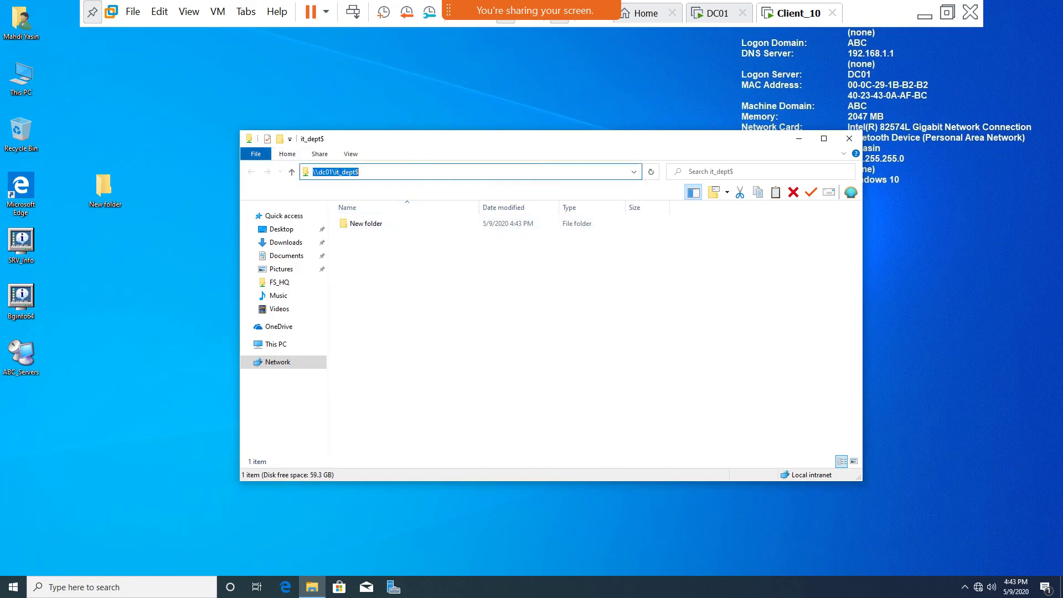
{"action": "key", "text": "End"}
{"action": "key", "text": "shift+Left"}
{"action": "left_click", "coordinate": [849, 139]}
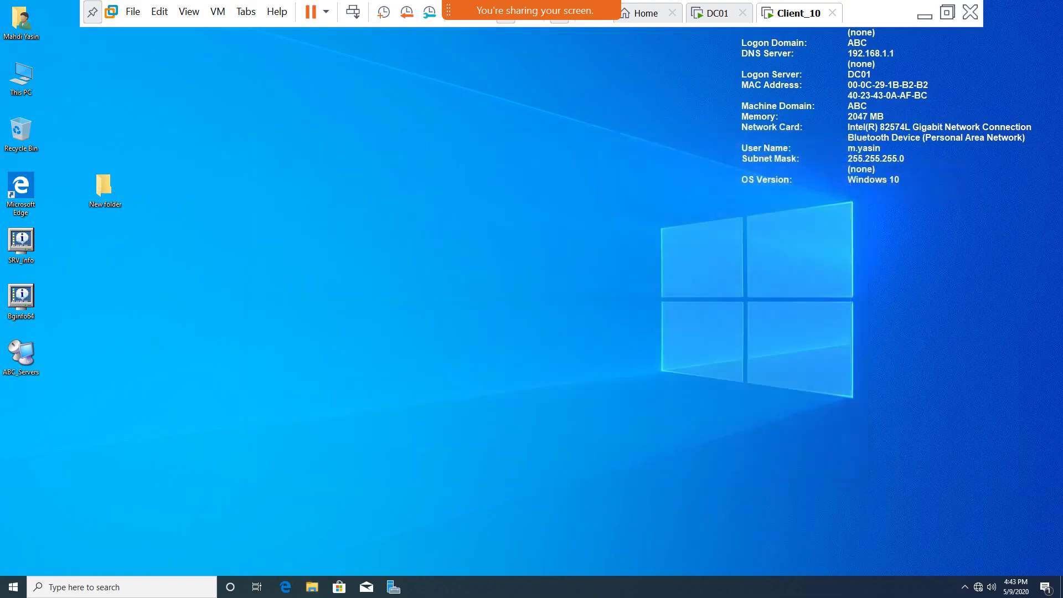
{"action": "left_click", "coordinate": [714, 12]}
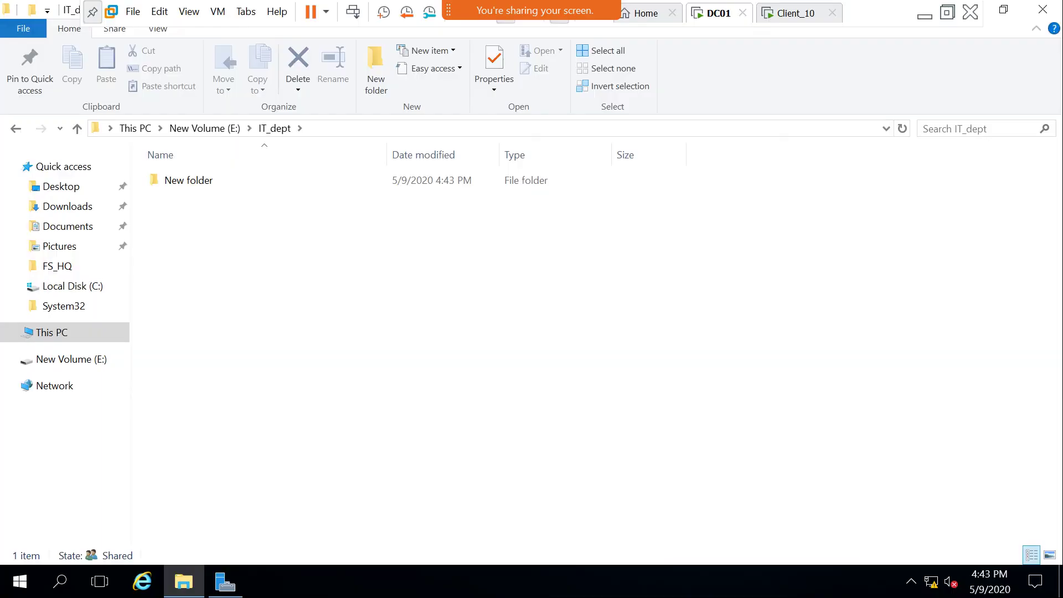
Run 'net share' in a new Command Prompt to list DC01's shares, including C$, E$ and IT_dept$.
{"action": "key", "text": "super"}
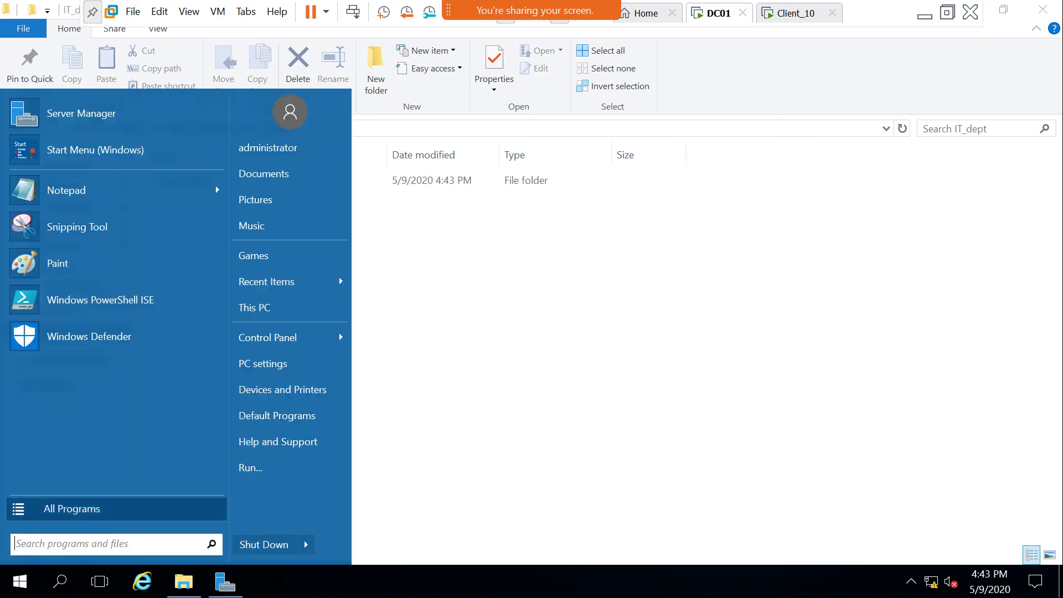
{"action": "type", "text": "r"}
{"action": "type", "text": "cmd"}
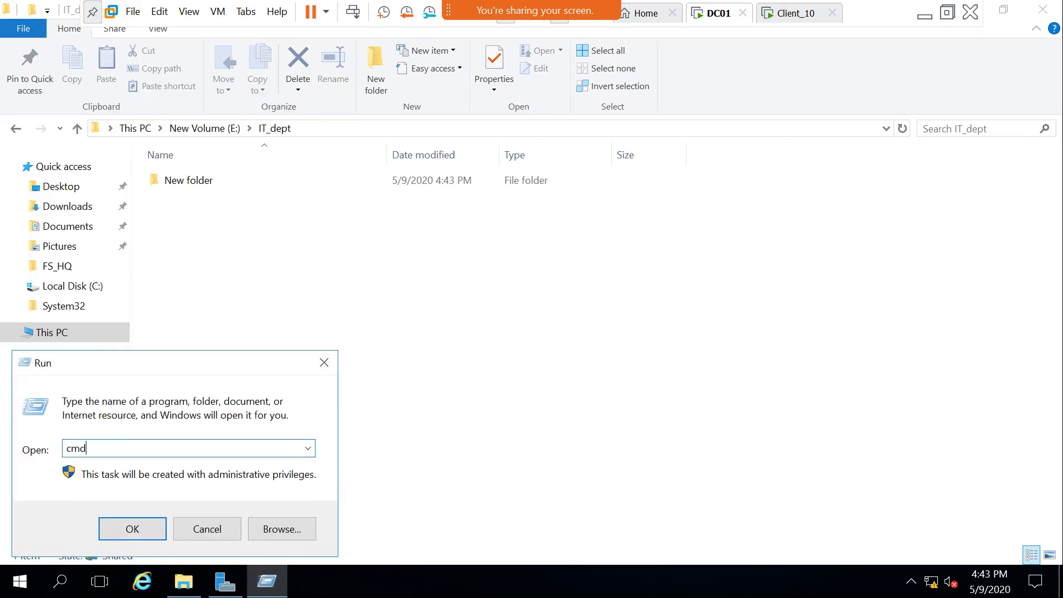
{"action": "key", "text": "Return"}
{"action": "type", "text": "net share"}
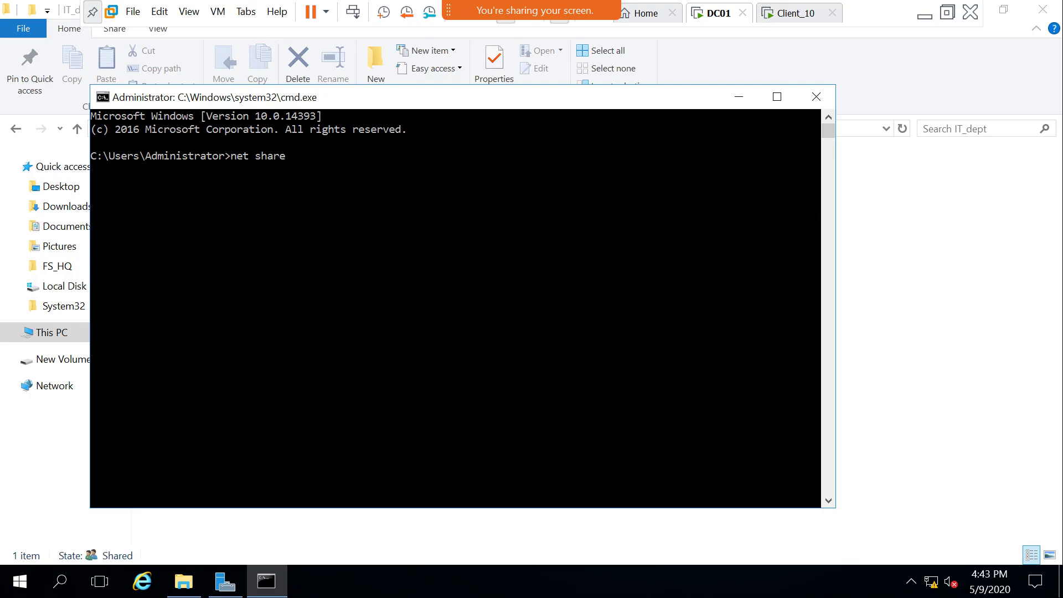
{"action": "key", "text": "Return"}
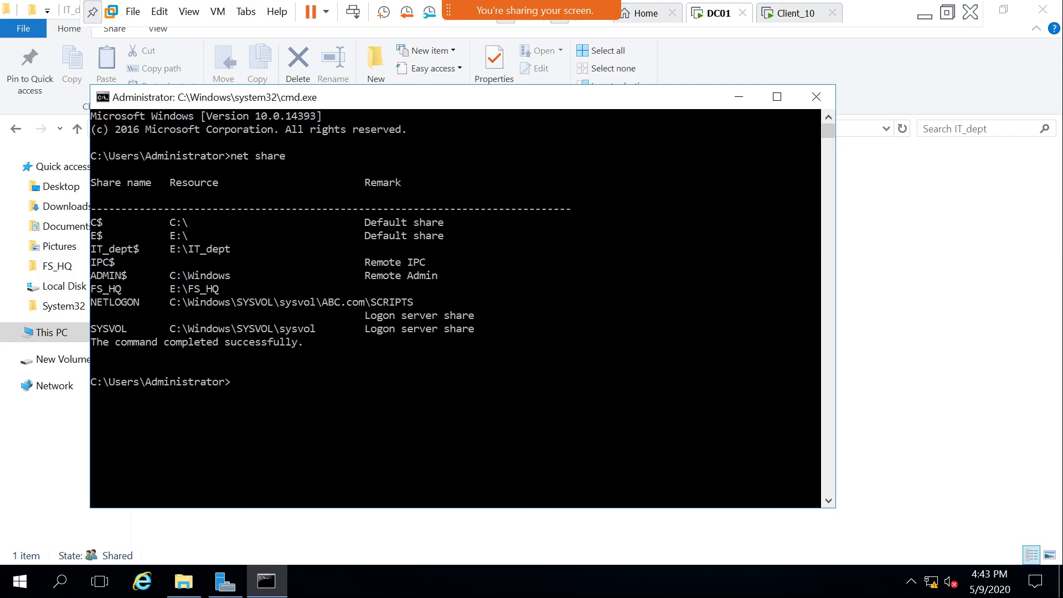
{"action": "left_click", "coordinate": [225, 581]}
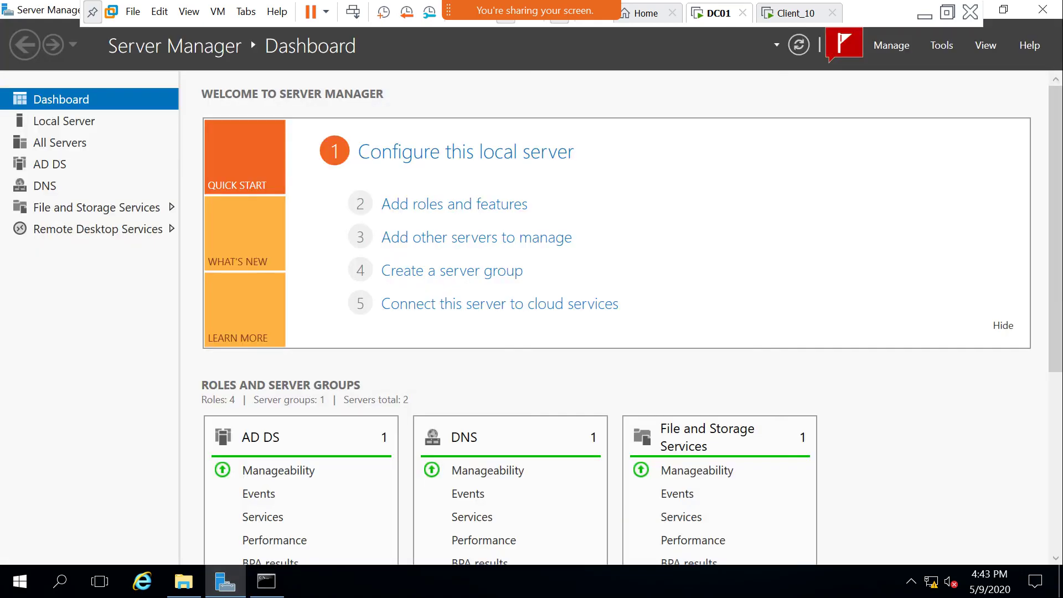
In Computer Management, open Shared Folders > Shares and select the C$ and E$ administrative shares.
{"action": "left_click", "coordinate": [941, 45]}
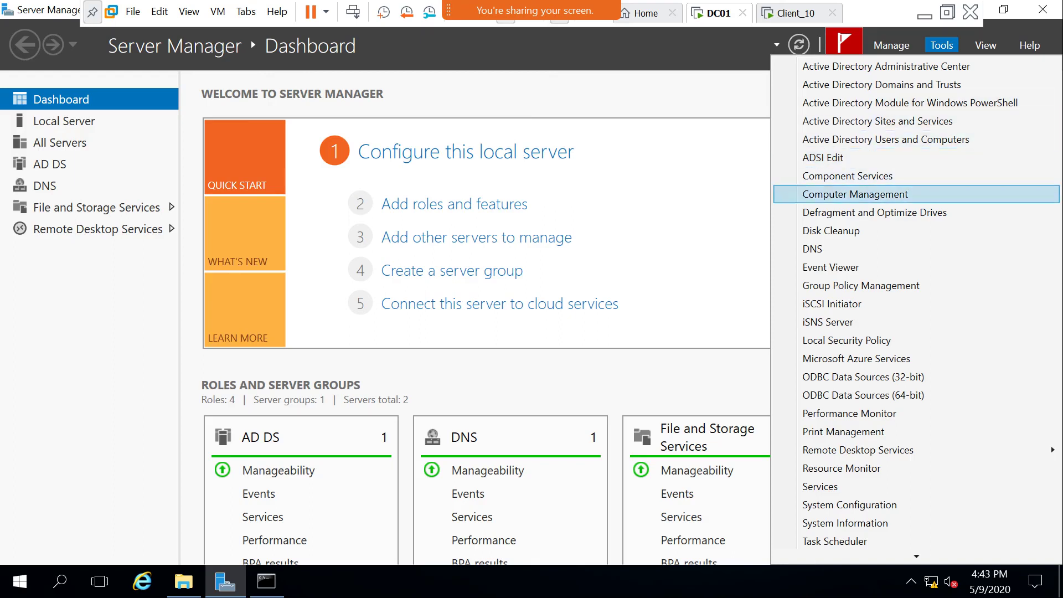
{"action": "key", "text": "Escape"}
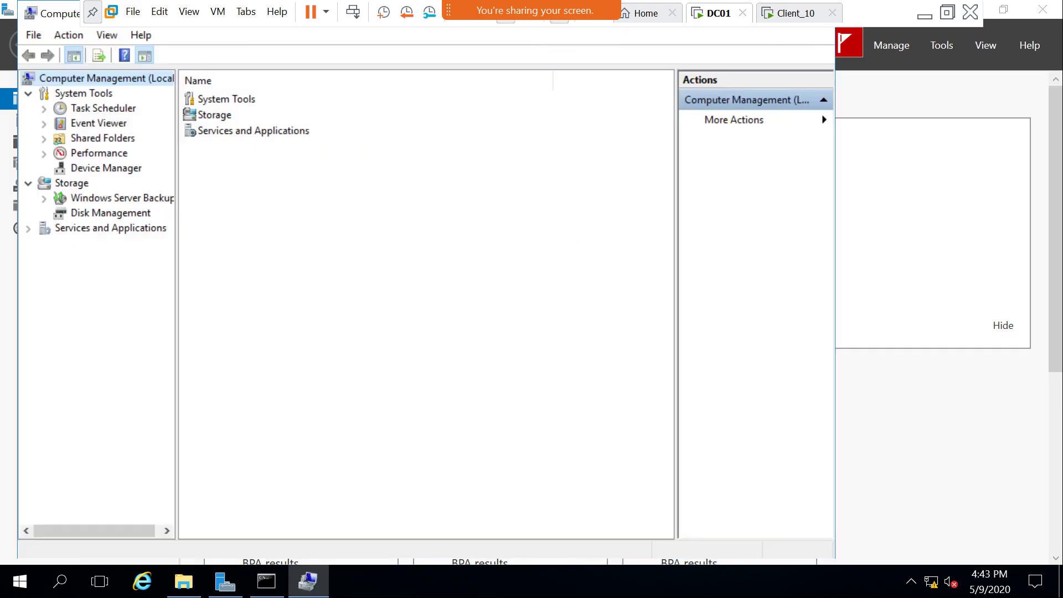
{"action": "left_click", "coordinate": [102, 138]}
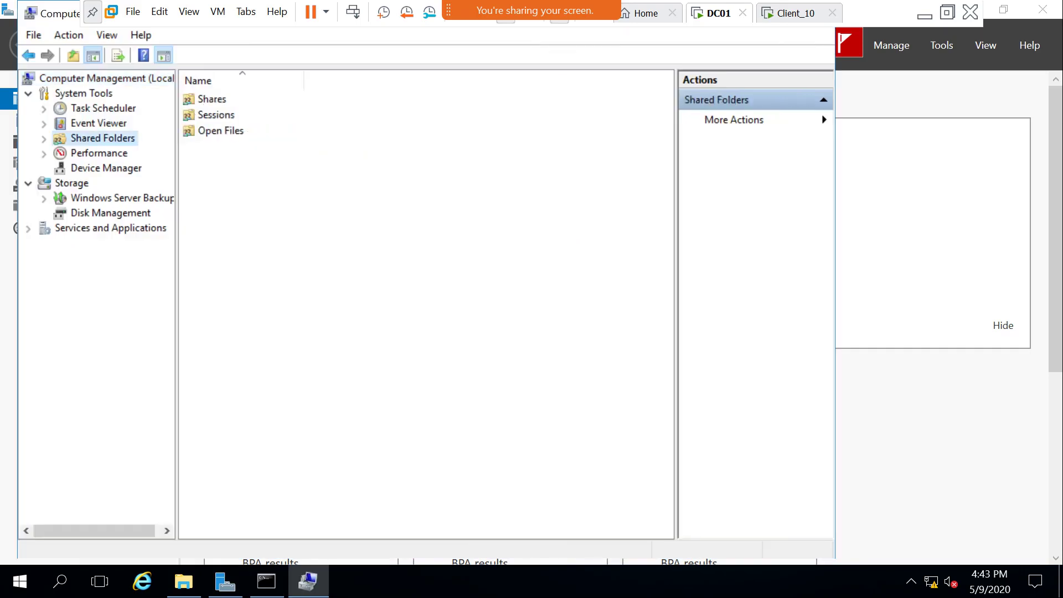
{"action": "key", "text": "Right"}
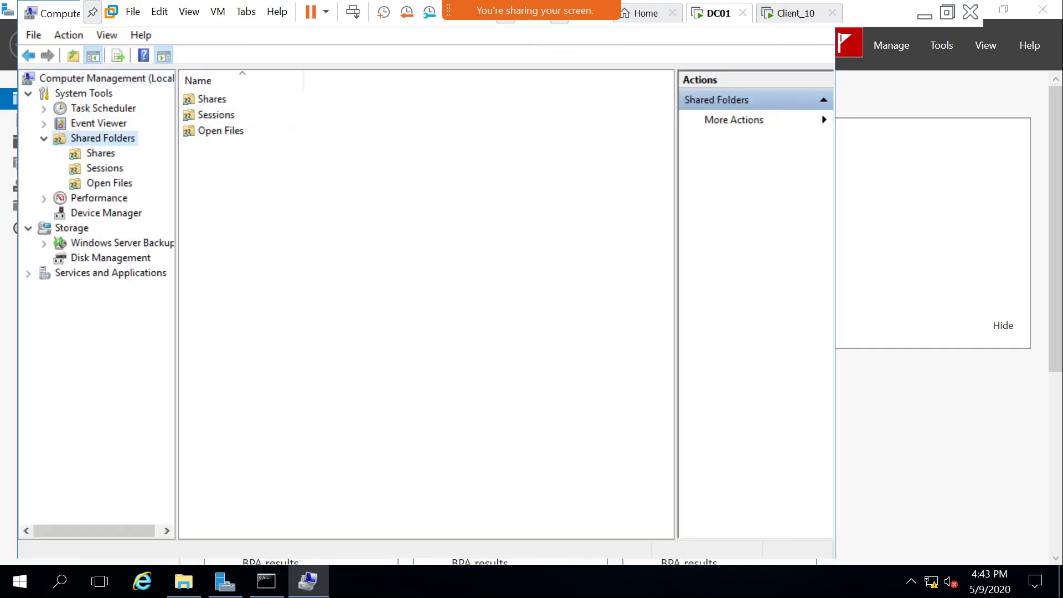
{"action": "key", "text": "Down"}
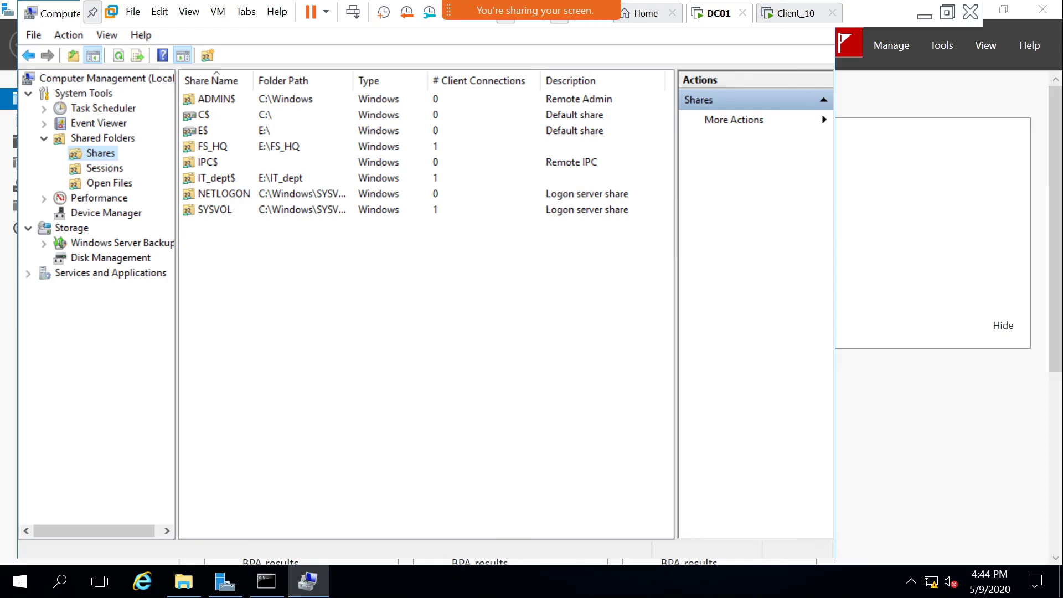
{"action": "left_click", "coordinate": [204, 115]}
{"action": "left_click", "coordinate": [204, 130]}
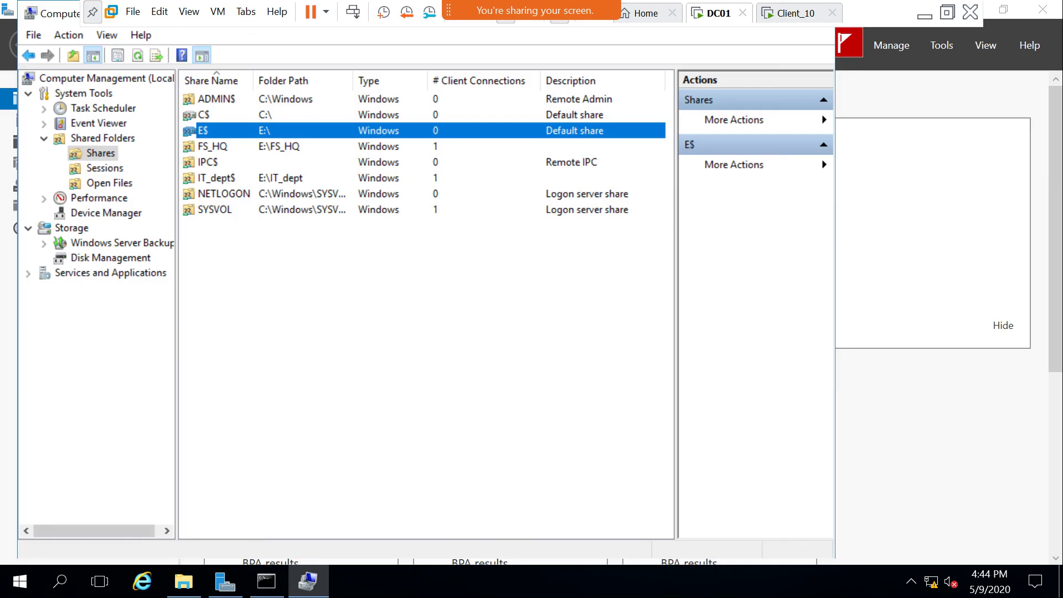
{"action": "left_click", "coordinate": [794, 14]}
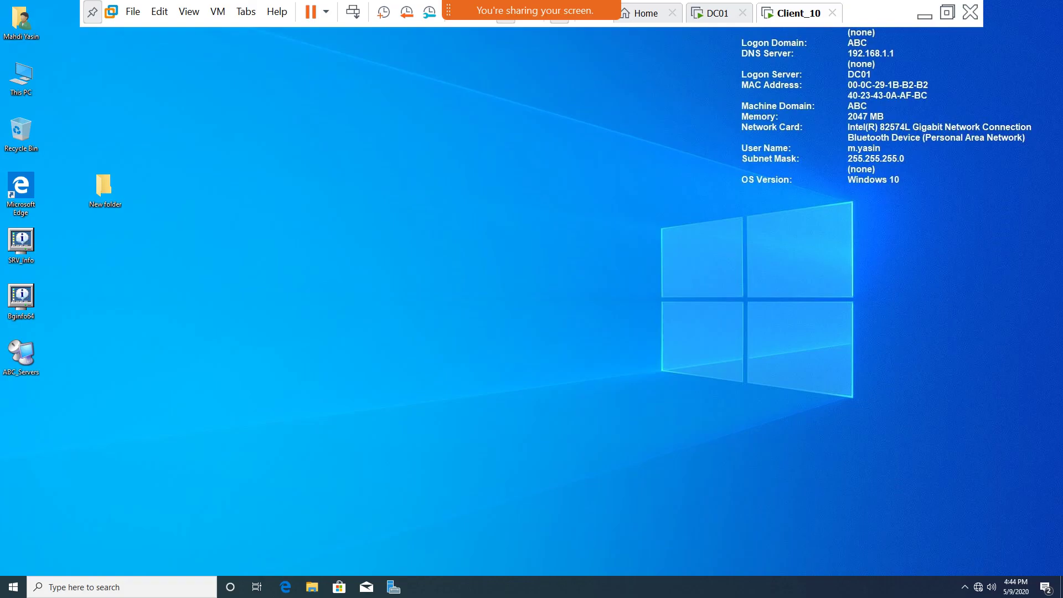
On Client_10, try opening \\dc01\c$ from the Run box.
{"action": "left_click", "coordinate": [714, 13]}
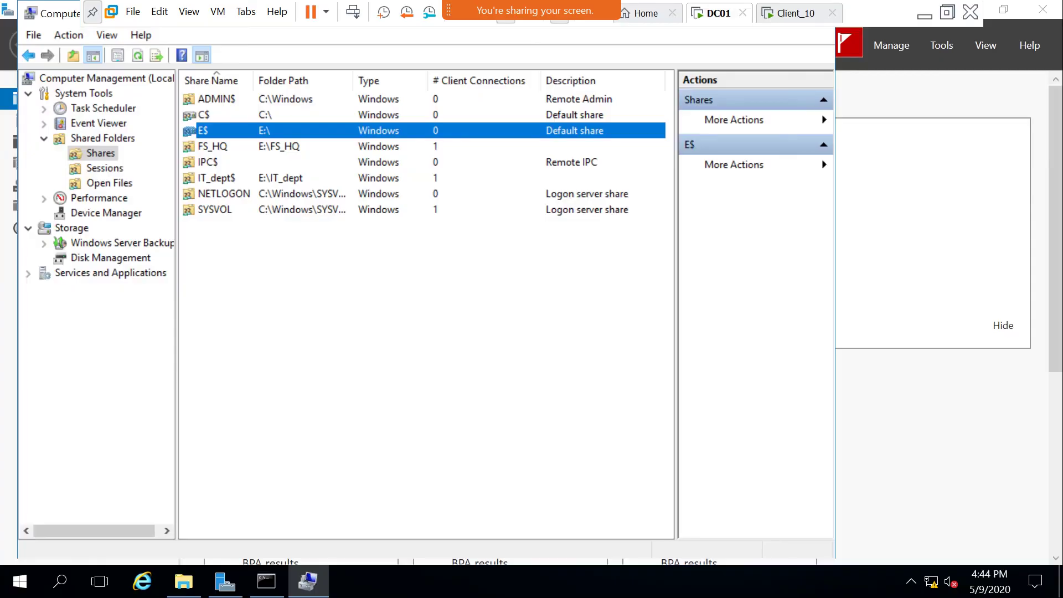
{"action": "key", "text": "ctrl+Tab"}
{"action": "key", "text": "super+r"}
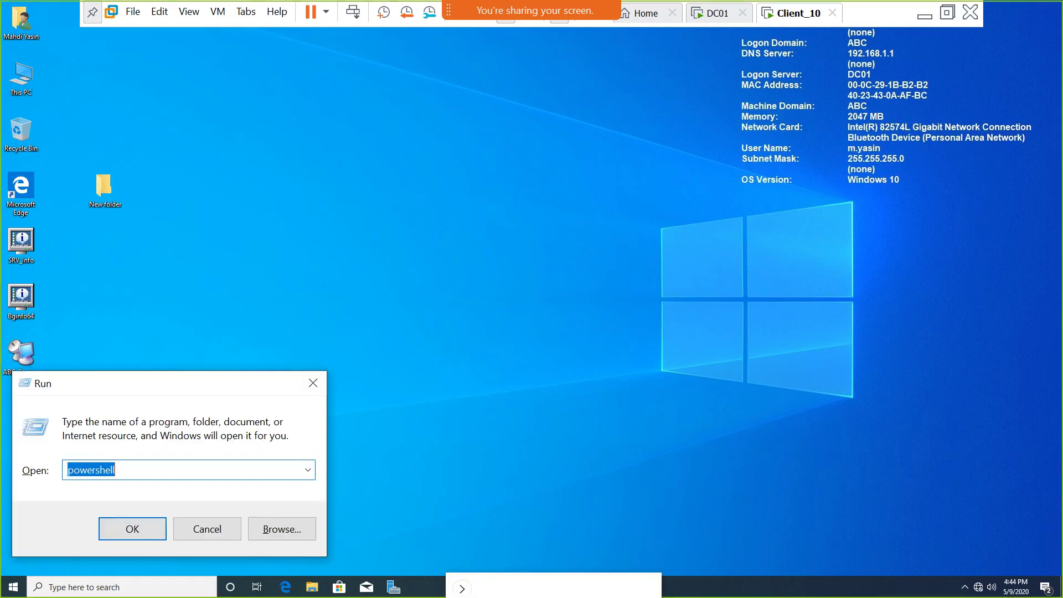
{"action": "key", "text": "Return"}
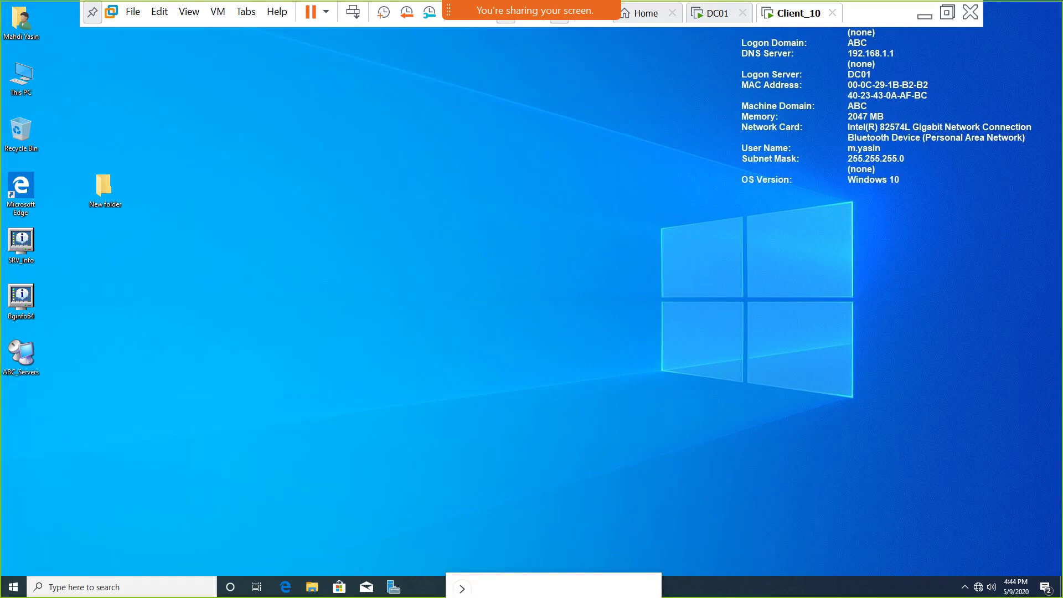
{"action": "key", "text": "super"}
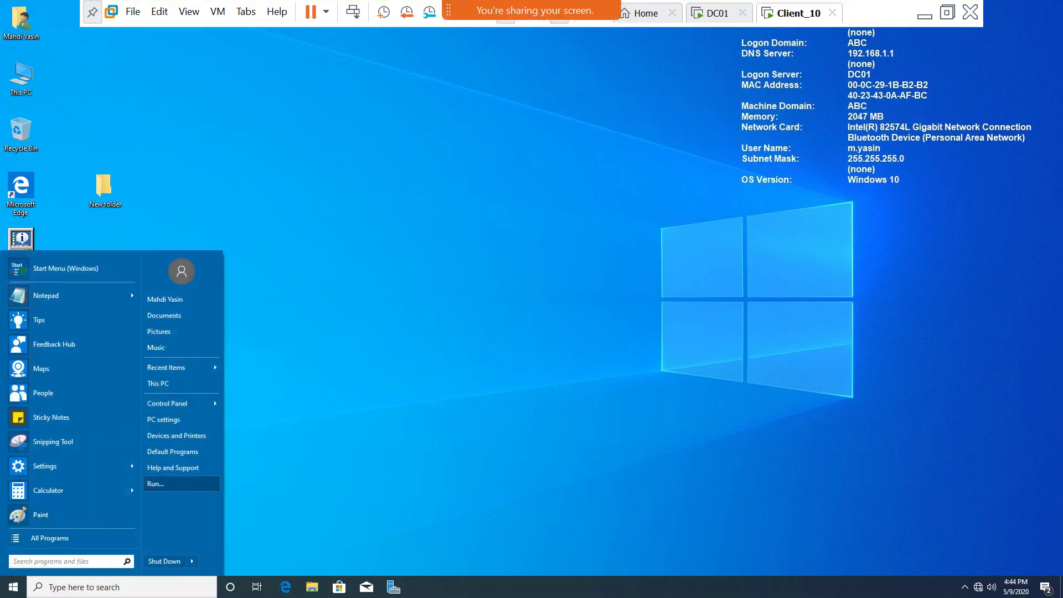
{"action": "key", "text": "Return"}
{"action": "type", "text": "\\dc"}
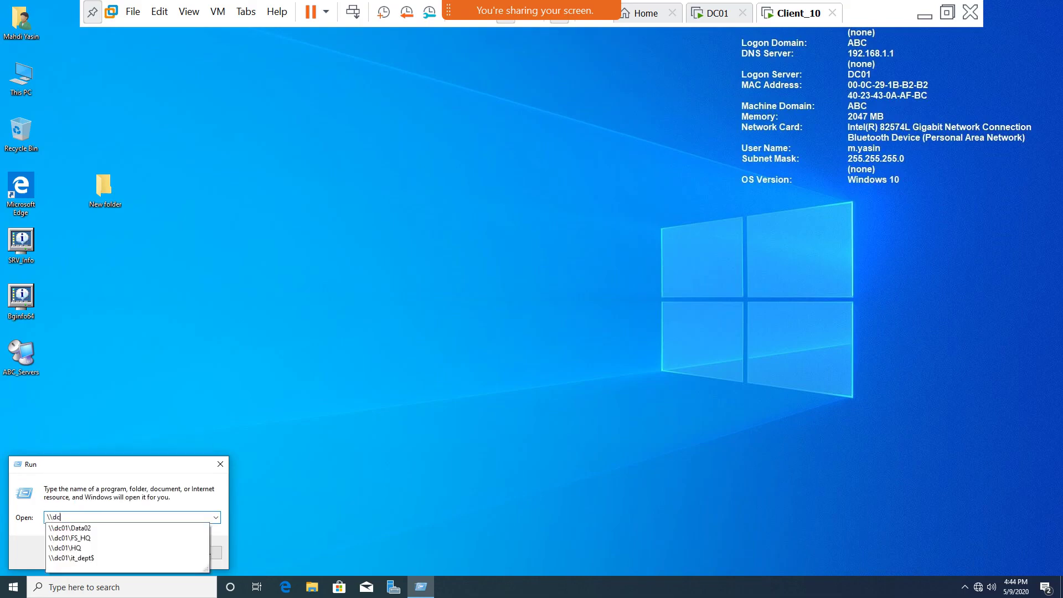
{"action": "type", "text": "01\\c$"}
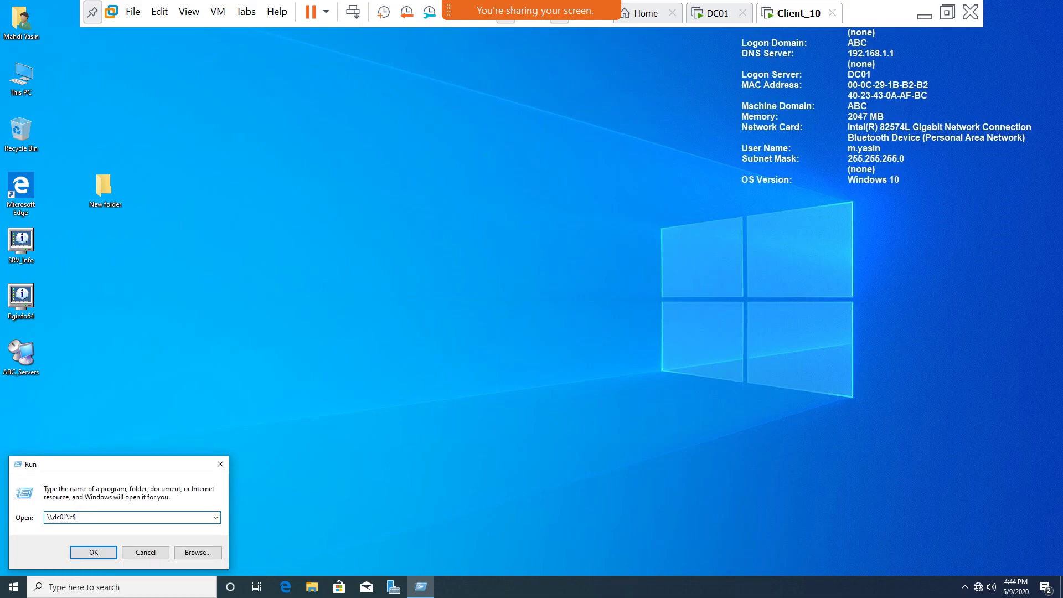
{"action": "key", "text": "BackSpace"}
{"action": "type", "text": "$"}
{"action": "key", "text": "Return"}
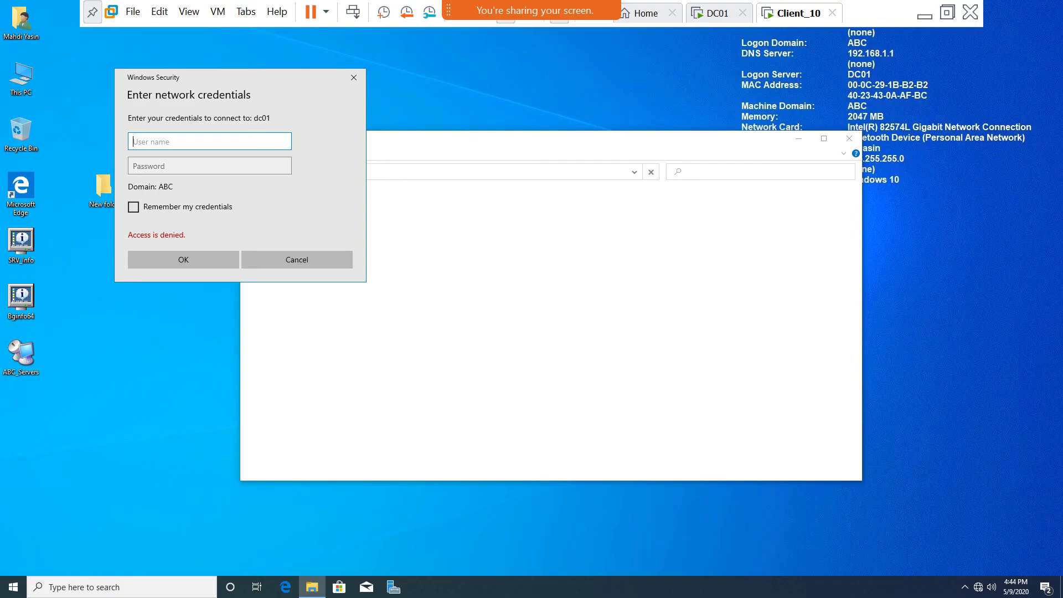
Cancel the credentials prompt, retry \\dc01\c$, get Access is denied again, and return to DC01.
{"action": "left_click", "coordinate": [297, 259]}
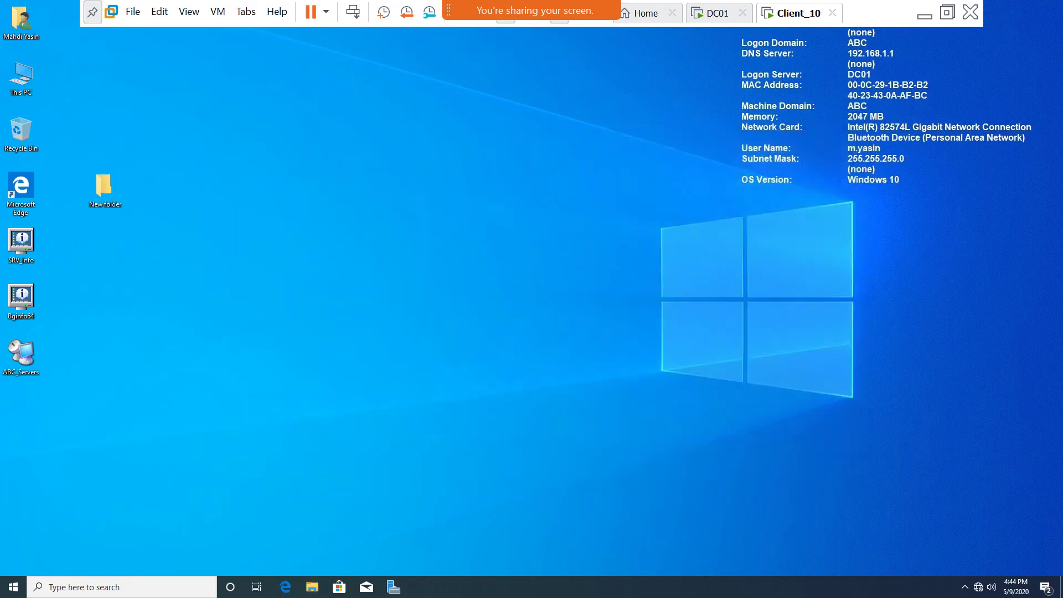
{"action": "key", "text": "super+r"}
{"action": "key", "text": "End"}
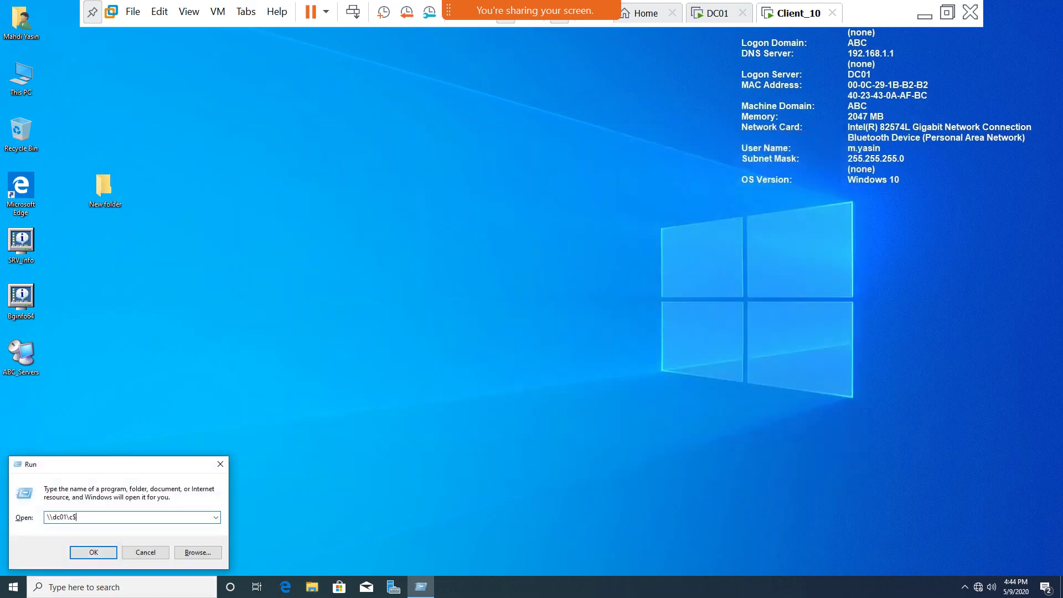
{"action": "key", "text": "BackSpace"}
{"action": "type", "text": "$"}
{"action": "key", "text": "Return"}
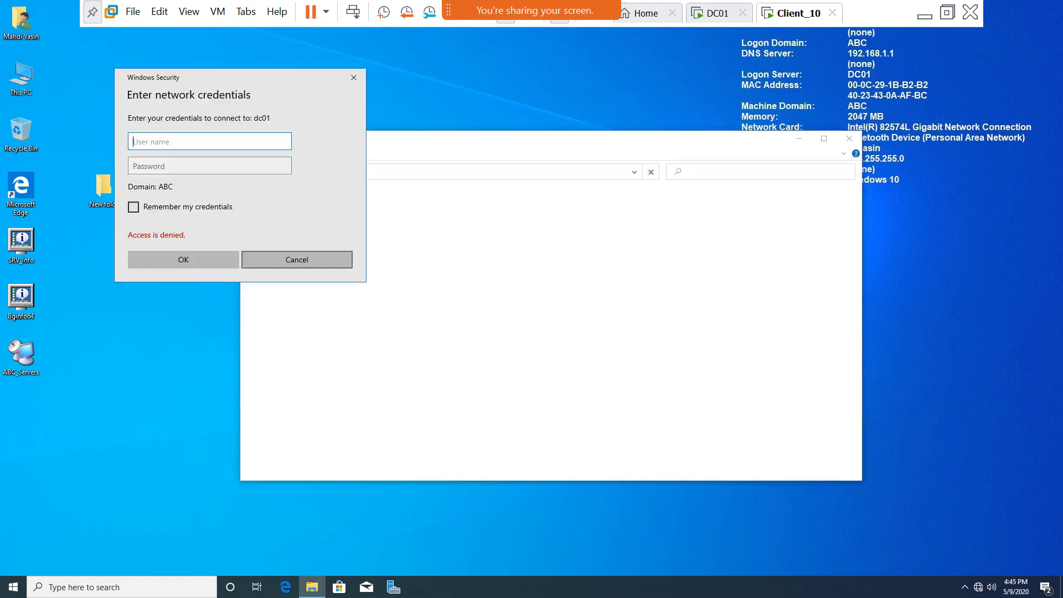
{"action": "key", "text": "Escape"}
{"action": "key", "text": "ctrl+shift+Tab"}
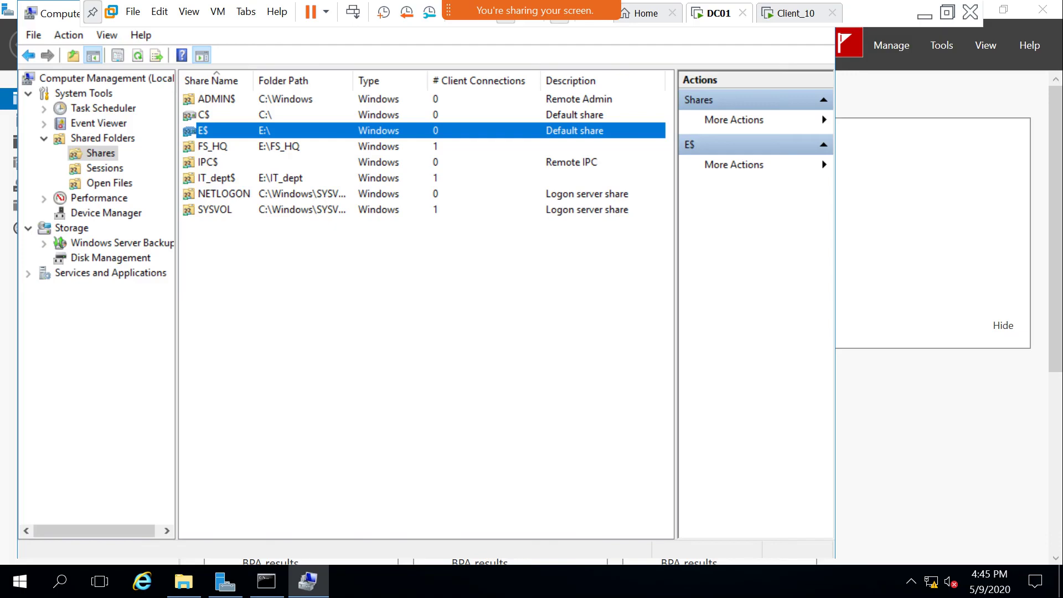
Check the Sharing tab of New Volume (E:)'s properties, which shows E:\ as Not Shared.
{"action": "key", "text": "alt+Tab"}
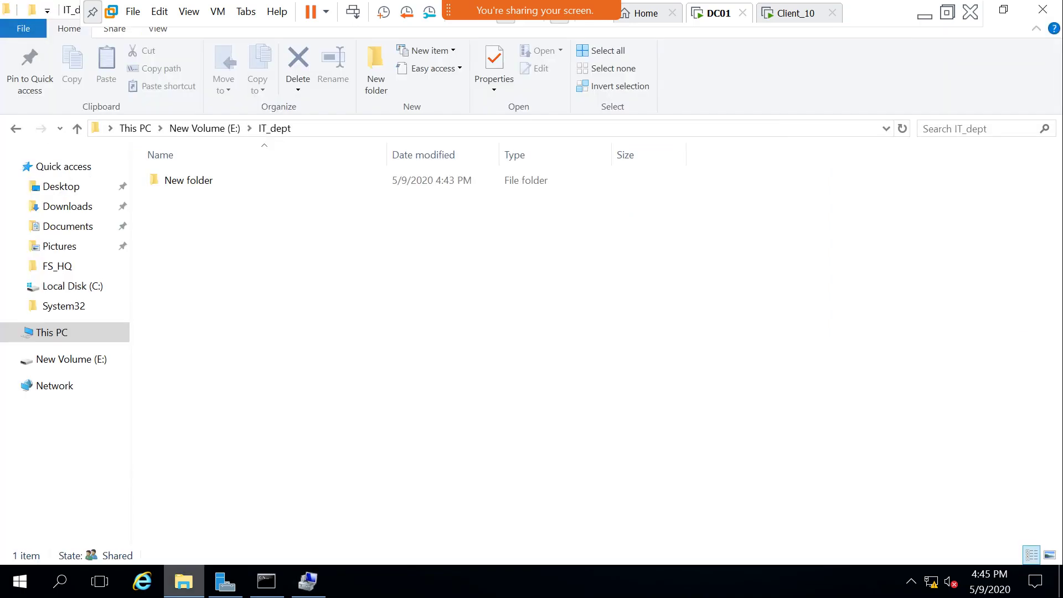
{"action": "left_click", "coordinate": [50, 332]}
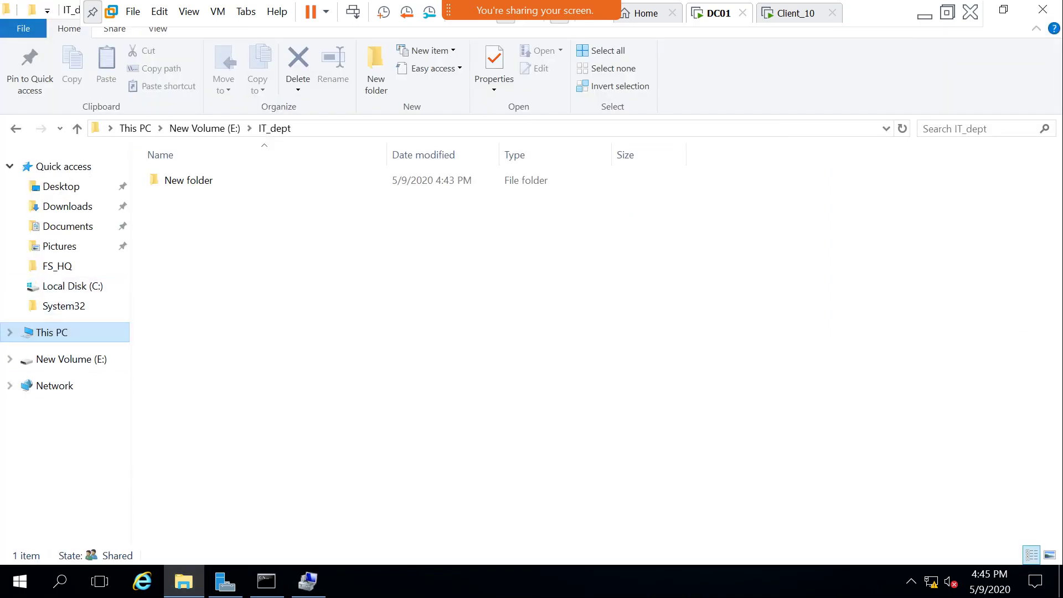
{"action": "left_click", "coordinate": [586, 304]}
{"action": "right_click", "coordinate": [603, 304]}
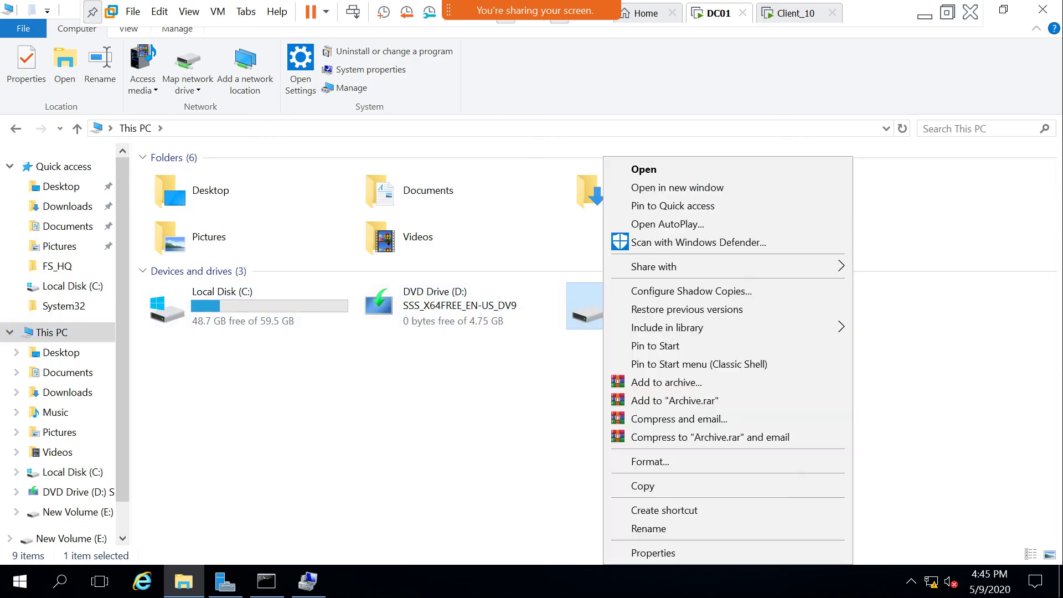
{"action": "left_click", "coordinate": [653, 552]}
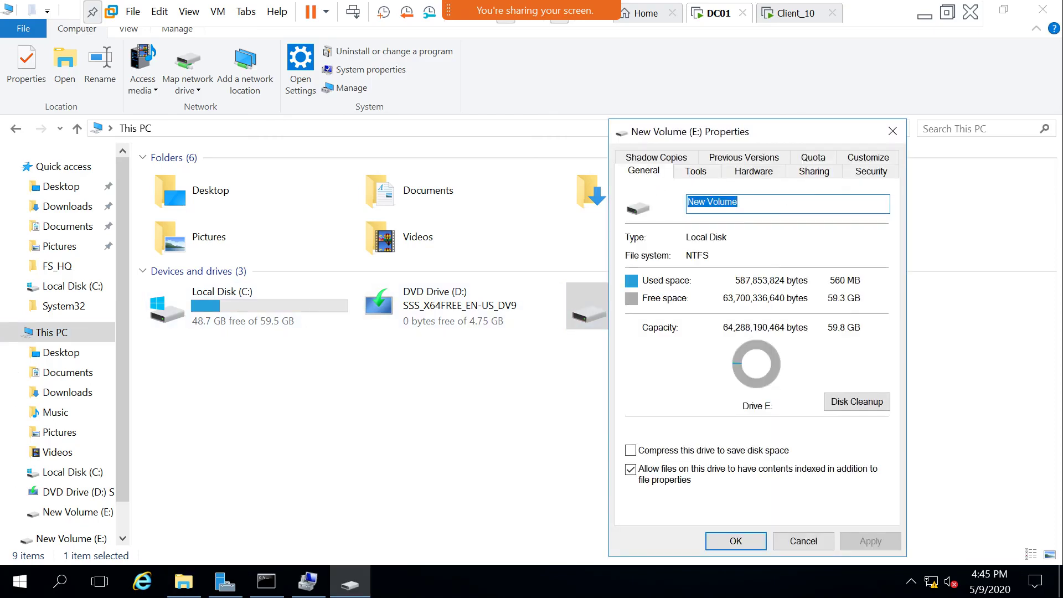
{"action": "left_click", "coordinate": [814, 171]}
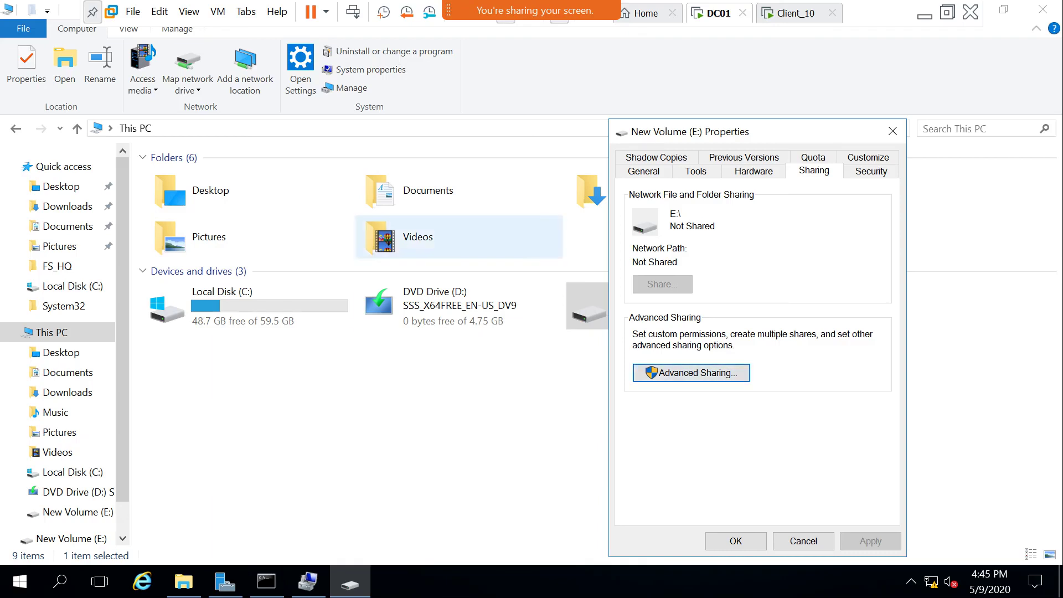
{"action": "left_click", "coordinate": [802, 541]}
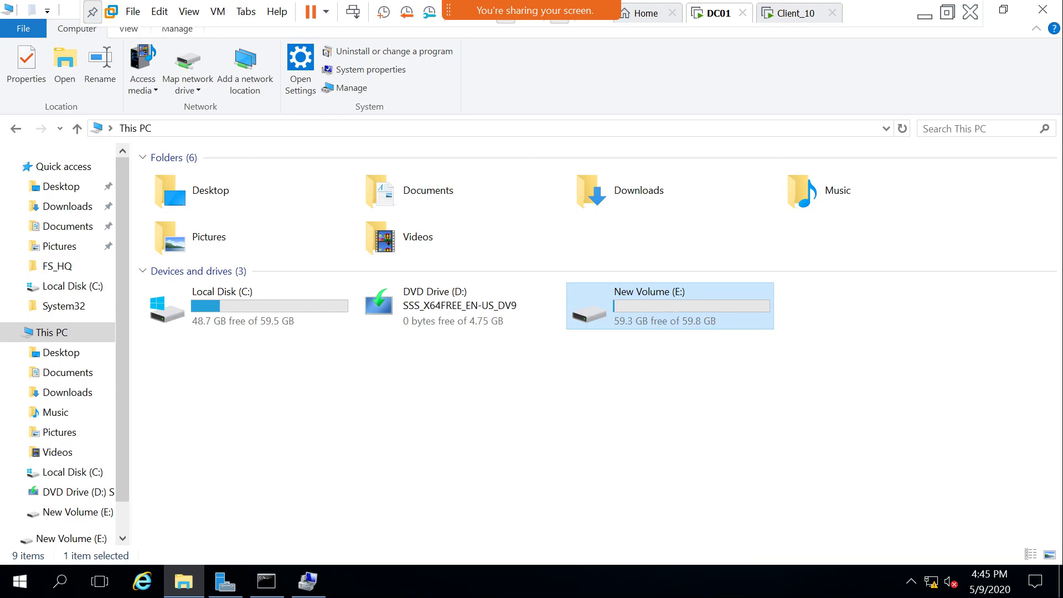
{"action": "left_click", "coordinate": [308, 581]}
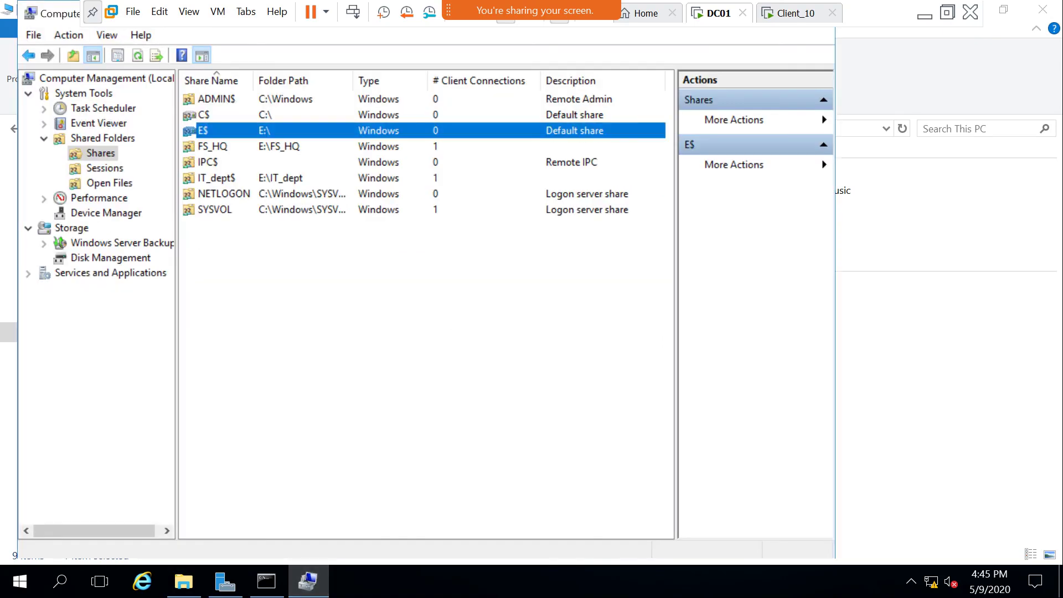
Refresh DC01's Shares list, then minimize VMware and Microsoft Whiteboard to reveal the host desktop.
{"action": "key", "text": "F5"}
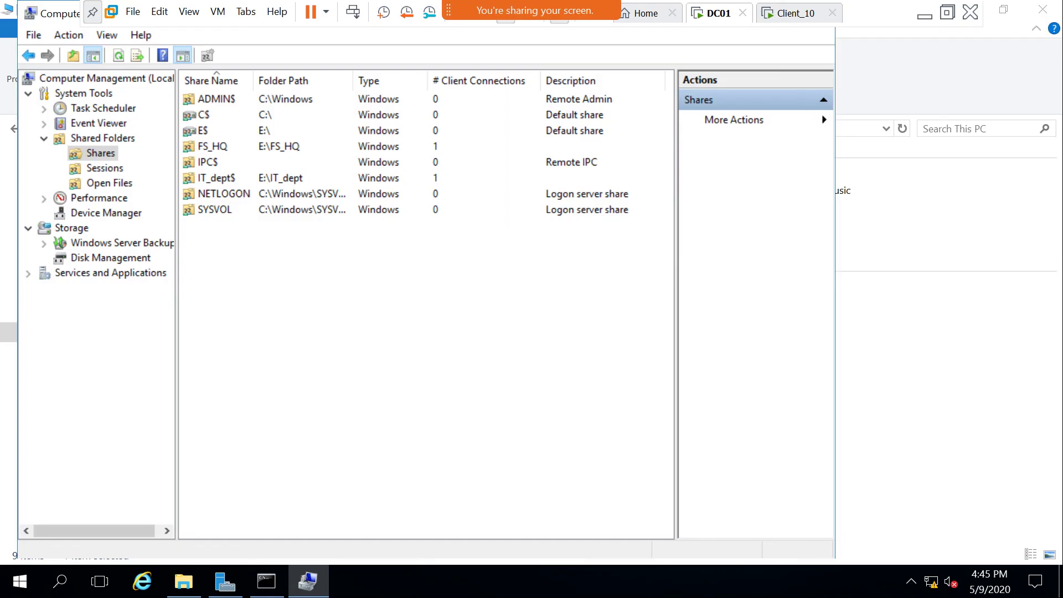
{"action": "left_click", "coordinate": [924, 15]}
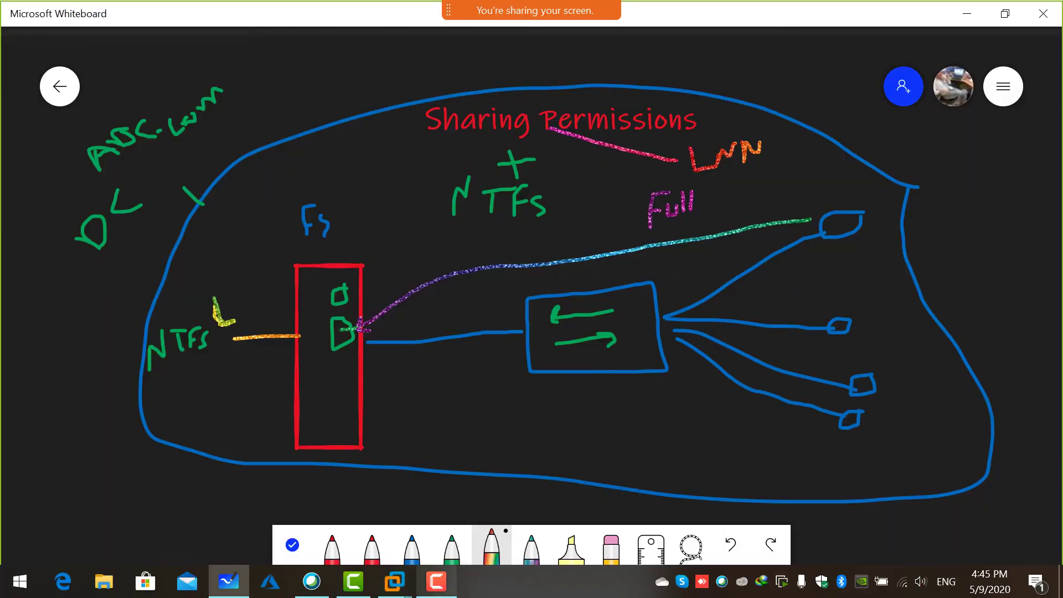
{"action": "mouse_move", "coordinate": [436, 581]}
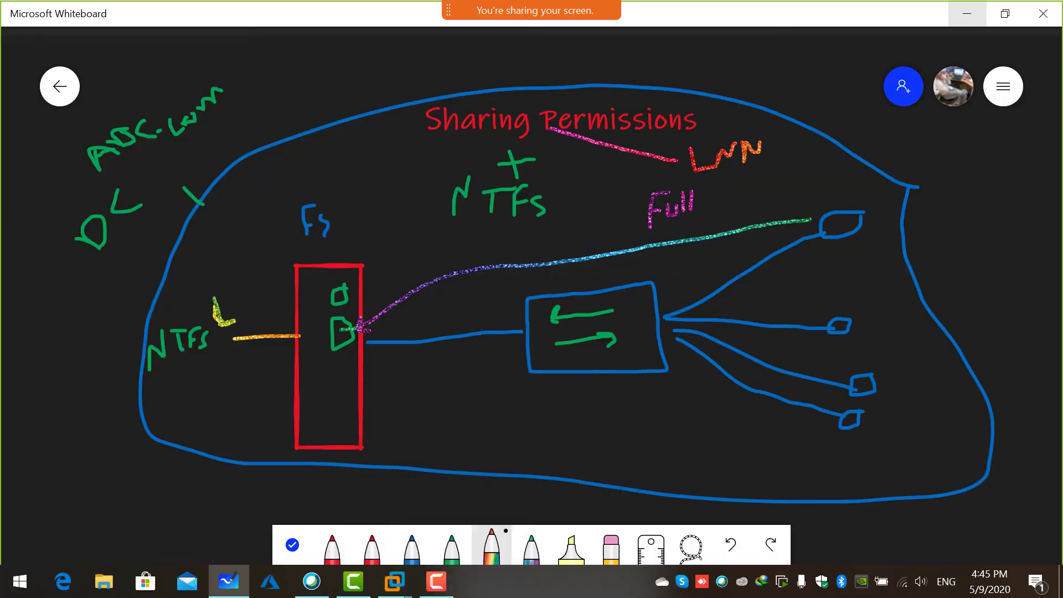
{"action": "left_click", "coordinate": [967, 13]}
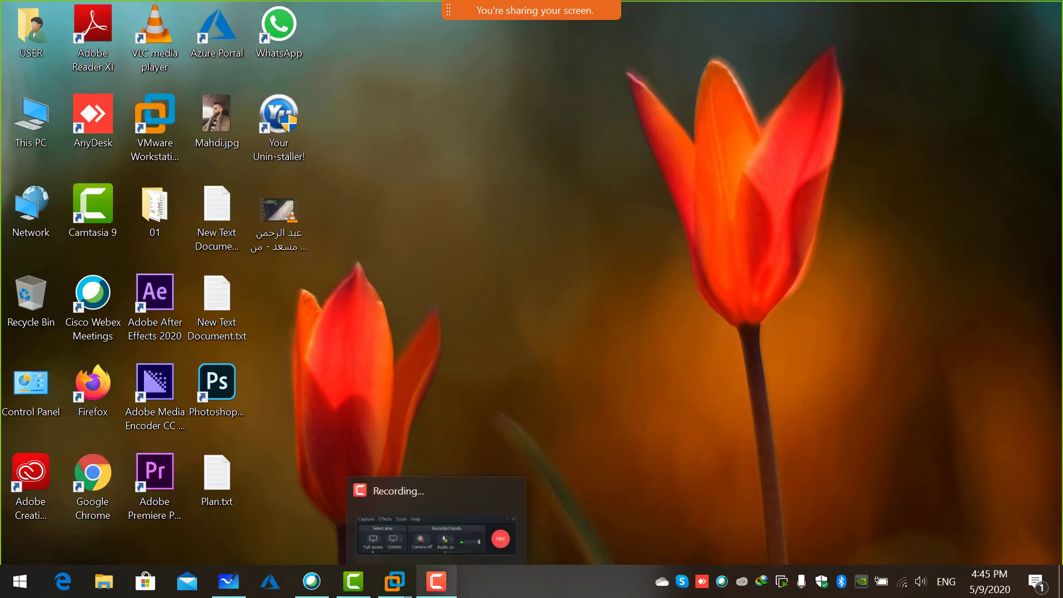